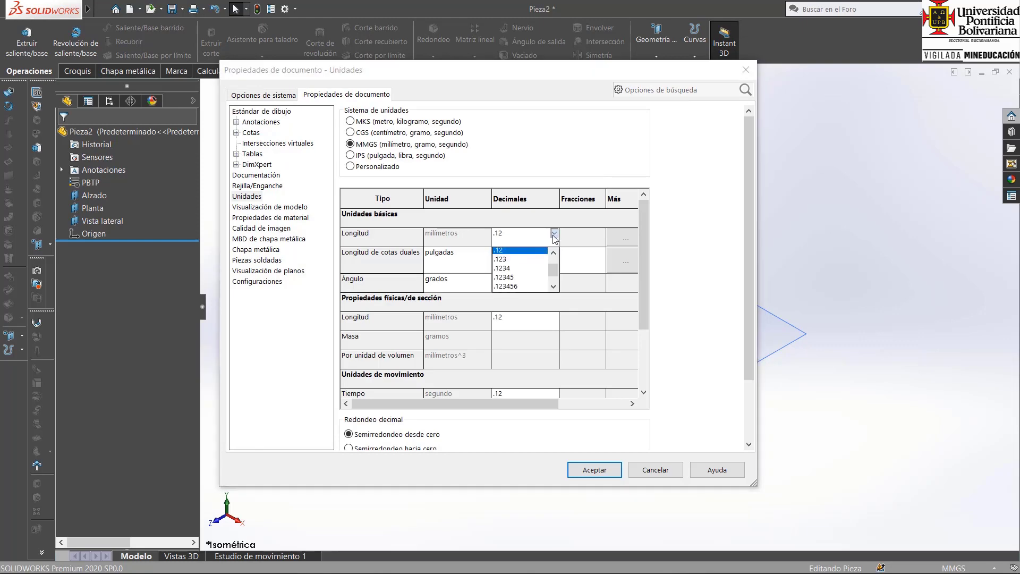
Set the document's basic length unit to four decimal places (.1234) and accept the unit settings.
left_click(514, 269)
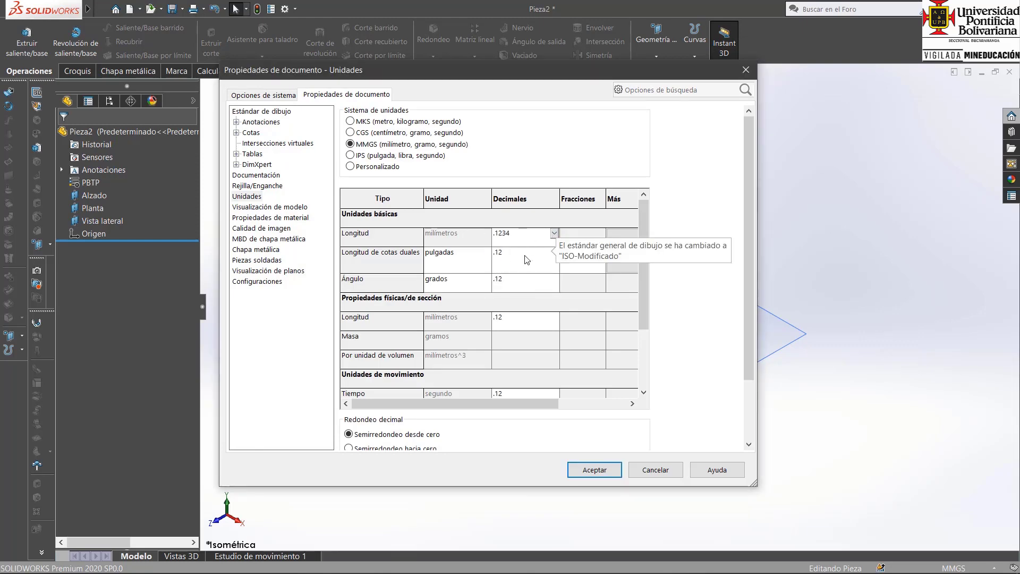
left_click(595, 469)
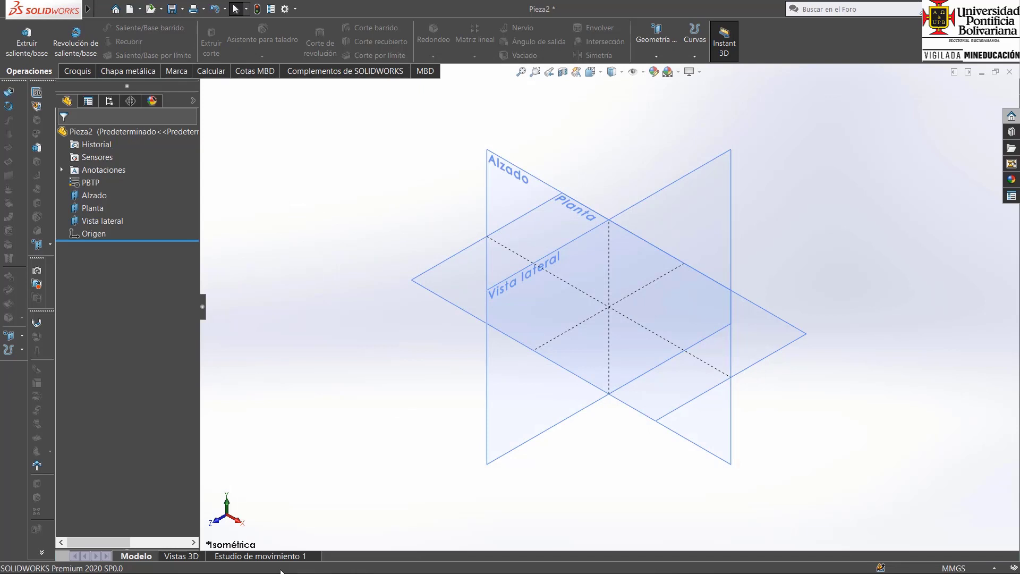
Switch to A.L.Casillas_Maquinas_Calculos_de_Taller.pdf in Acrobat Reader and go to page 133.
mouse_move(323, 548)
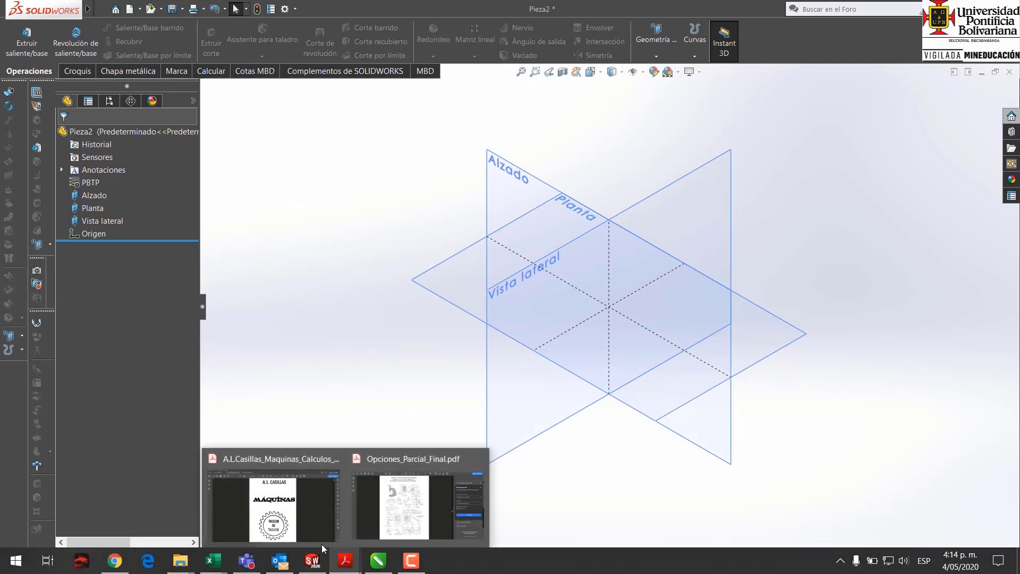
left_click(305, 529)
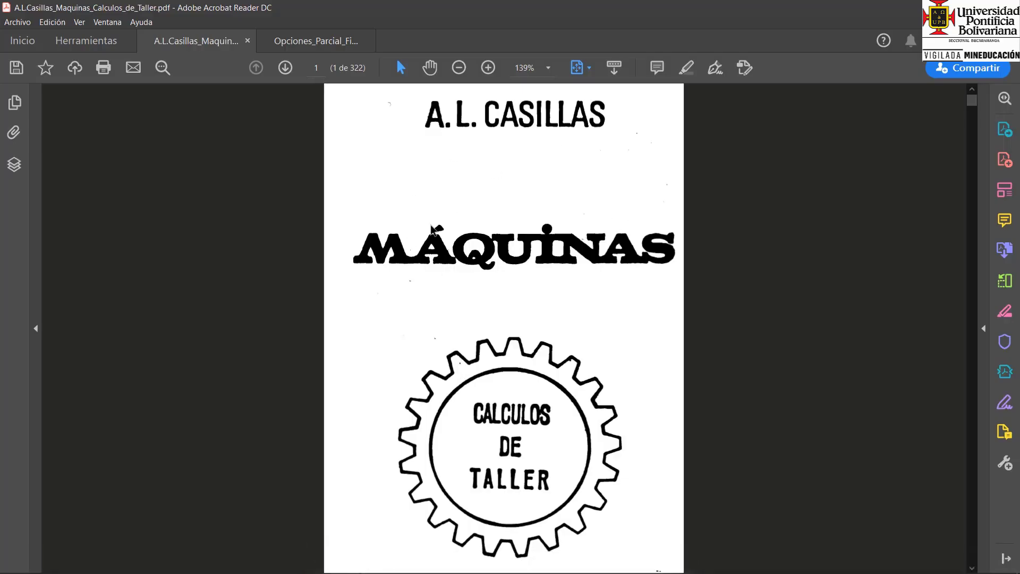
right_click(403, 194)
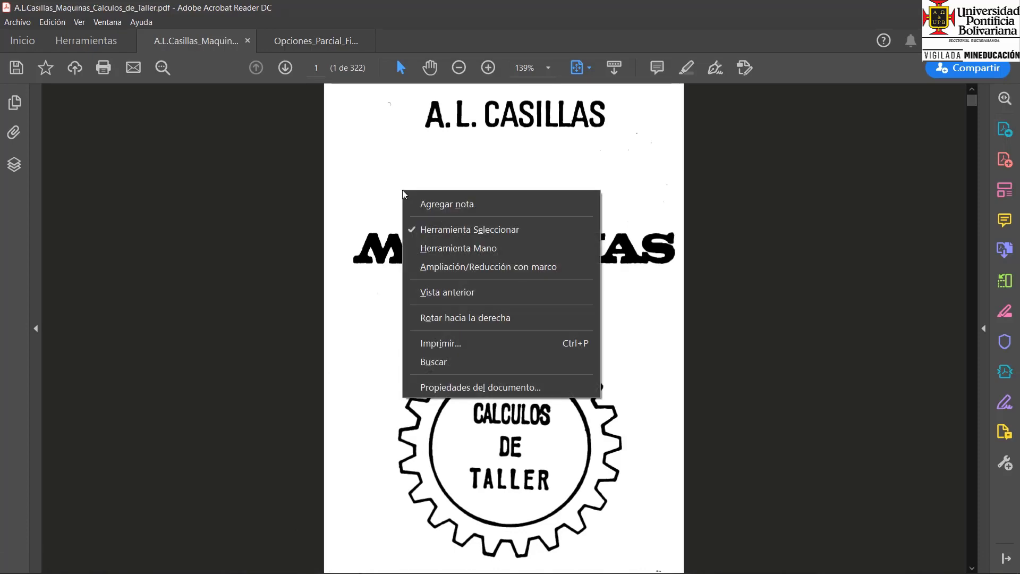
left_click(318, 67)
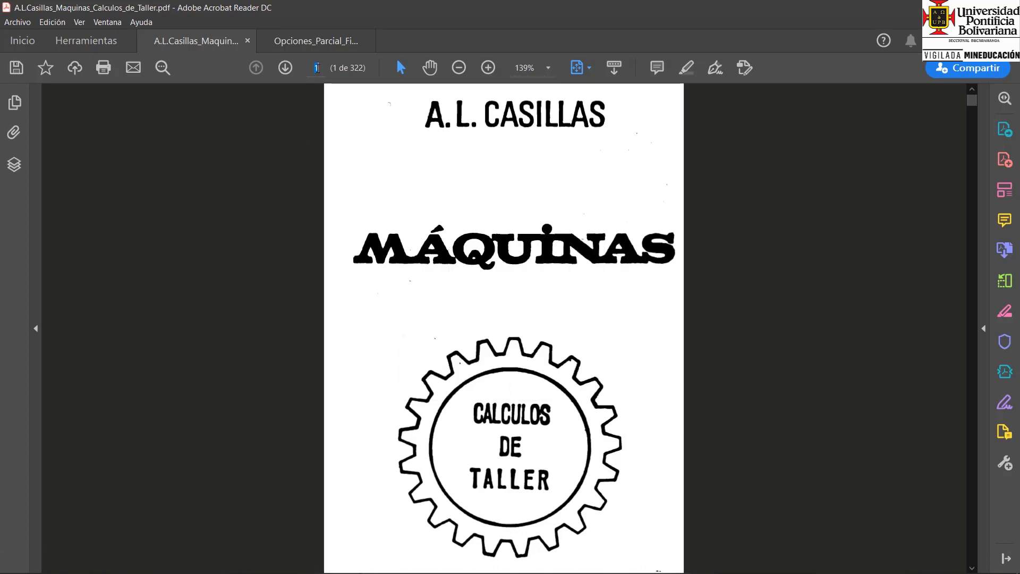
type("13")
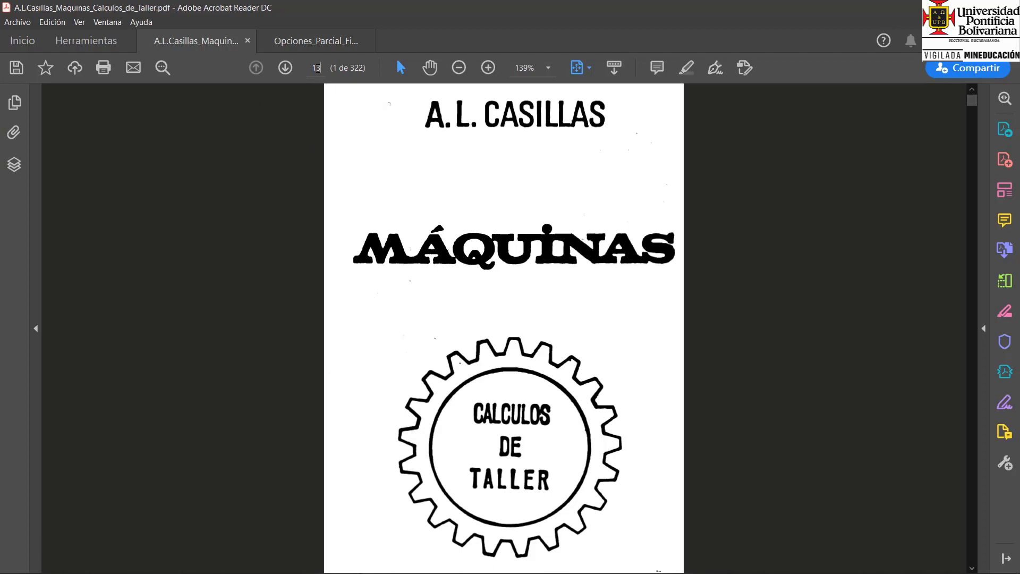
type("3")
key("Return")
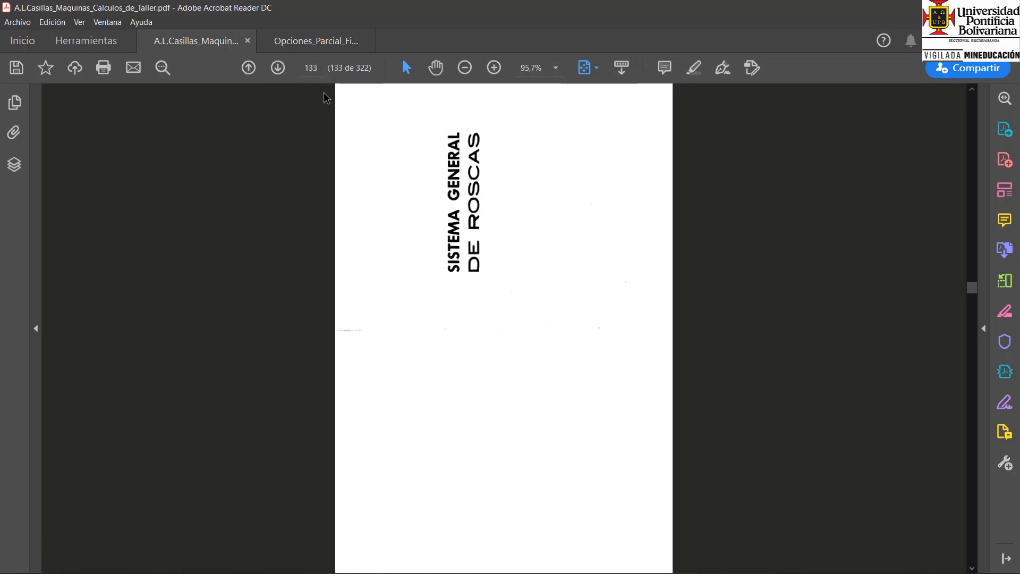
Rotate the pages clockwise and browse the thread tables up to the Whitworth bolt, nut and washer dimensions on page 138.
right_click(526, 256)
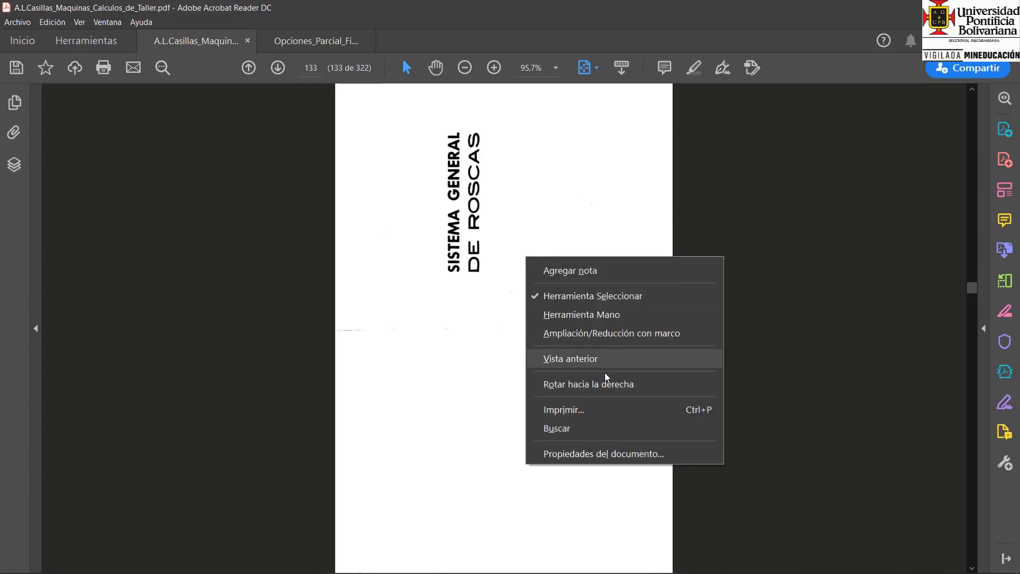
left_click(596, 386)
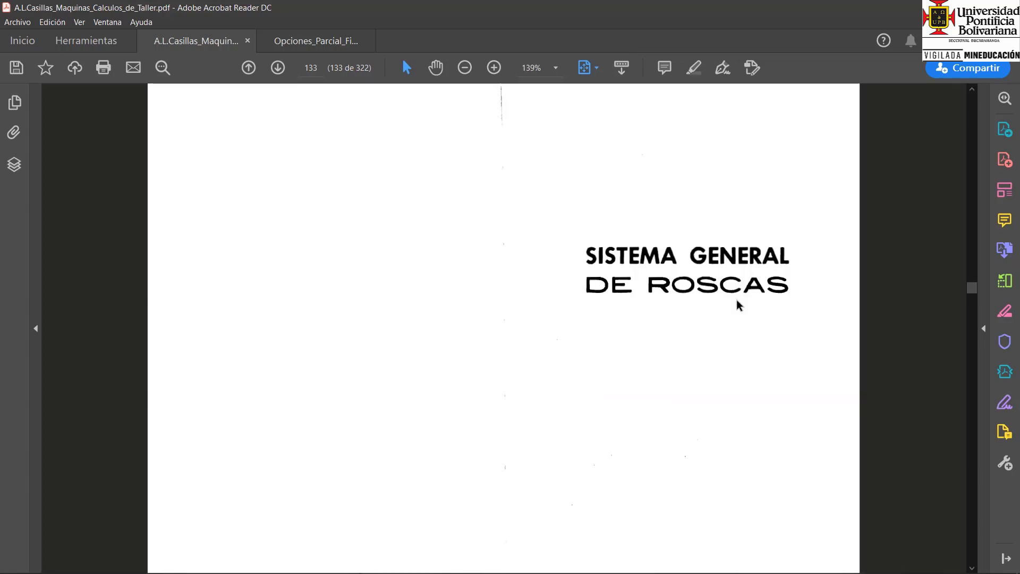
scroll(582, 288, "down", 3)
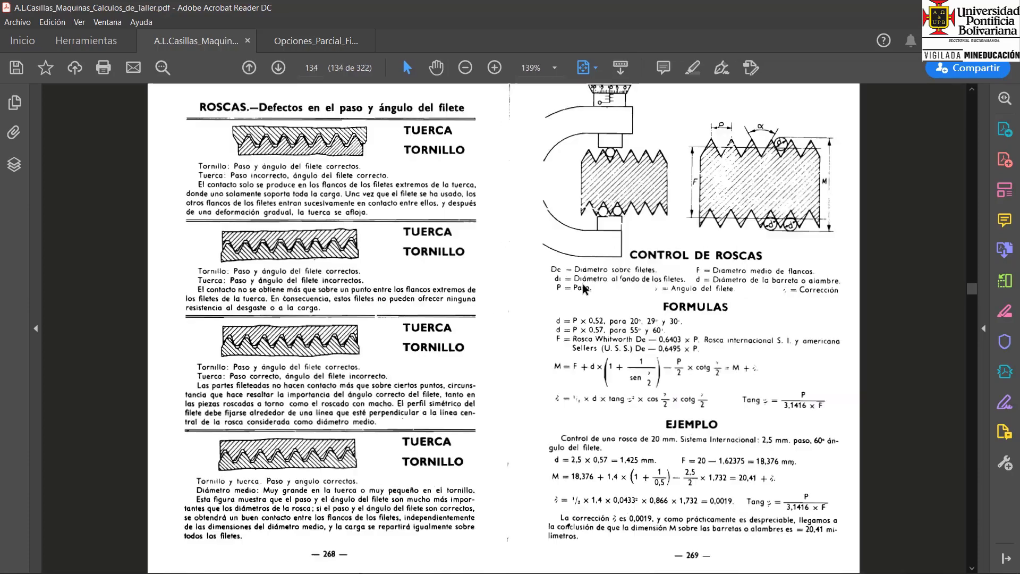
scroll(583, 289, "down", 3)
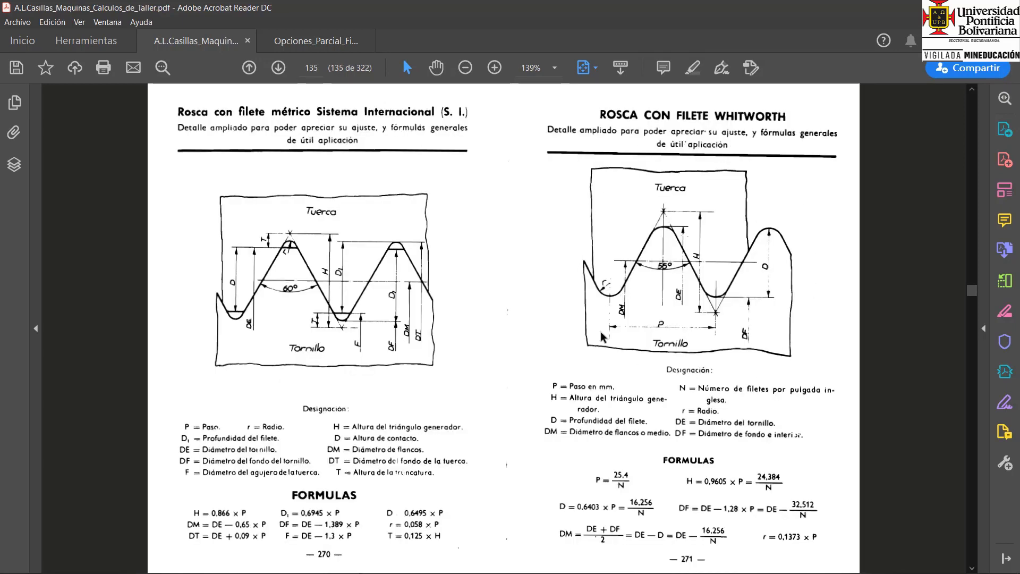
scroll(790, 377, "down", 3)
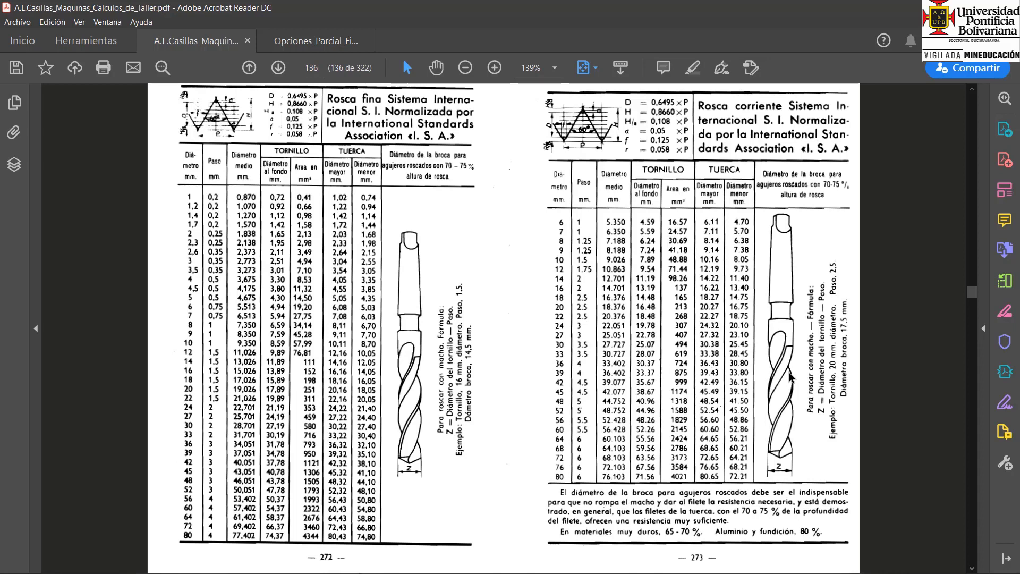
scroll(790, 377, "down", 3)
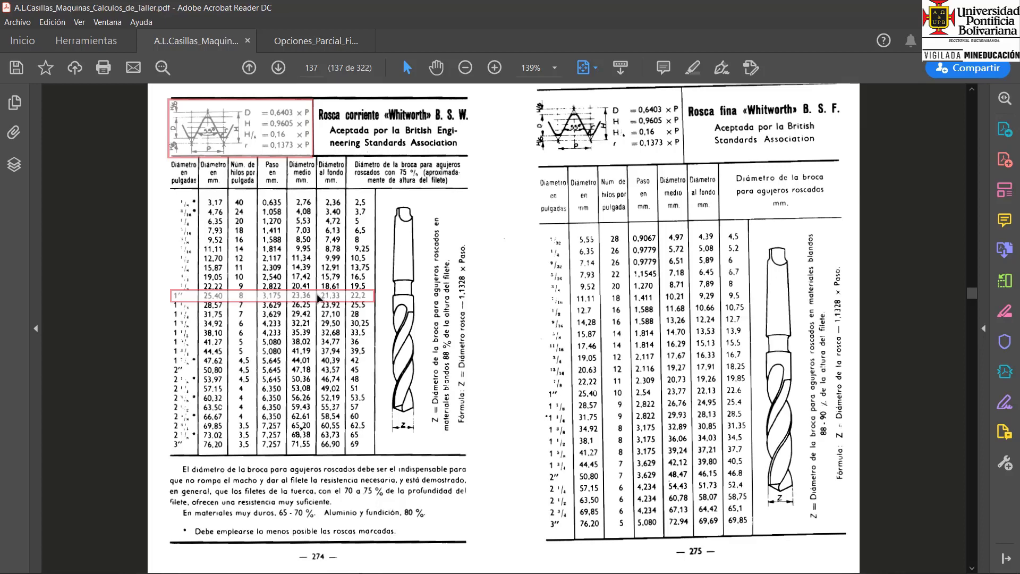
scroll(318, 299, "down", 3)
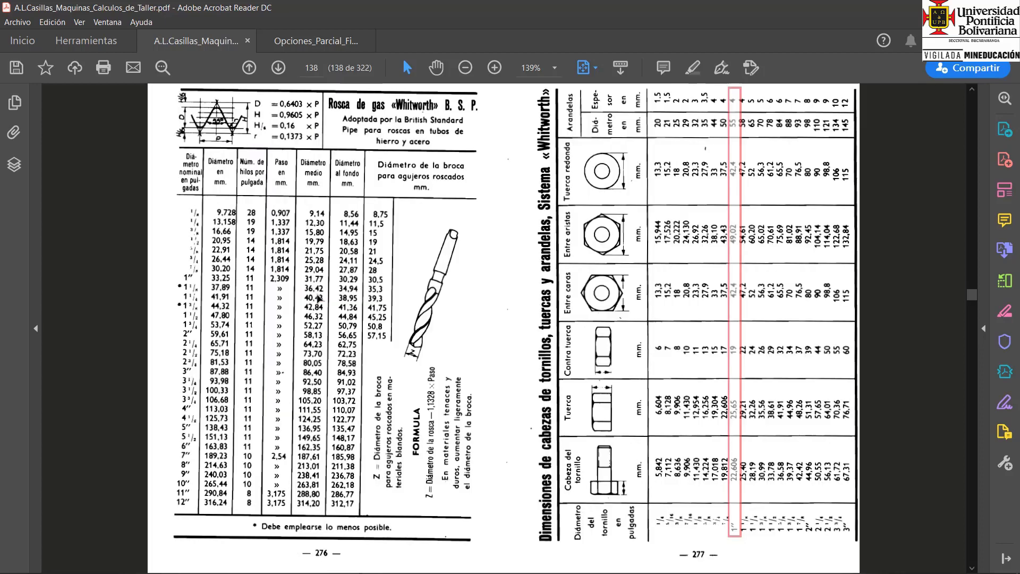
Rotate page 138 upright for the Whitworth bolt head table, fit it to the window width, and examine the 1" row.
right_click(515, 299)
left_click(599, 426)
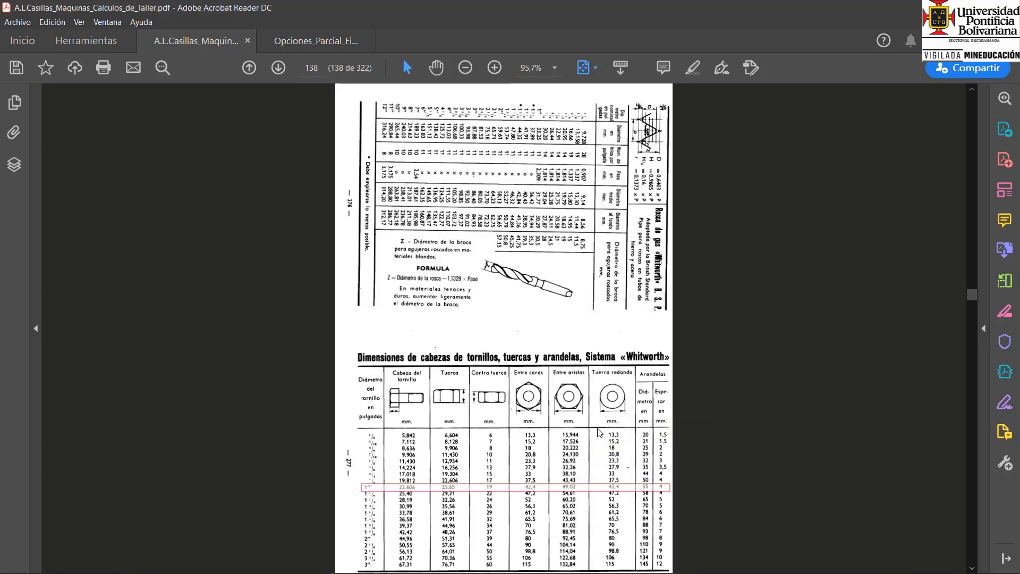
left_click(595, 69)
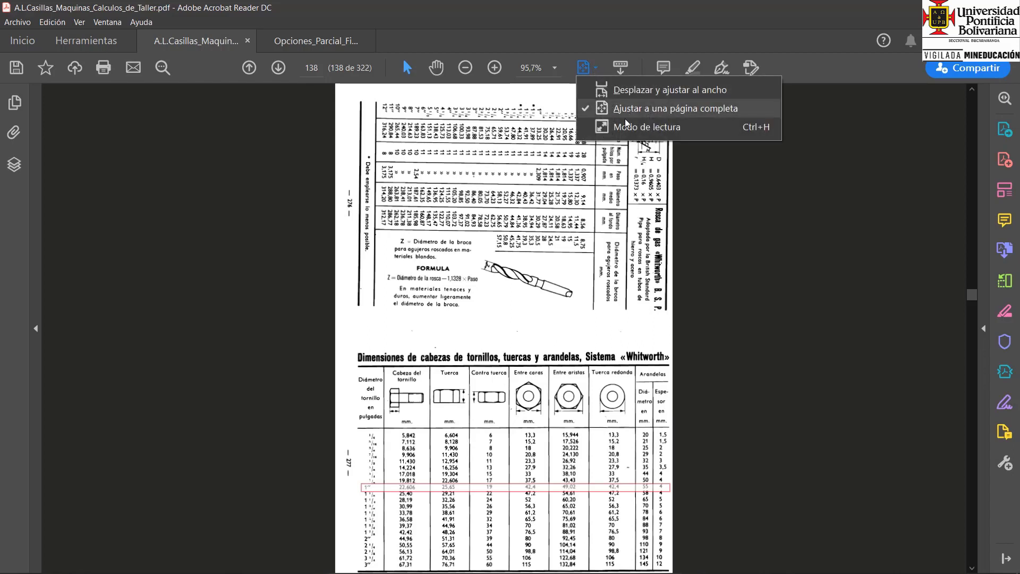
left_click(653, 109)
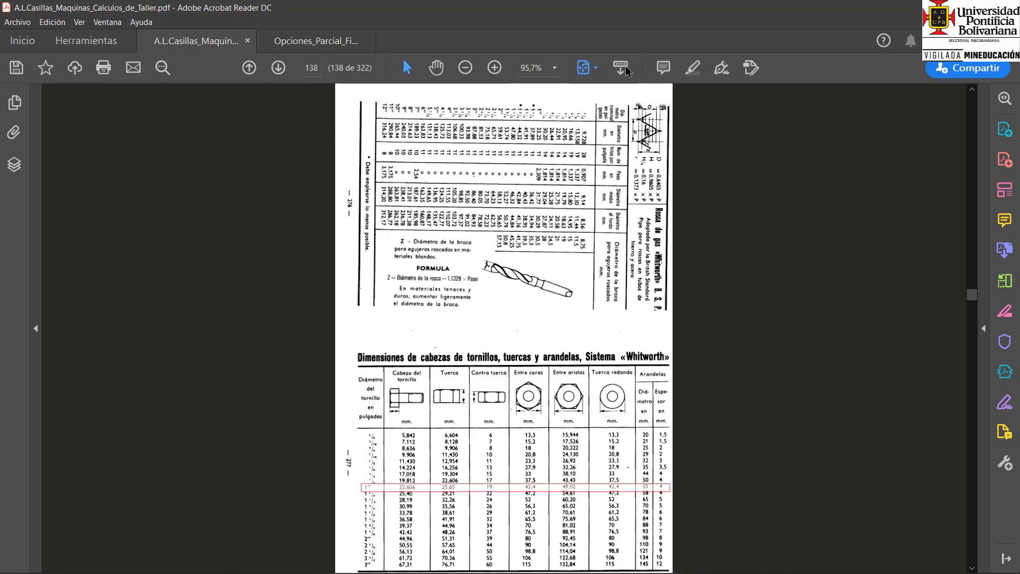
left_click(597, 69)
left_click(638, 86)
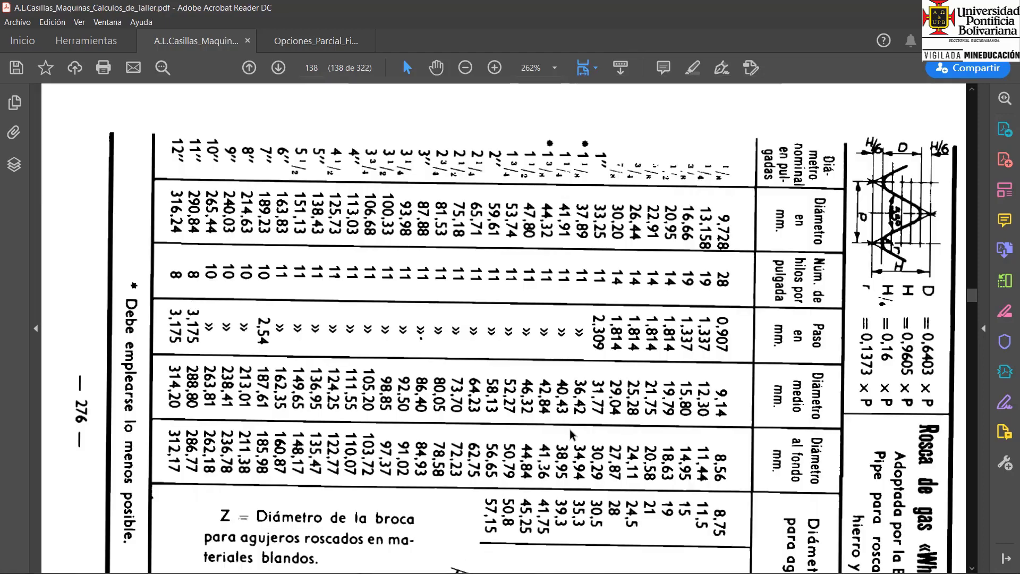
scroll(583, 481, "down", 1)
scroll(582, 480, "down", 10)
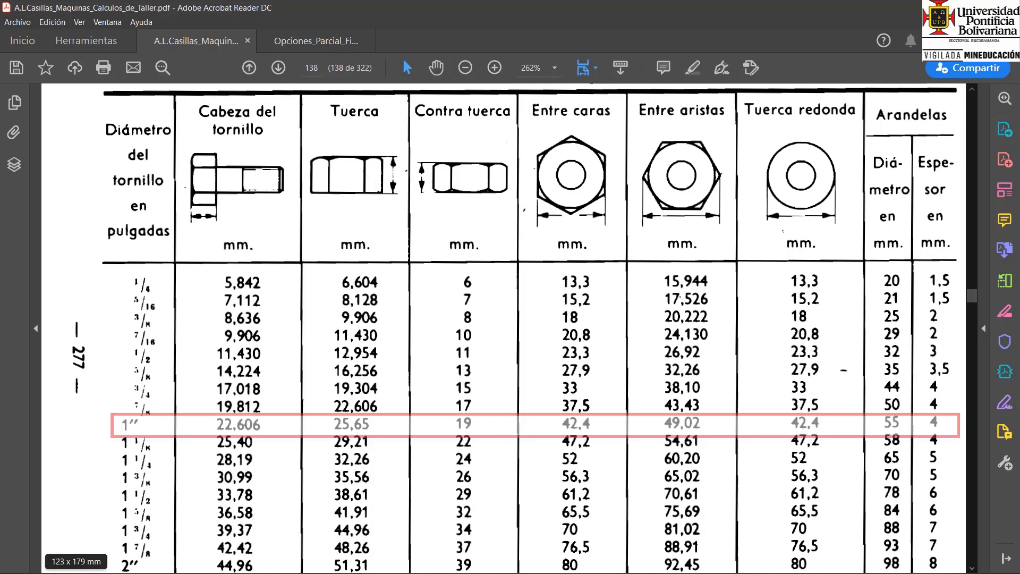
Switch back to SOLIDWORKS and sketch a circle of about 25.4 mm radius centred on the origin of the Alzado plane for a boss extrusion.
mouse_move(214, 572)
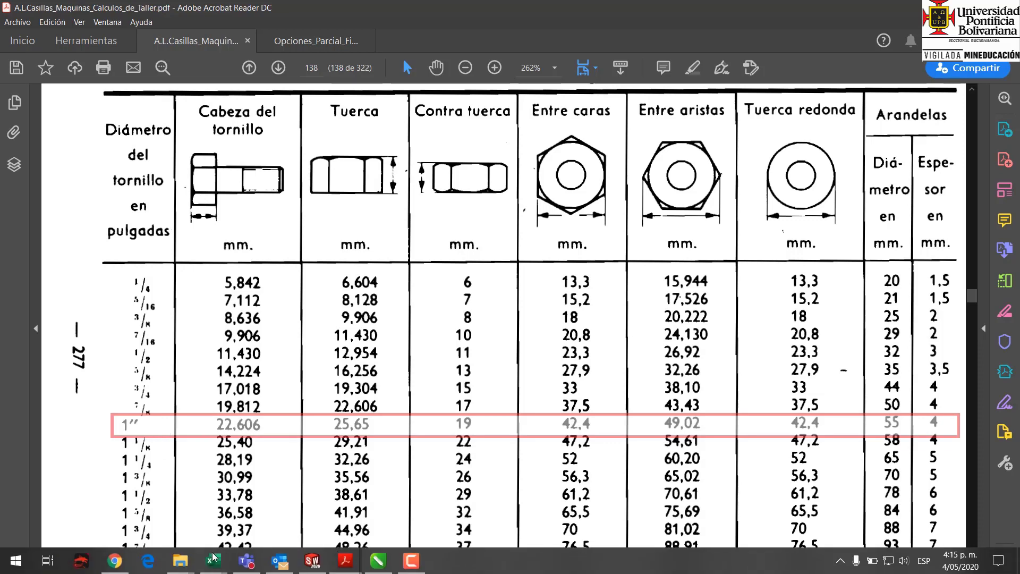
left_click(314, 561)
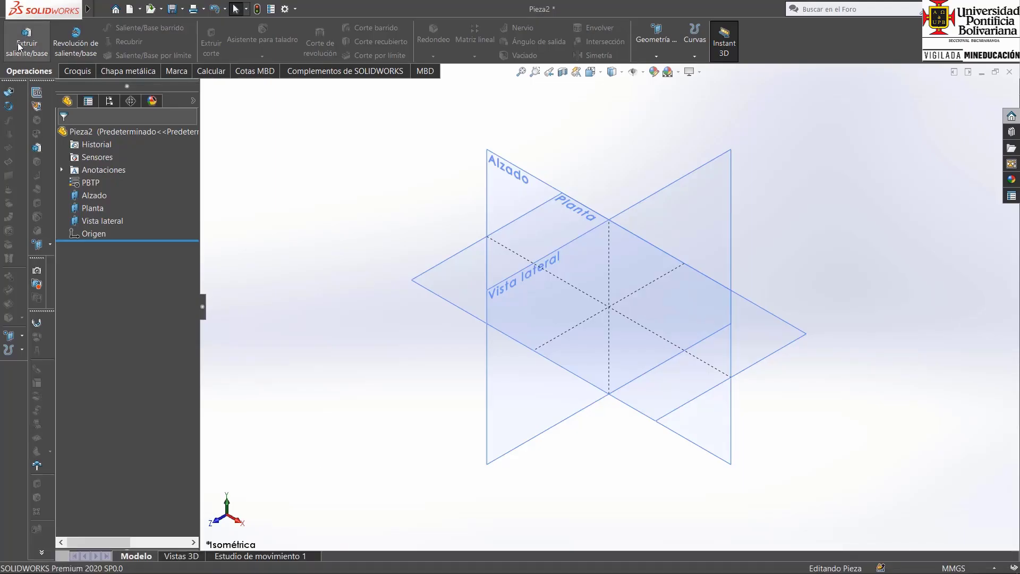
left_click(18, 47)
left_click(502, 177)
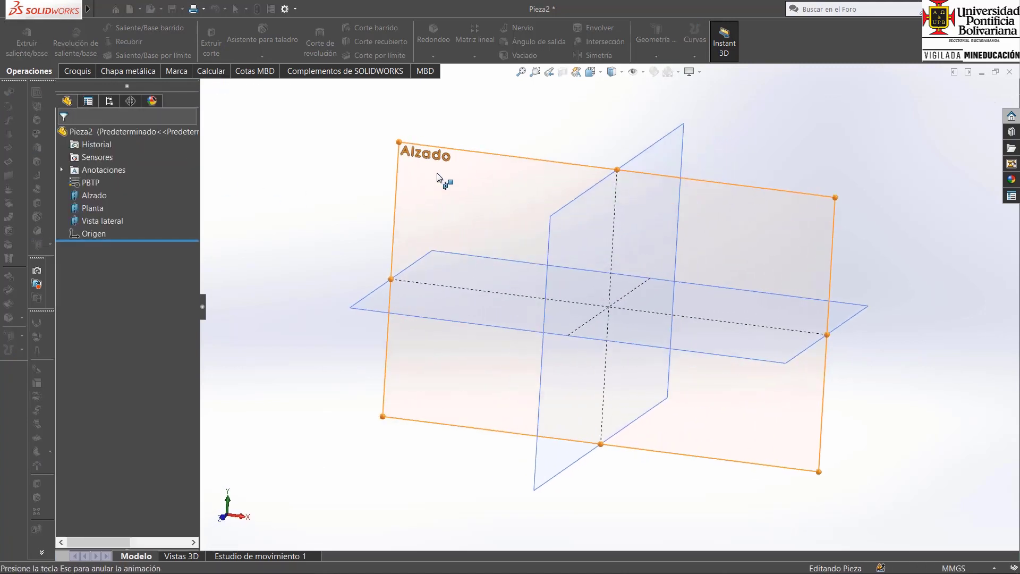
left_click(120, 30)
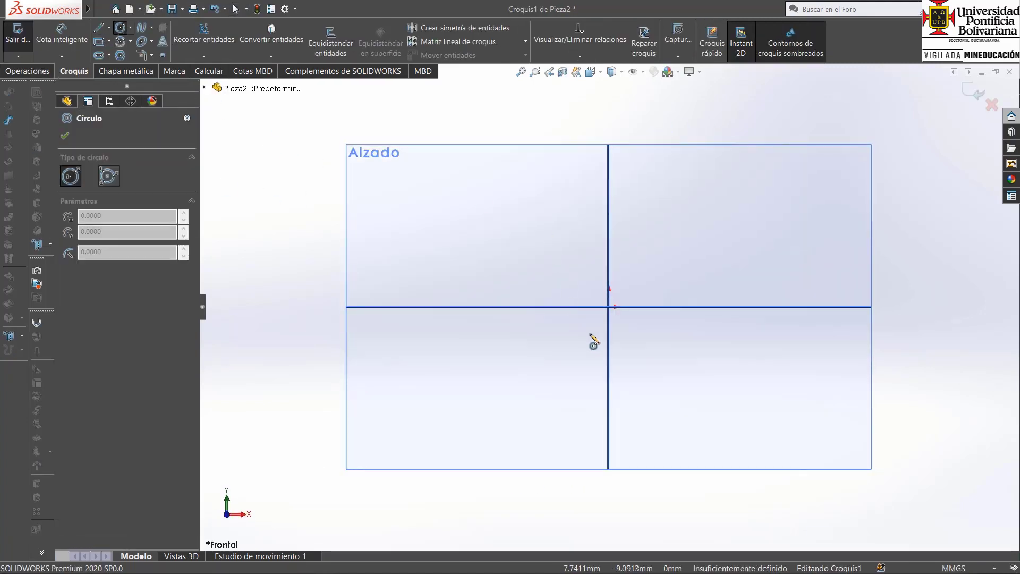
left_click(608, 306)
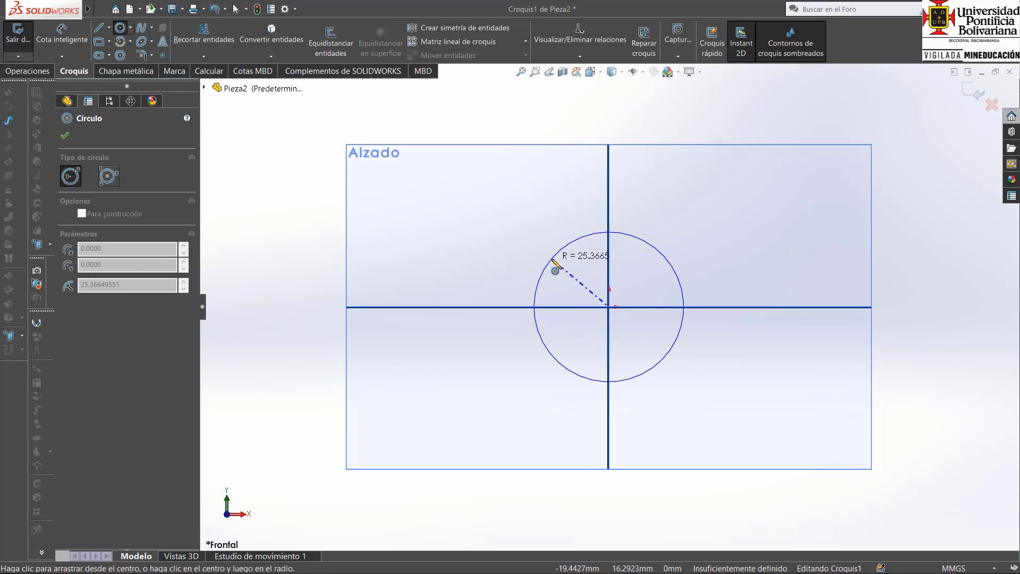
left_click(555, 265)
key("Escape")
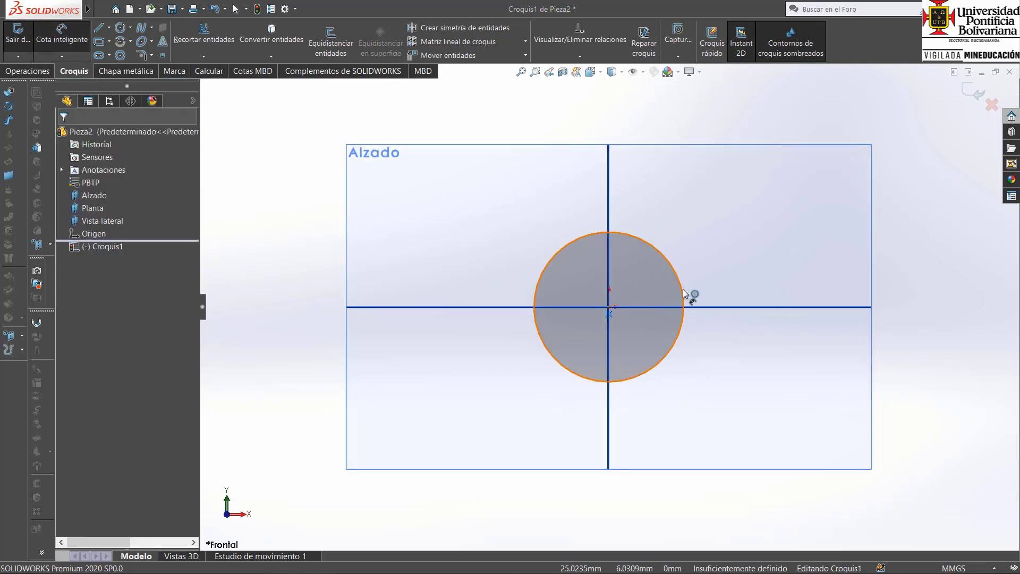
Dimension the circle's diameter and set it to 1".
left_click(685, 294)
left_click(717, 300)
type("1")
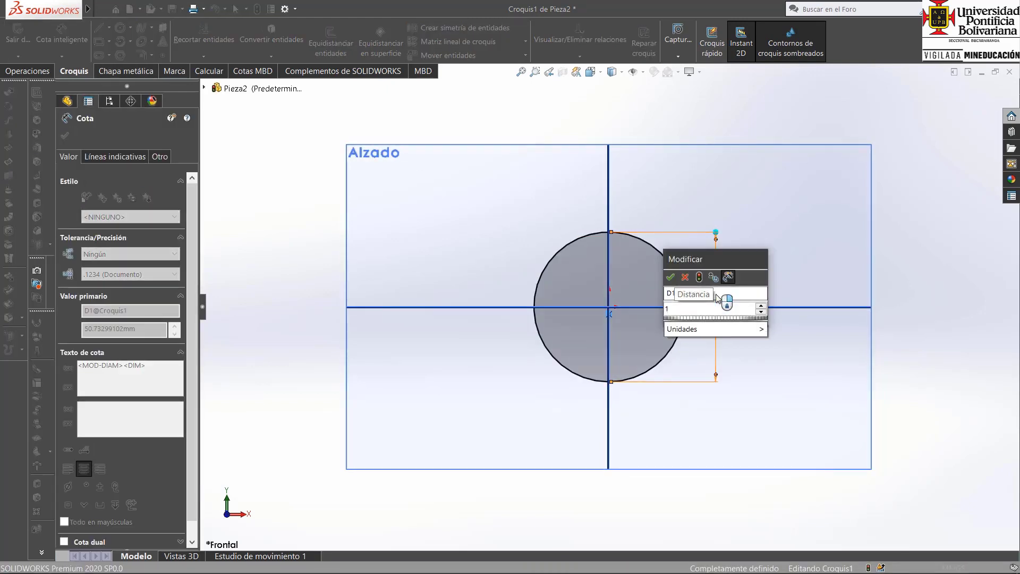
type("\"")
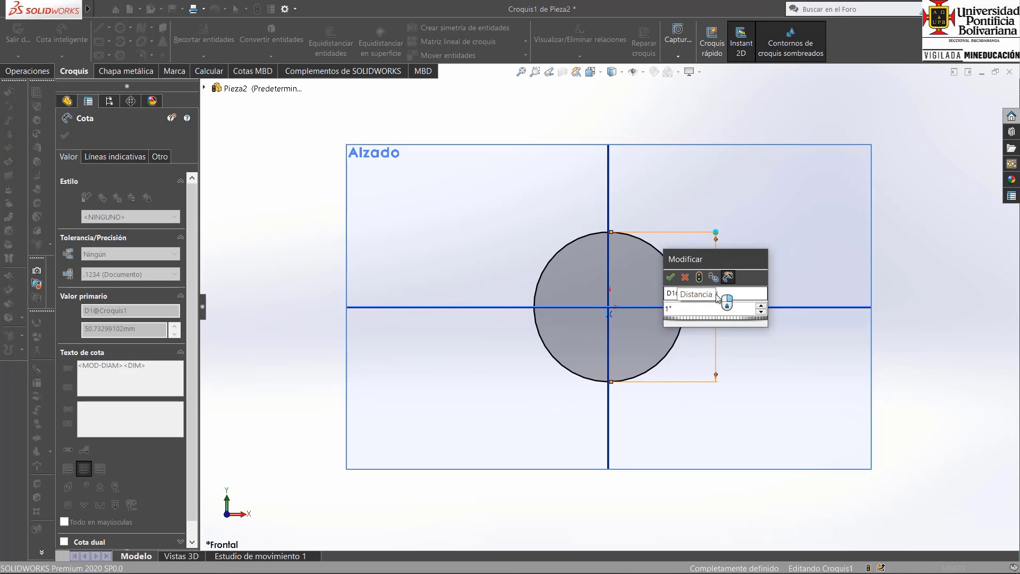
key("Return")
Finish the sketch and extrude the circle to a depth of 4" as the bolt shank.
key("ctrl+7")
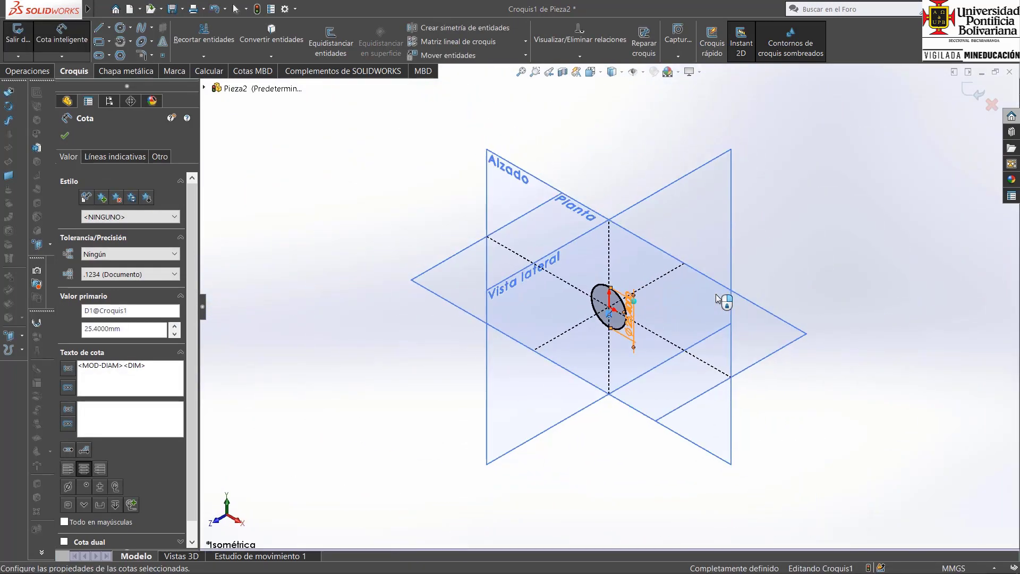
left_click(971, 94)
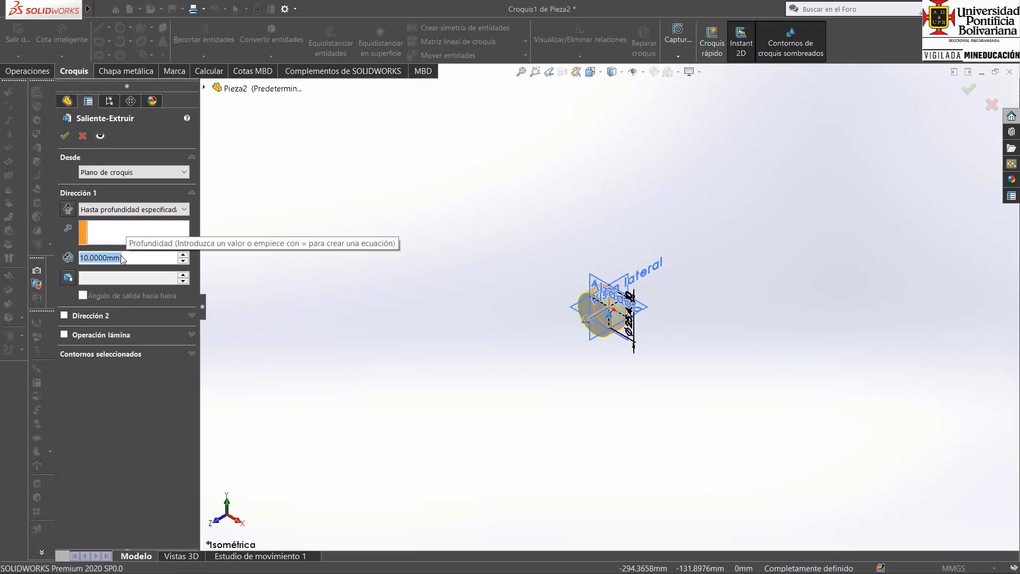
type("4\"")
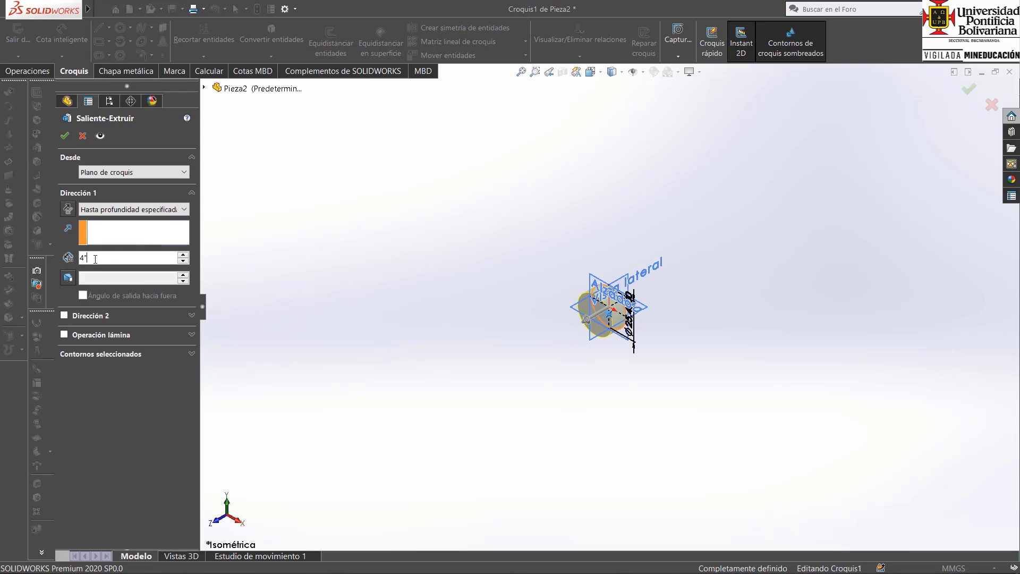
key("Return")
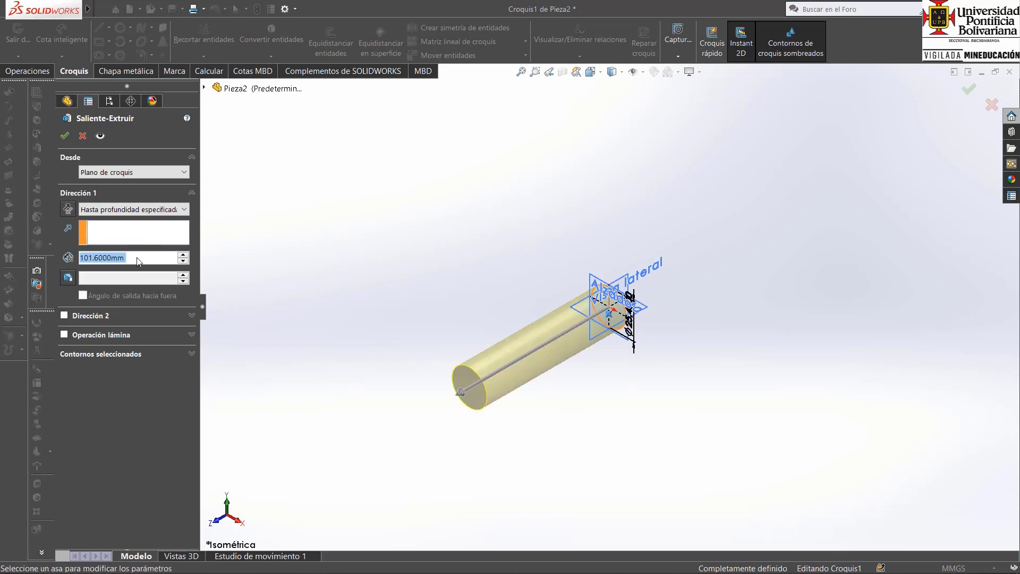
left_click(64, 136)
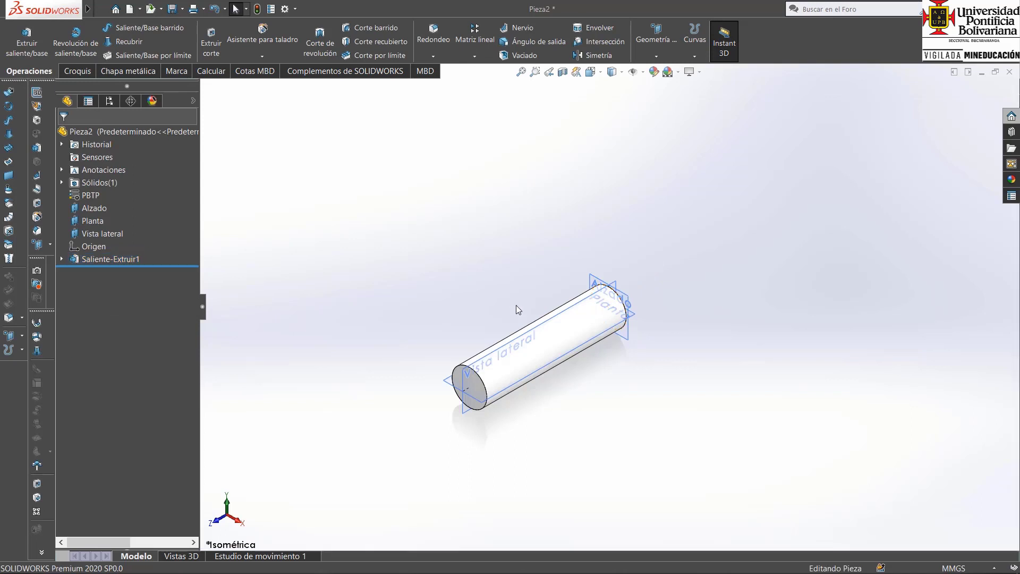
Start a boss extrude on the shank's end face at the Alzado plane and sketch an origin-centred circle of about 18 mm radius.
middle_click_drag(689, 315, 602, 334)
left_click(27, 41)
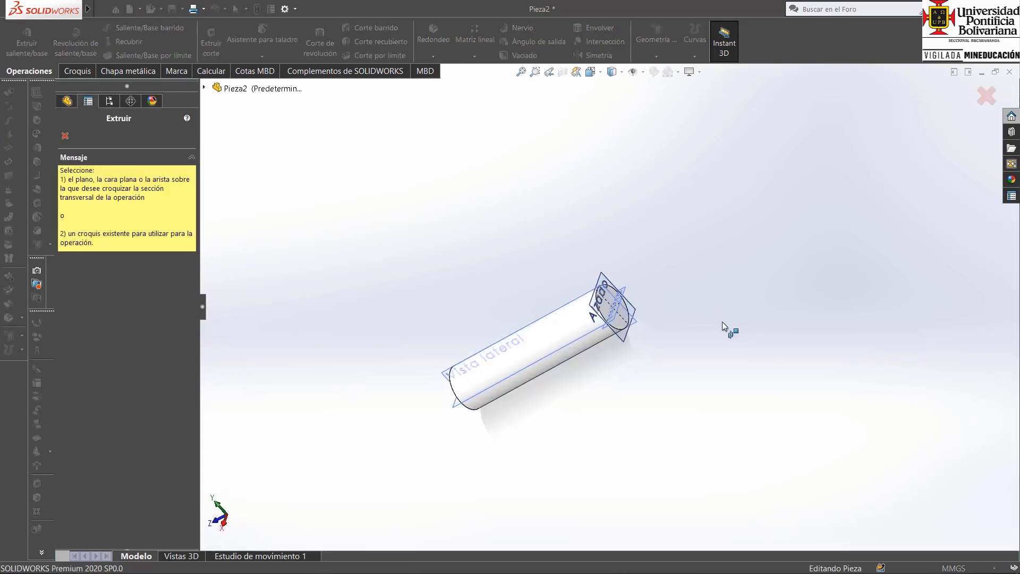
middle_click_drag(722, 323, 698, 333)
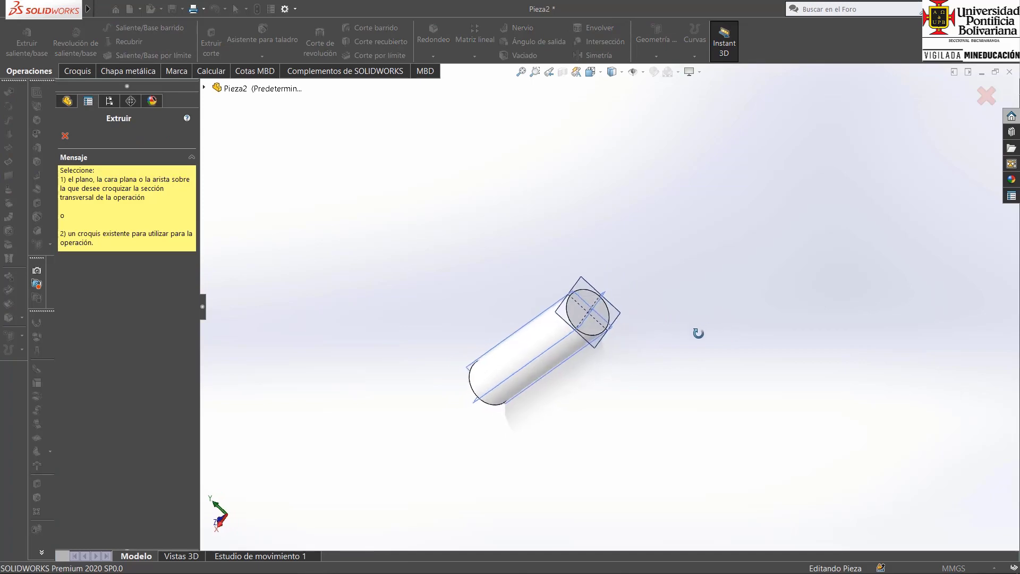
left_click(604, 317)
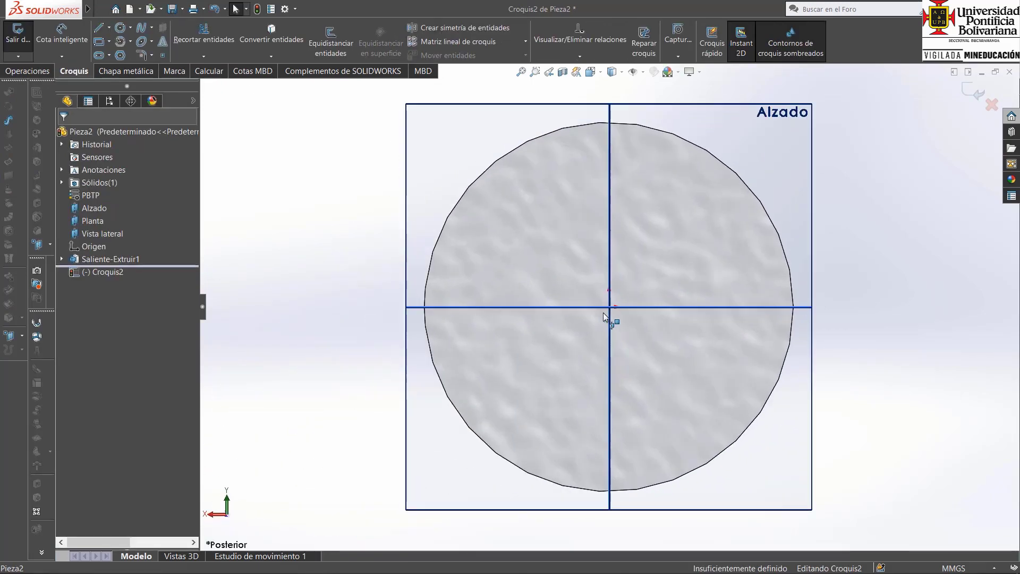
left_click(120, 28)
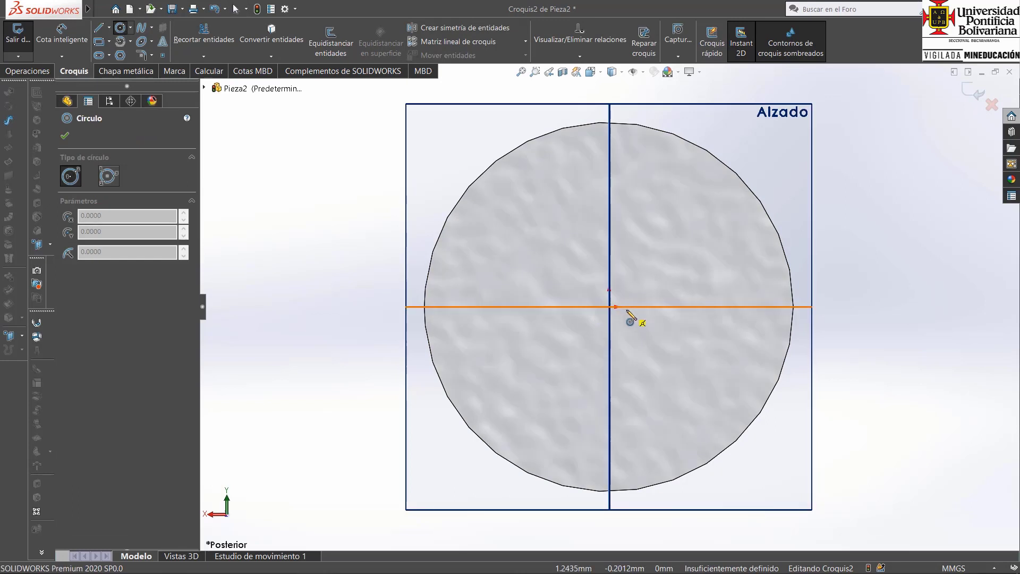
left_click(609, 306)
scroll(760, 314, "up", 3)
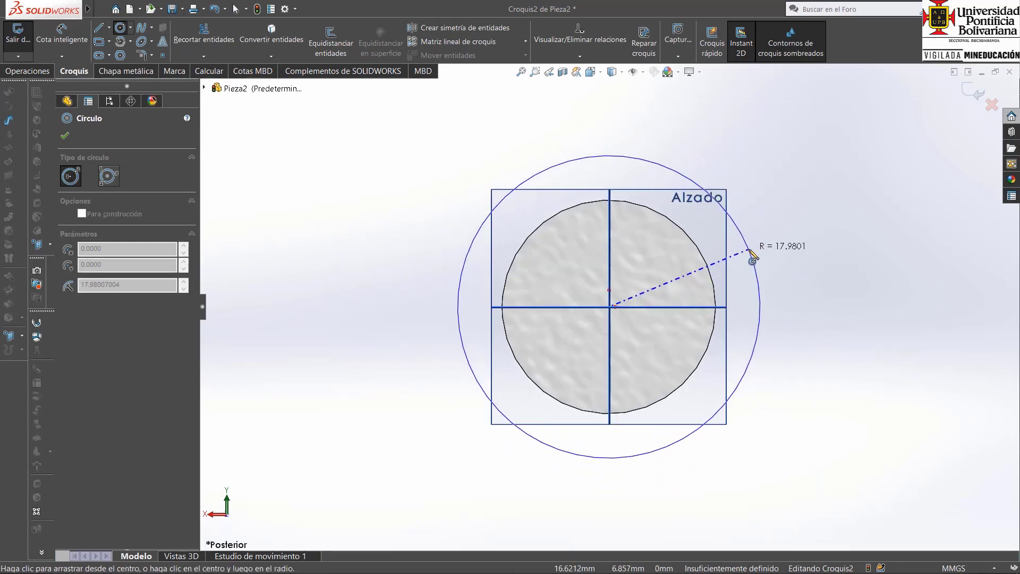
left_click(749, 249)
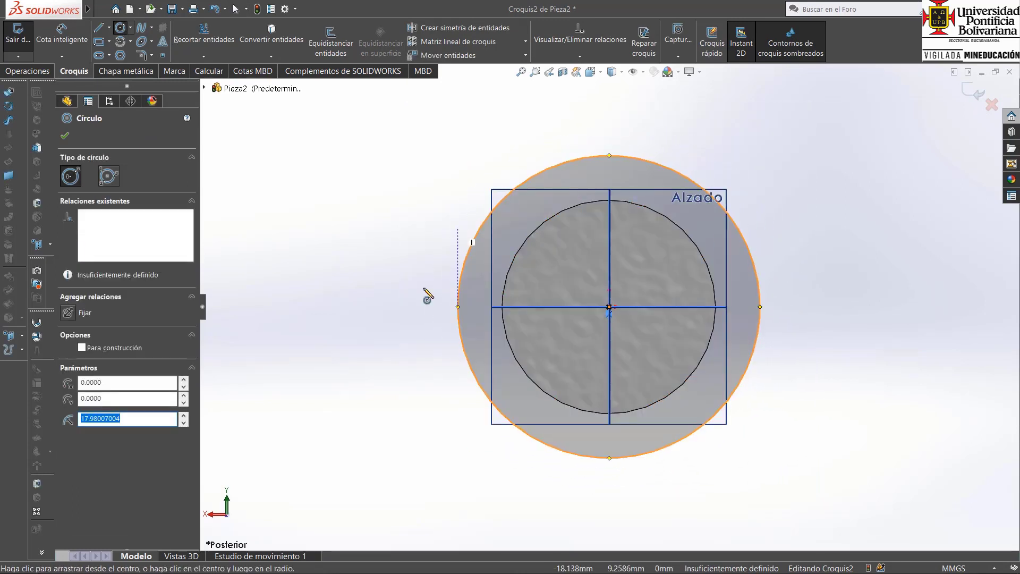
Check the 1" across-corners size in the Casillas PDF, return to SOLIDWORKS, and dimension the circle's diameter as 49.02 mm.
mouse_move(344, 562)
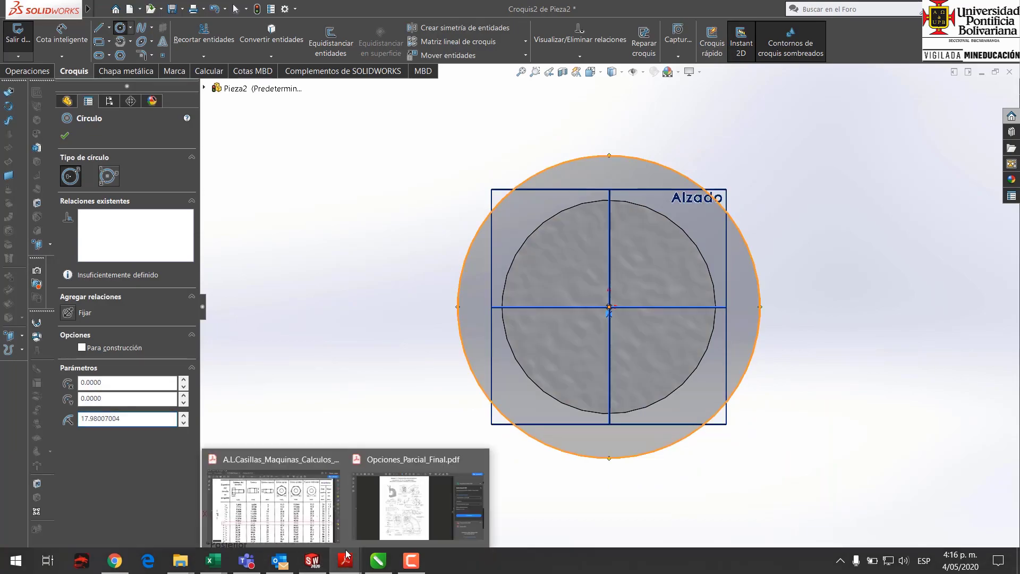
left_click(324, 513)
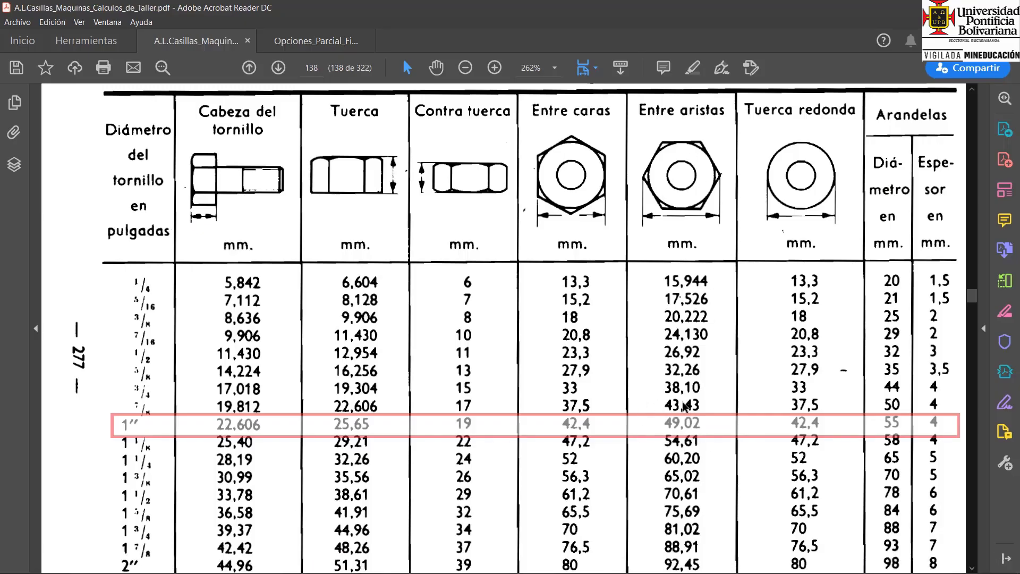
left_click(313, 562)
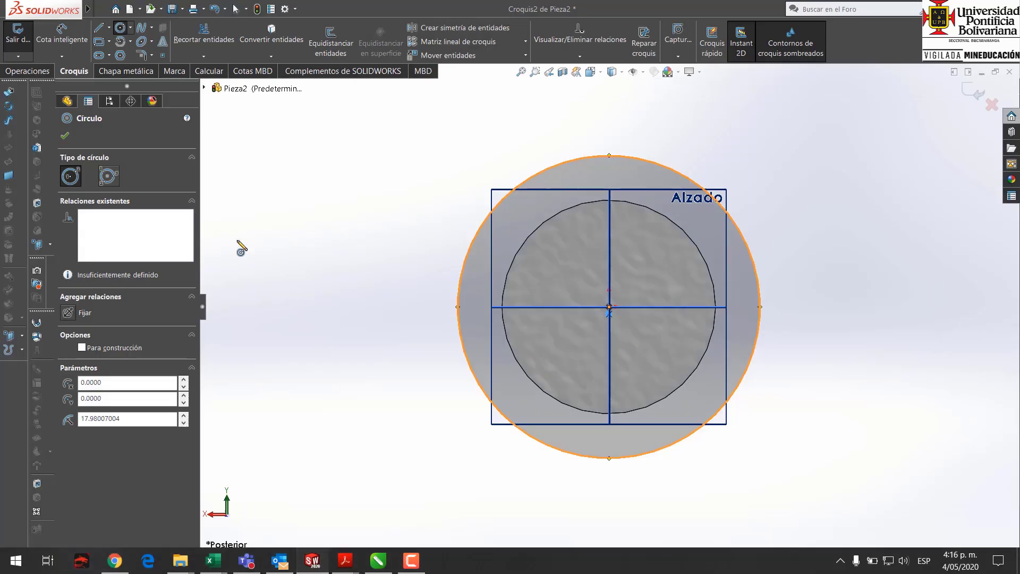
left_click(62, 48)
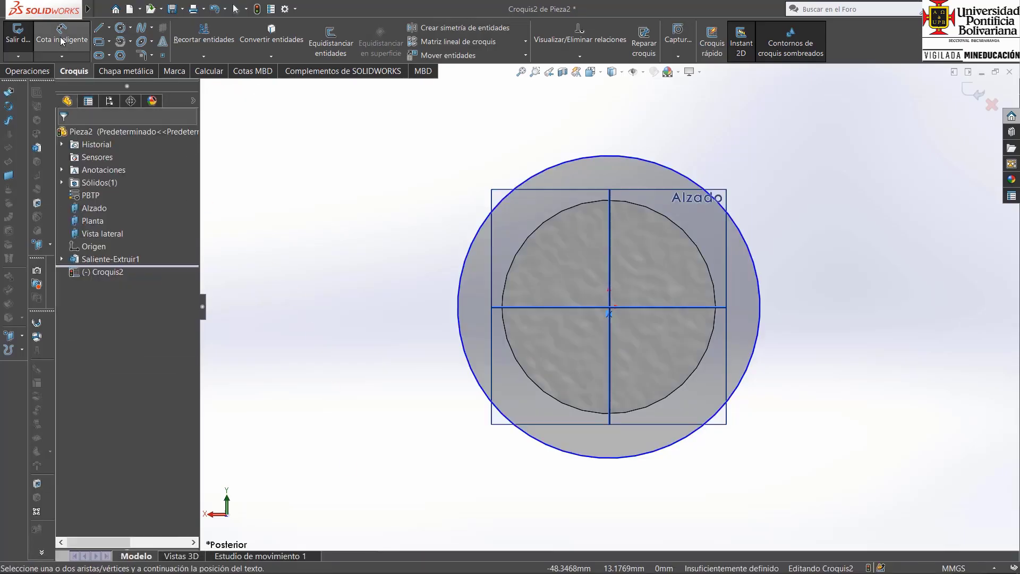
left_click(757, 261)
left_click(813, 271)
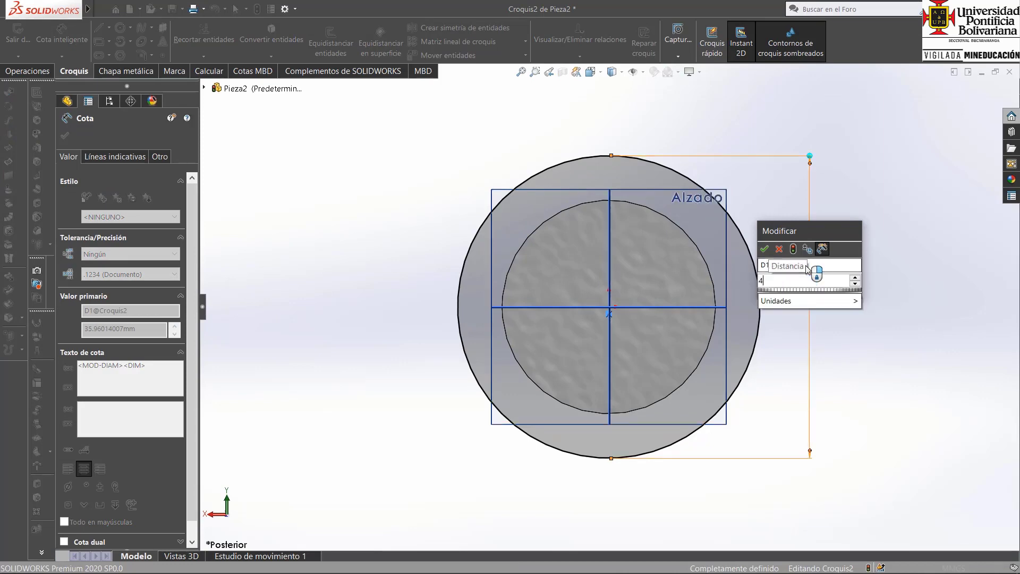
type("49,0")
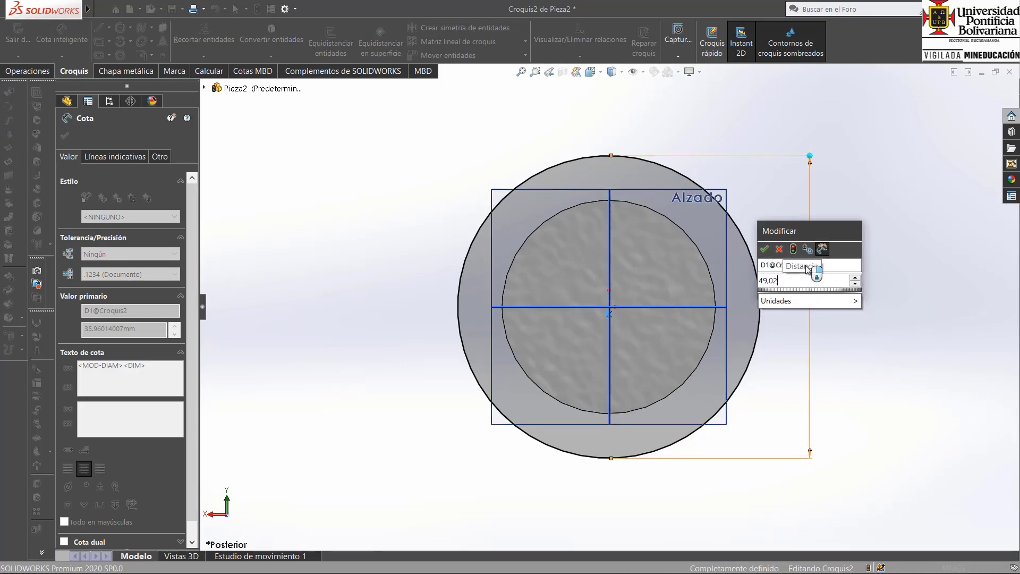
type("2")
key("Return")
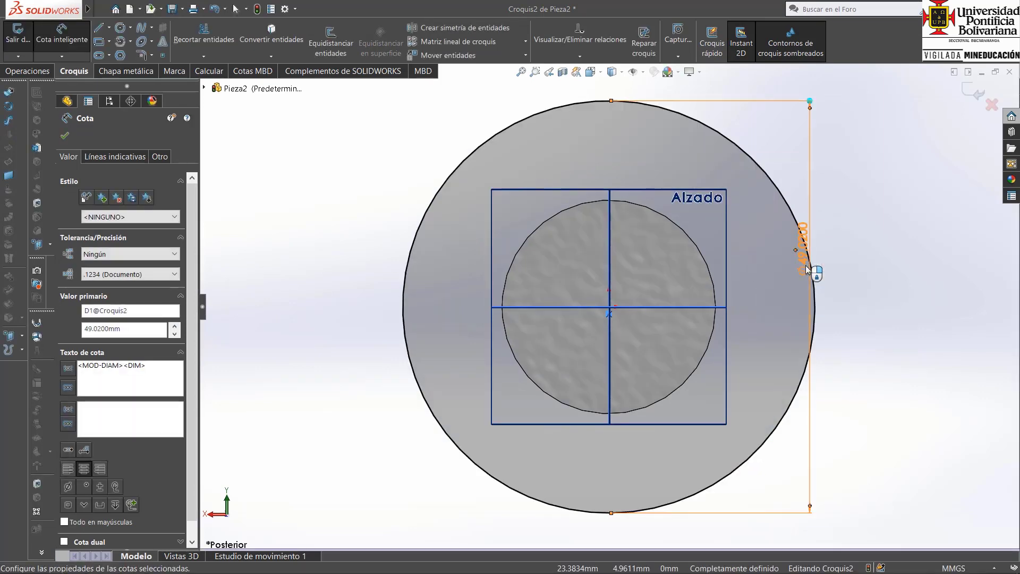
Finish the sketch, check the 1" bolt head height in the Casillas PDF, and extrude the head 22.606 mm in SOLIDWORKS.
key("ctrl+7")
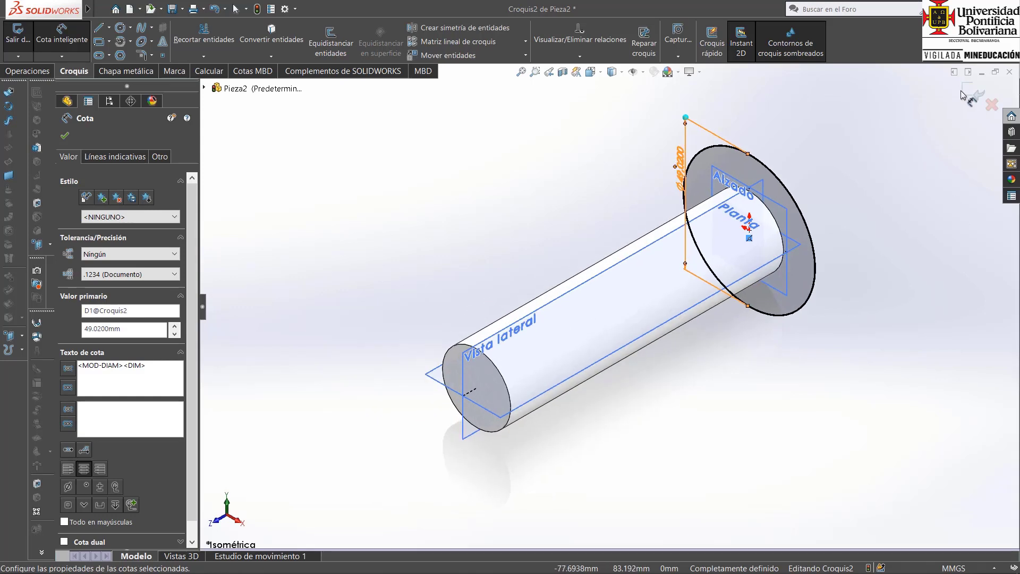
left_click(969, 94)
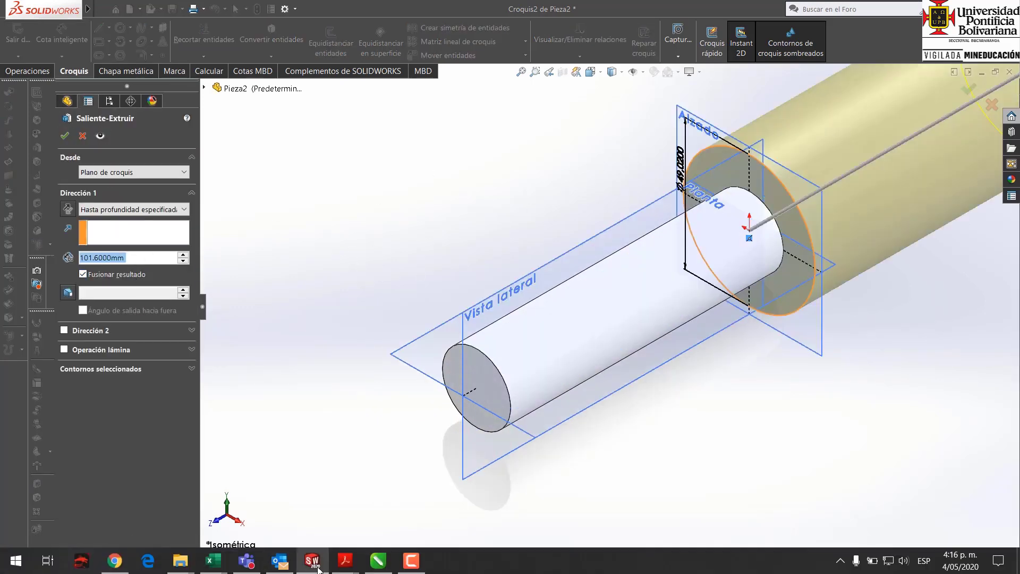
left_click(300, 531)
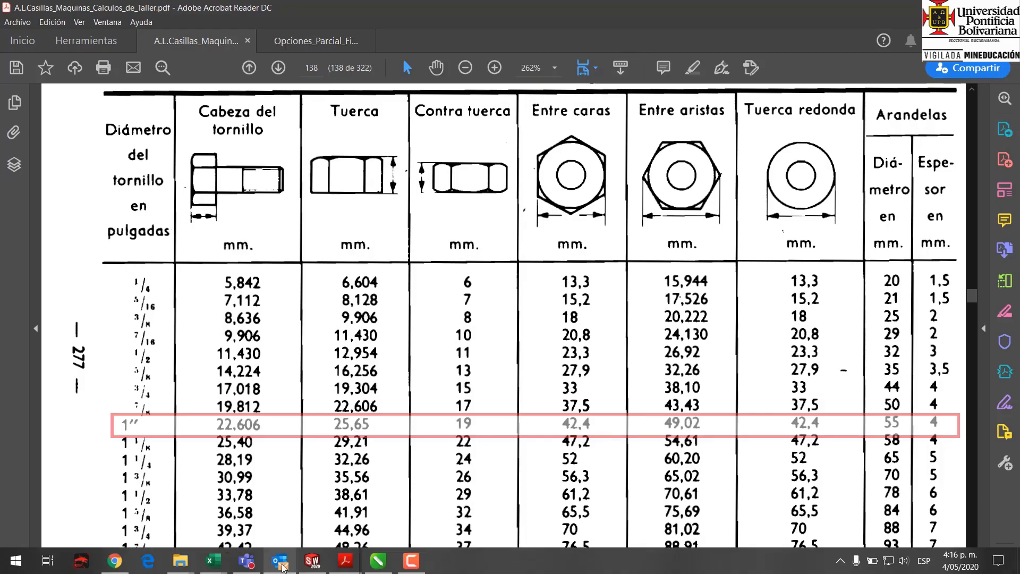
left_click(312, 561)
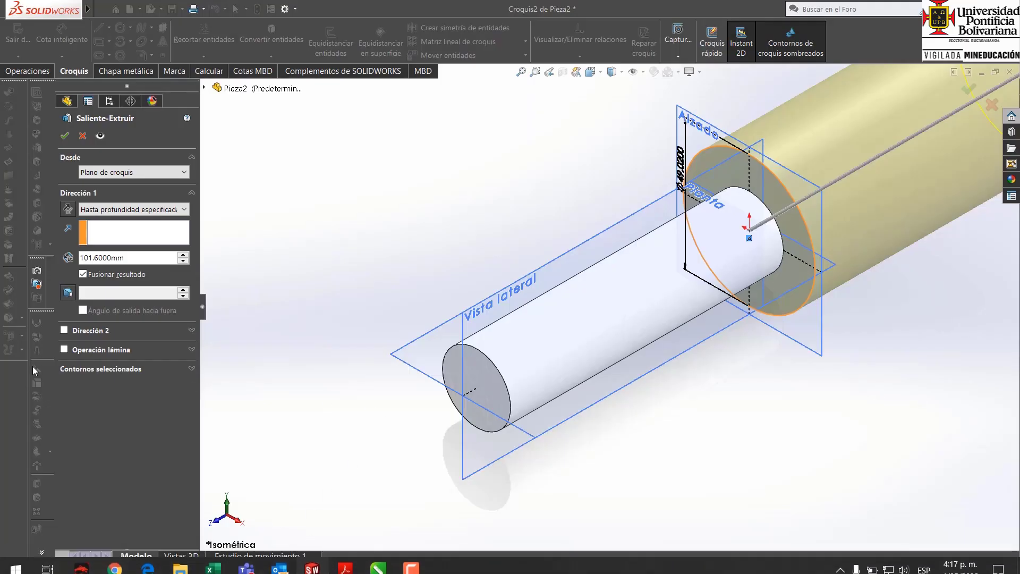
type("22")
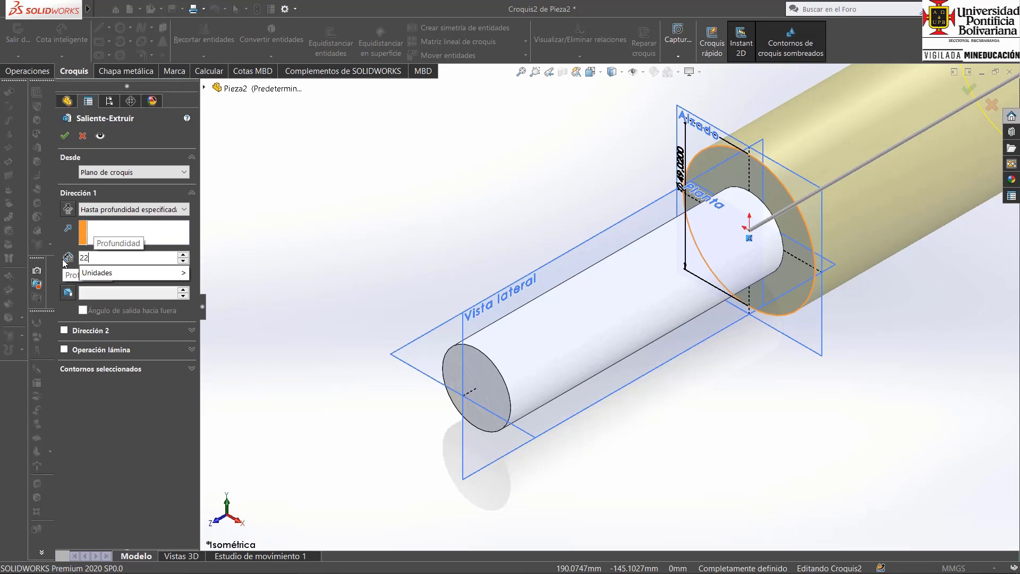
type(".606")
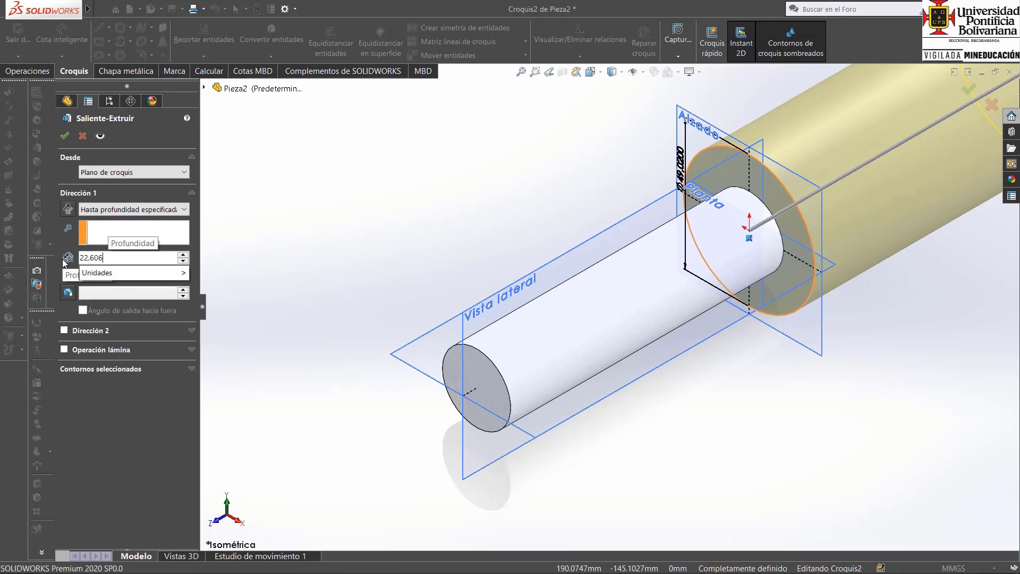
key("Return")
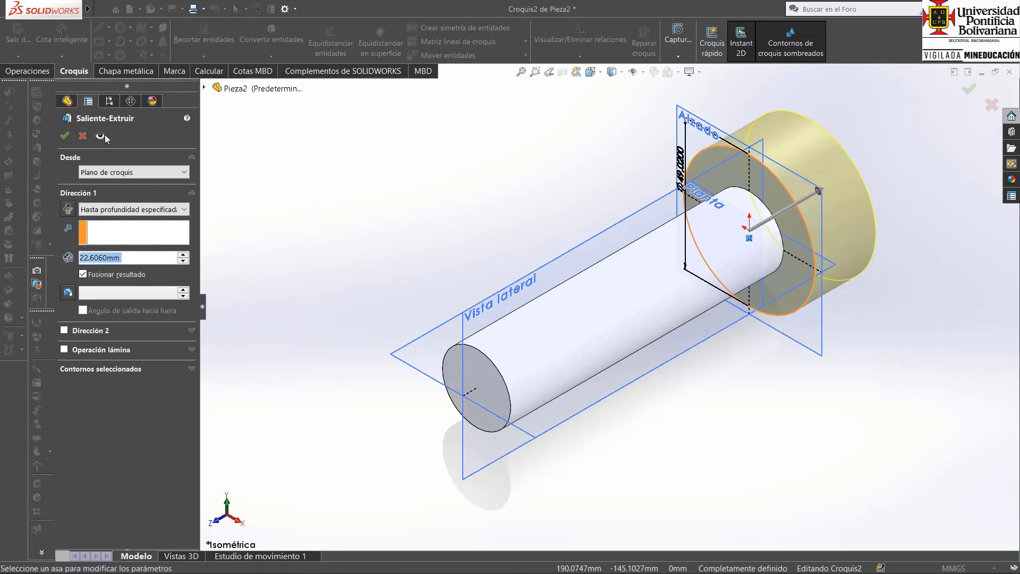
left_click(65, 136)
left_click(546, 186)
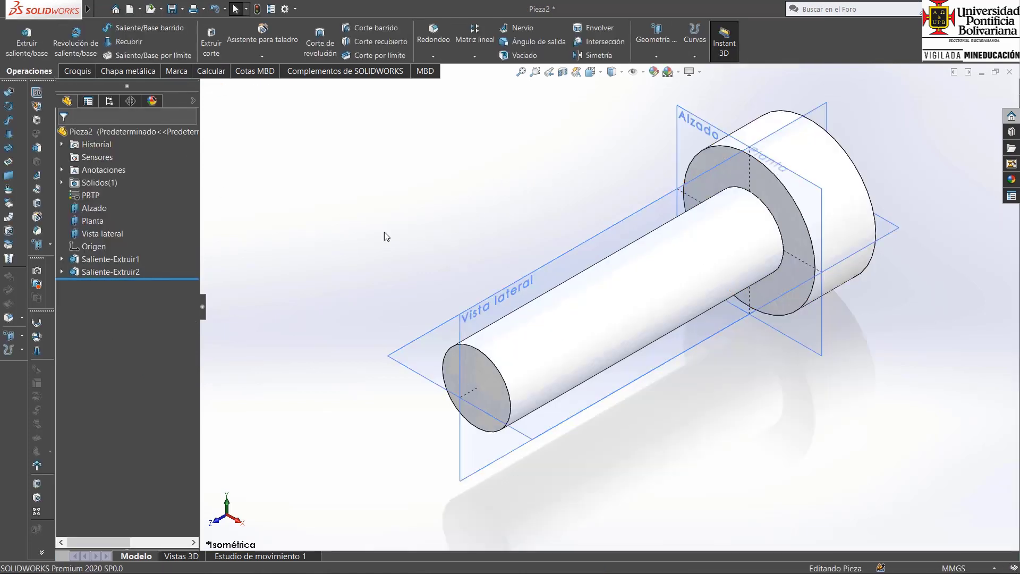
Check the 1" row in the Casillas PDF again and fillet the head's outer circular edge in SOLIDWORKS with a 4 mm radius.
left_click(434, 33)
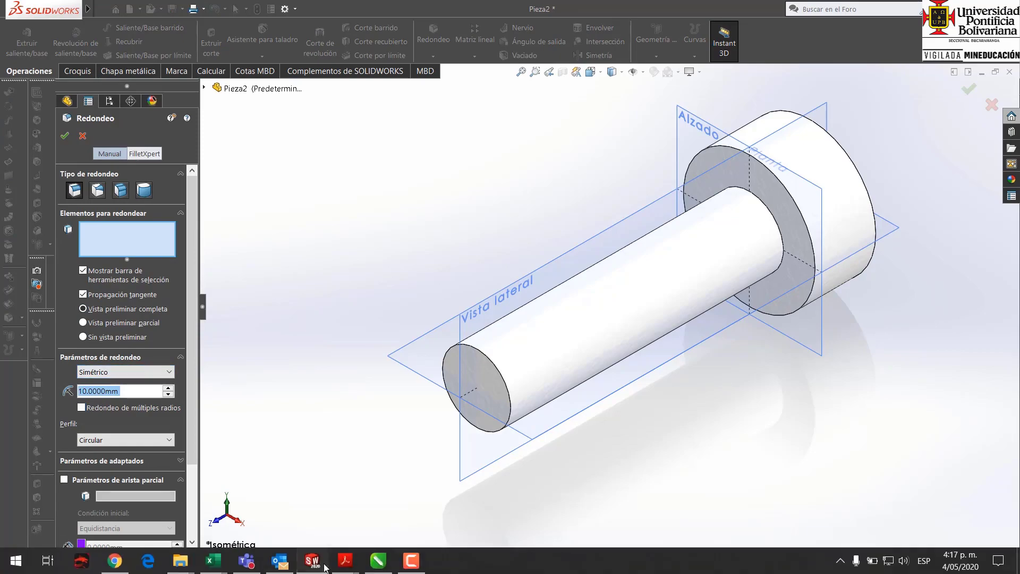
mouse_move(345, 562)
left_click(274, 510)
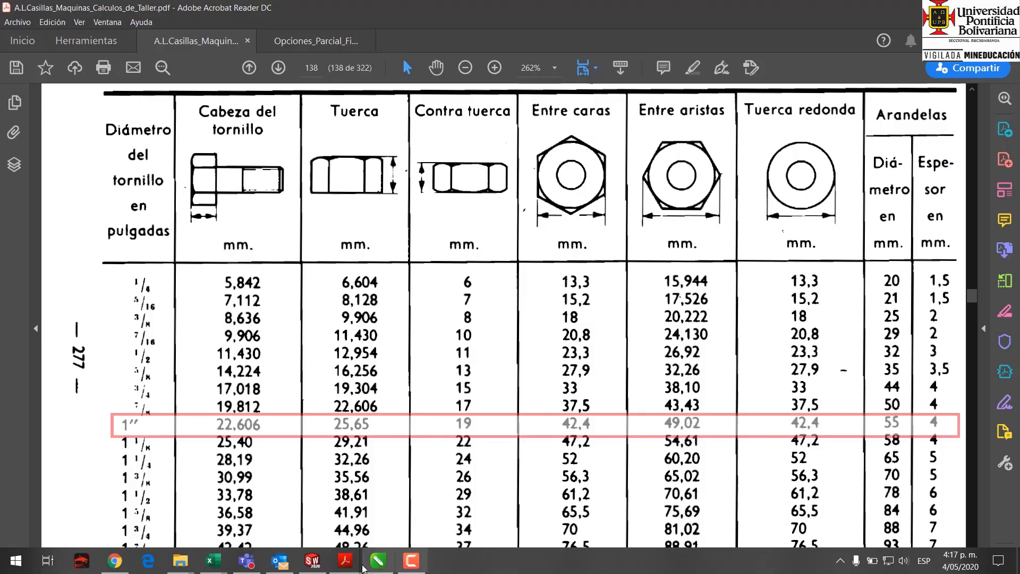
left_click(312, 561)
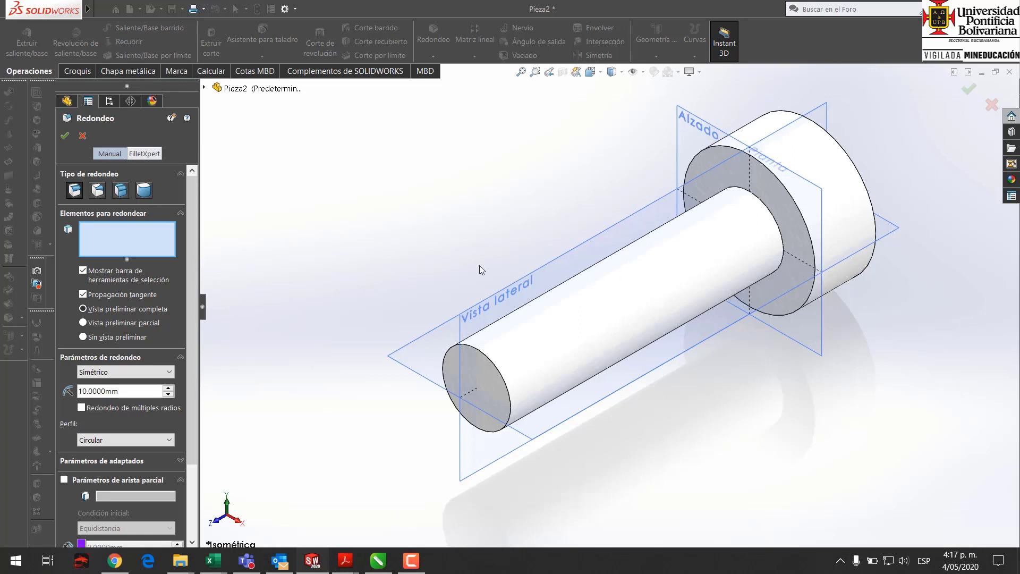
left_click(840, 143)
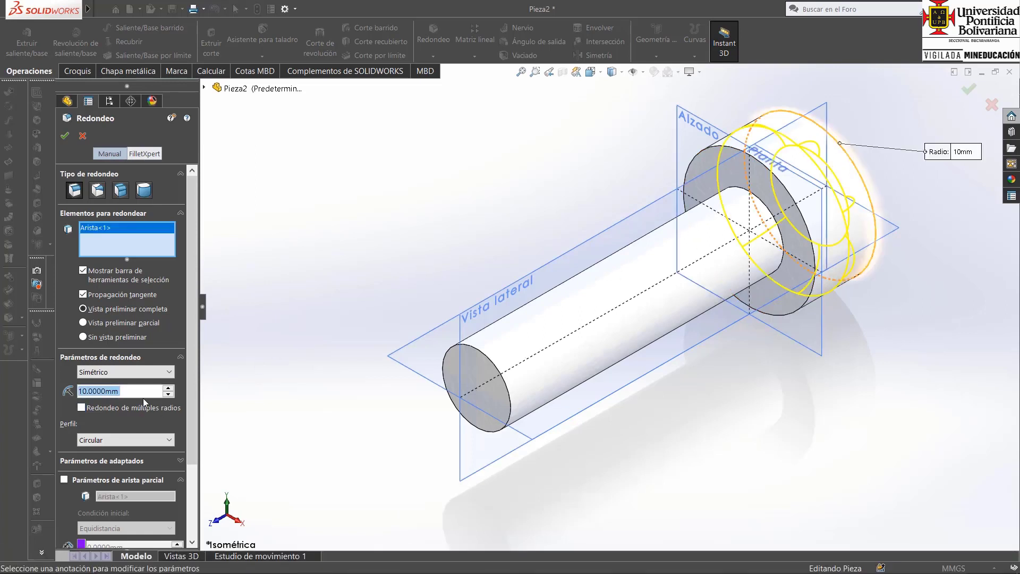
type("4")
key("Return")
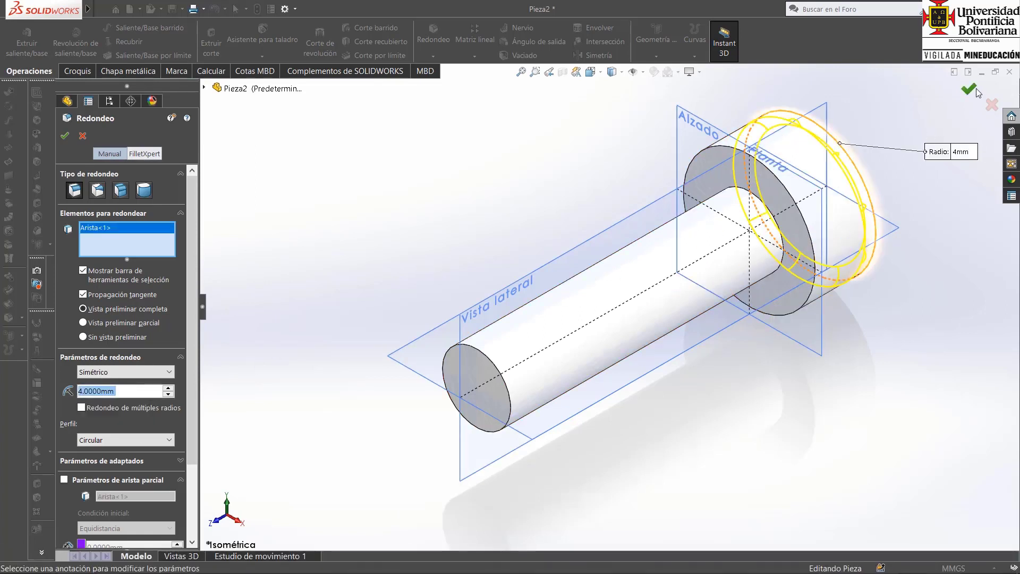
left_click(967, 88)
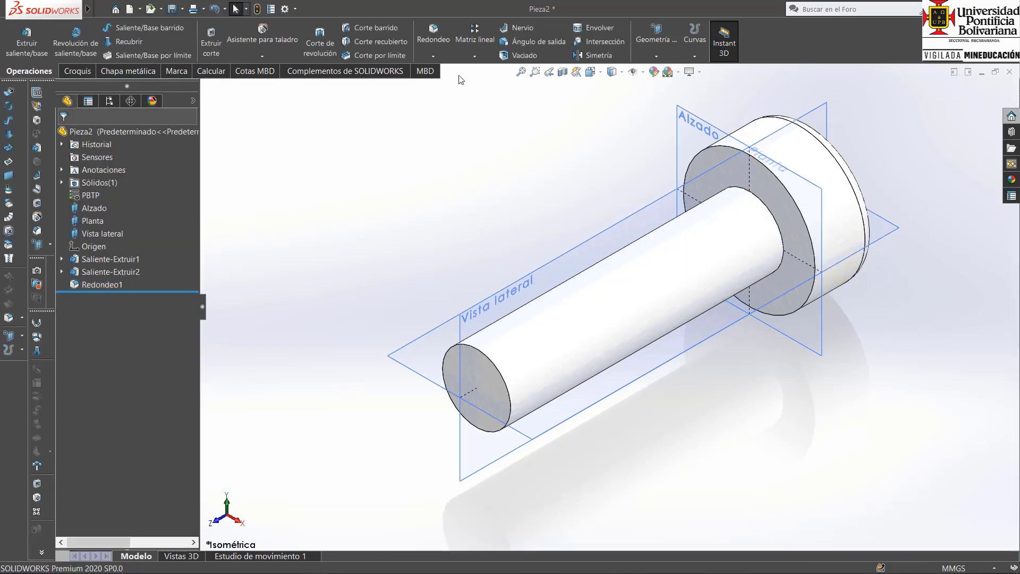
Fillet the circular edge where the shank meets the head with a 2 mm radius.
left_click(429, 44)
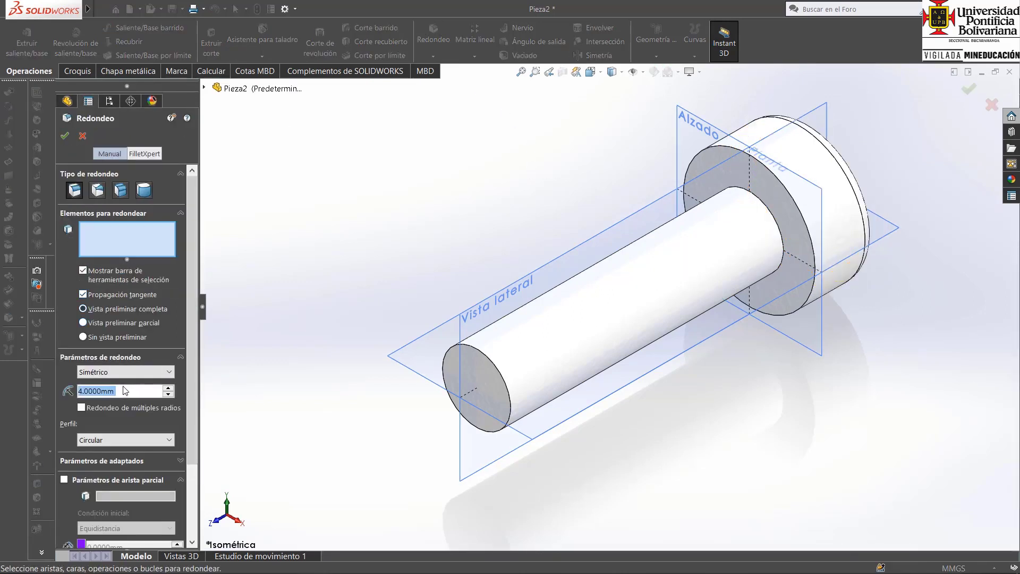
type("2")
key("Return")
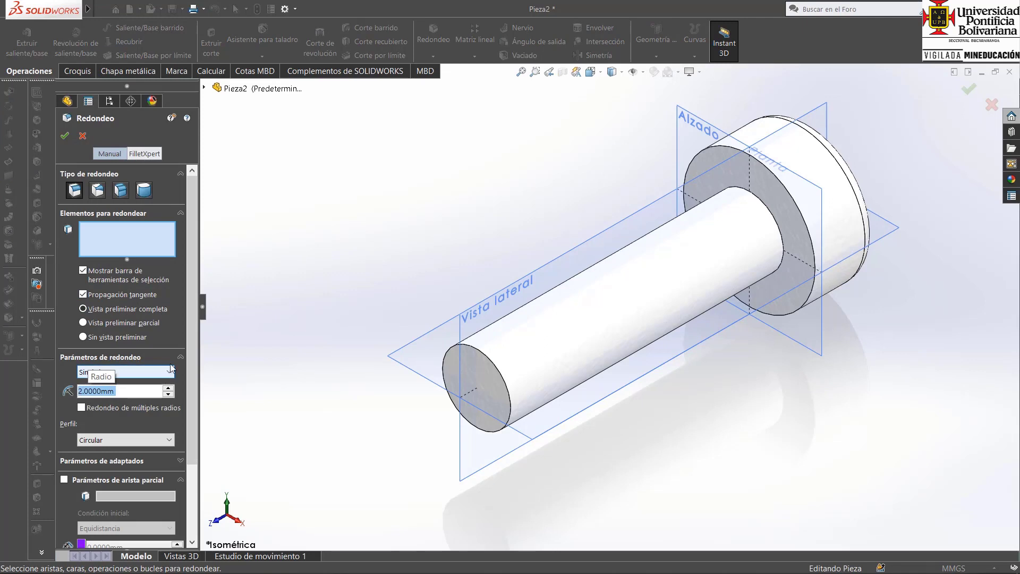
left_click(762, 204)
left_click(969, 94)
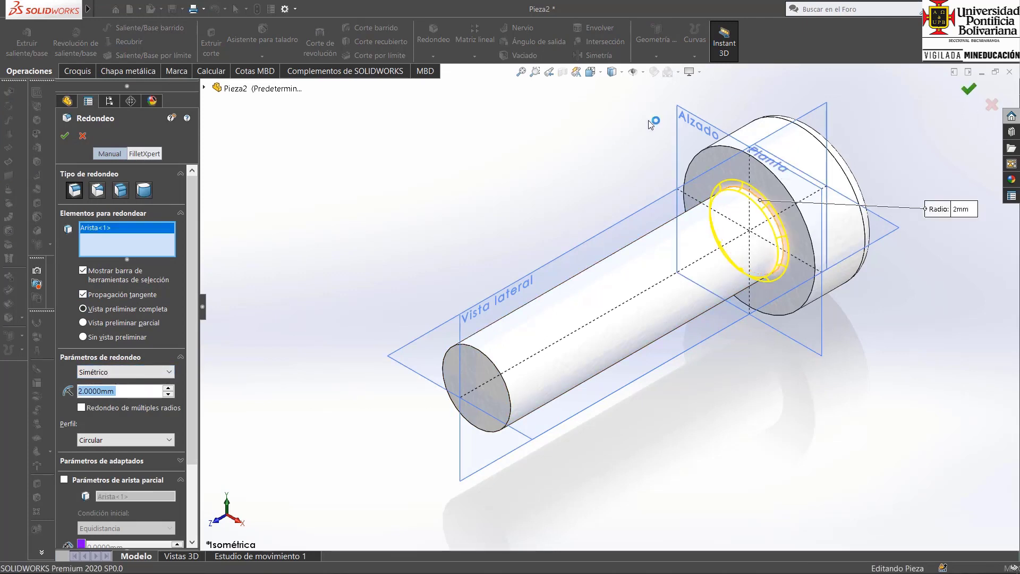
Chamfer the circular edge at the shank's free end by 2 mm at 45°.
left_click(433, 56)
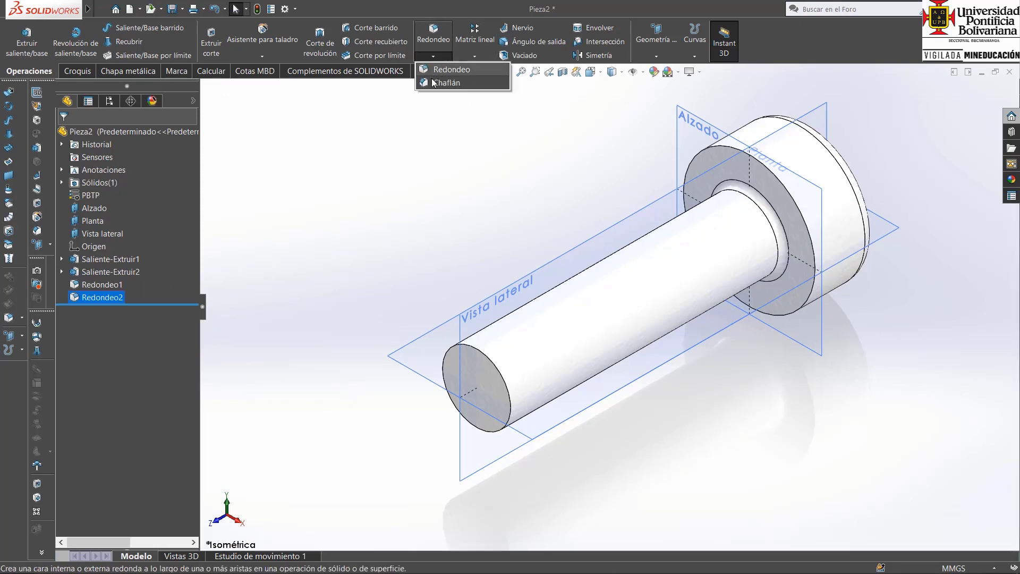
left_click(440, 82)
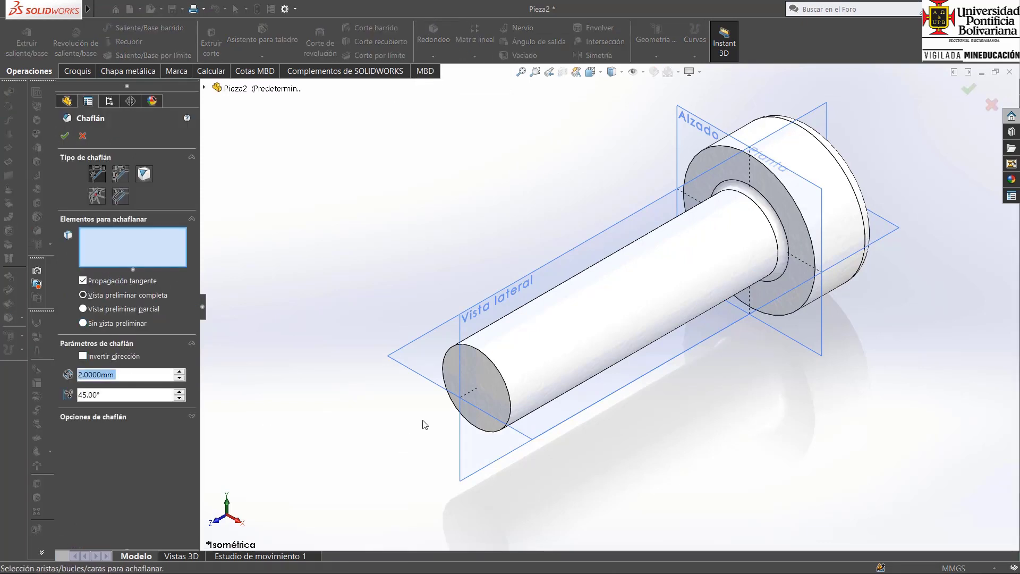
left_click(507, 388)
left_click(64, 135)
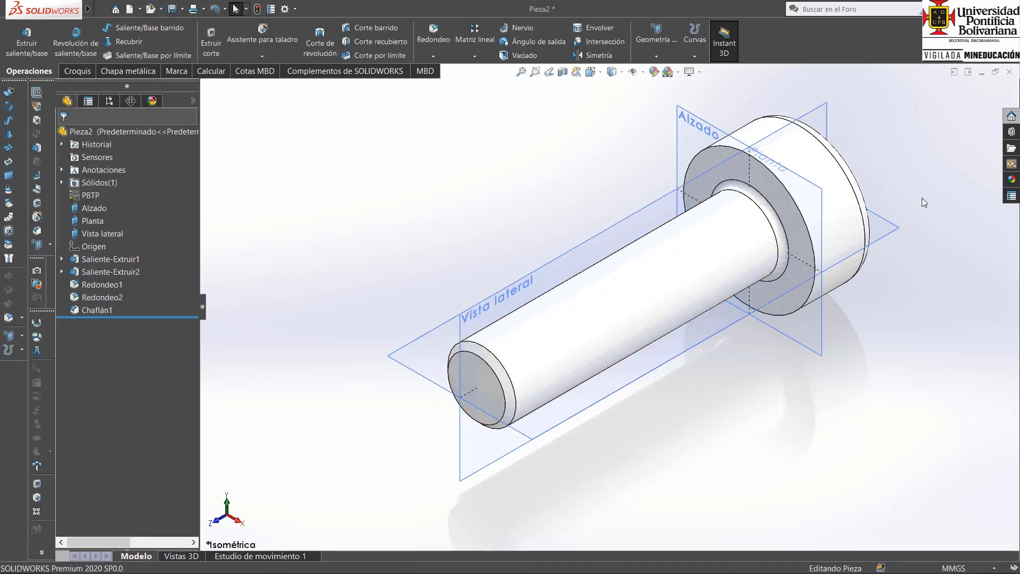
middle_click_drag(923, 198, 558, 159)
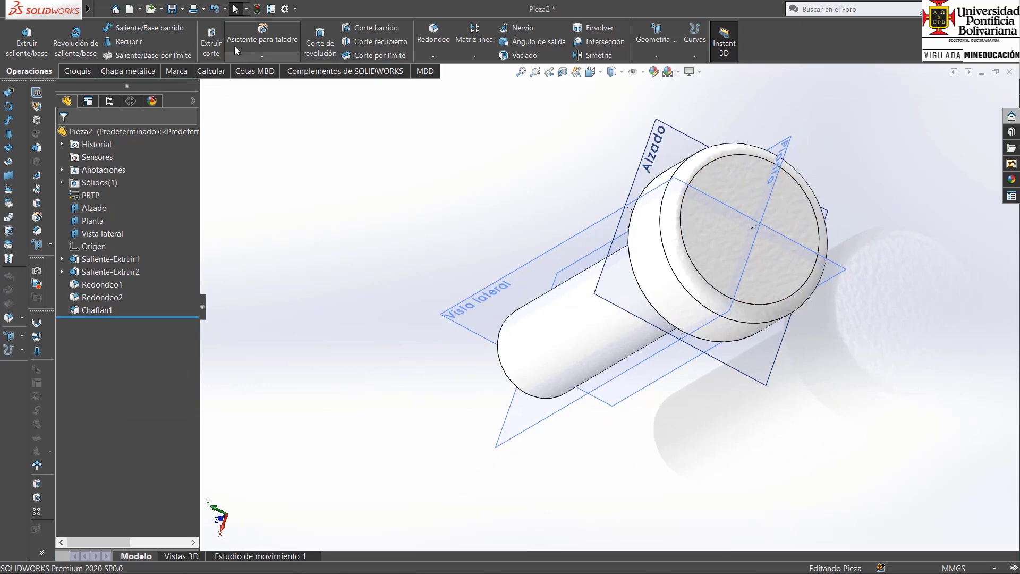
left_click(211, 41)
left_click(732, 171)
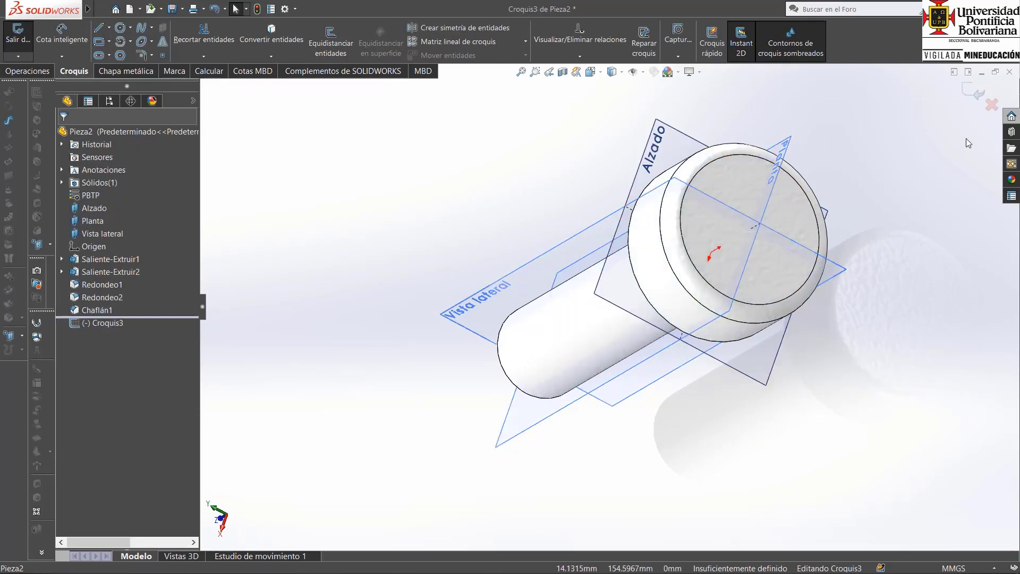
left_click(992, 104)
left_click(573, 307)
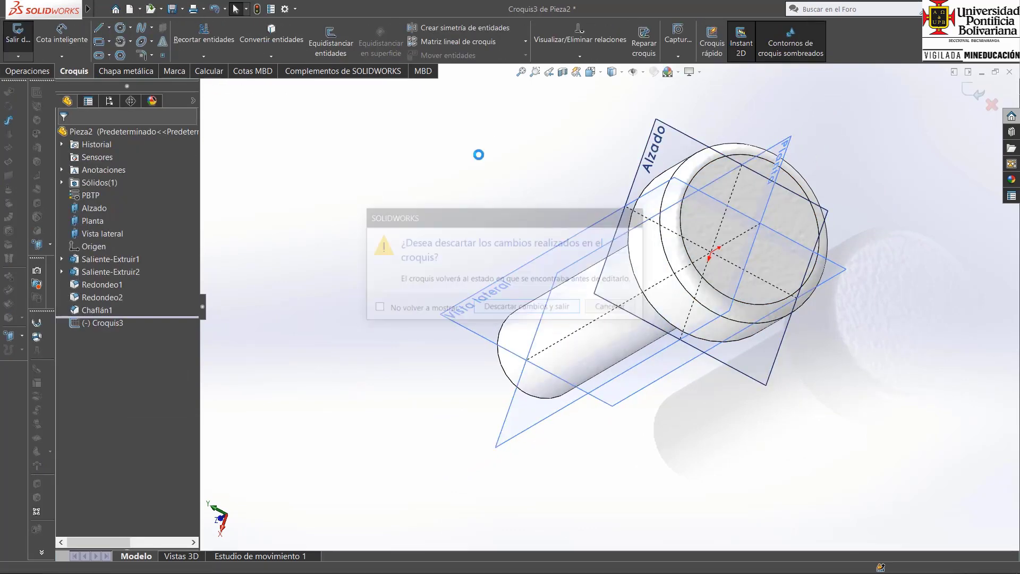
Start an extruded cut on the head's outer face and sketch an origin-centred hexagon, about 42.45 mm across flats, with vertices on the head's outline.
left_click(723, 166)
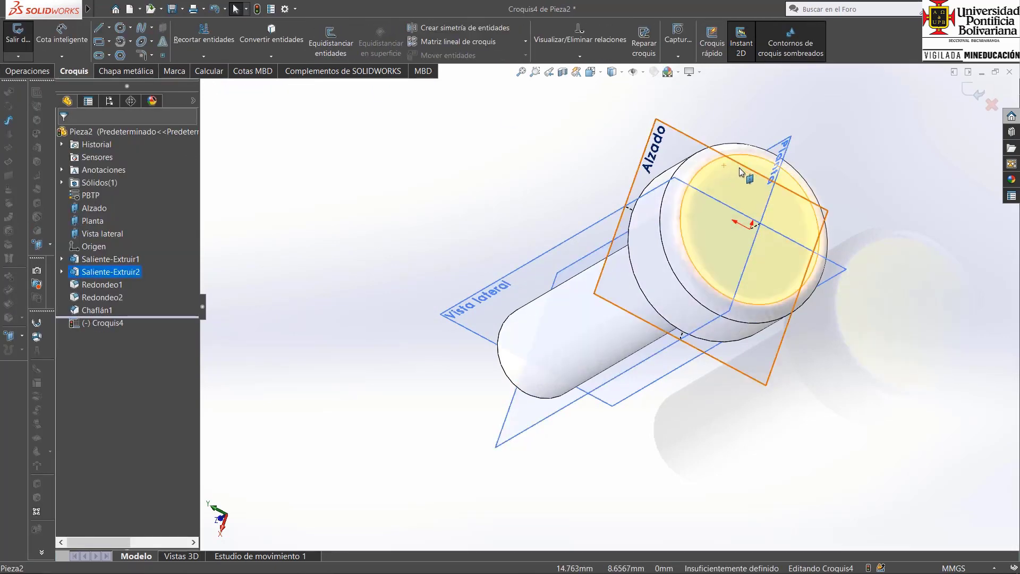
key("ctrl+8")
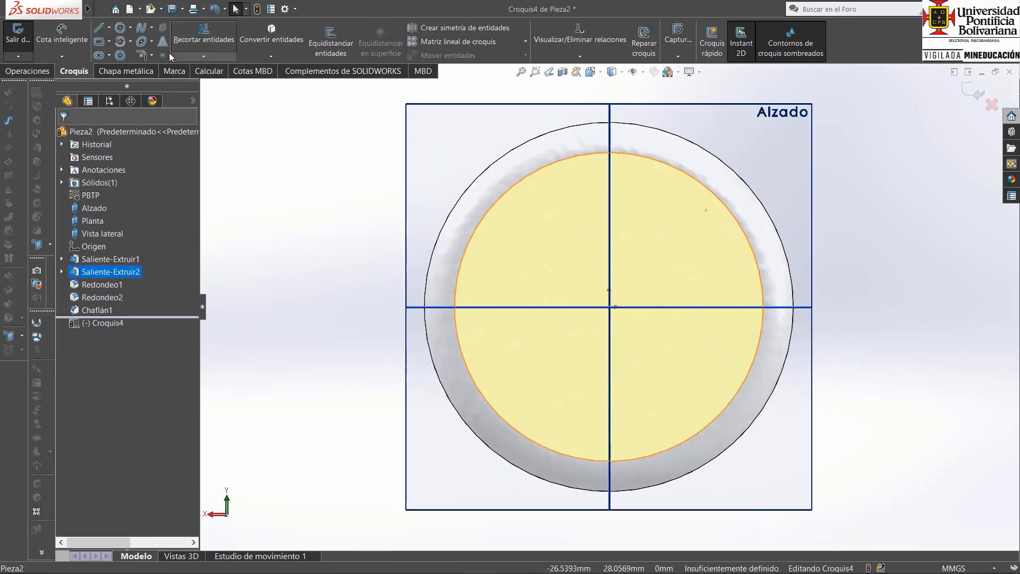
left_click(120, 55)
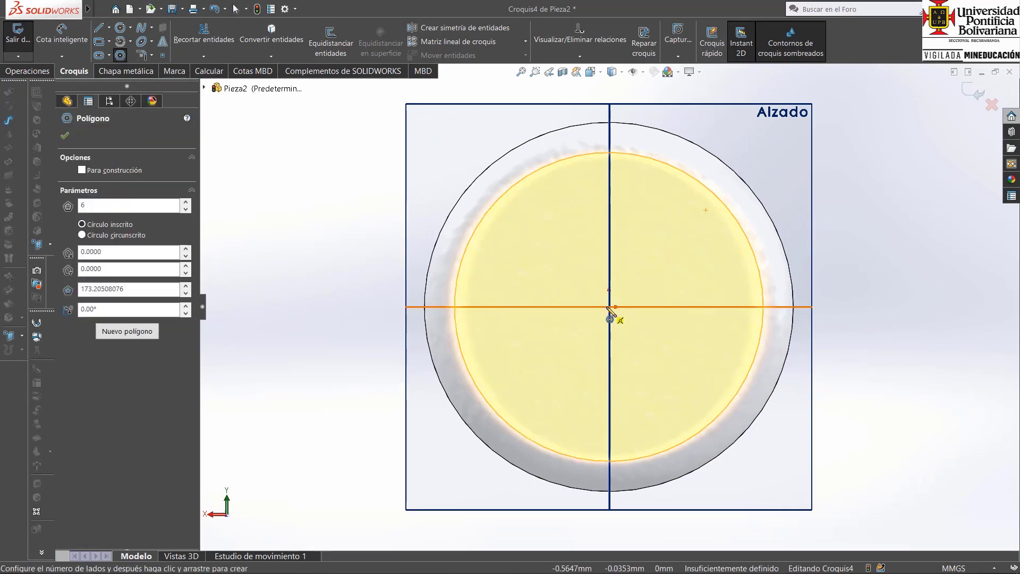
mouse_move(609, 307)
left_mouse_down()
mouse_move(637, 139)
mouse_move(624, 119)
mouse_move(609, 122)
left_mouse_up()
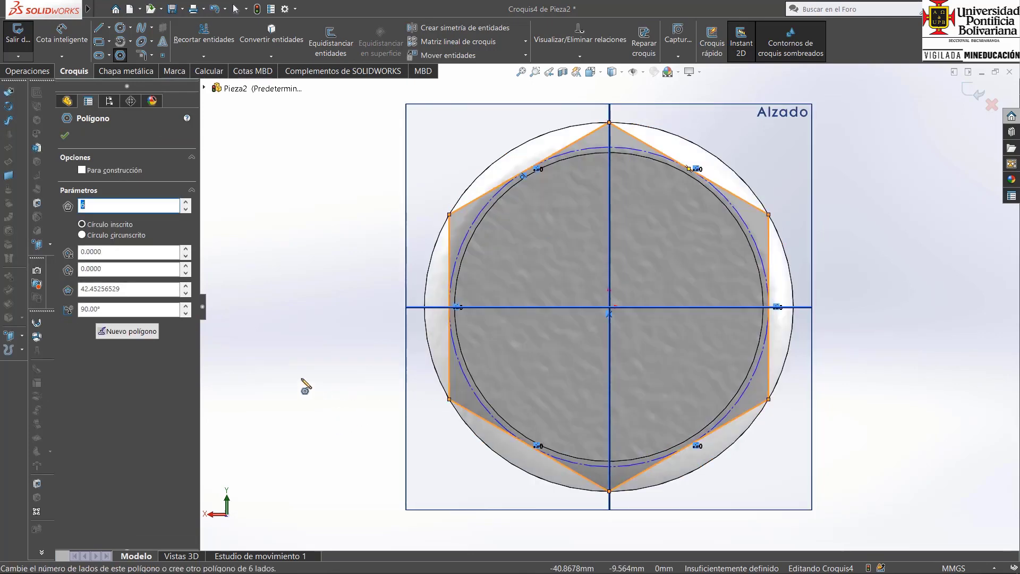
middle_click_drag(300, 383, 341, 398)
key("ctrl+7")
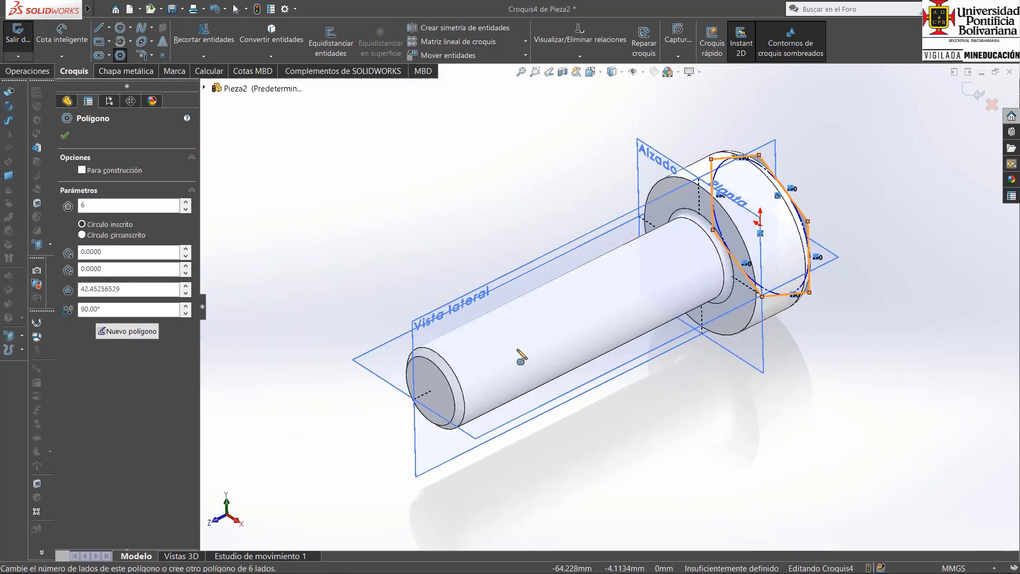
Finish the hexagon sketch and cut the head through all (Por todo) with the side to cut inverted, removing material outside the hexagon.
left_click(975, 87)
key("c")
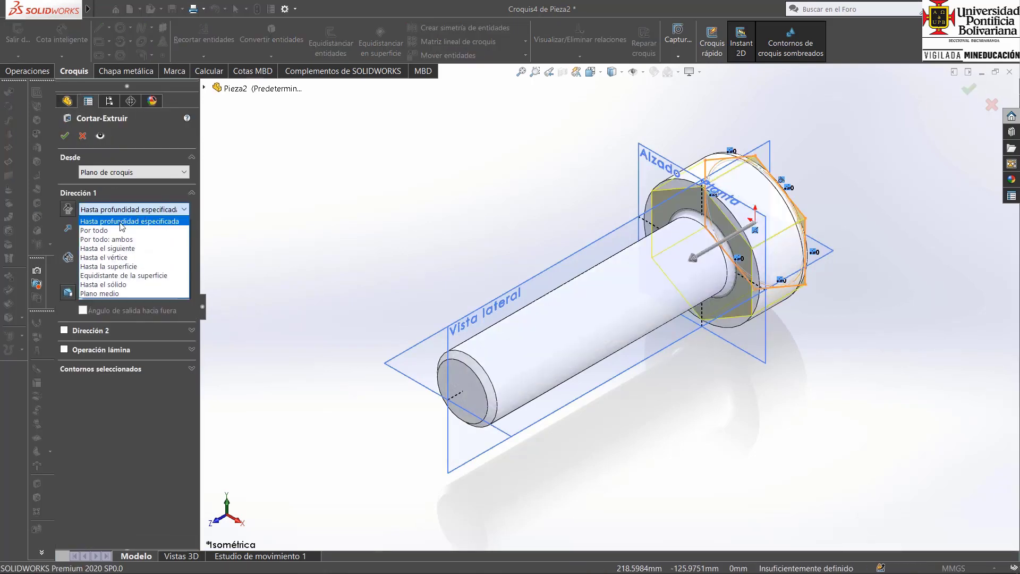
left_click(114, 228)
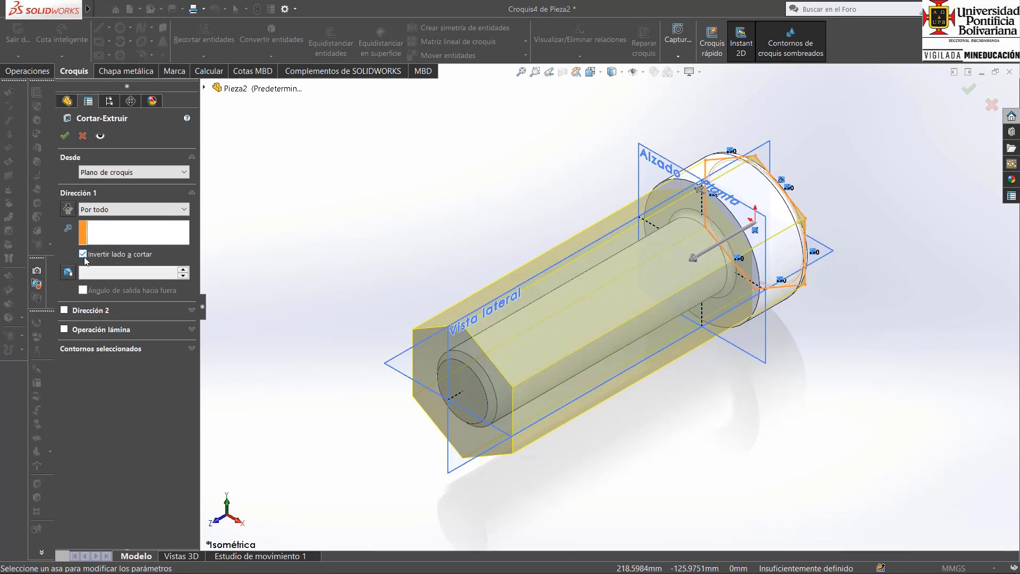
left_click(66, 137)
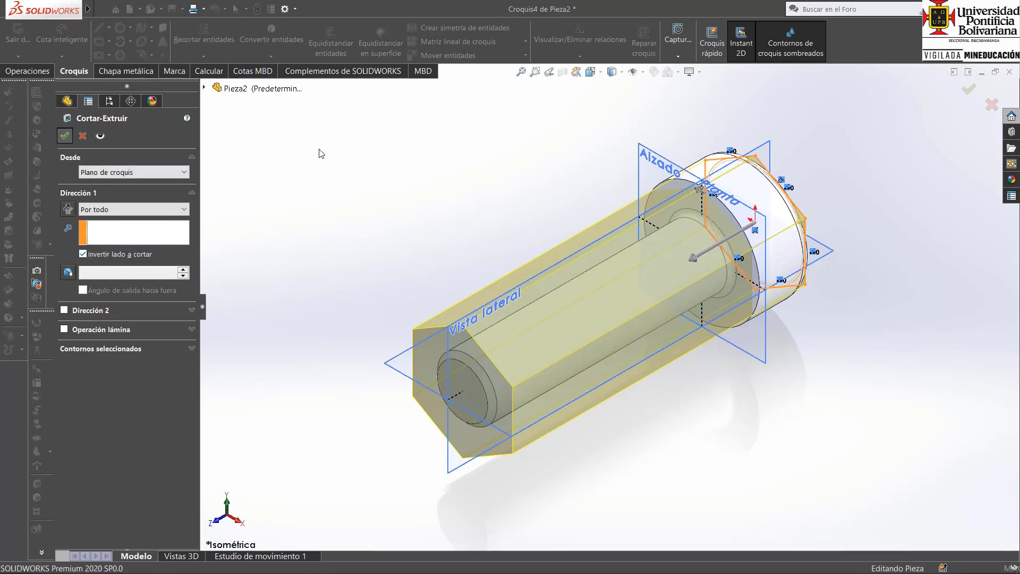
Examine the hexagonal head's faces and rounded edges from the shank side and the outer side.
scroll(820, 205, "down", 3)
scroll(803, 218, "down", 2)
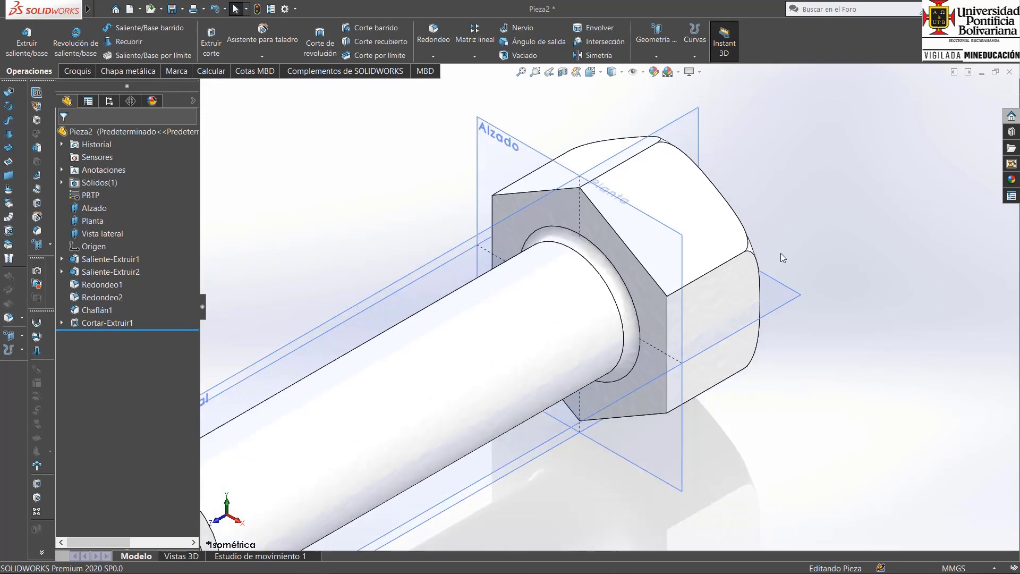
middle_click_drag(780, 253, 685, 310)
scroll(763, 232, "down", 4)
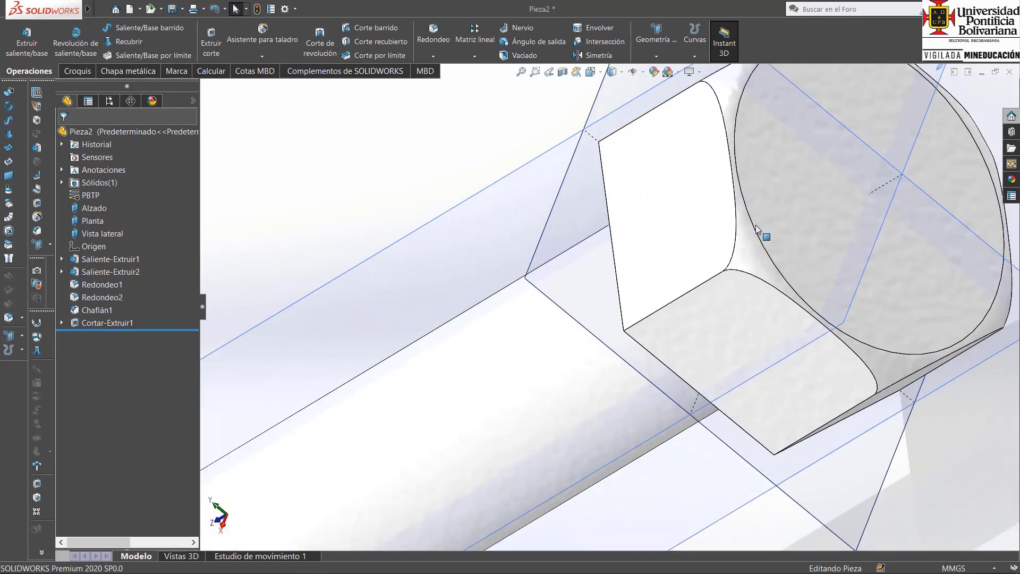
scroll(785, 252, "up", 4)
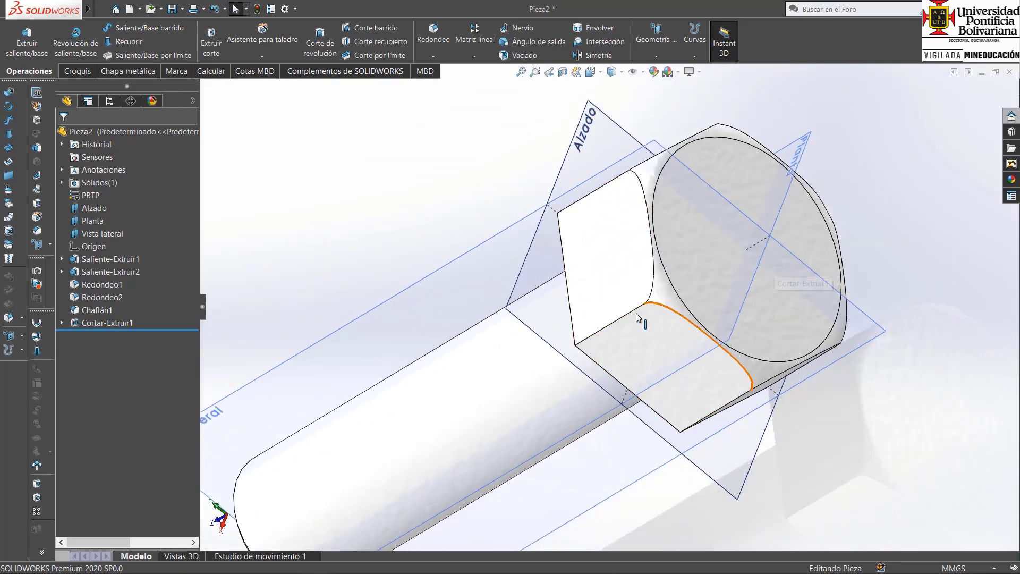
key("ctrl+7")
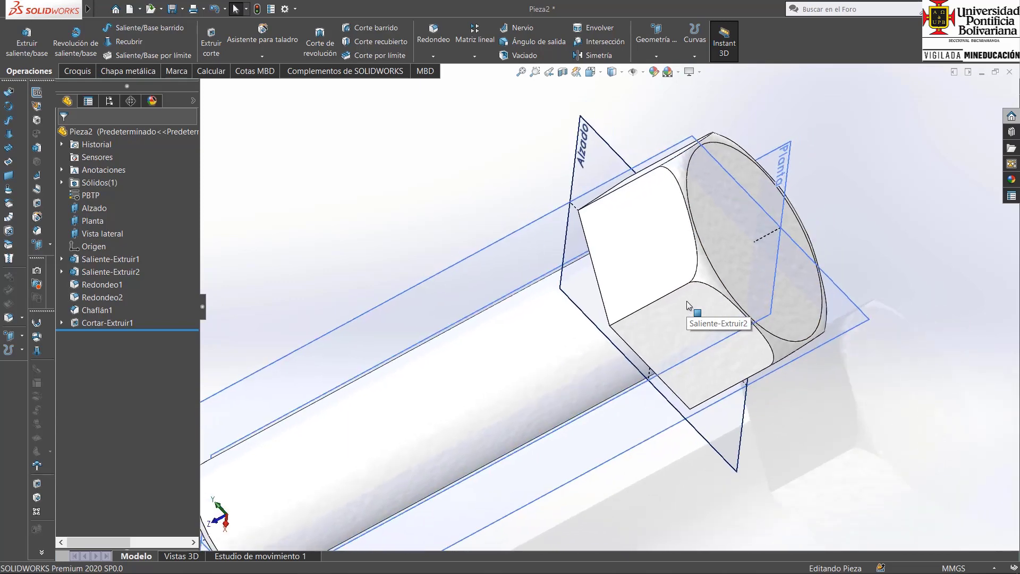
scroll(645, 410, "down", 2)
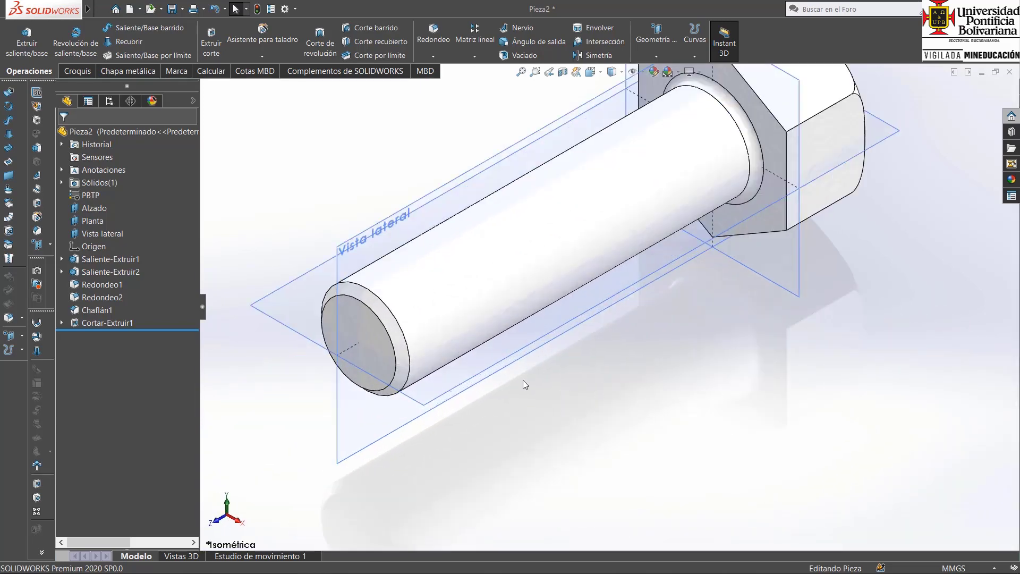
Sketch a circle of about 20.4 mm radius on the shank's free end face, centred on the origin.
left_click(76, 72)
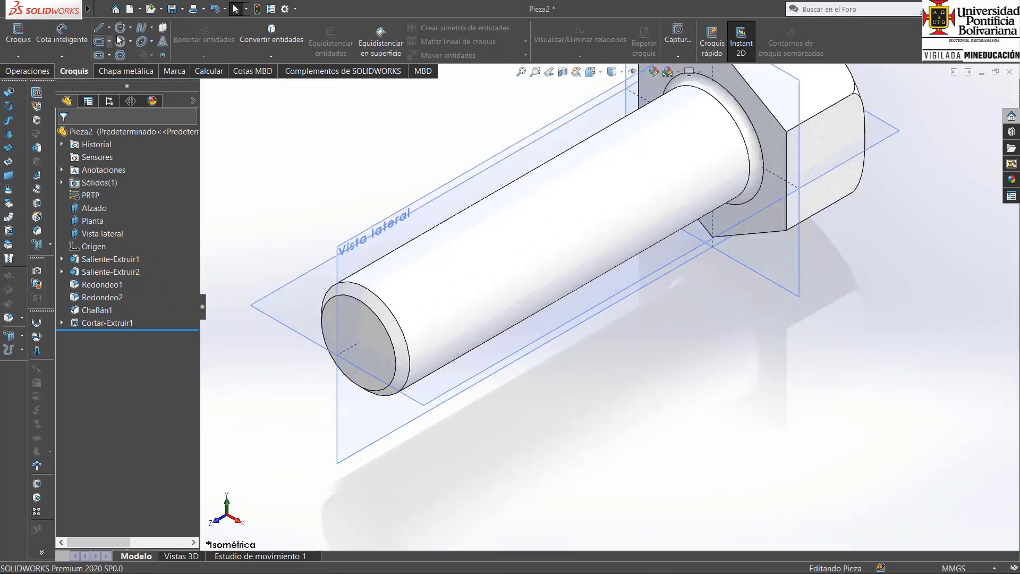
left_click(120, 28)
left_click(359, 320)
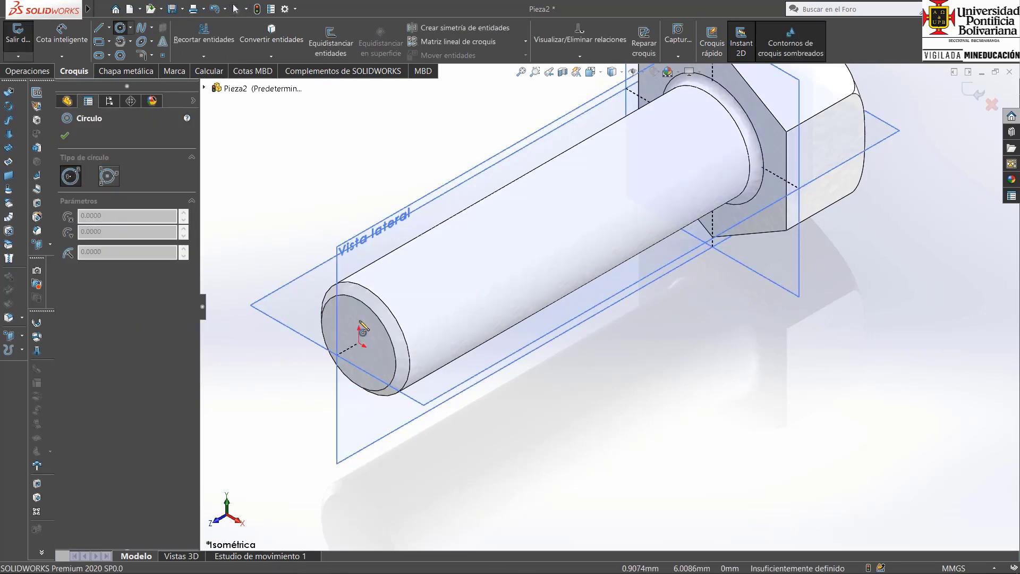
left_click(359, 348)
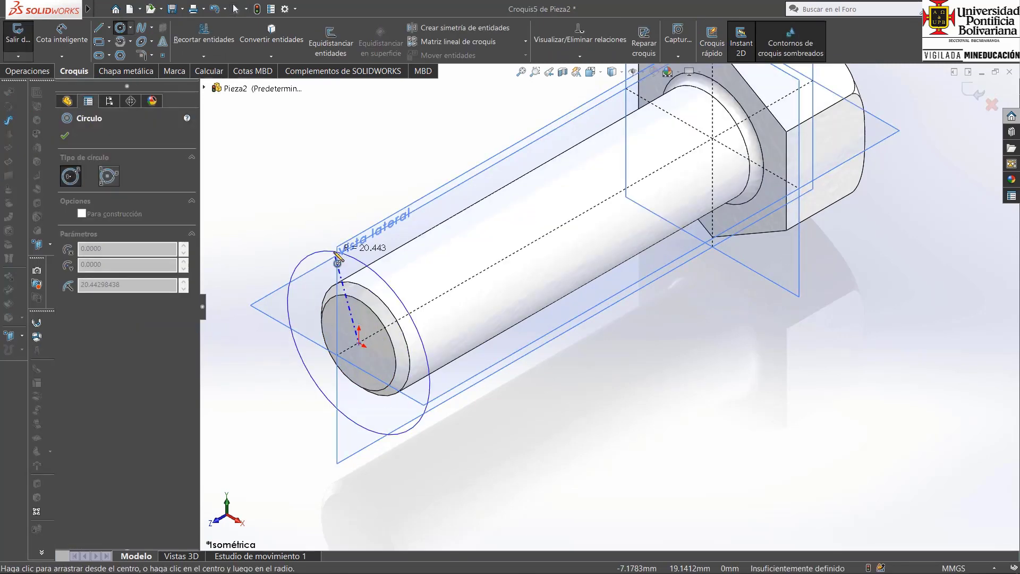
left_click(348, 254)
key("Escape")
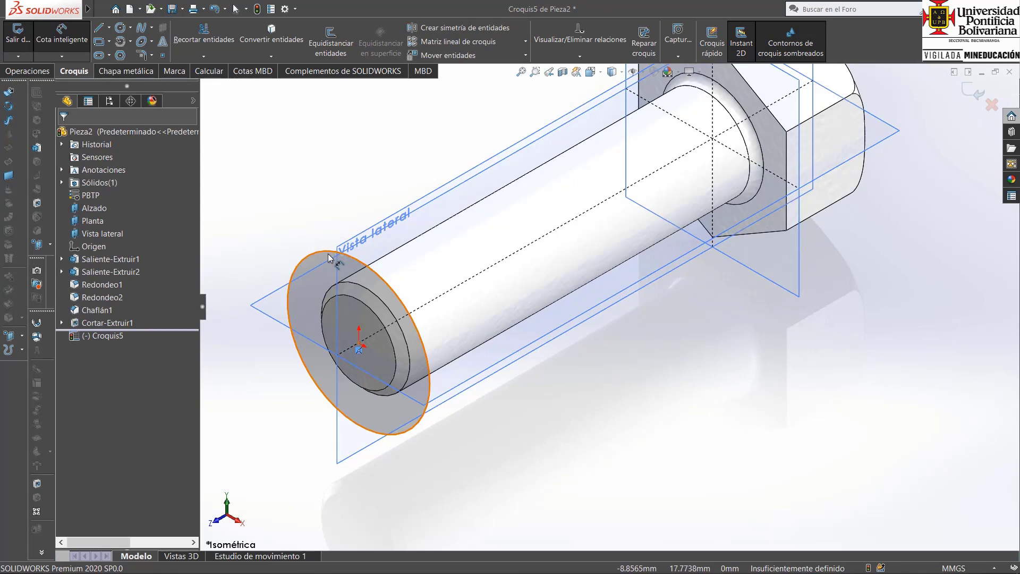
Dimension the circle's diameter as 1" and finish the sketch.
left_click(324, 251)
left_click(325, 232)
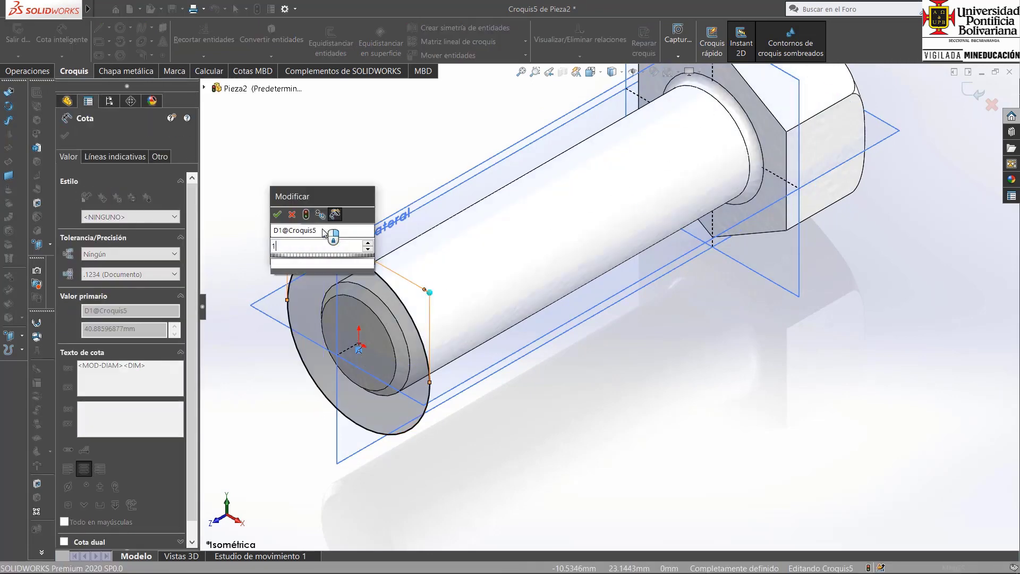
type("1\"")
key("Return")
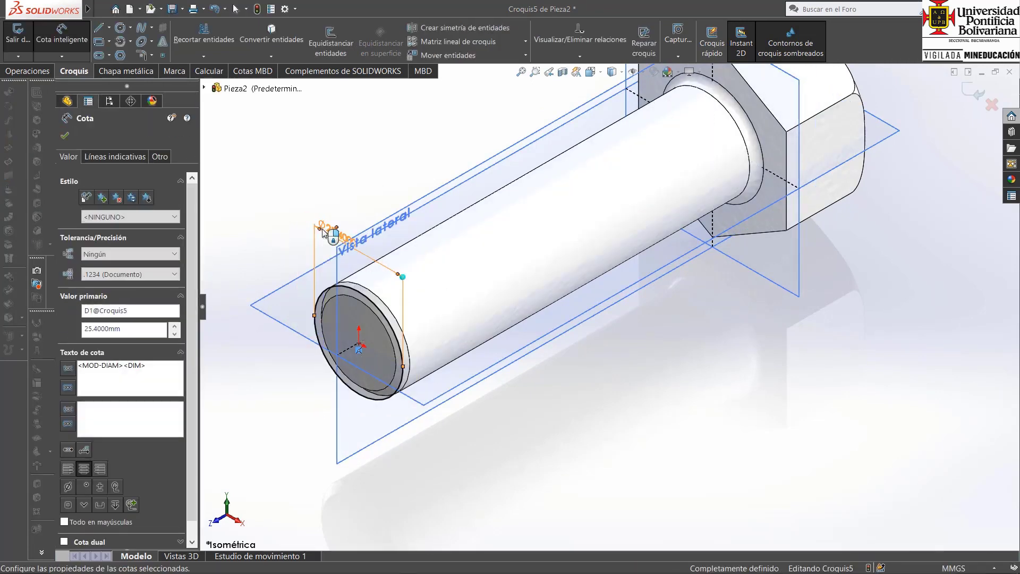
left_click(974, 94)
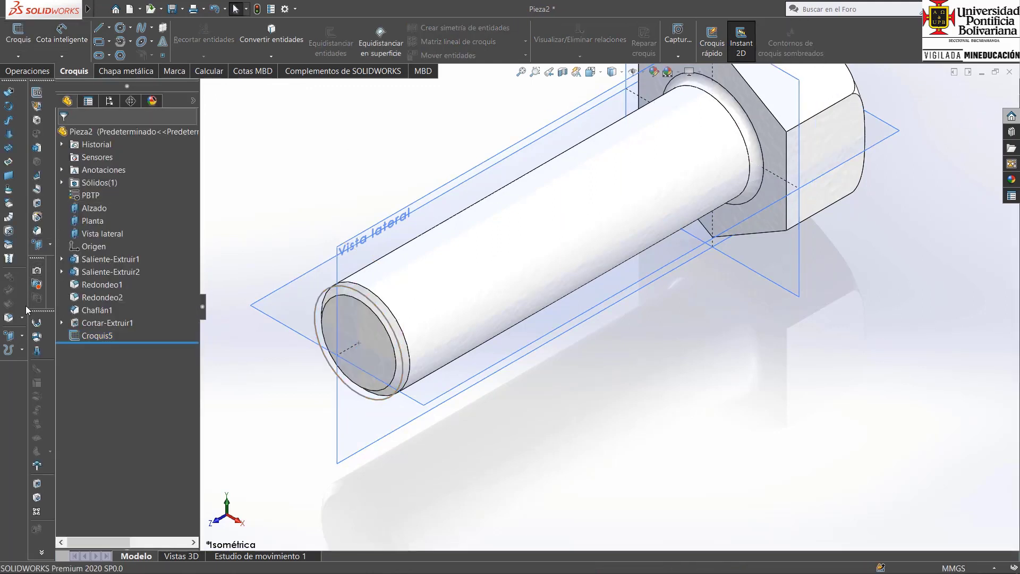
Start a Helix/Spiral curve from the circle sketched at the shank's free end.
left_click(20, 353)
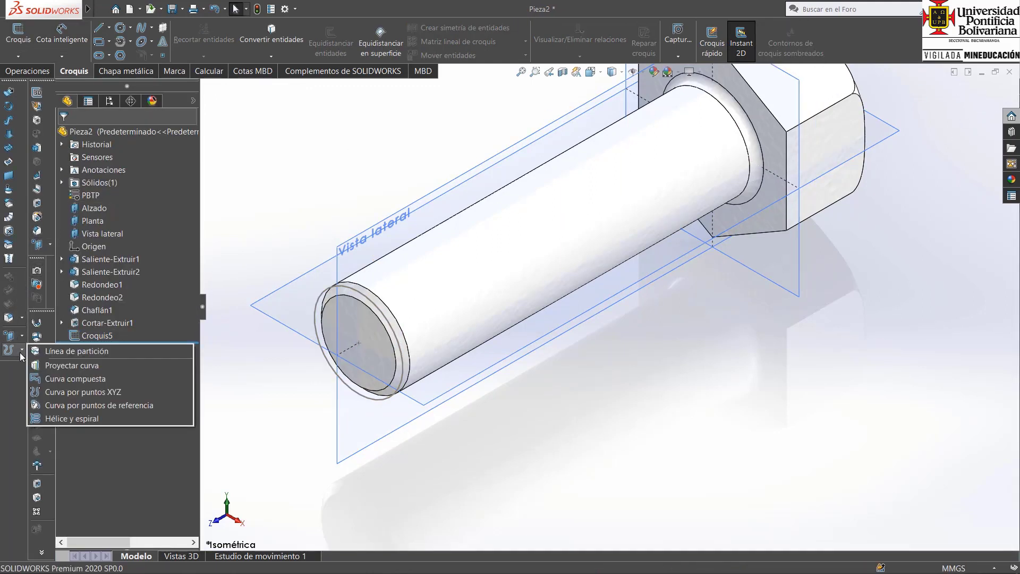
left_click(60, 420)
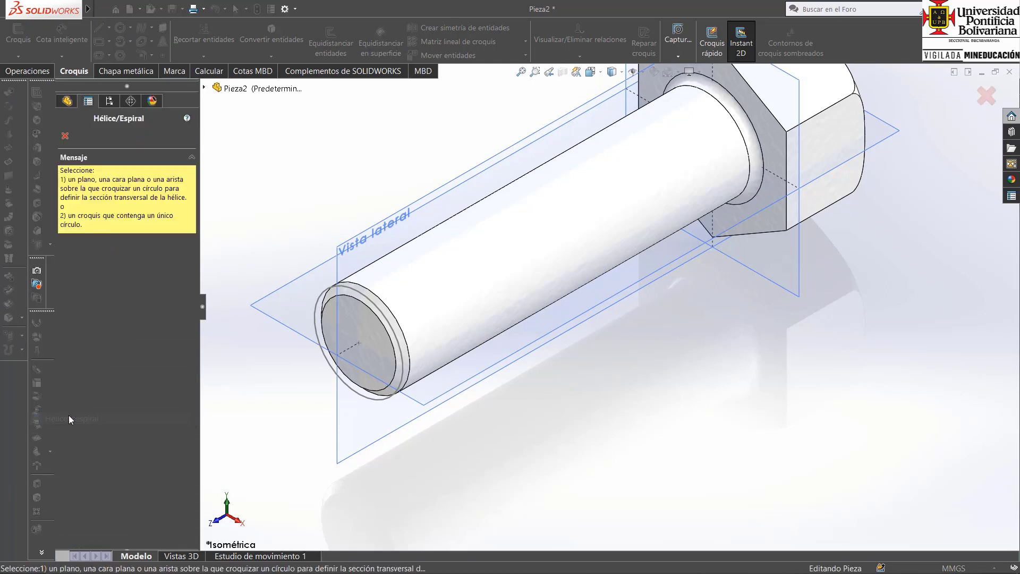
left_click(387, 322)
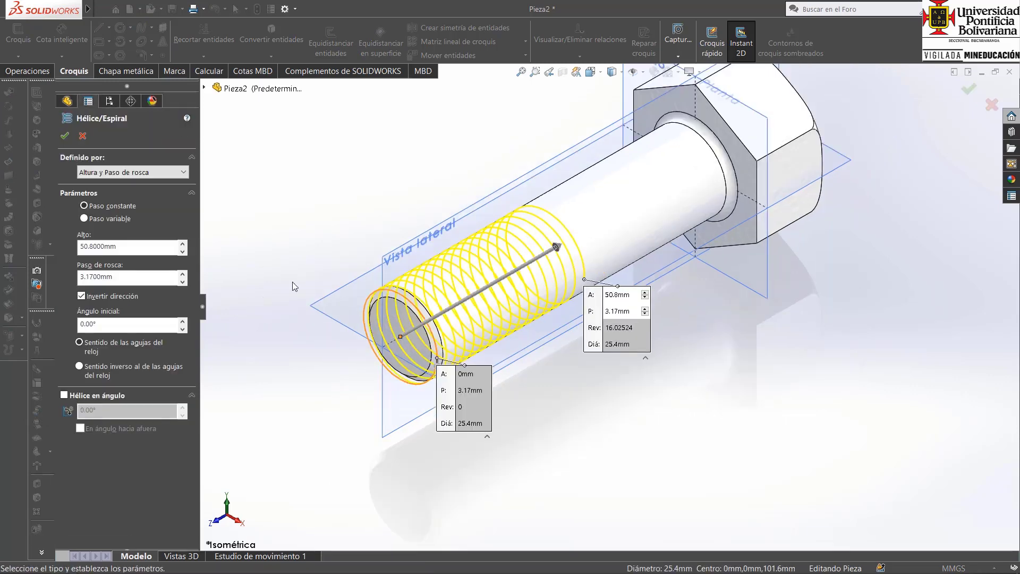
Switch to the Casillas PDF in Adobe Acrobat Reader, fit the whole page in view and rotate the view.
mouse_move(182, 566)
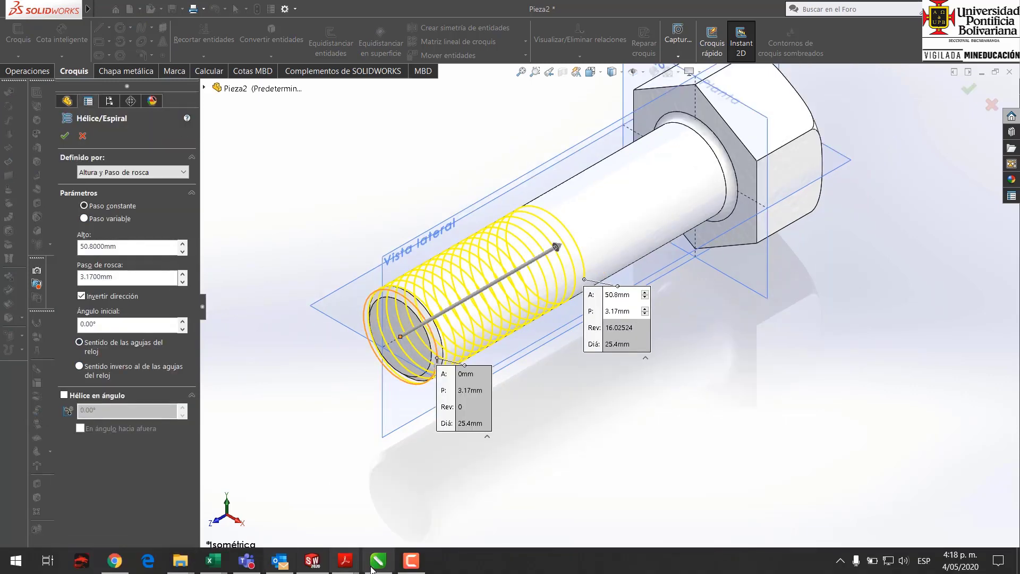
mouse_move(348, 562)
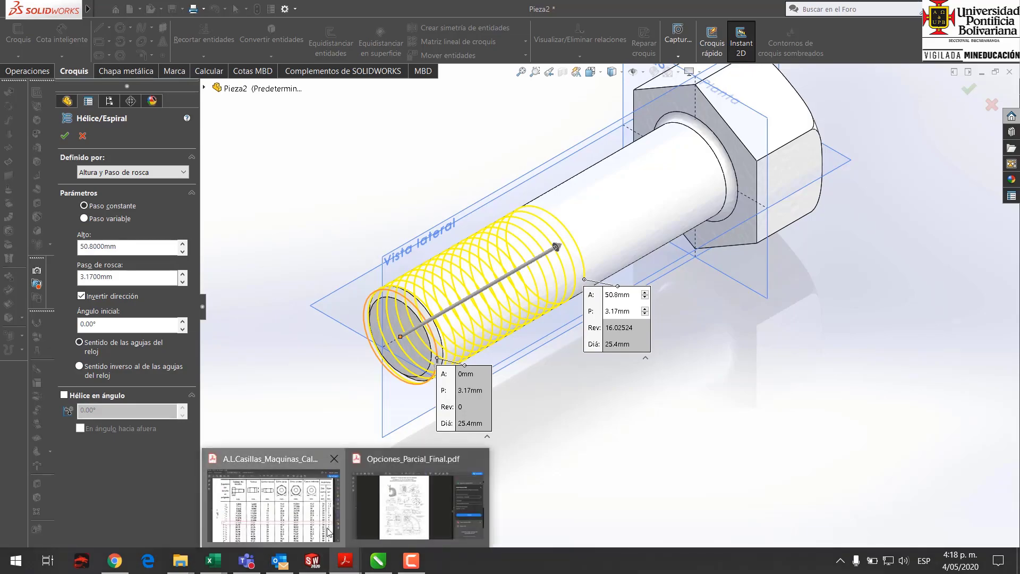
left_click(273, 502)
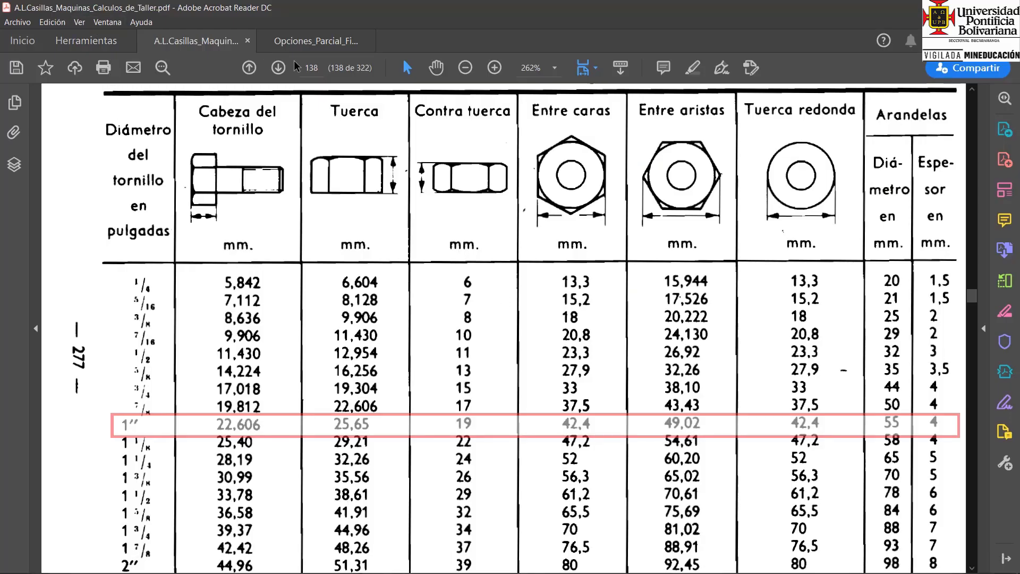
left_click(595, 67)
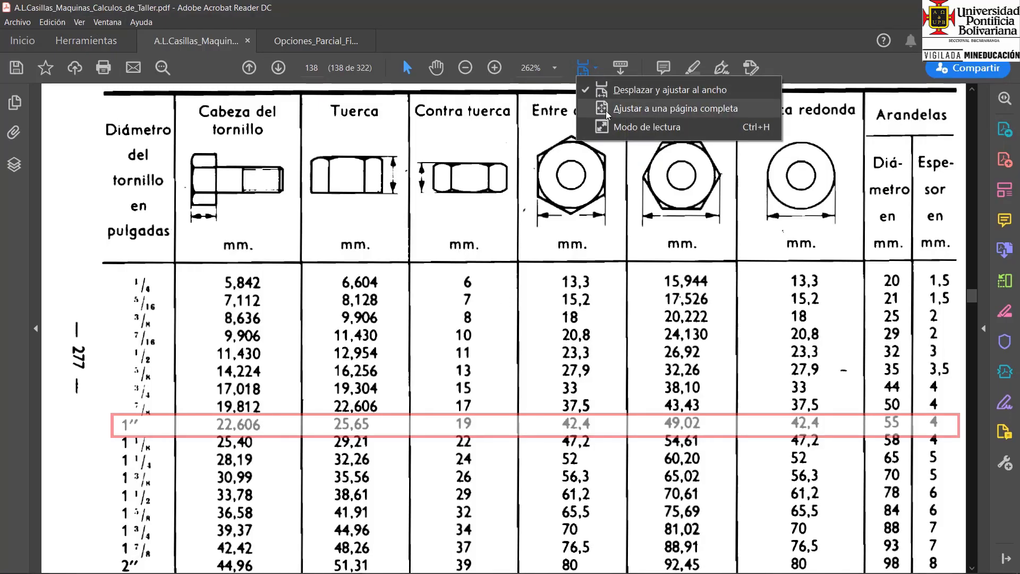
left_click(632, 96)
left_click(79, 22)
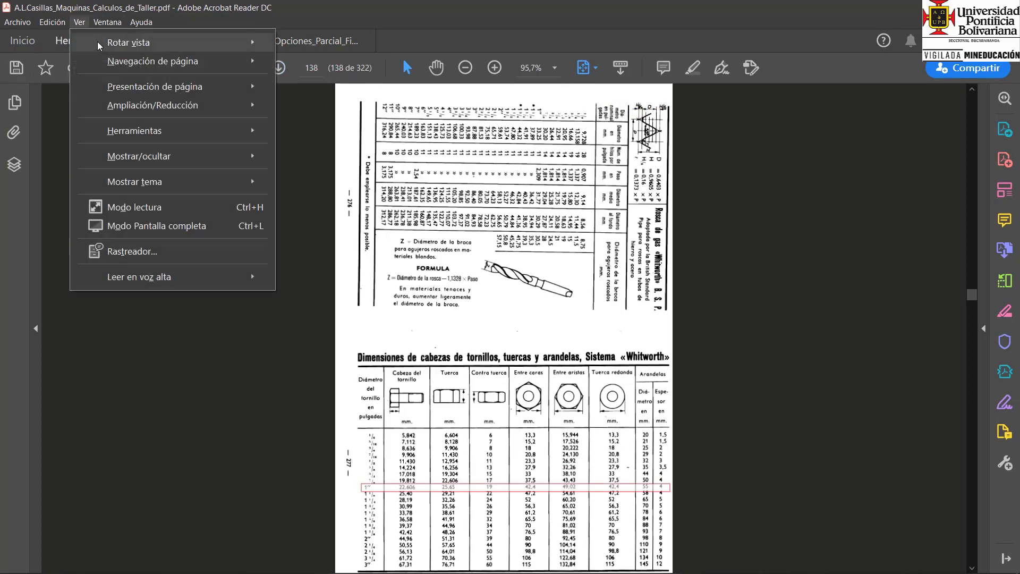
mouse_move(113, 49)
left_click(325, 62)
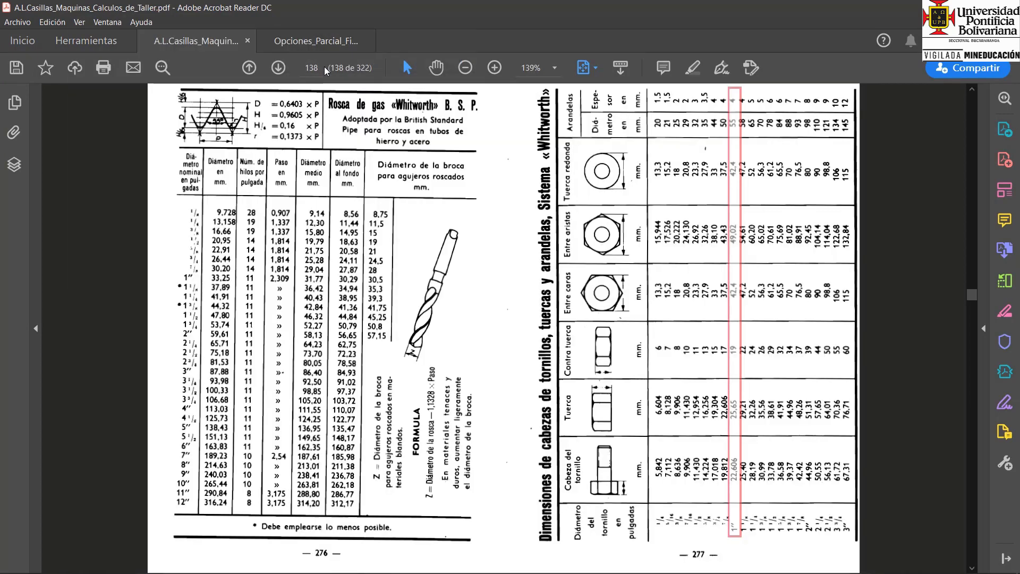
Go to page 137 and zoom in to 300% on the 1" row of the Whitworth B.S.W. thread table.
scroll(374, 197, "up", 3)
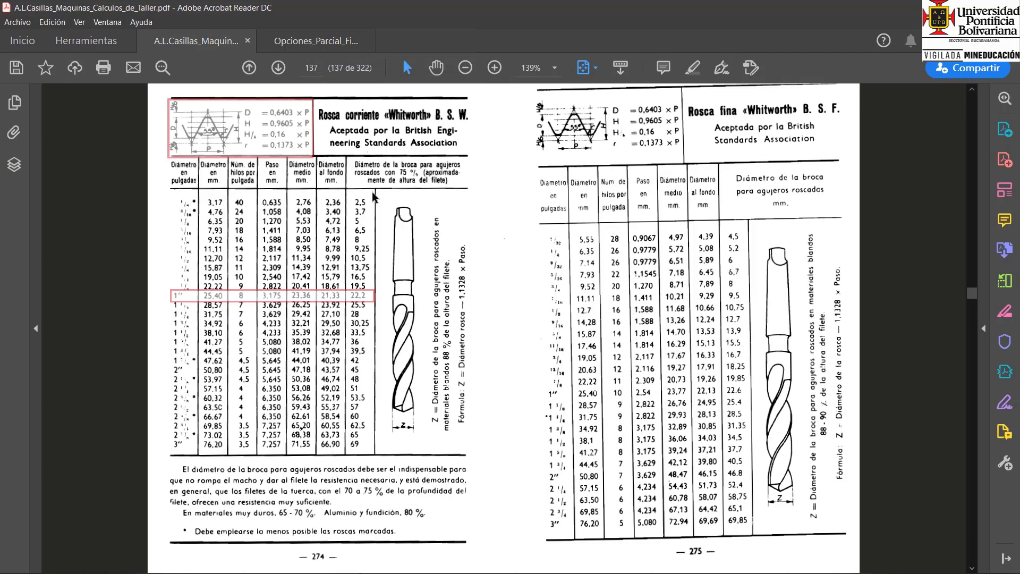
left_click(495, 68)
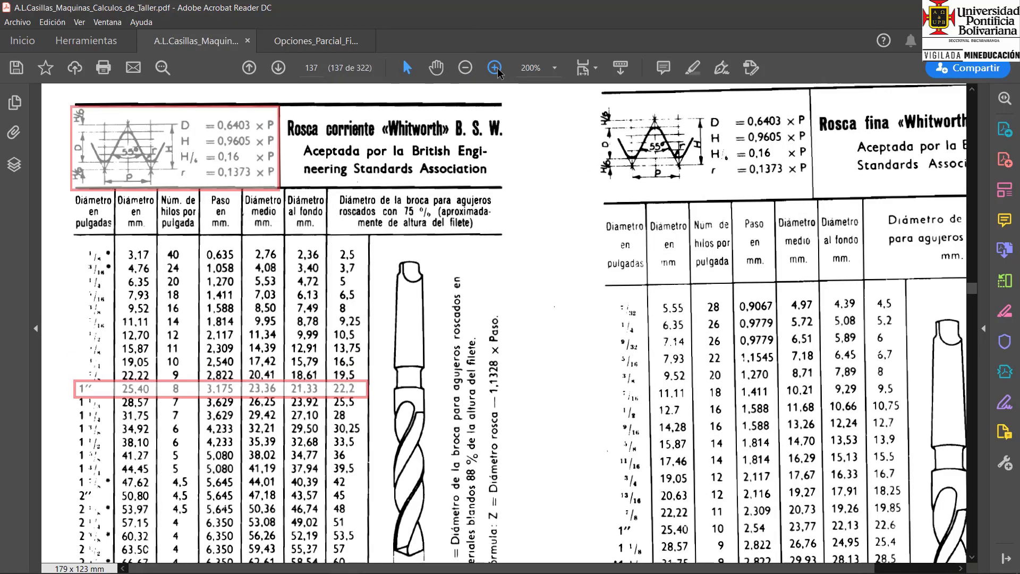
left_click(498, 69)
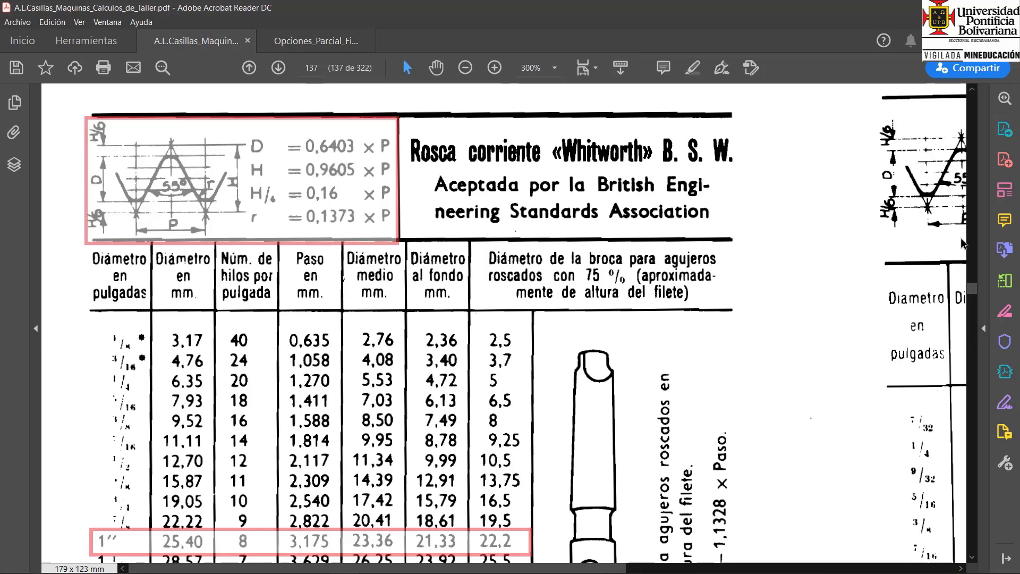
Return to SOLIDWORKS from the Whitworth table and set the helix pitch to 3.175 mm.
left_click(972, 558)
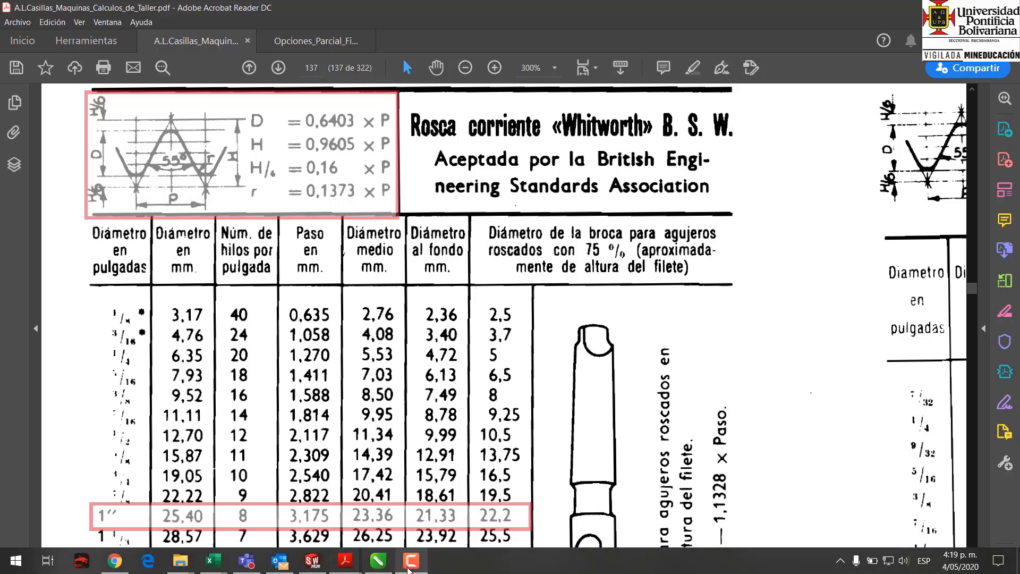
left_click(313, 560)
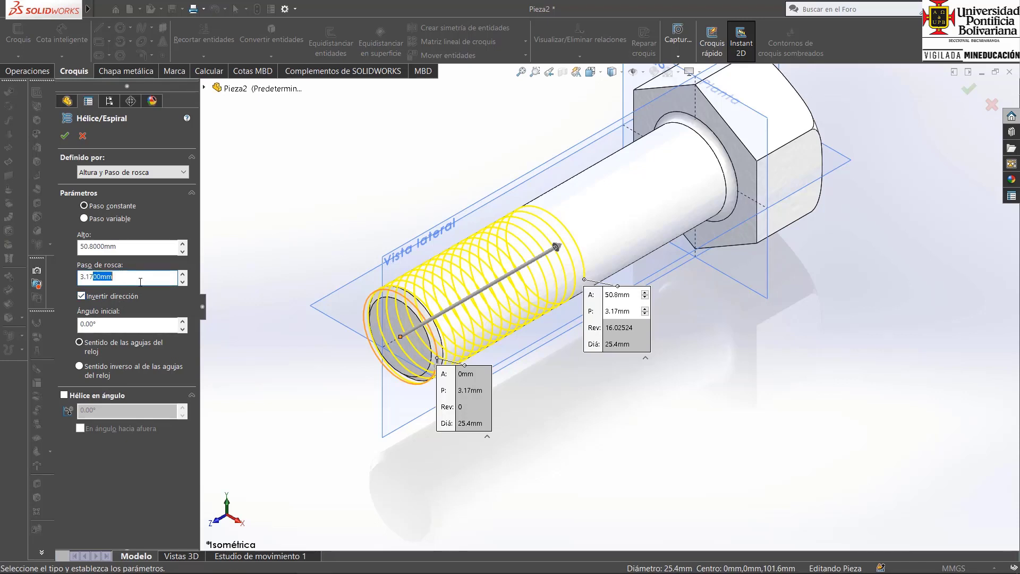
key("Return")
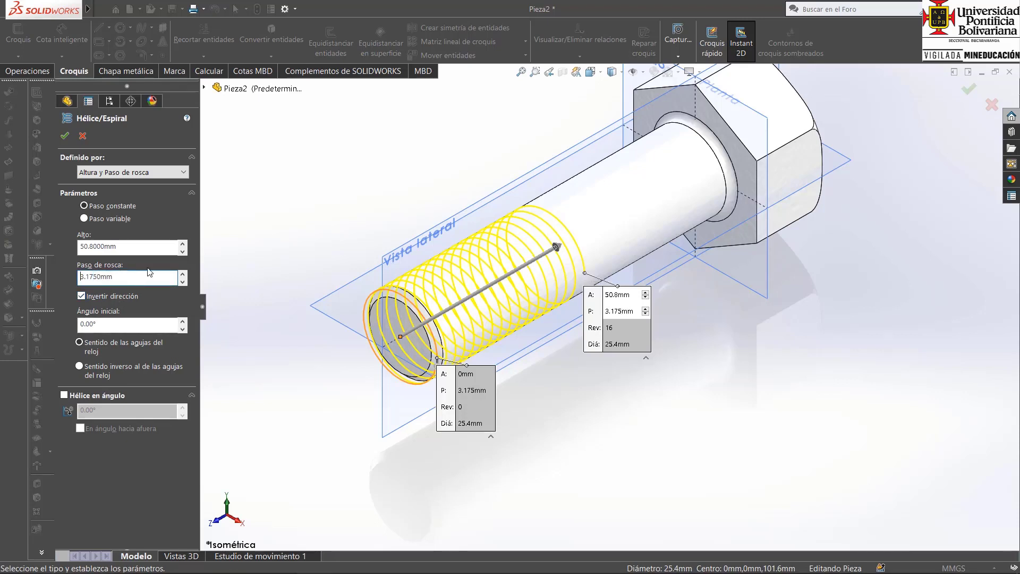
Set the helix height to 3" with a 0° start angle and clockwise direction, and finish the helix.
left_click(130, 249)
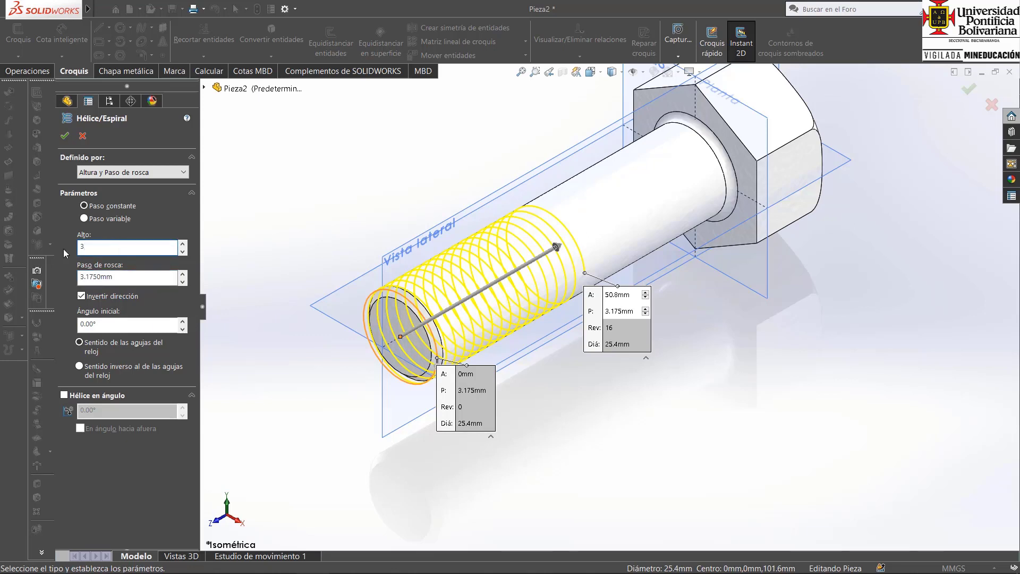
type("3\"")
key("Return")
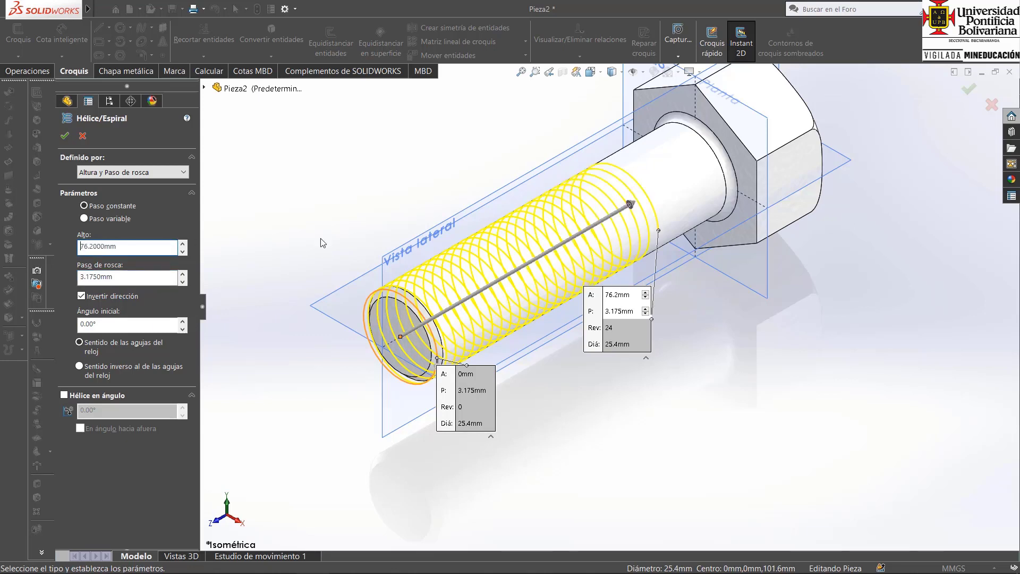
left_click(125, 324)
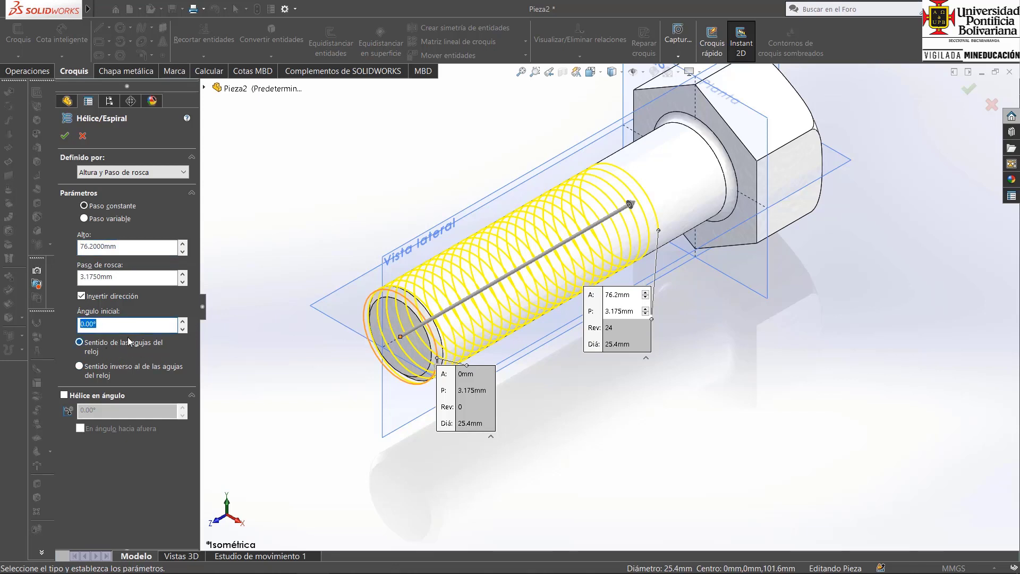
left_click(123, 348)
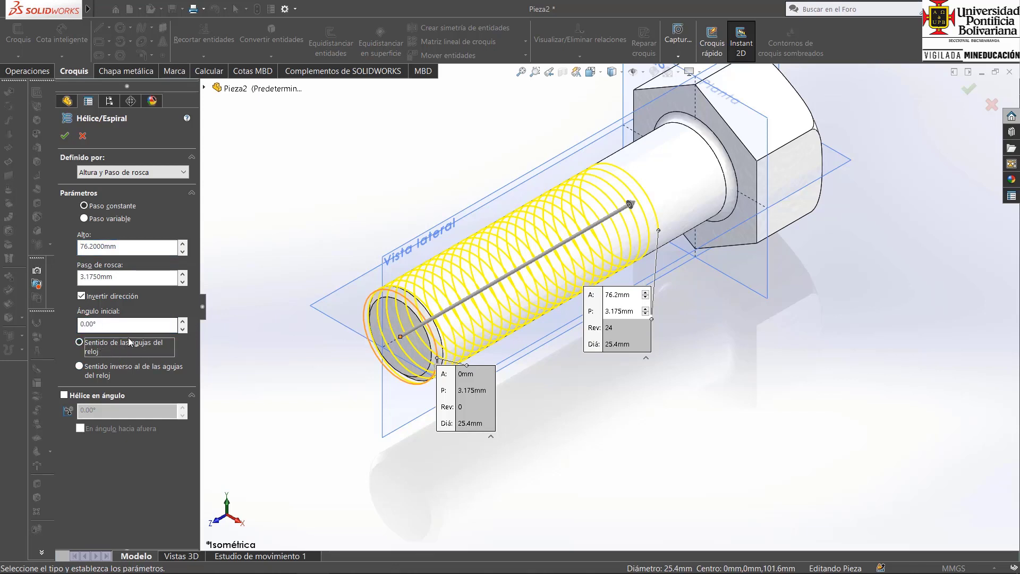
left_click(65, 136)
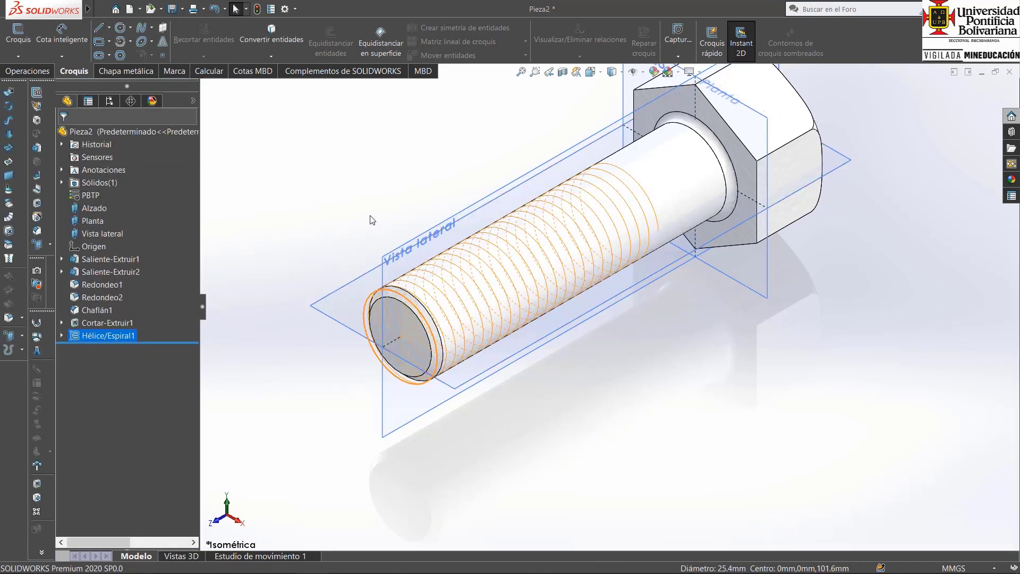
left_click(353, 204)
On the Planta plane, sketch a closed triangle beside the helix's start point, pointing at the shank, with a vertical outer side about 2.7 mm long.
scroll(478, 372, "down", 5)
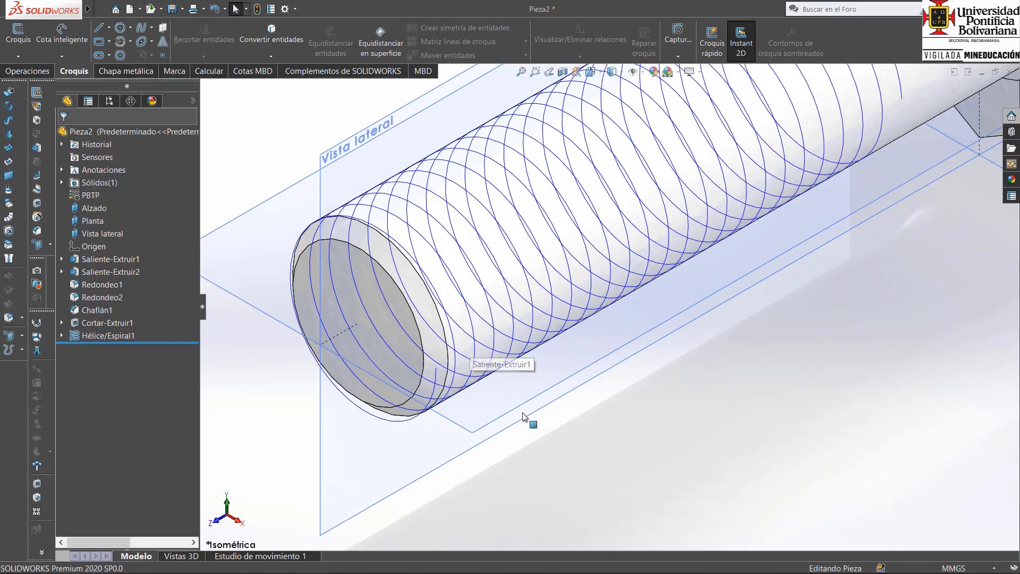
scroll(525, 417, "up", 5)
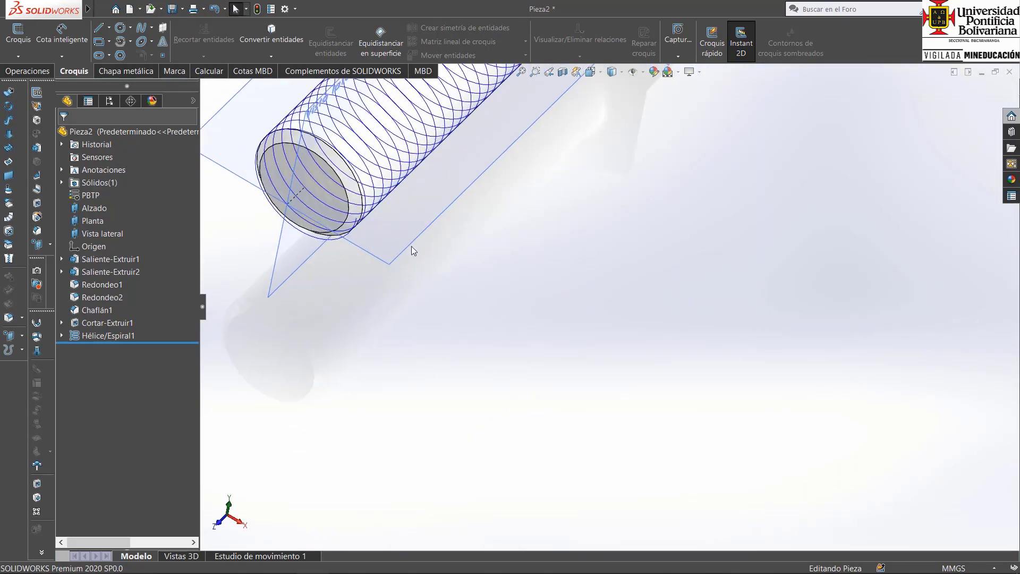
left_click(404, 241)
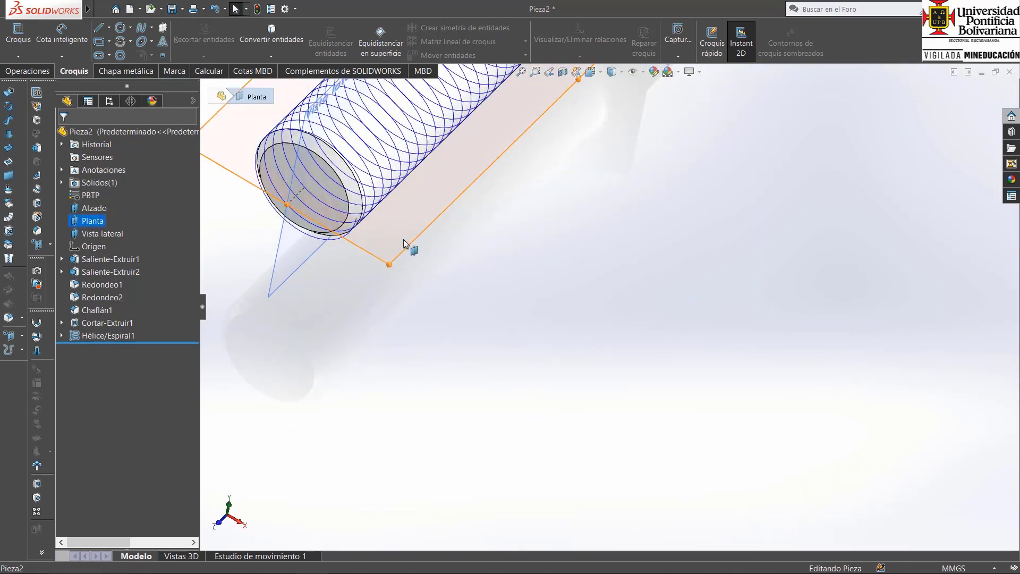
left_click(414, 250)
scroll(630, 467, "down", 8)
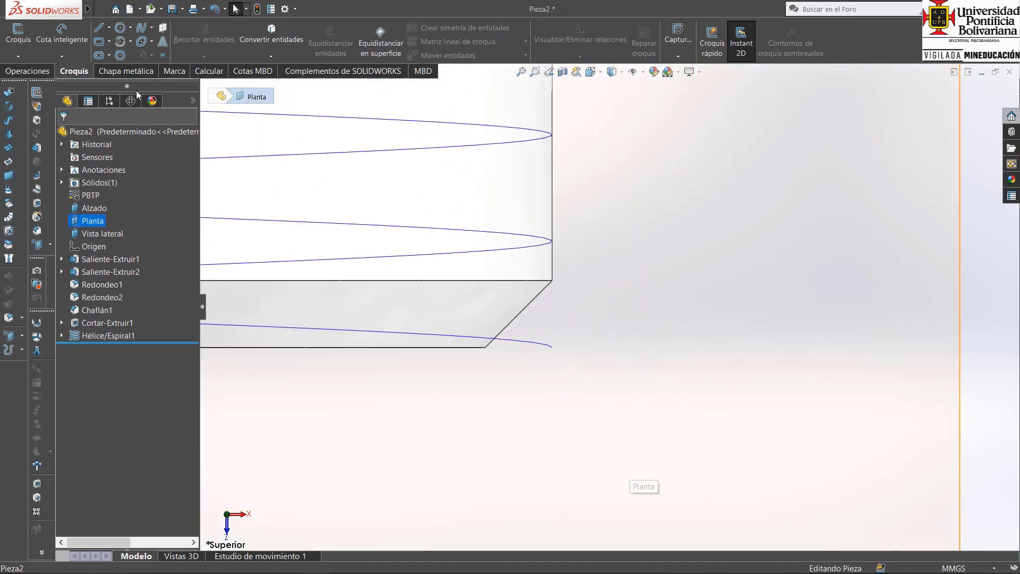
left_click(99, 27)
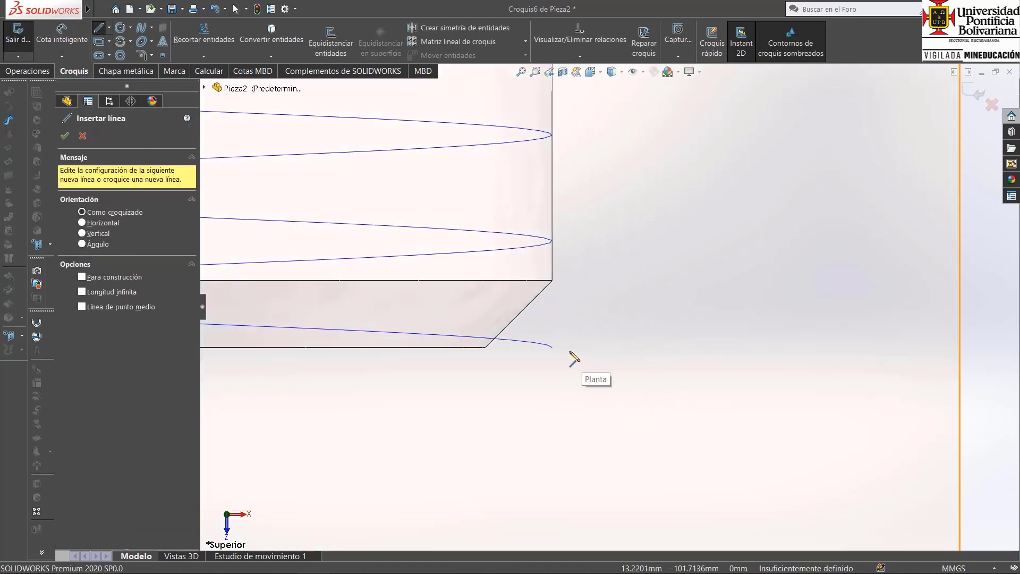
left_click(569, 351)
left_click(627, 302)
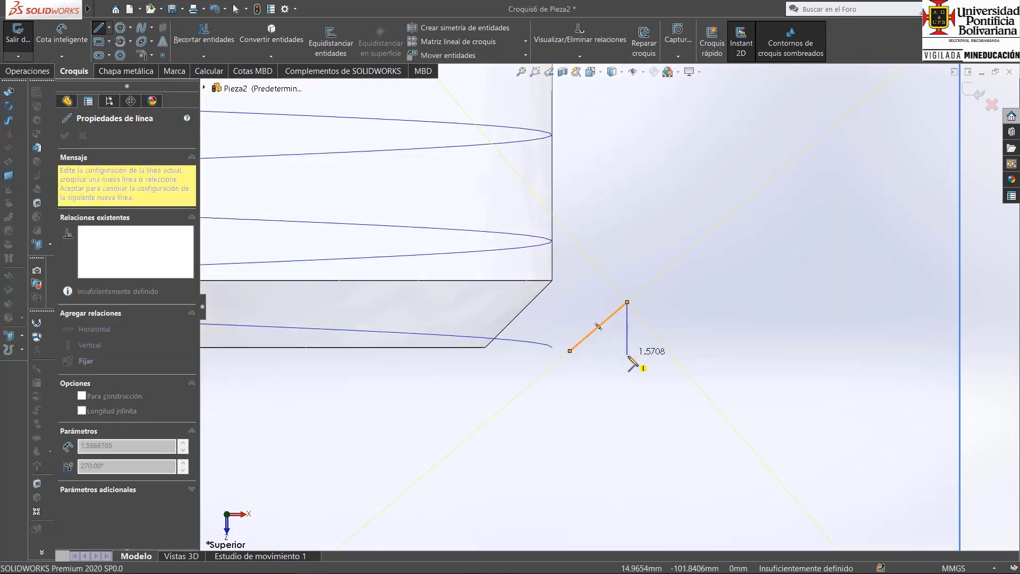
double_click(627, 392)
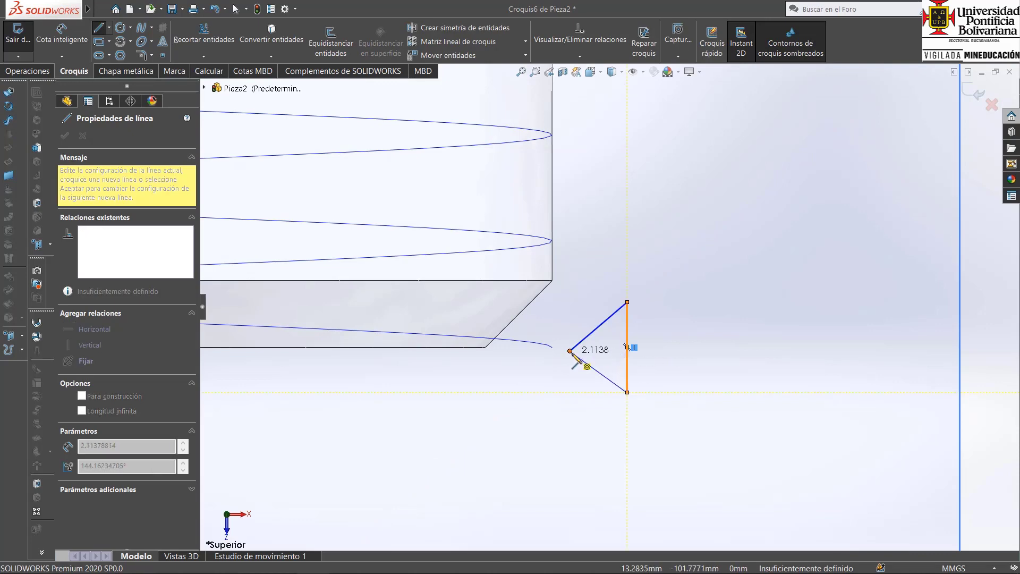
left_click(570, 351)
right_click(674, 260)
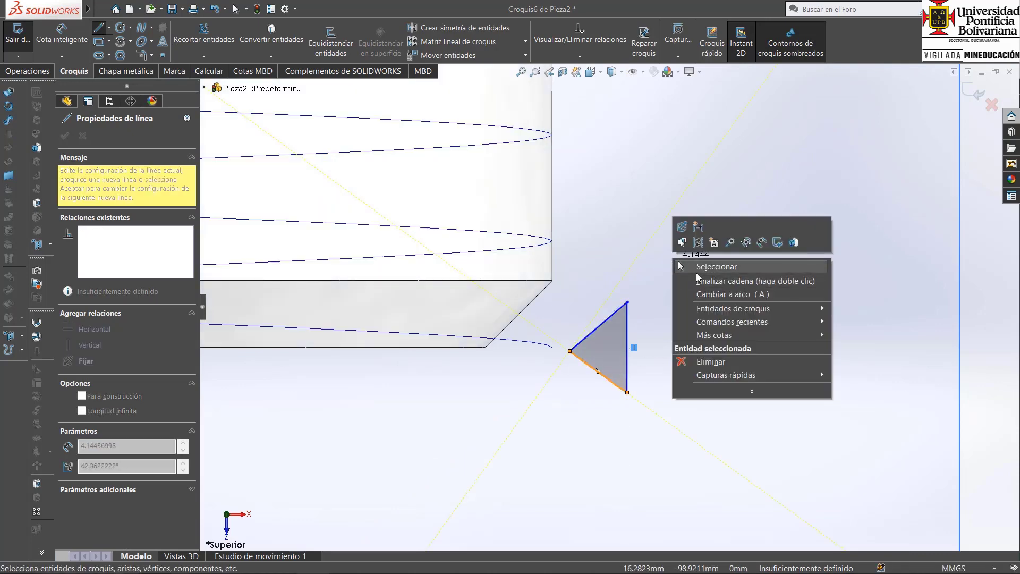
left_click(697, 266)
Make the triangle's two slanted sides equal and convert its vertical side to construction geometry.
left_click(610, 320)
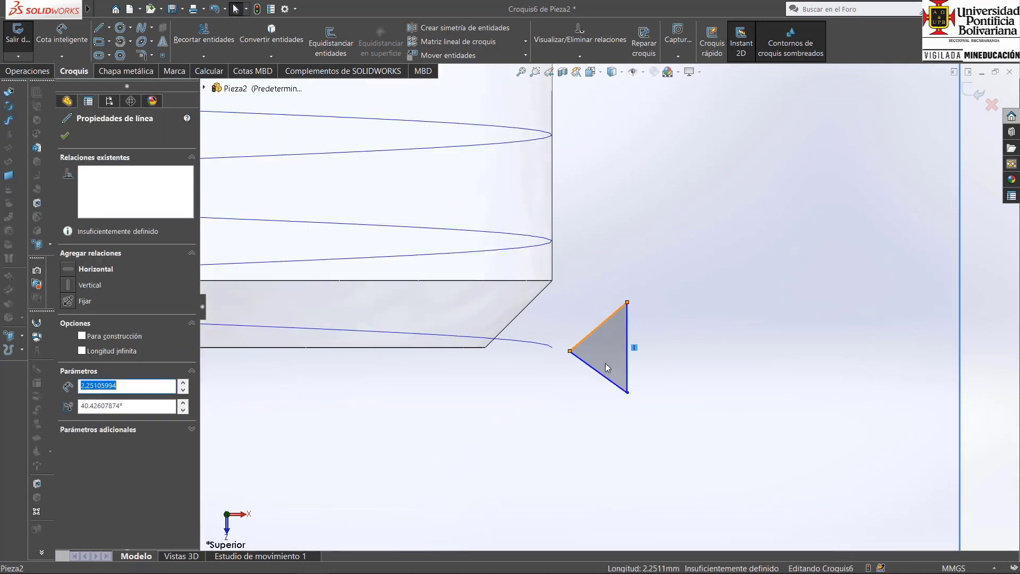
left_click(607, 380, "ctrl")
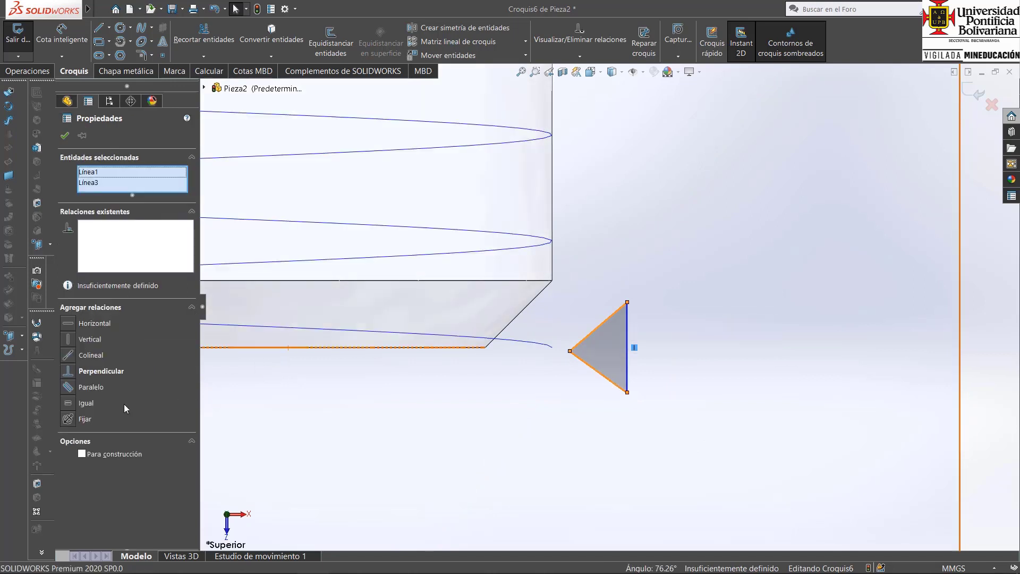
left_click(70, 404)
left_click(697, 323)
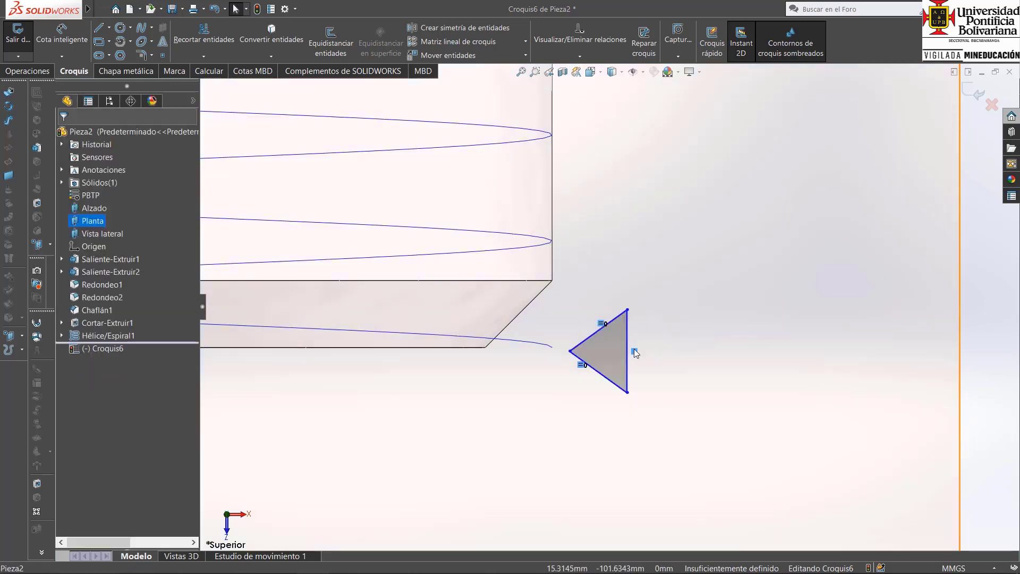
left_click(628, 334)
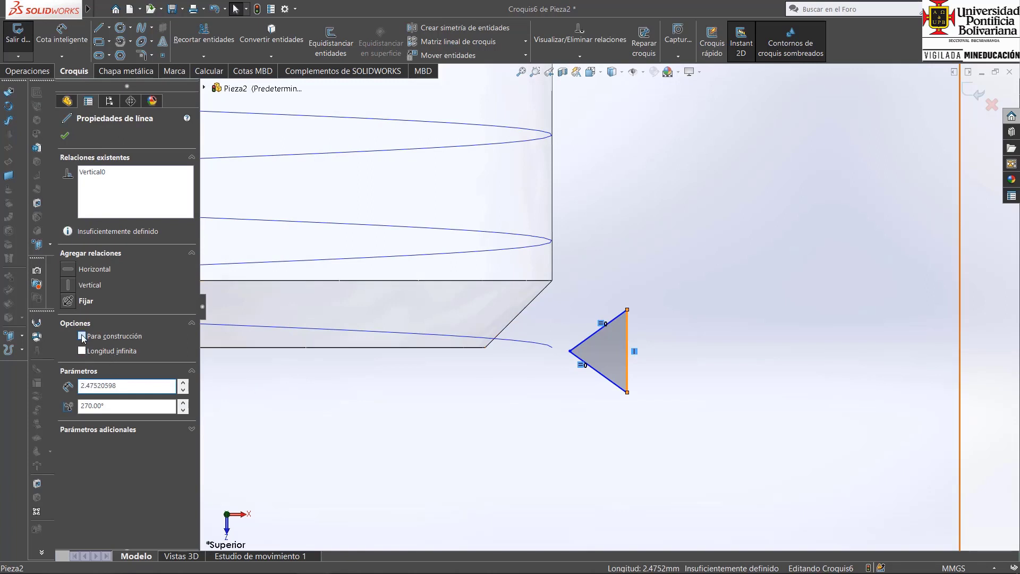
left_click(702, 279)
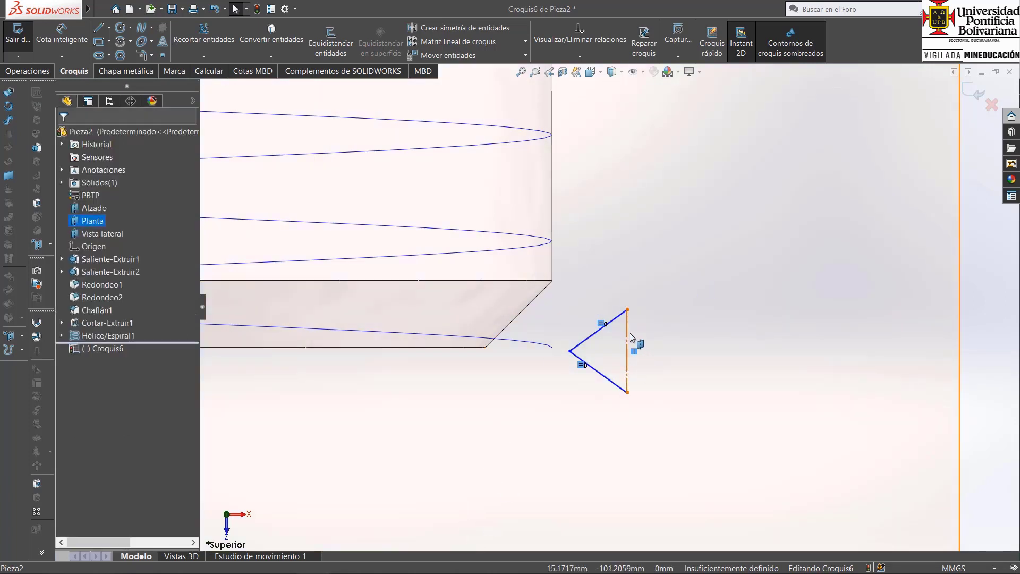
Dimension the triangle's vertical construction side as 3.175 mm.
left_click(61, 43)
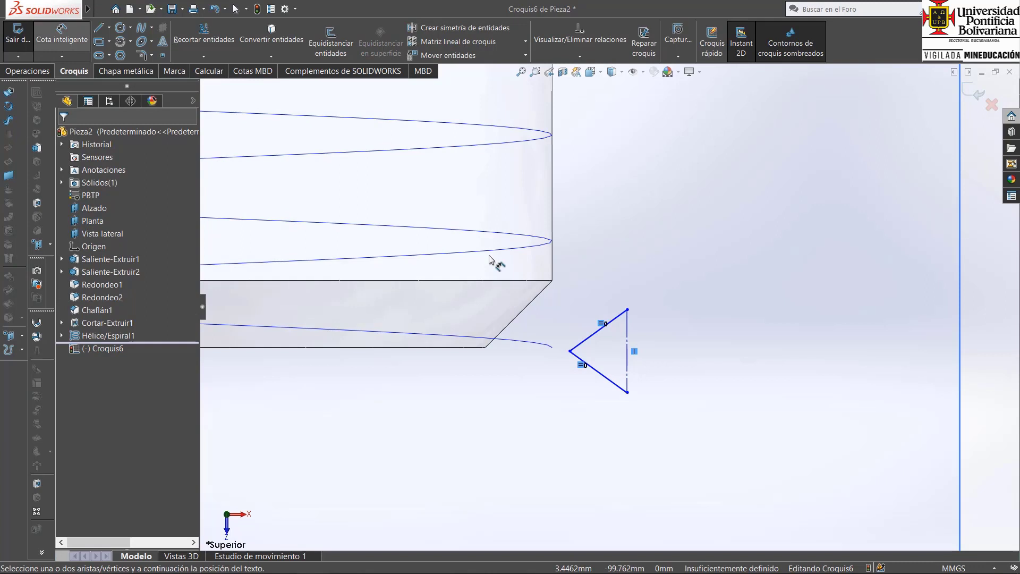
left_click(628, 339)
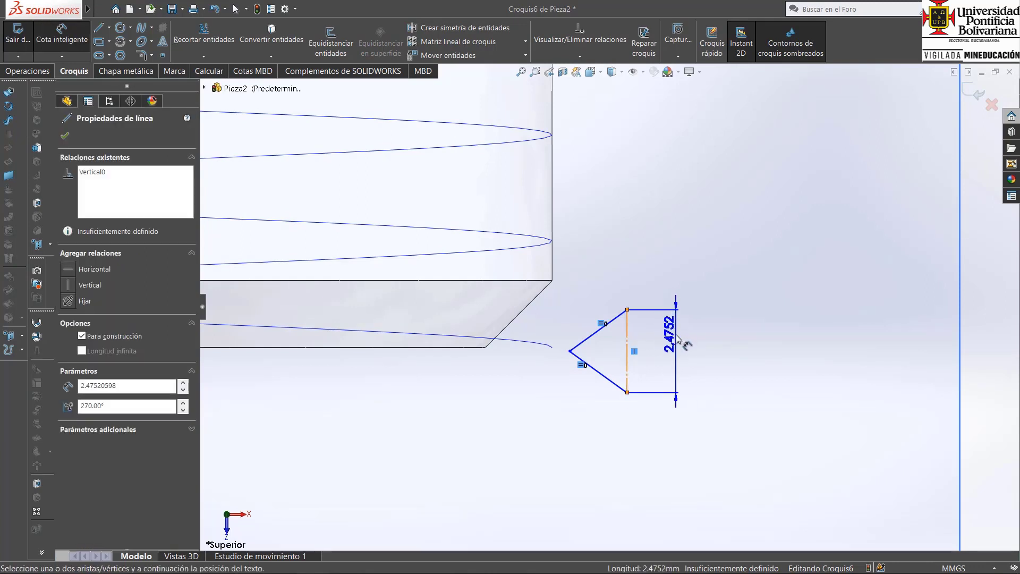
left_click(679, 338)
type("3,17")
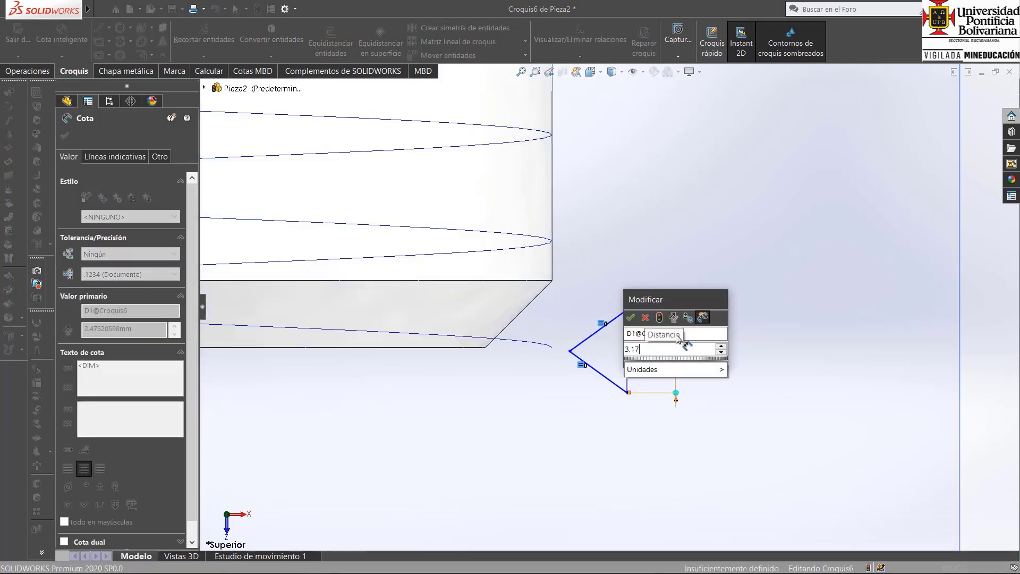
type("5")
key("Return")
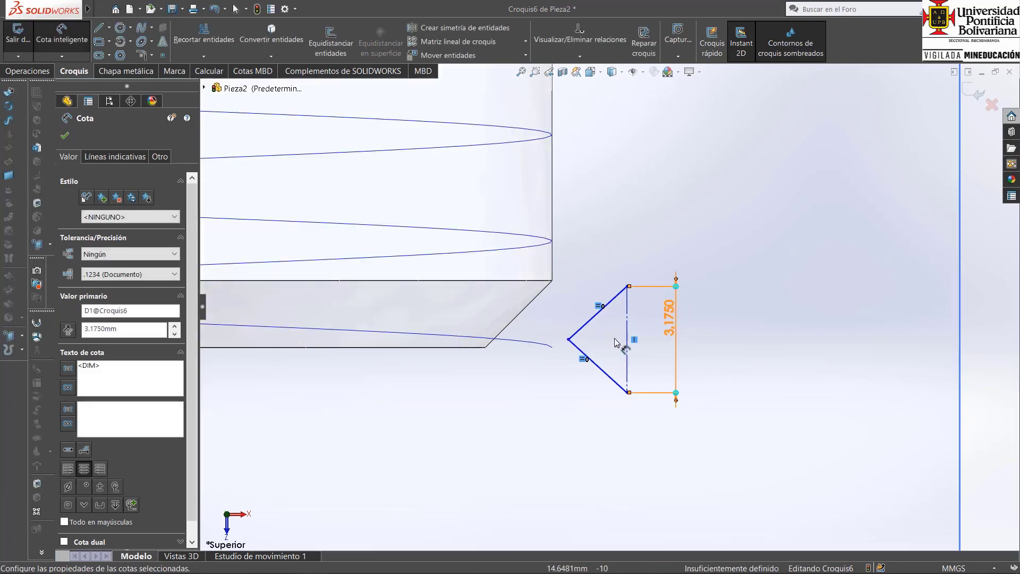
Check the thread angle in the Casillas PDF, return to SOLIDWORKS and dimension the angle between the triangle's slanted sides as 55°.
mouse_move(335, 572)
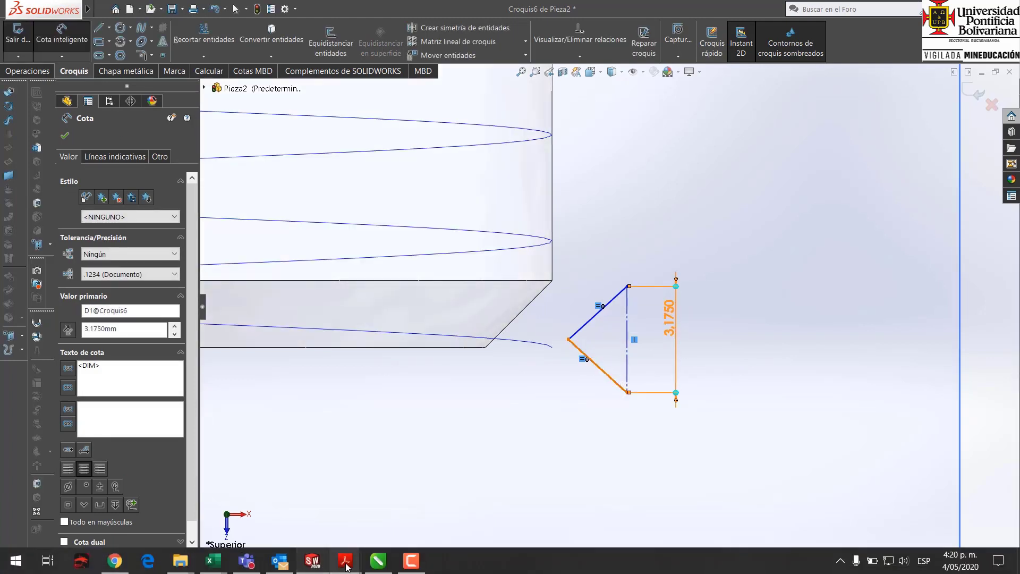
left_click(303, 523)
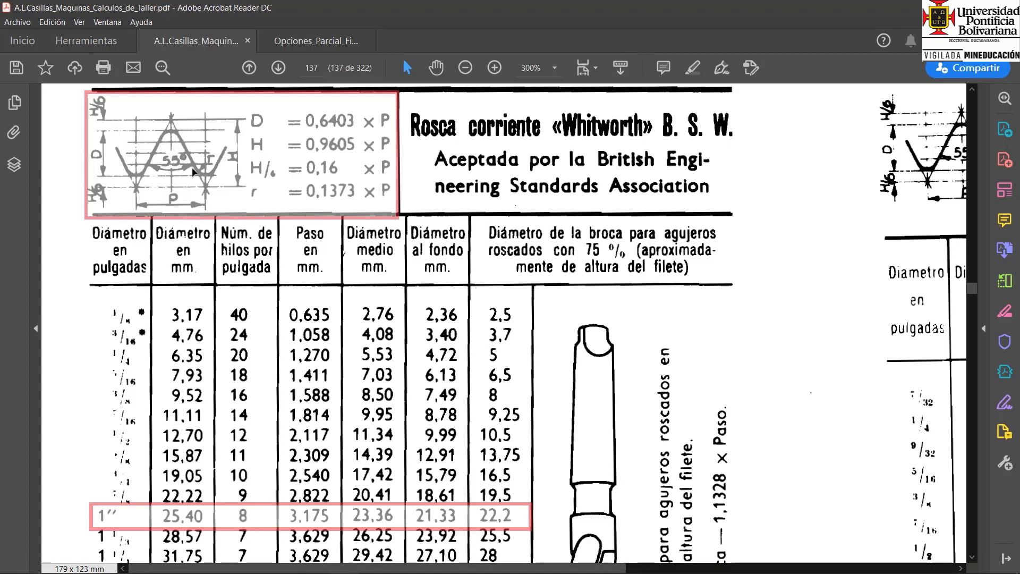
left_click(313, 566)
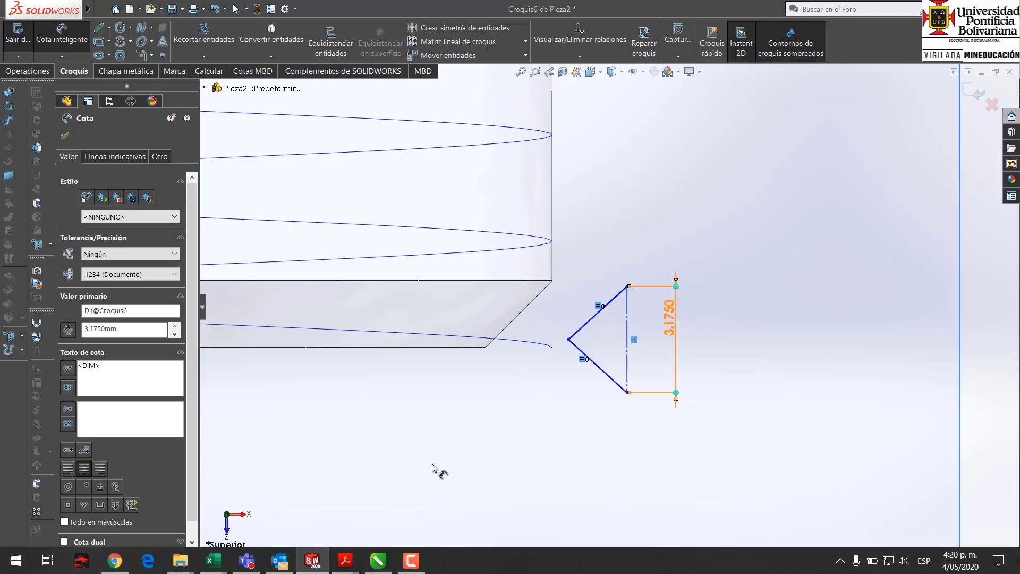
left_click(599, 311)
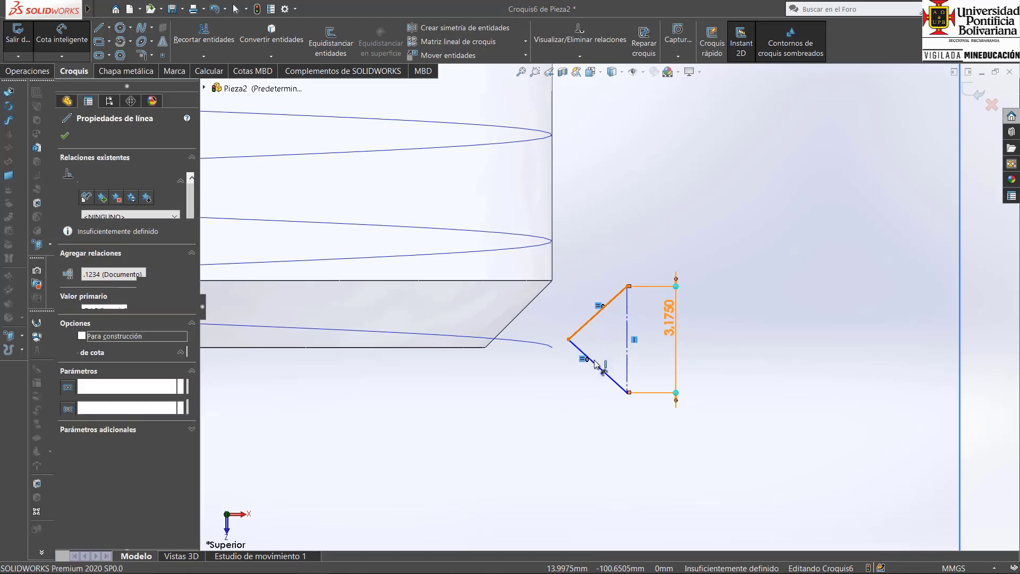
left_click(597, 367)
key("Escape")
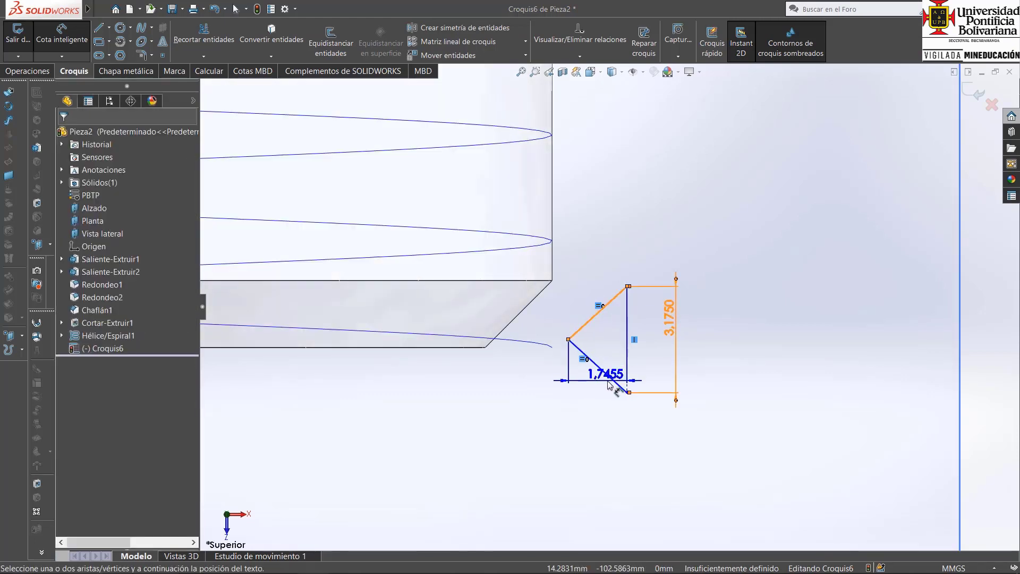
left_click(615, 384)
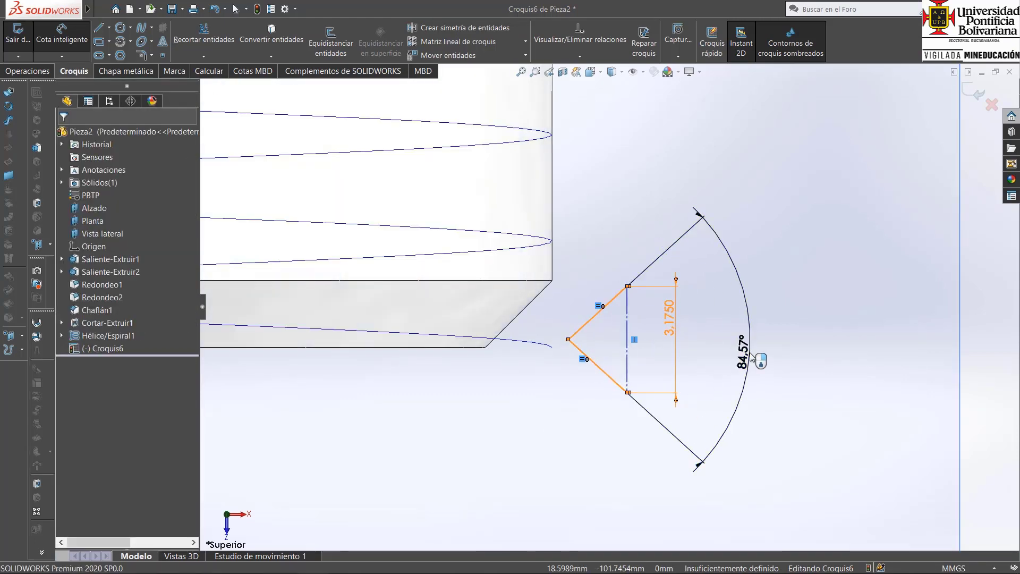
left_click(751, 357)
type("55")
key("Return")
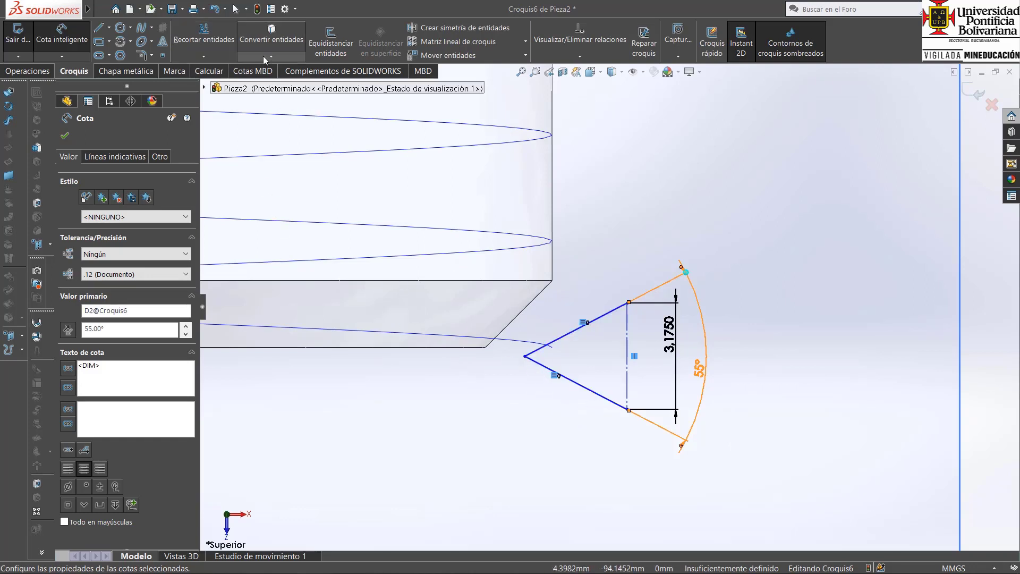
left_click(235, 8)
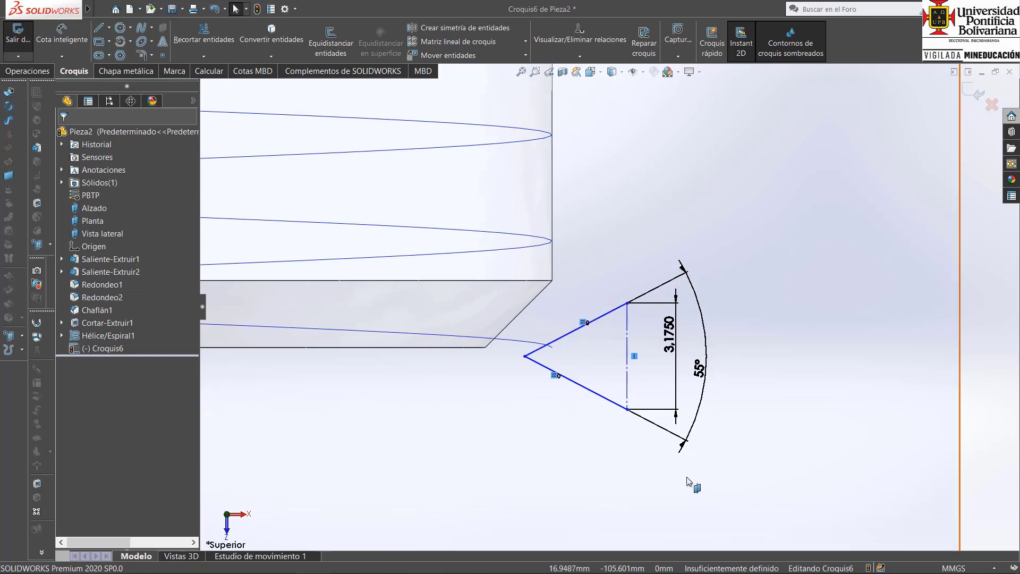
Move the whole dimensioned triangle away from the shank so that its tip lies clear of the helix's start point.
mouse_move(743, 482)
left_mouse_down()
mouse_move(572, 316)
mouse_move(519, 300)
mouse_move(649, 331)
left_mouse_up()
left_click(834, 359)
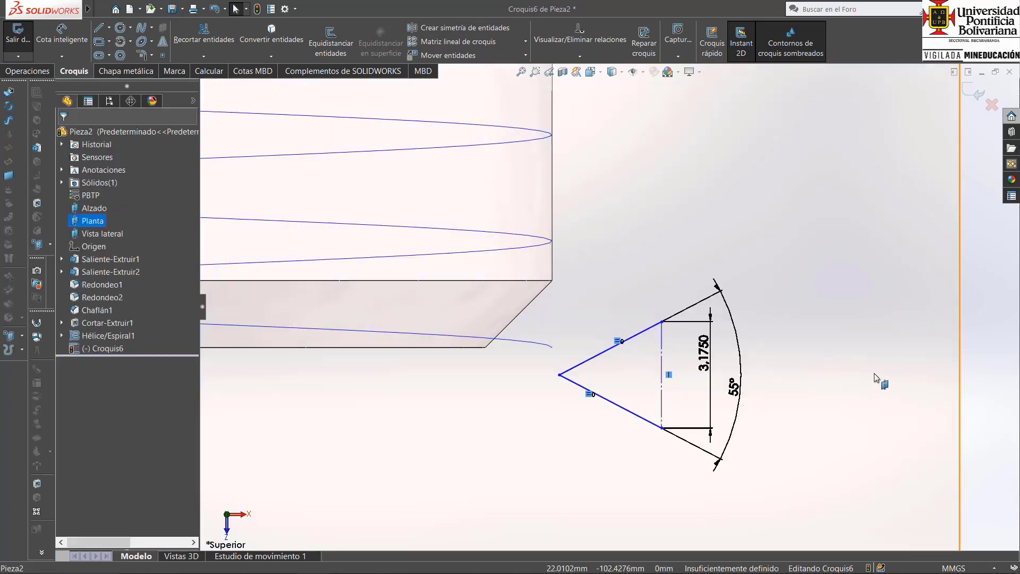
left_click(982, 385)
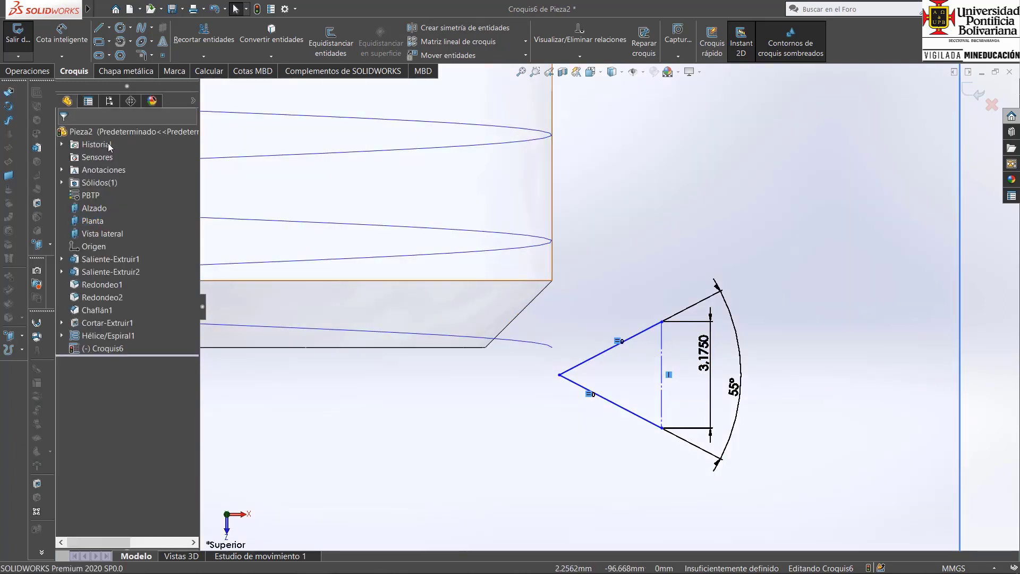
Sketch a rectangular outline about 3 mm wide and 4.8 mm high behind the triangle, joining the ends of its vertical construction side.
left_click(98, 28)
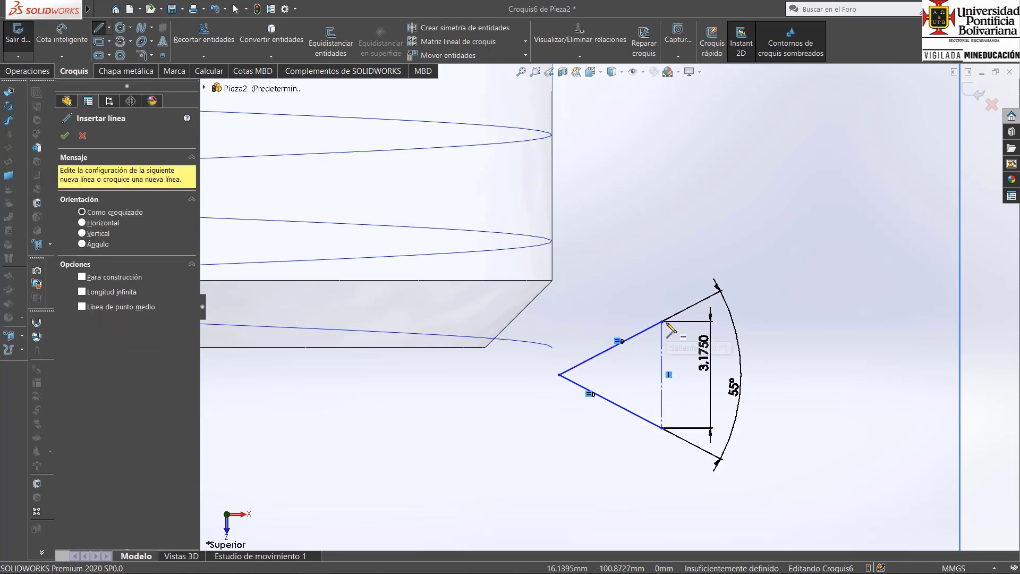
left_click(662, 322)
left_click(661, 289)
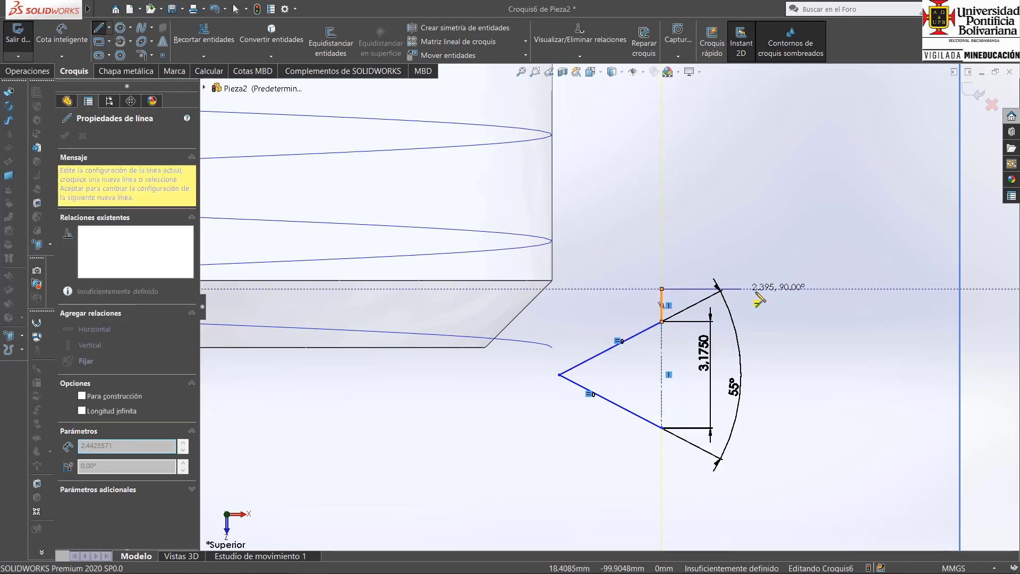
left_click(762, 289)
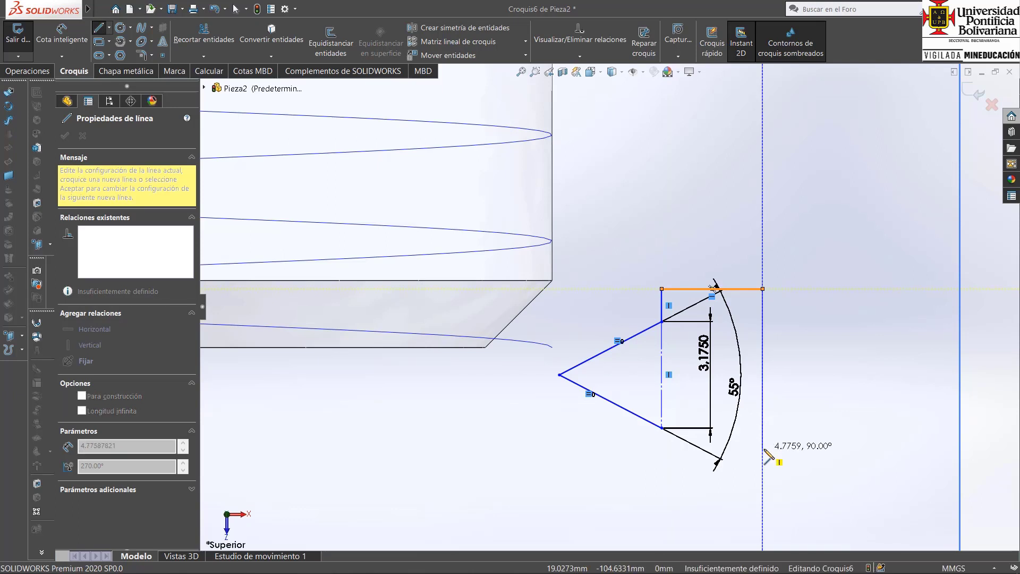
left_click(763, 450)
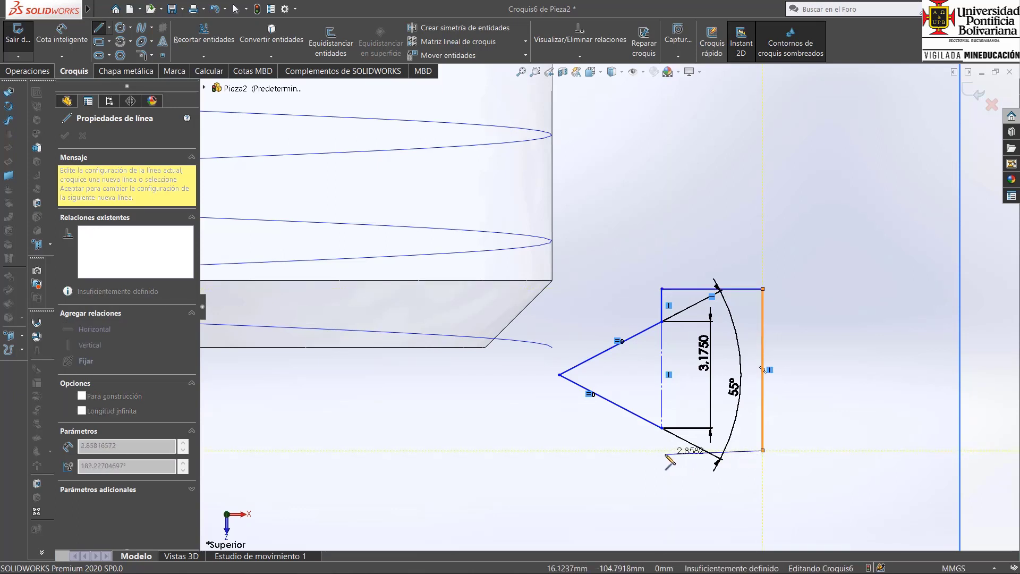
left_click(662, 450)
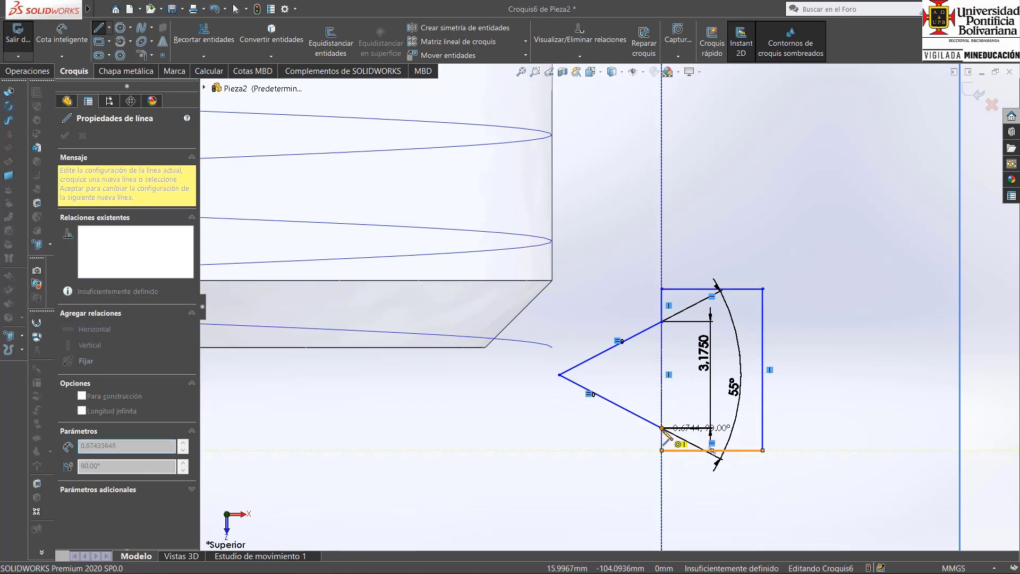
left_click(662, 428)
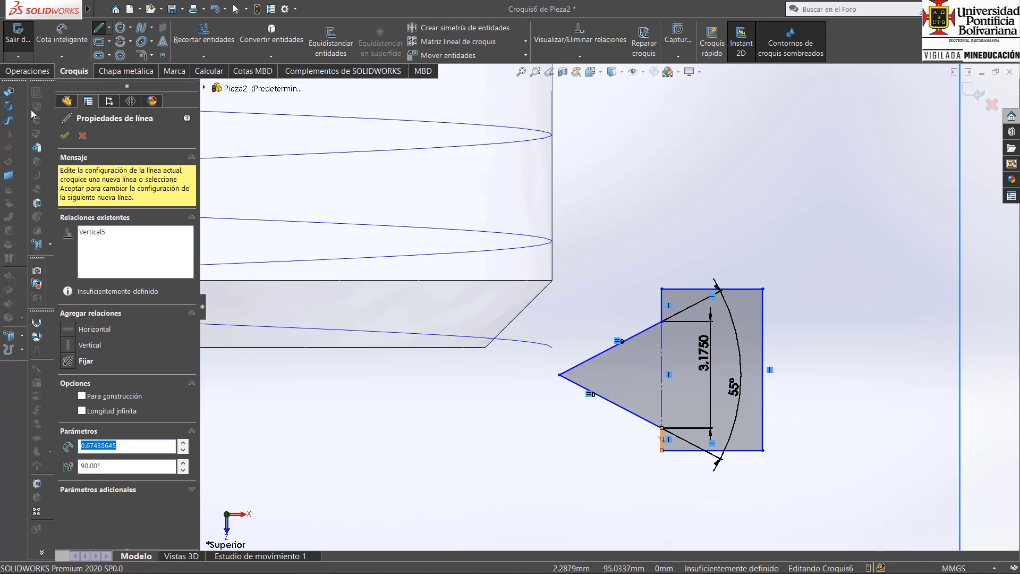
left_click(237, 9)
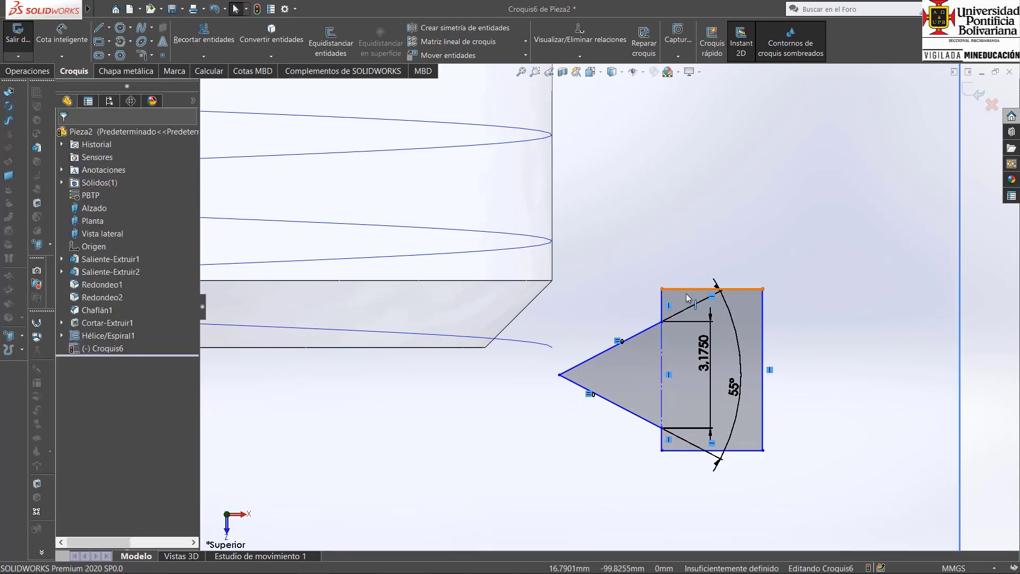
Look up the Whitworth radius formula in the Casillas PDF, return to SOLIDWORKS and set the sketch fillet radius to 0,1373*3,175.
mouse_move(579, 548)
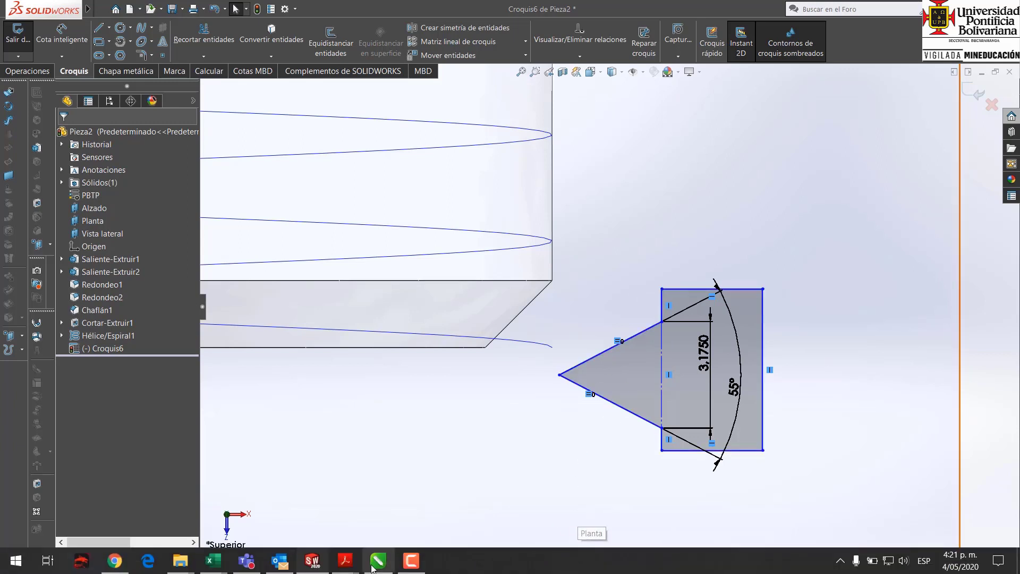
mouse_move(340, 567)
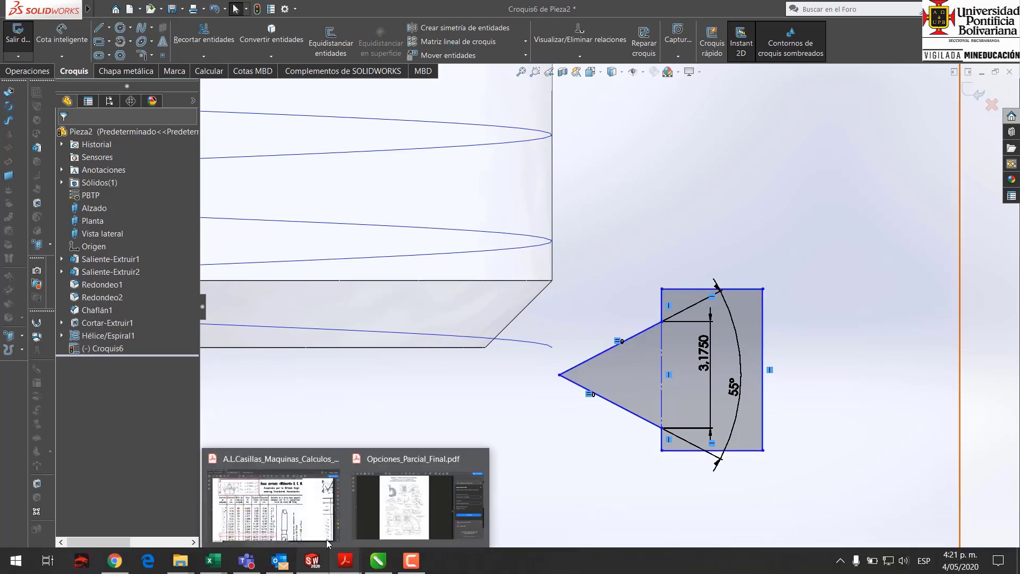
left_click(327, 542)
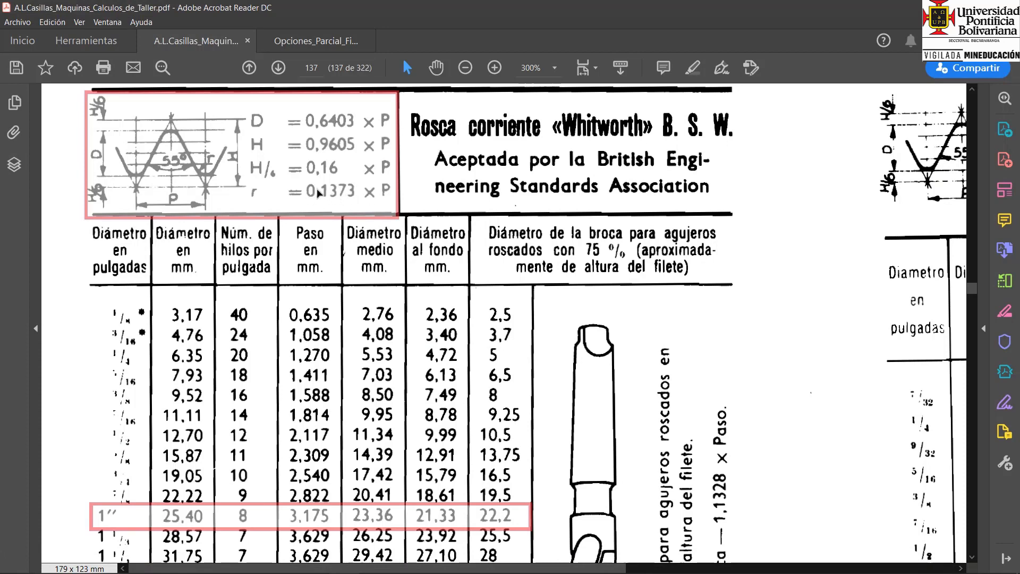
mouse_move(395, 571)
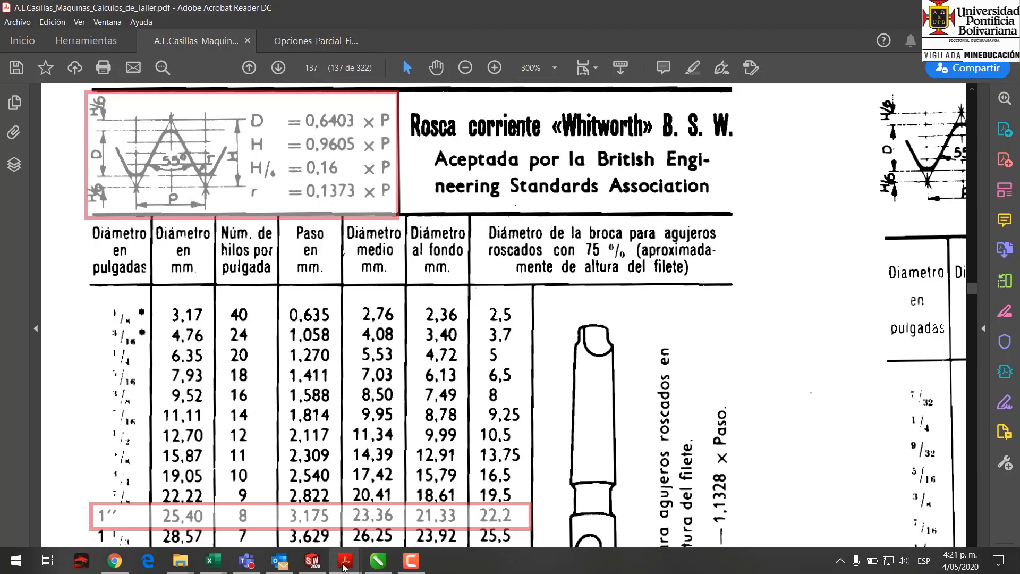
left_click(312, 560)
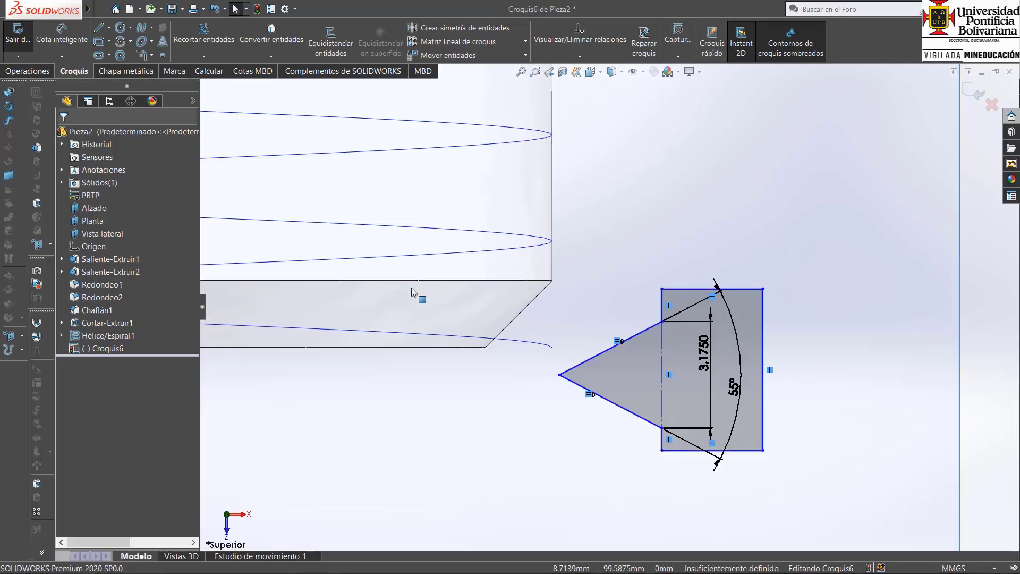
left_click(141, 55)
type("0,1373*3,175")
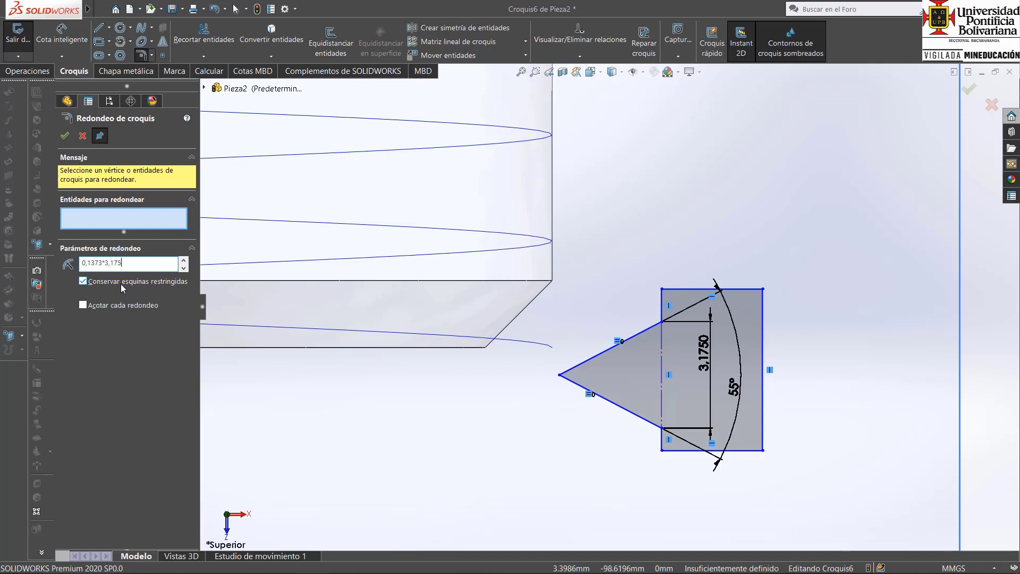
key("Return")
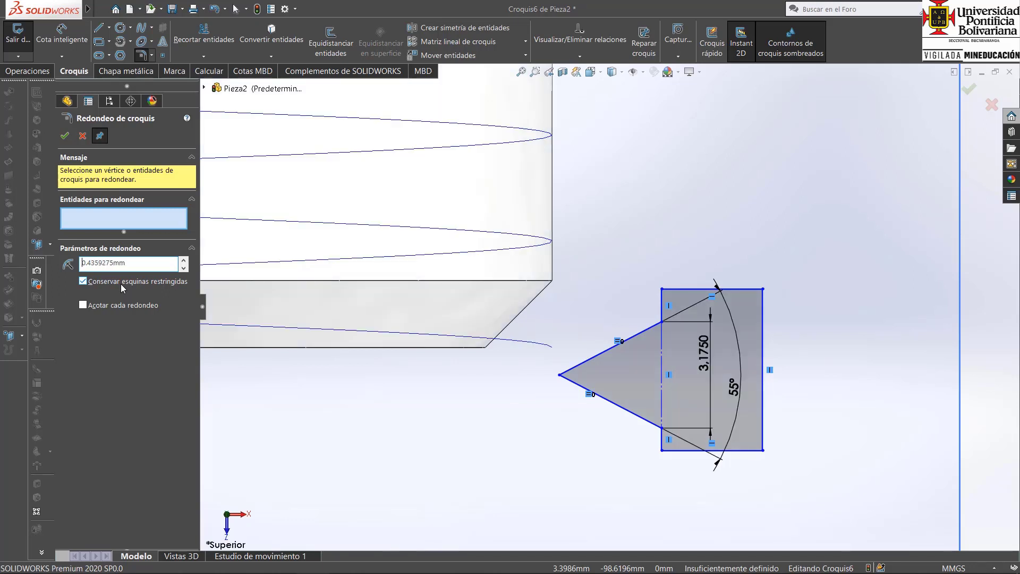
left_click(565, 379)
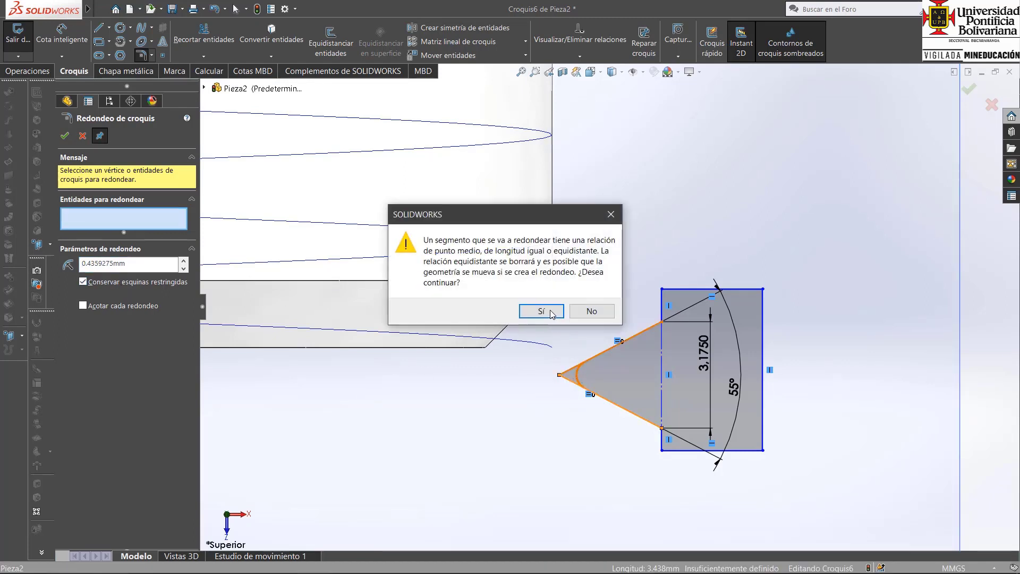
left_click(528, 309)
scroll(664, 333, "down", 2)
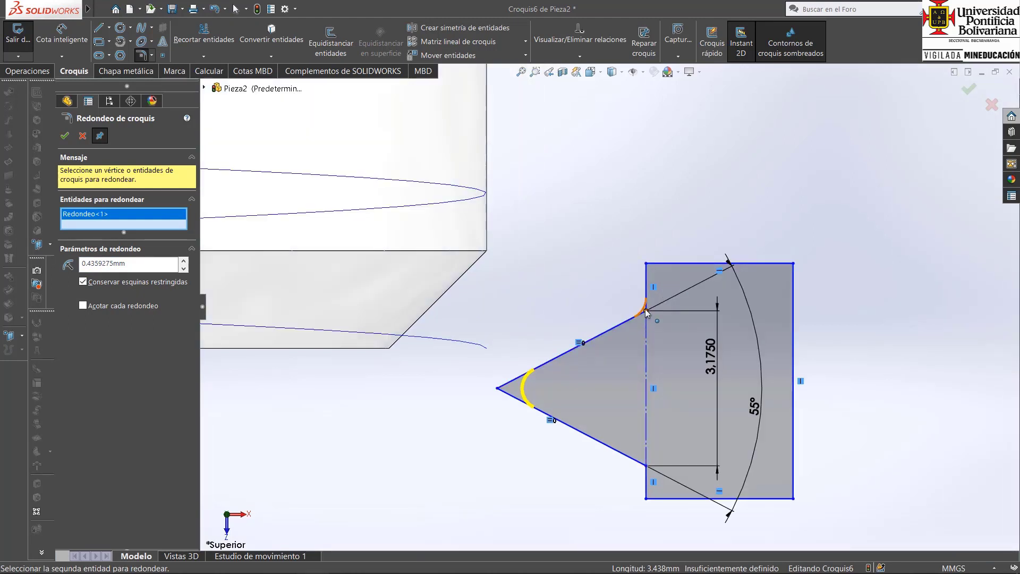
left_click(646, 309)
left_click(547, 313)
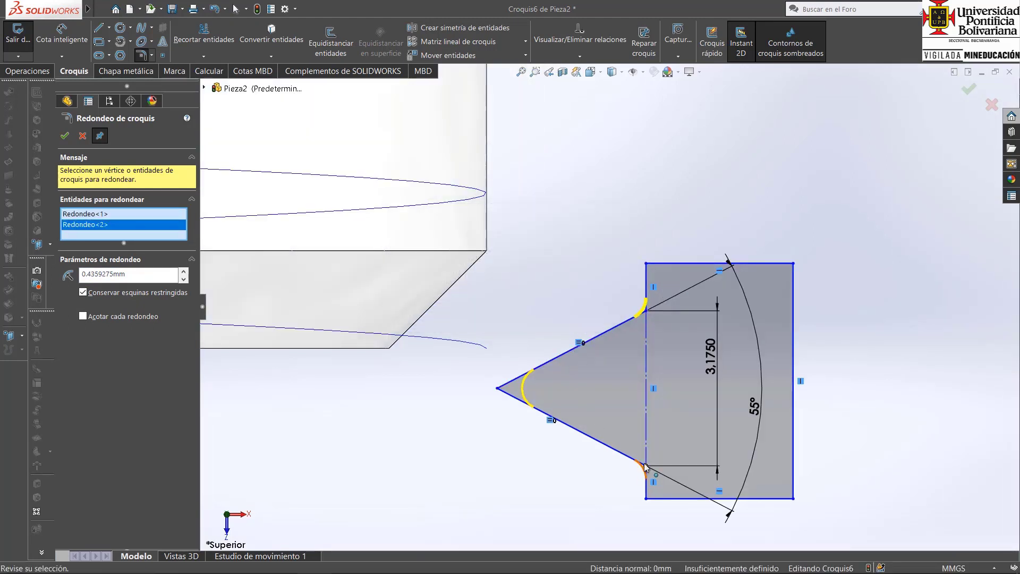
left_click(644, 465)
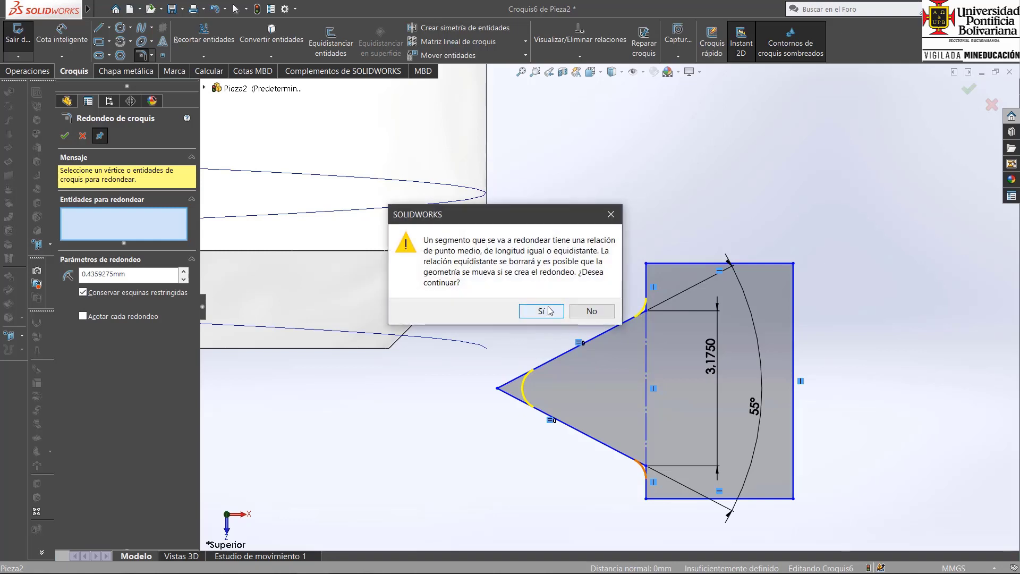
left_click(549, 311)
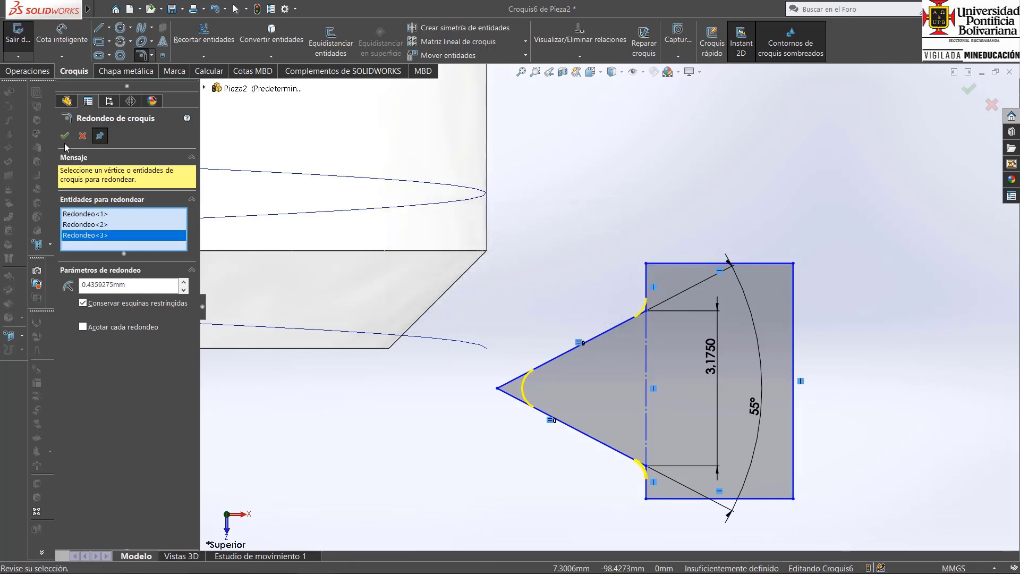
left_click(99, 28)
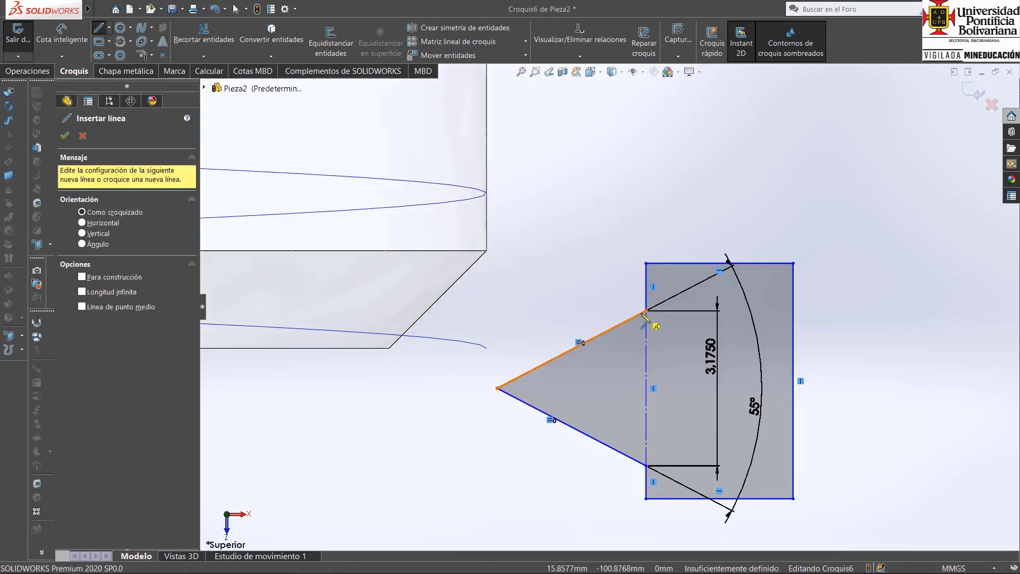
Fillet the triangle's tip and its two corners at the rectangular outline with a 0.4359275 mm radius, accepting removal of the equal-length relation.
left_click(151, 56)
left_click(160, 66)
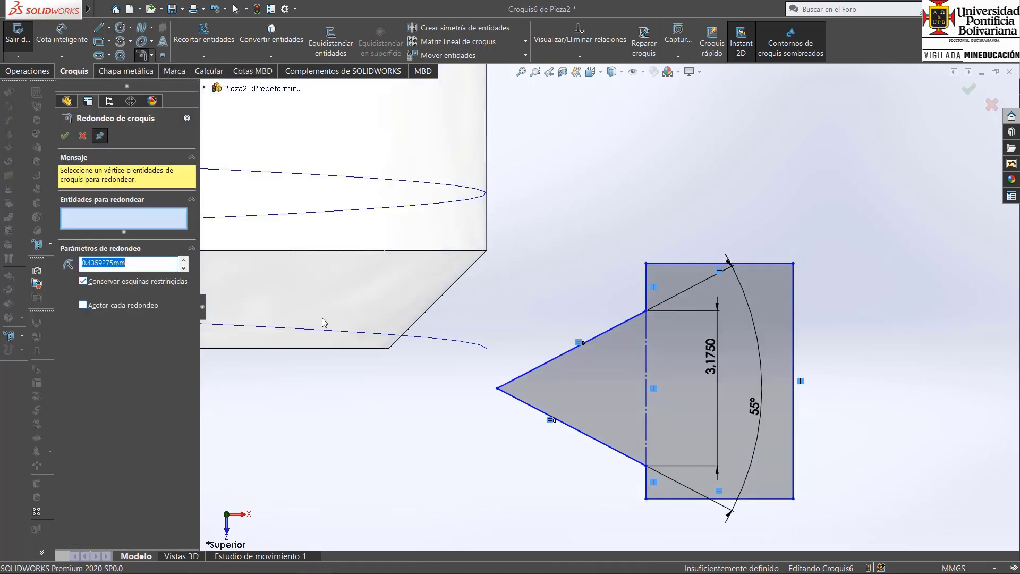
left_click(508, 398)
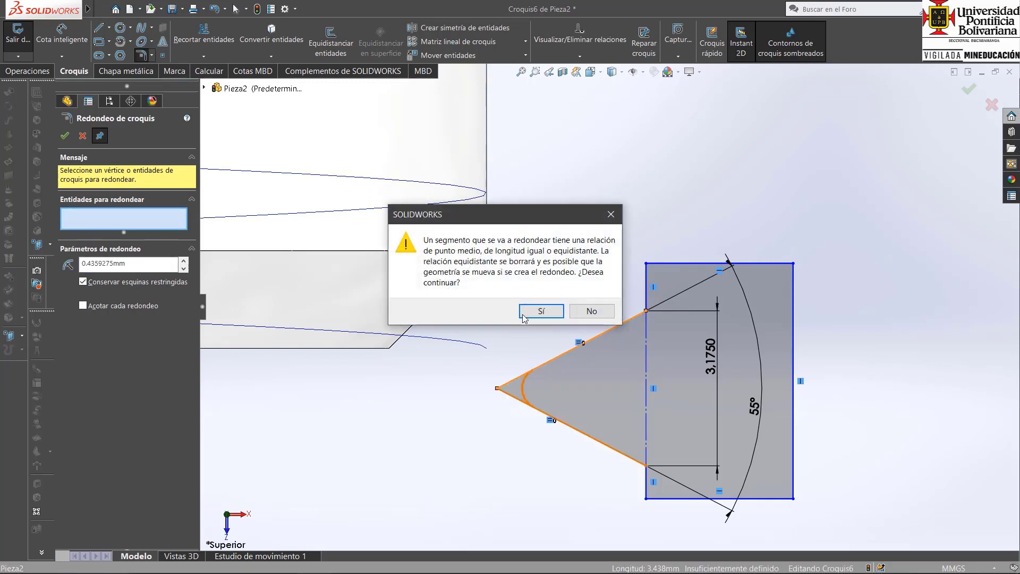
left_click(541, 311)
left_click(647, 311)
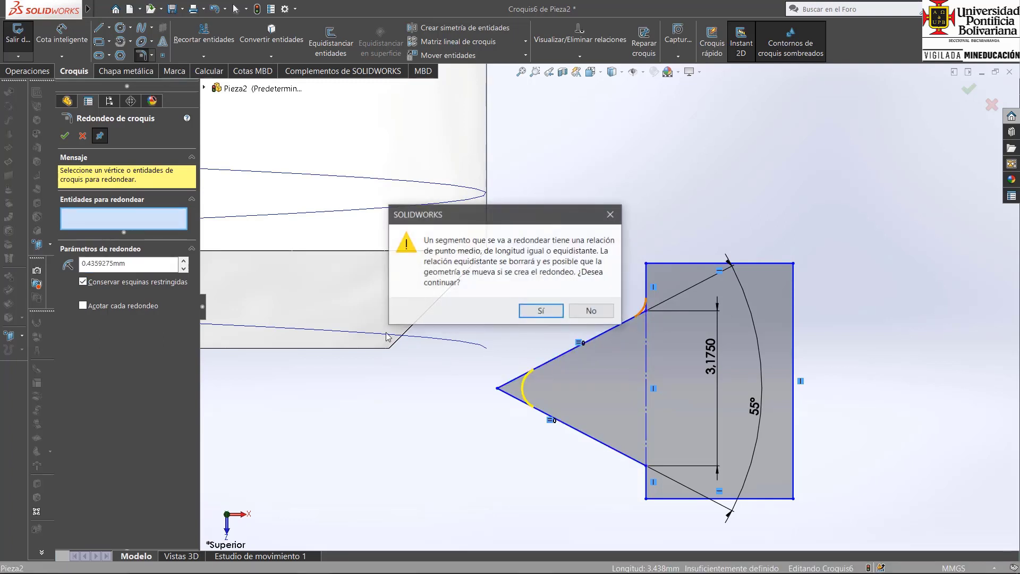
left_click(541, 311)
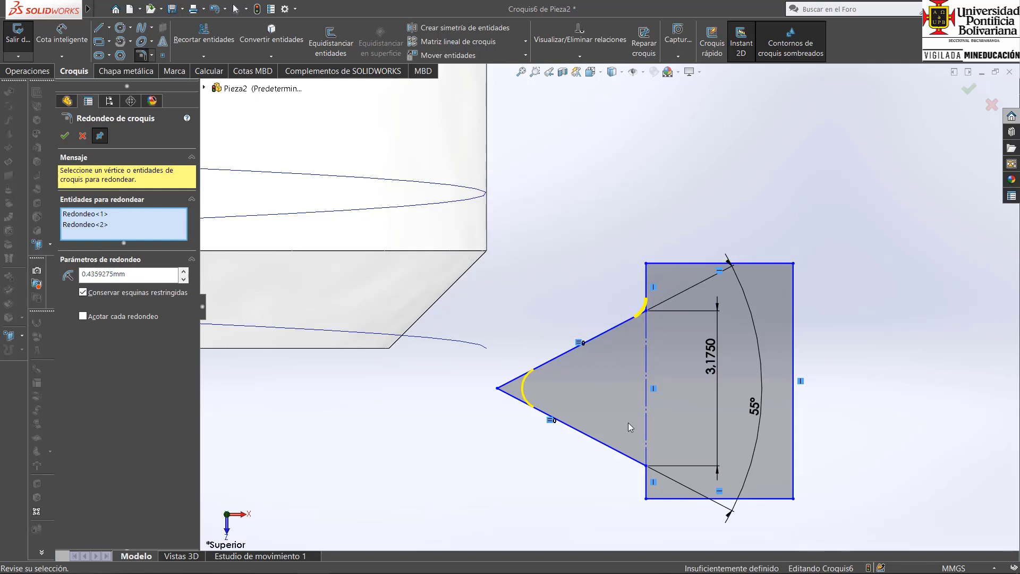
left_click(645, 467)
left_click(540, 311)
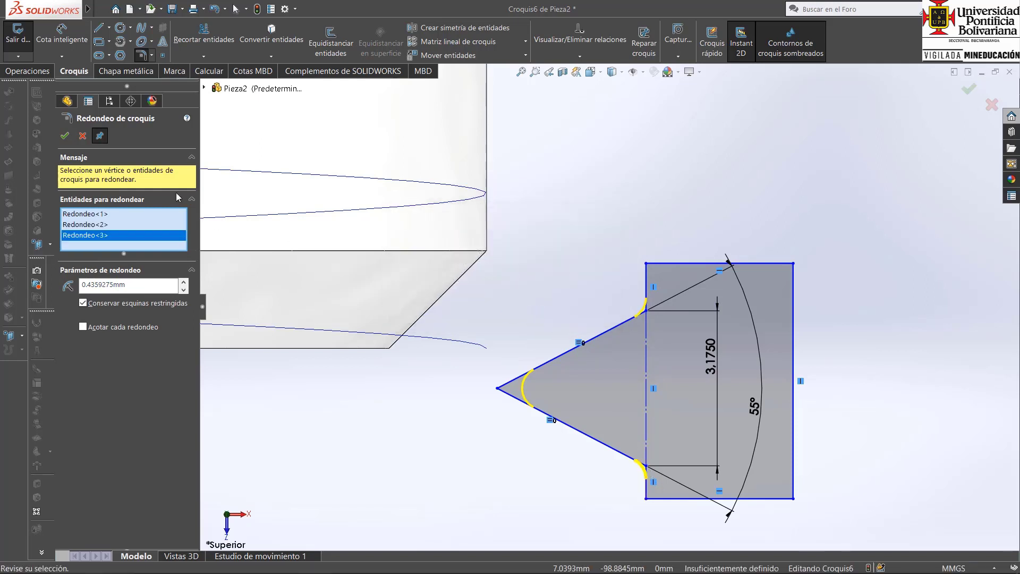
left_click(65, 136)
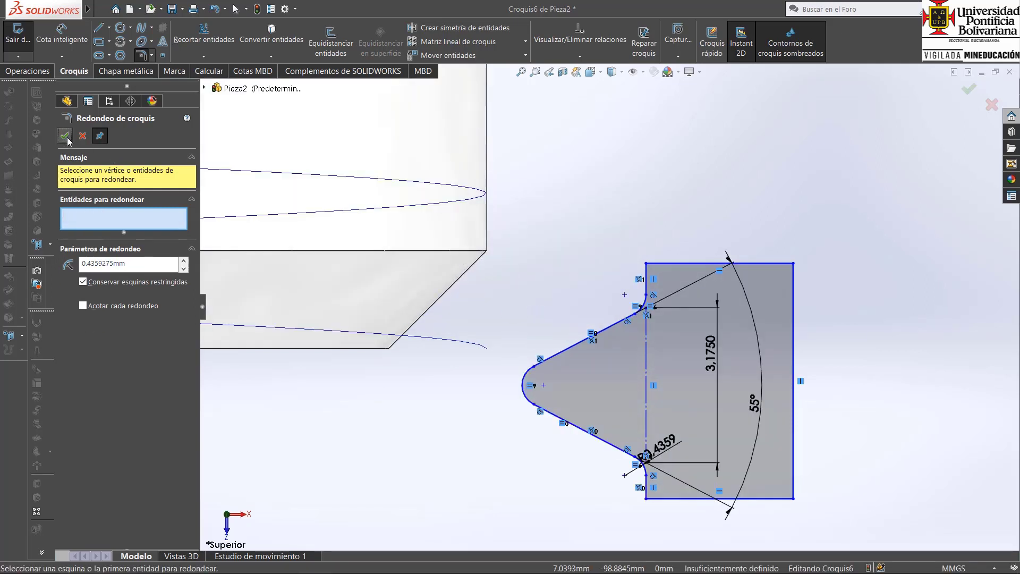
left_click(65, 137)
Draw two horizontal lines about 3.01 mm long from the outer ends of the two base fillets to the outline's far vertical side.
left_click(99, 28)
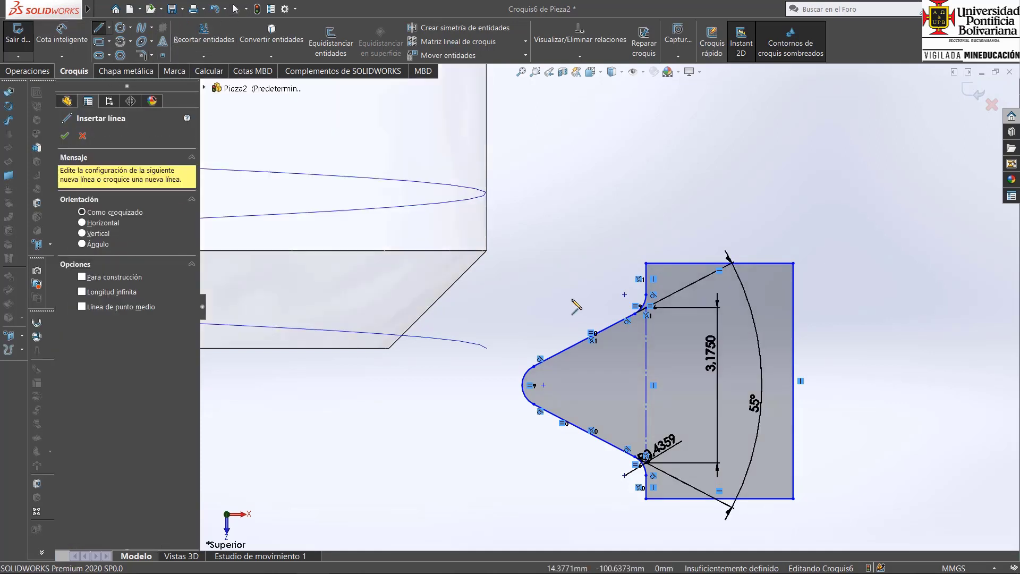
left_click(646, 294)
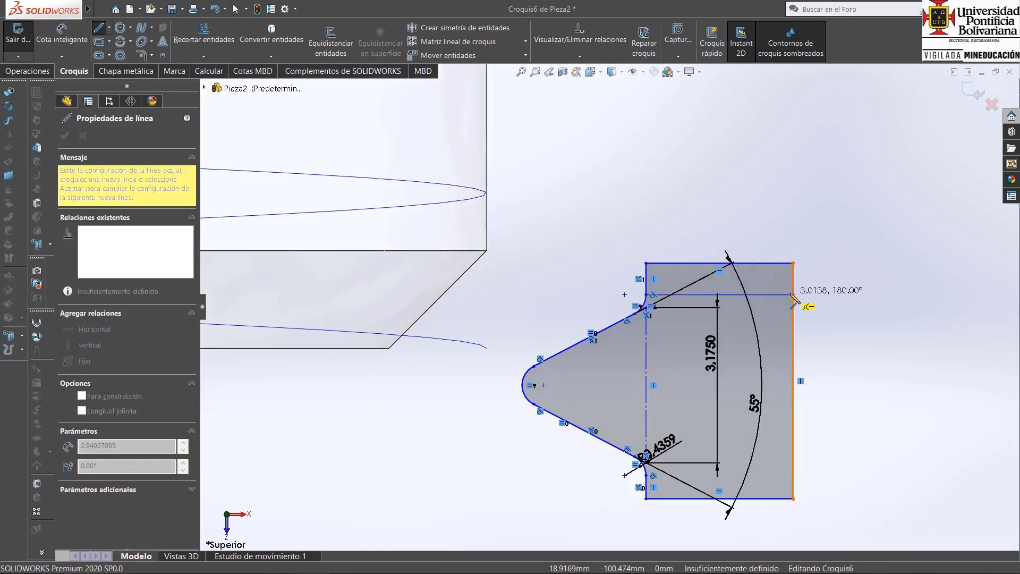
double_click(794, 294)
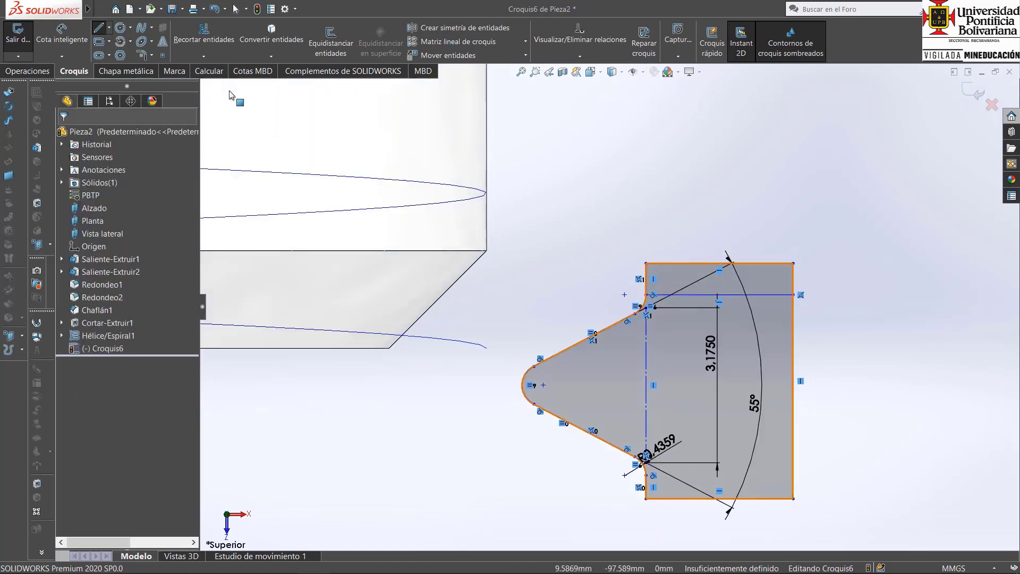
left_click(646, 476)
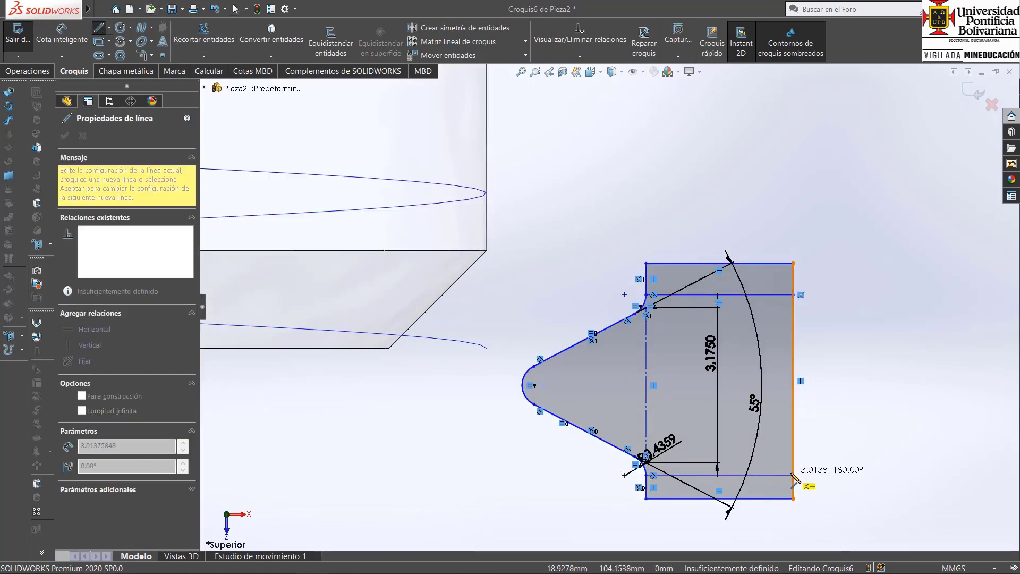
double_click(793, 476)
key("Escape")
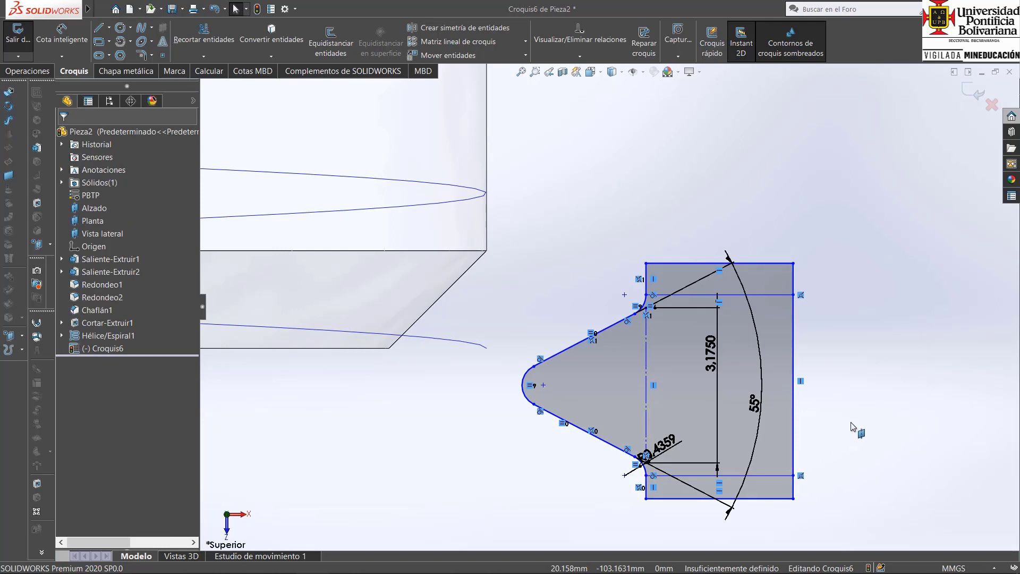
Trim the parts of the rectangular outline that extend beyond the two horizontal lines, leaving one closed thread profile.
left_click(212, 37)
left_click_drag(621, 277, 758, 268)
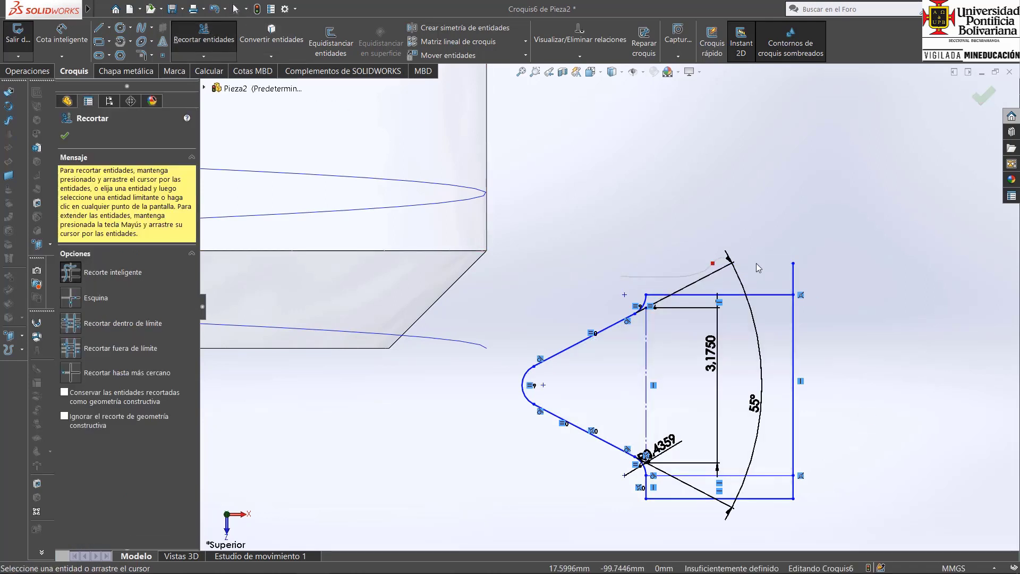
left_click_drag(810, 485, 719, 510)
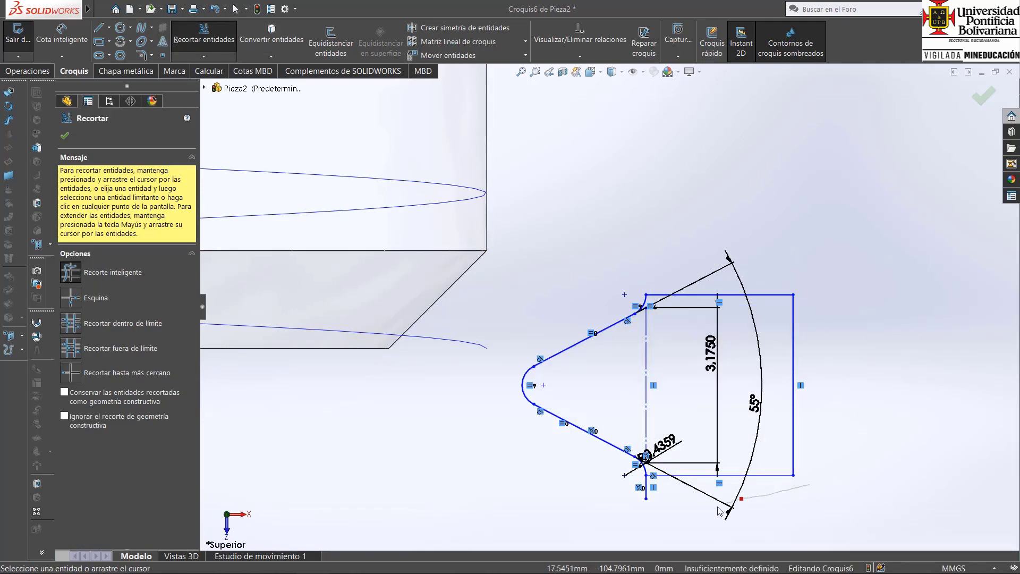
left_click_drag(641, 499, 650, 488)
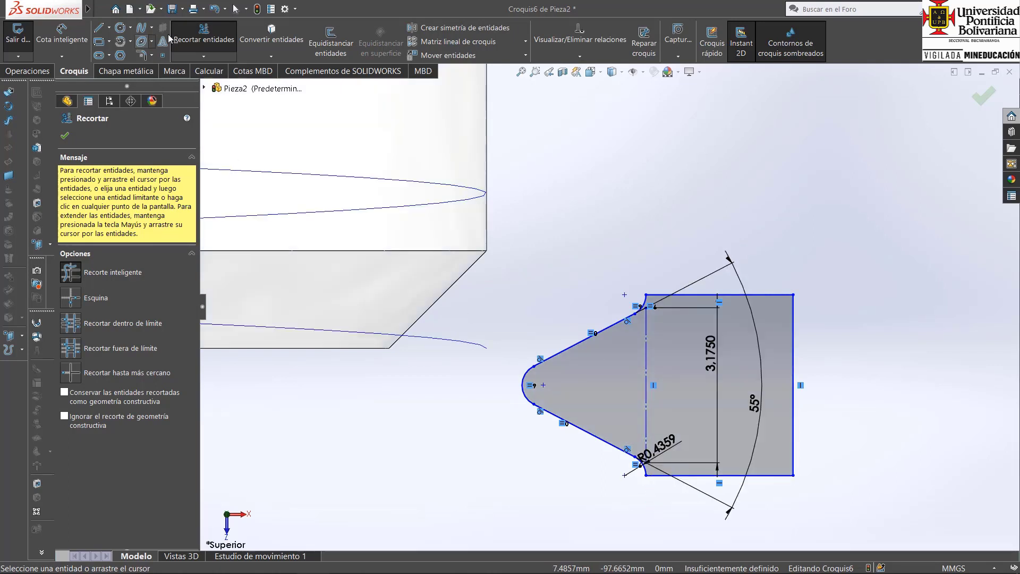
left_click(236, 8)
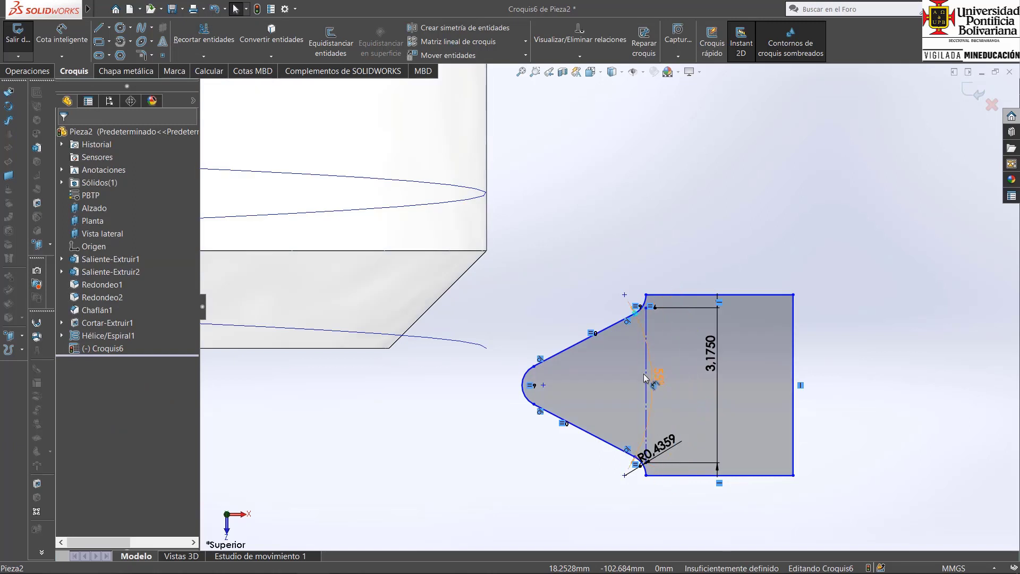
Reposition the 55° angle dimension inside the thread profile and delete the 3.175 mm dimension from the vertical construction line.
left_click_drag(607, 379, 602, 381)
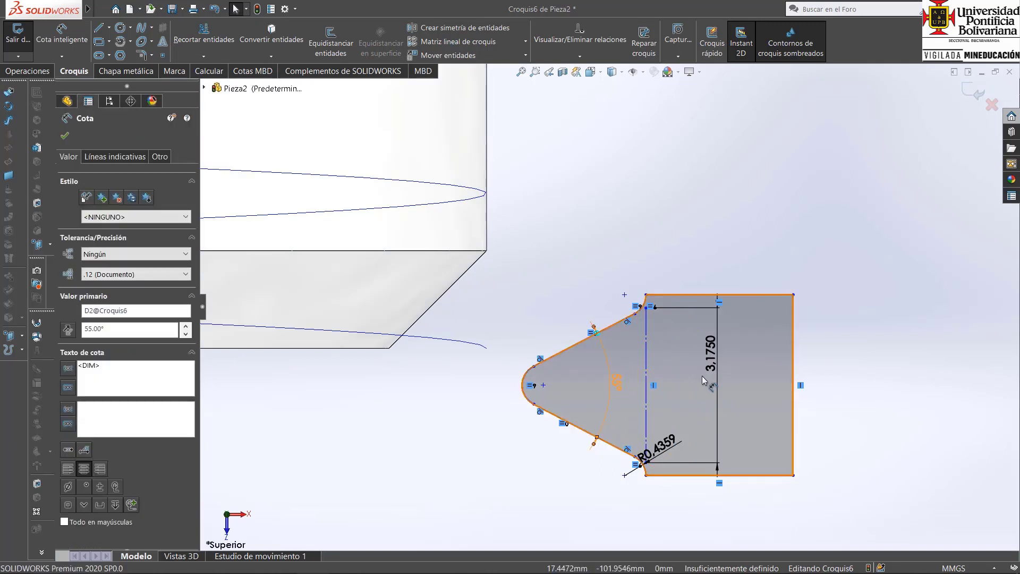
left_click(723, 365)
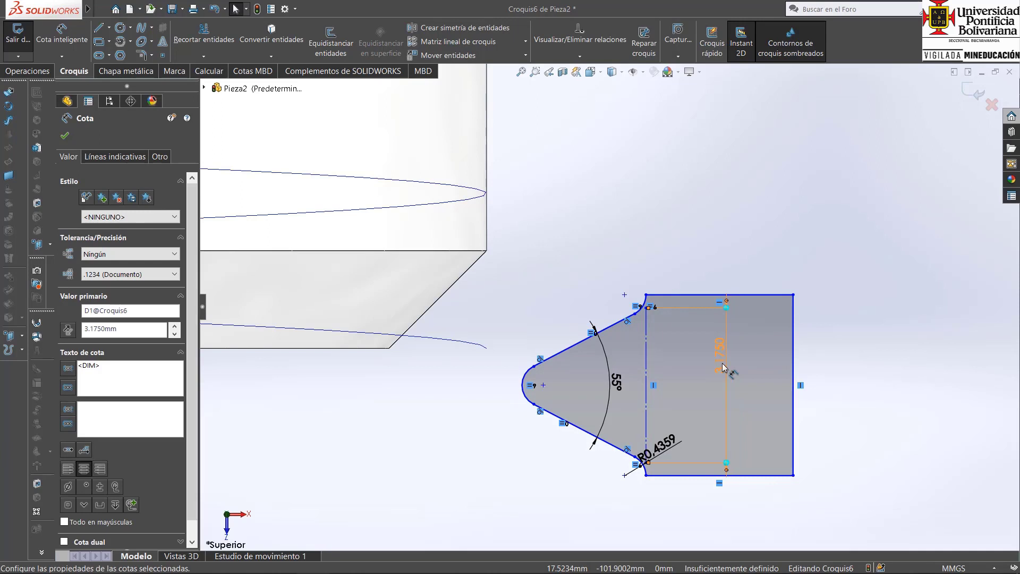
key("Delete")
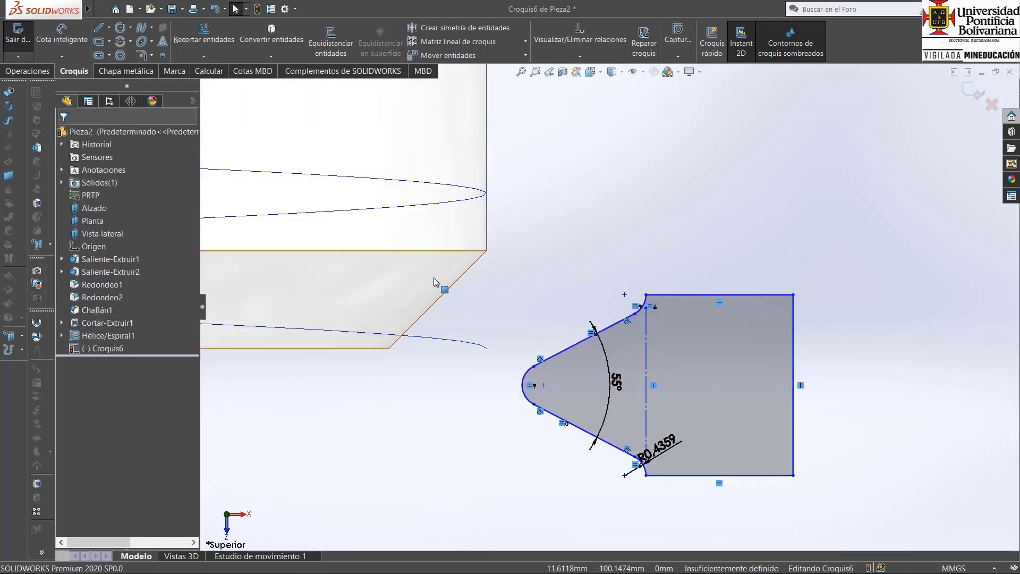
Draw a vertical construction line about 3.70 mm long between the centres of the two base fillets.
left_click(108, 27)
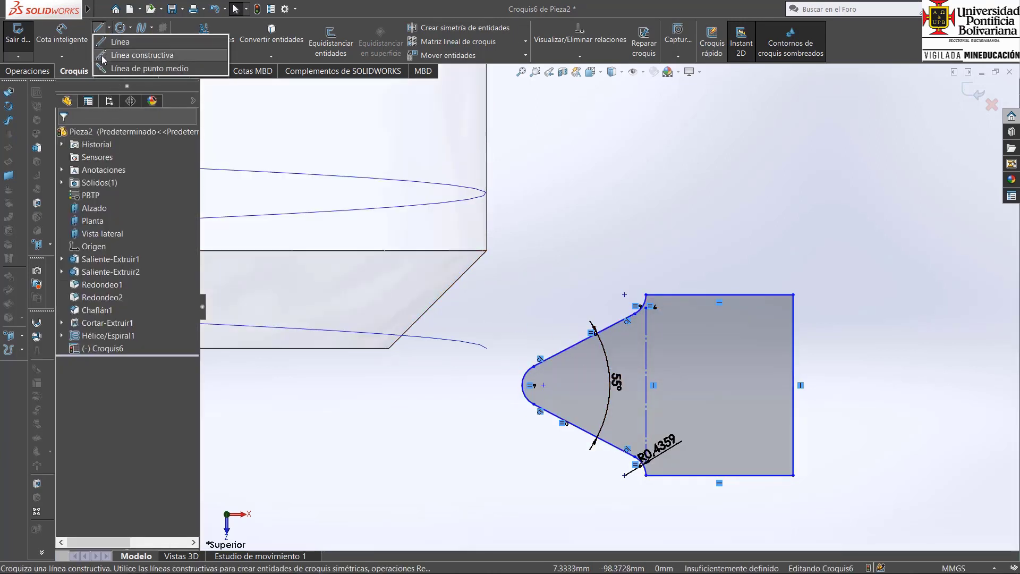
left_click(142, 55)
left_click(624, 294)
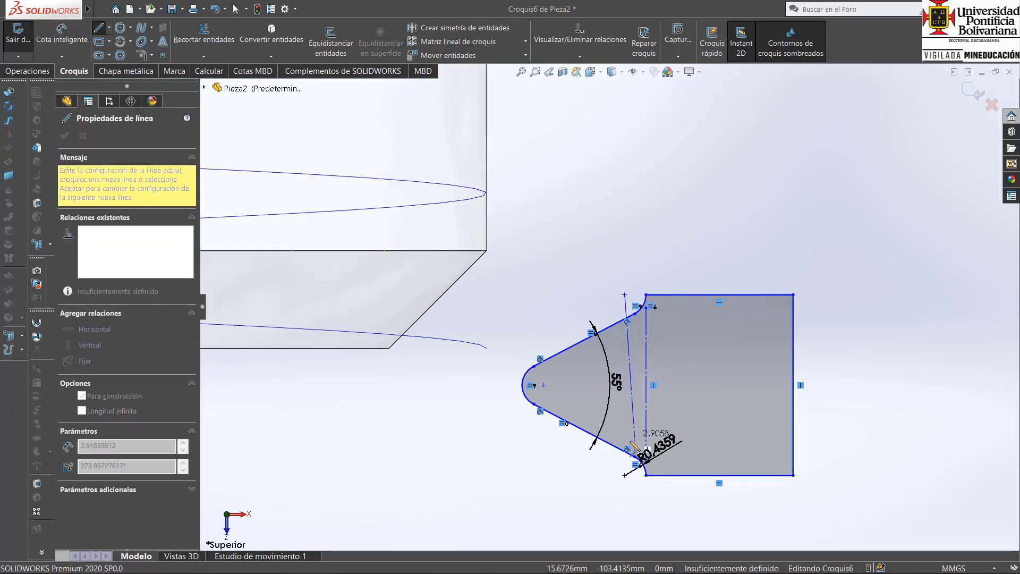
double_click(625, 475)
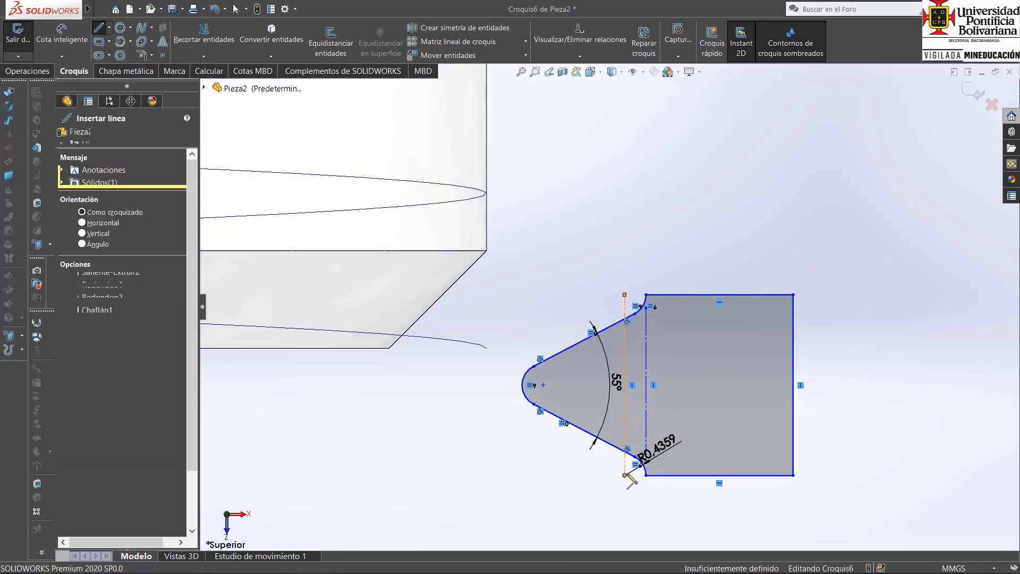
key("Escape")
Draw two horizontal construction lines joining the midpoints of both vertical construction lines and continuing to the tip fillet's centre, about 0.44 and 1.67 mm long.
left_click(104, 29)
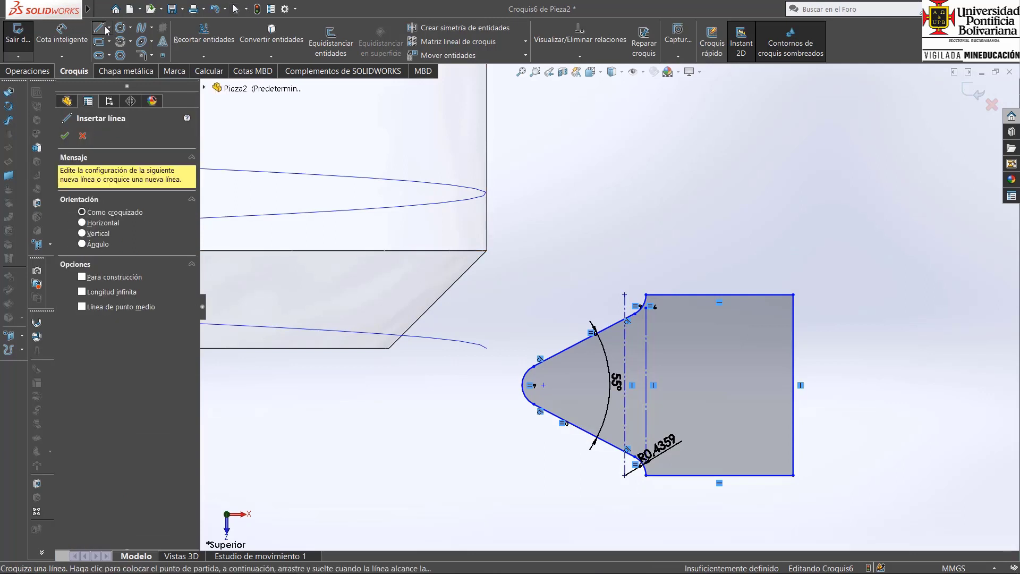
left_click(109, 27)
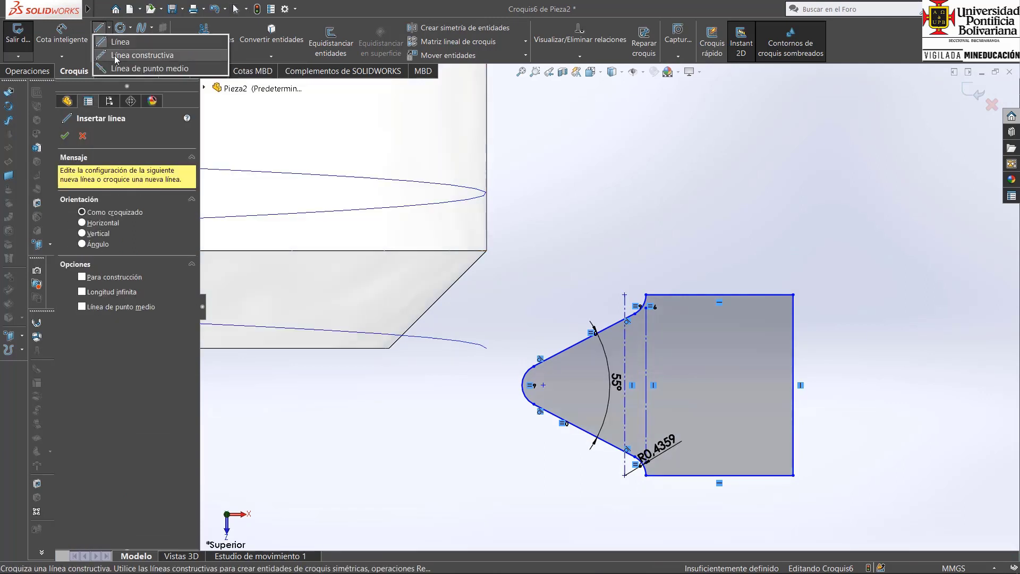
left_click(142, 55)
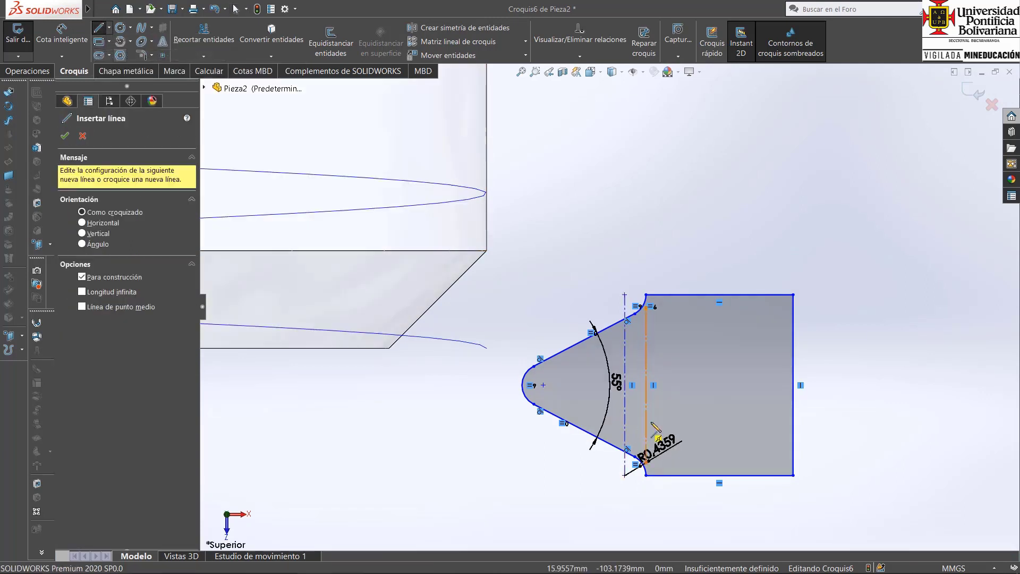
left_click(646, 385)
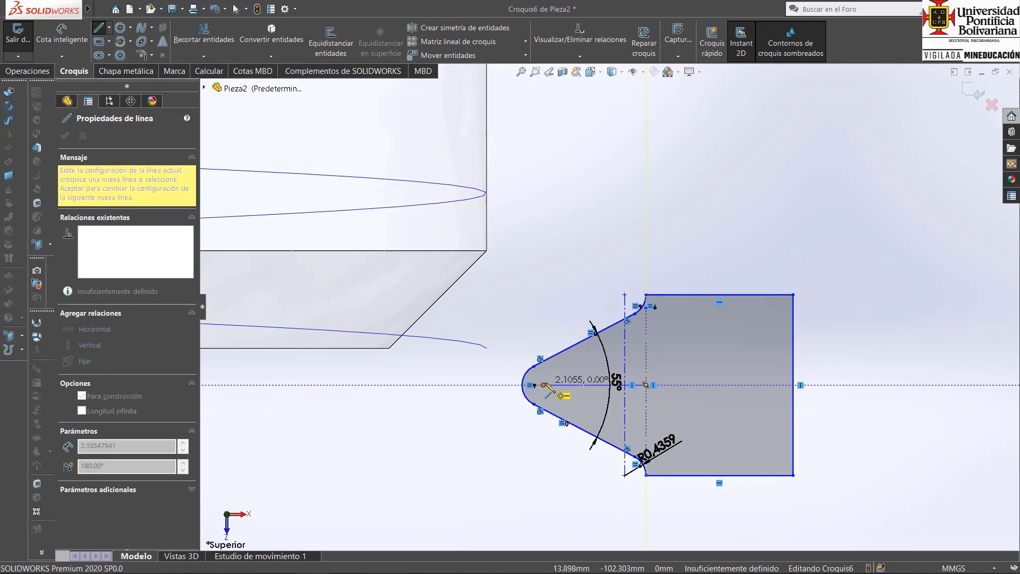
left_click(625, 385)
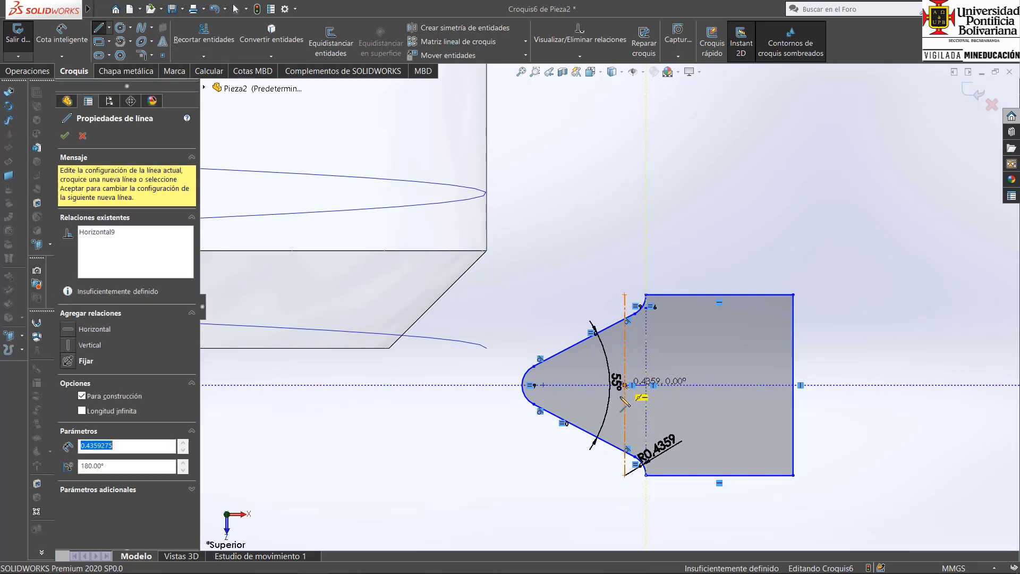
left_click(543, 385)
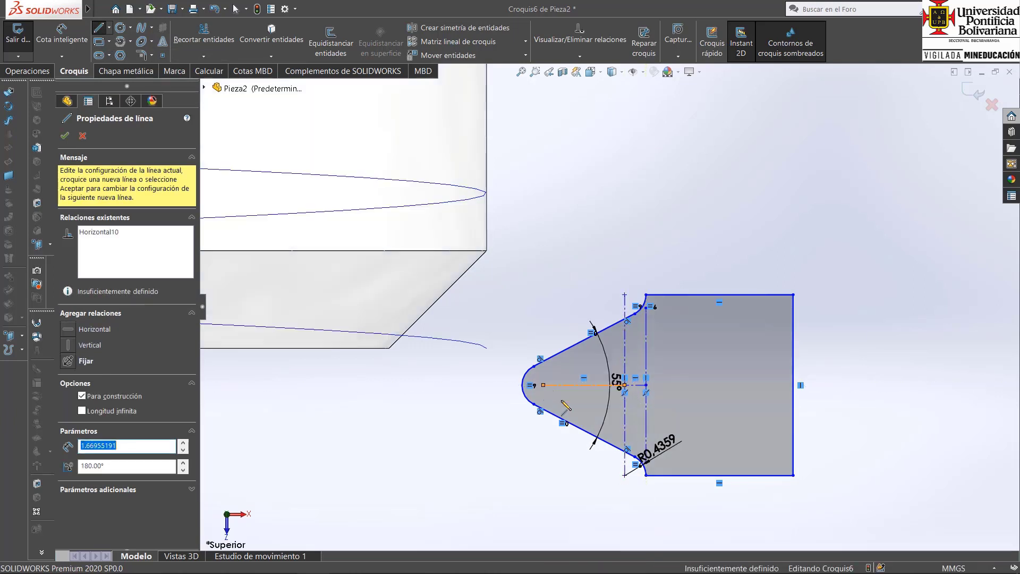
key("Escape")
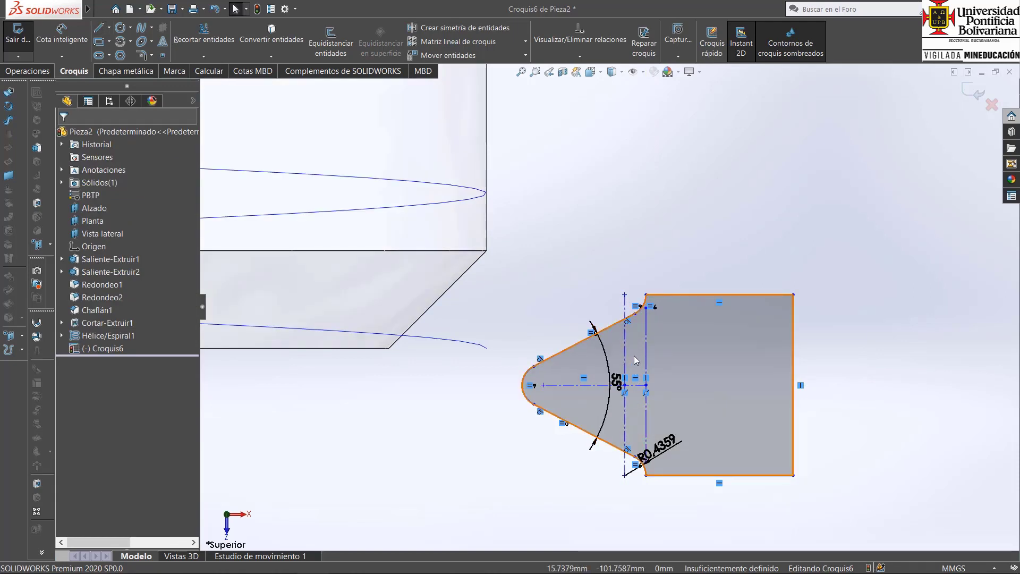
Dimension the vertical construction line between the base fillet centres to 3,175 mm.
left_click(62, 35)
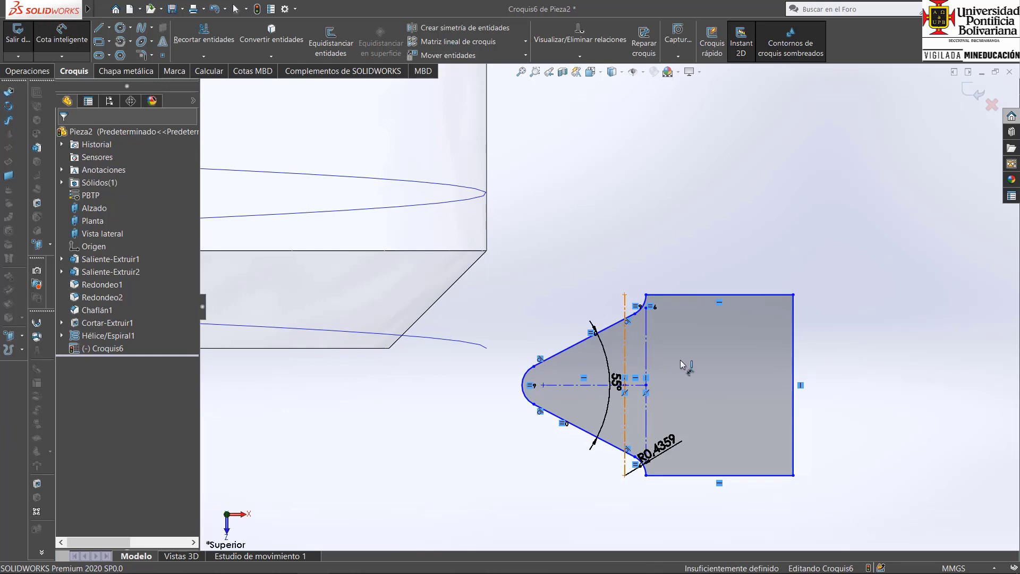
left_click(626, 367)
left_click(739, 372)
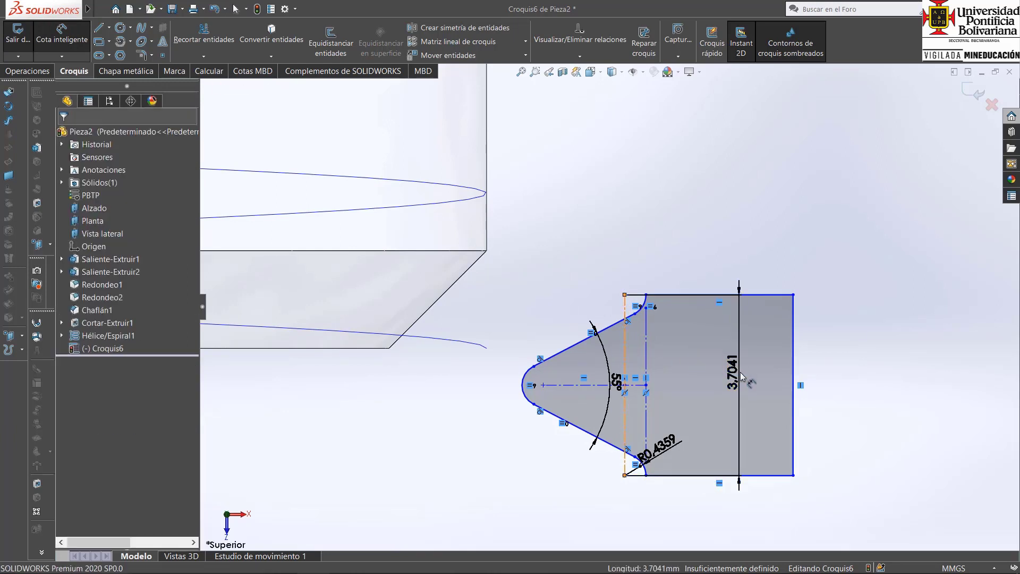
type("3,175")
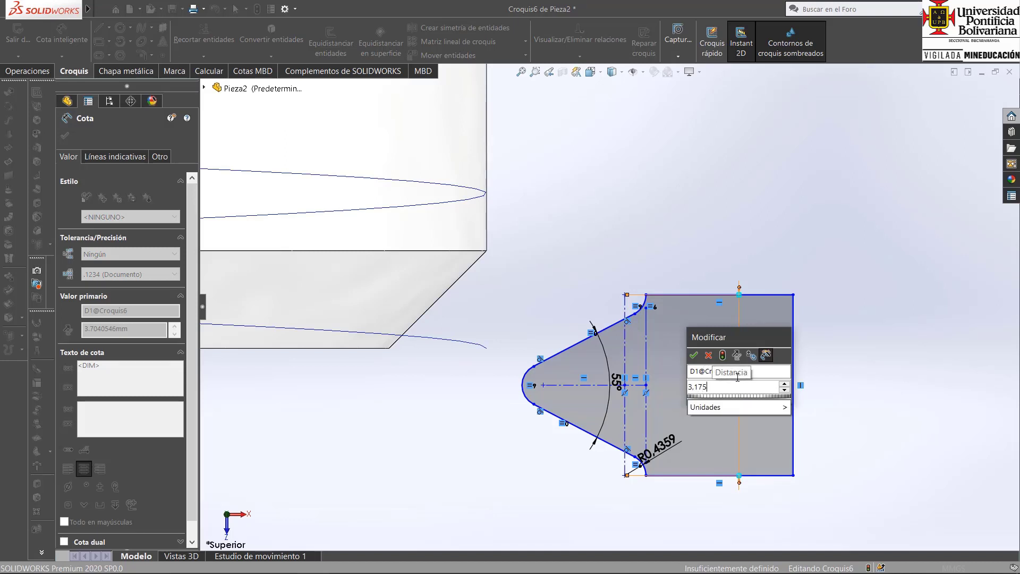
key("Return")
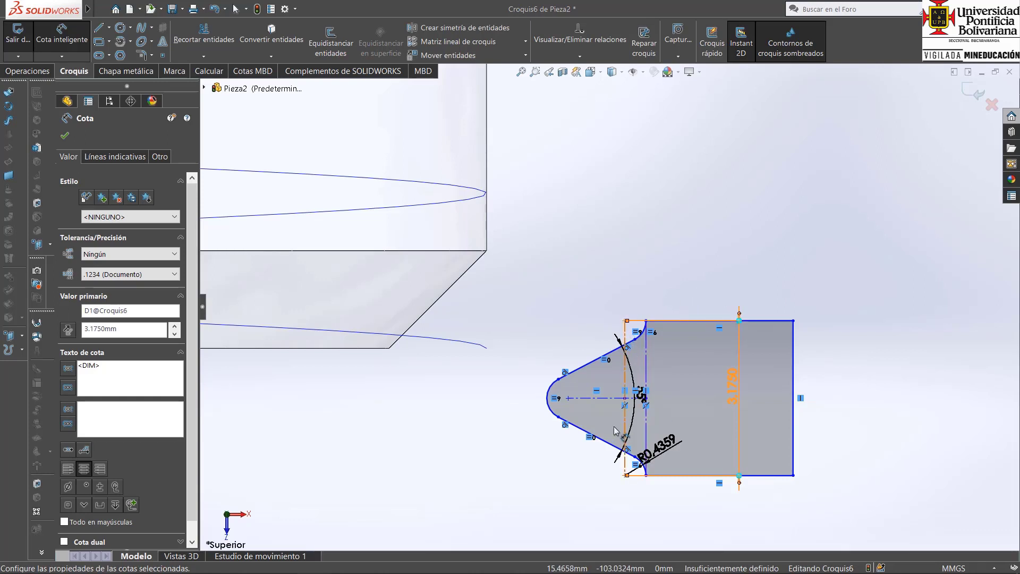
left_click(612, 398)
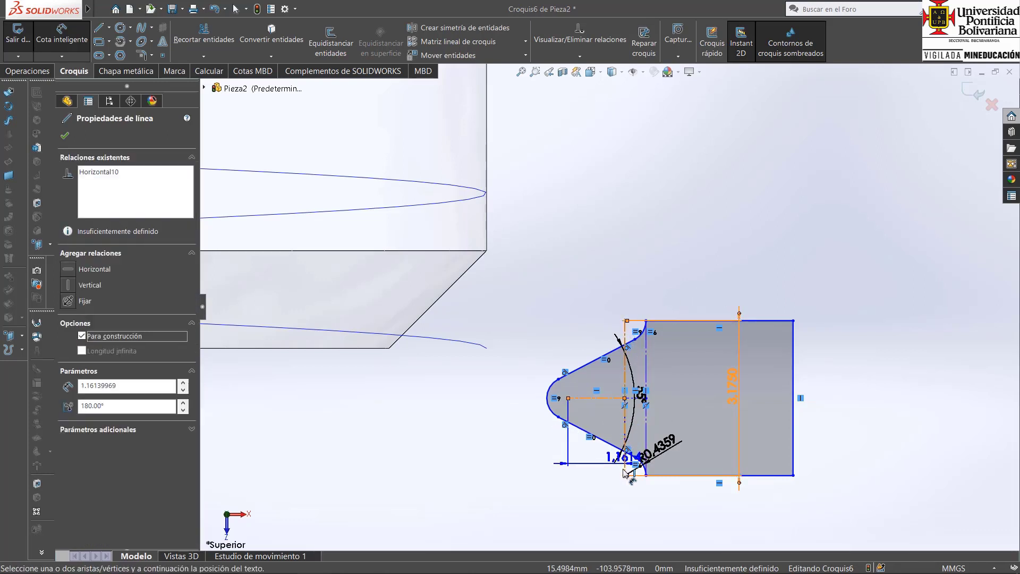
left_click(625, 474)
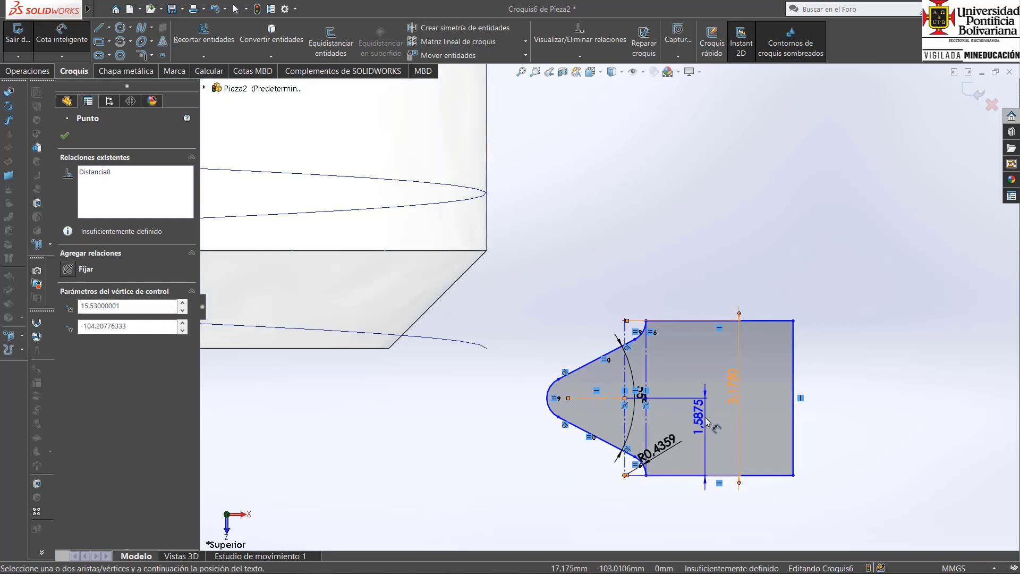
left_click(705, 423)
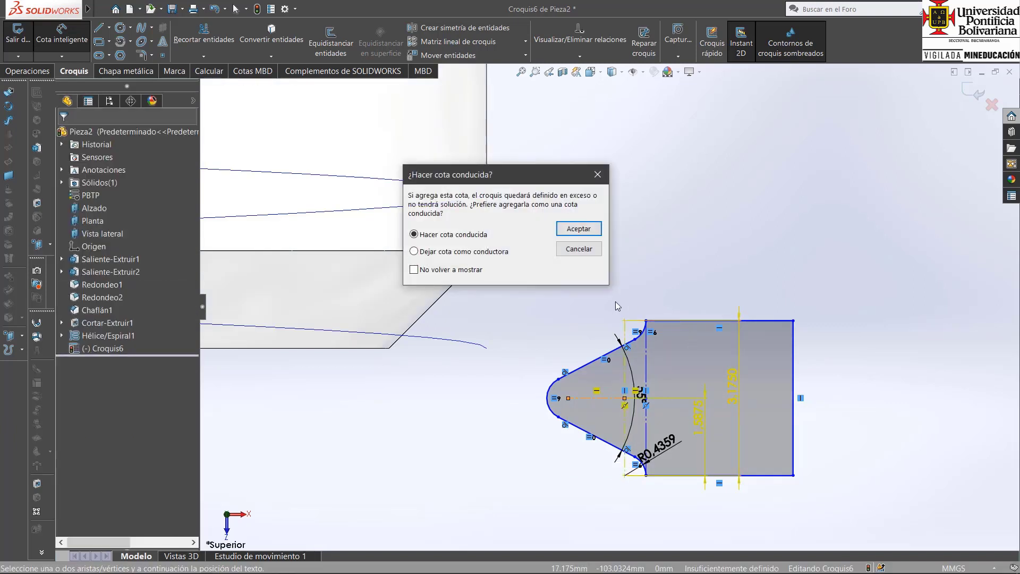
left_click(576, 249)
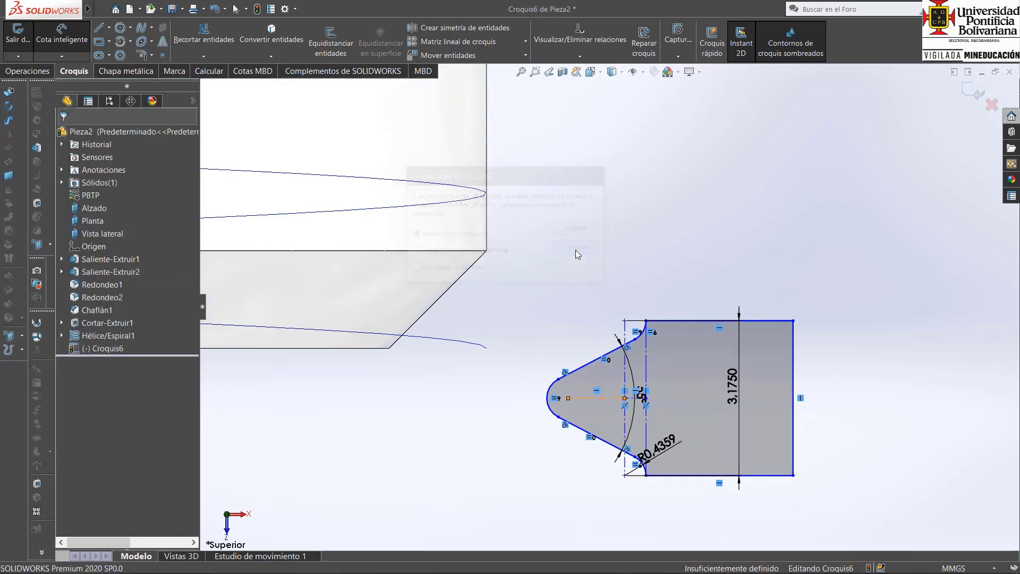
left_click(641, 330)
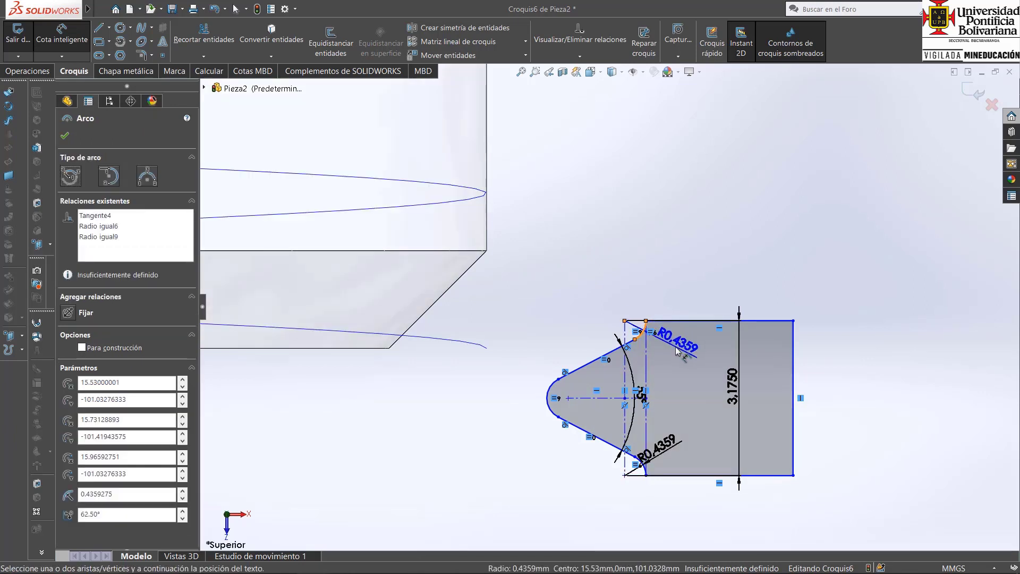
key("Escape")
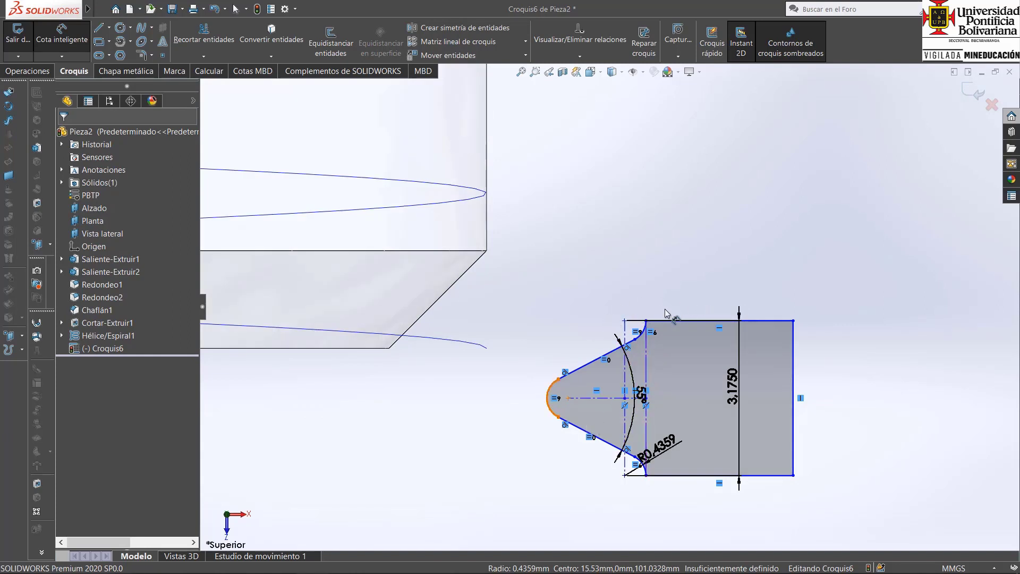
Dimension the profile's upper horizontal line to 2 mm and finish dimensioning.
left_click(722, 320)
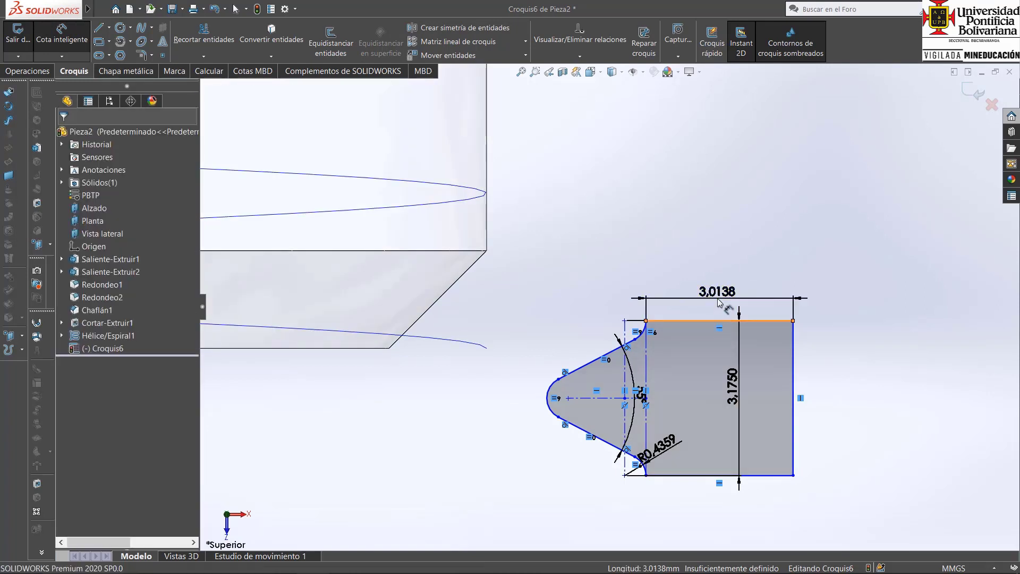
left_click(718, 303)
type("2")
key("Return")
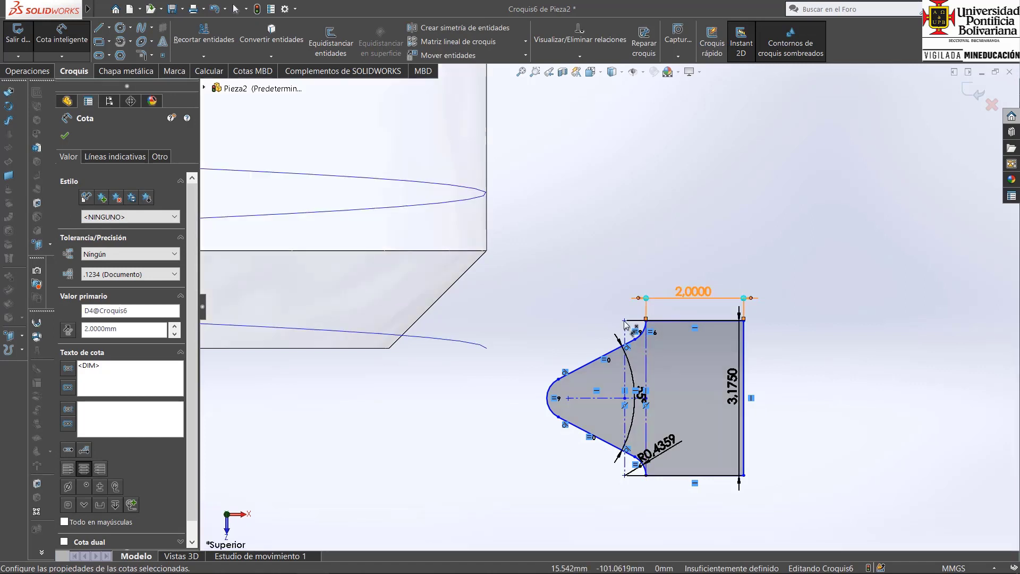
right_click(615, 273)
left_click(658, 307)
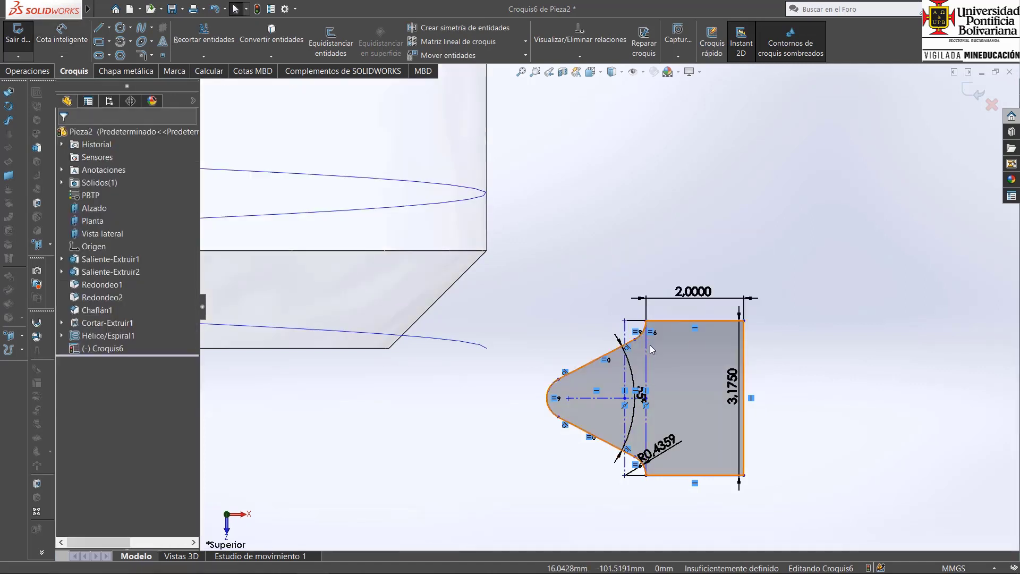
Make the two vertical construction lines of the thread profile parallel.
left_click(646, 349)
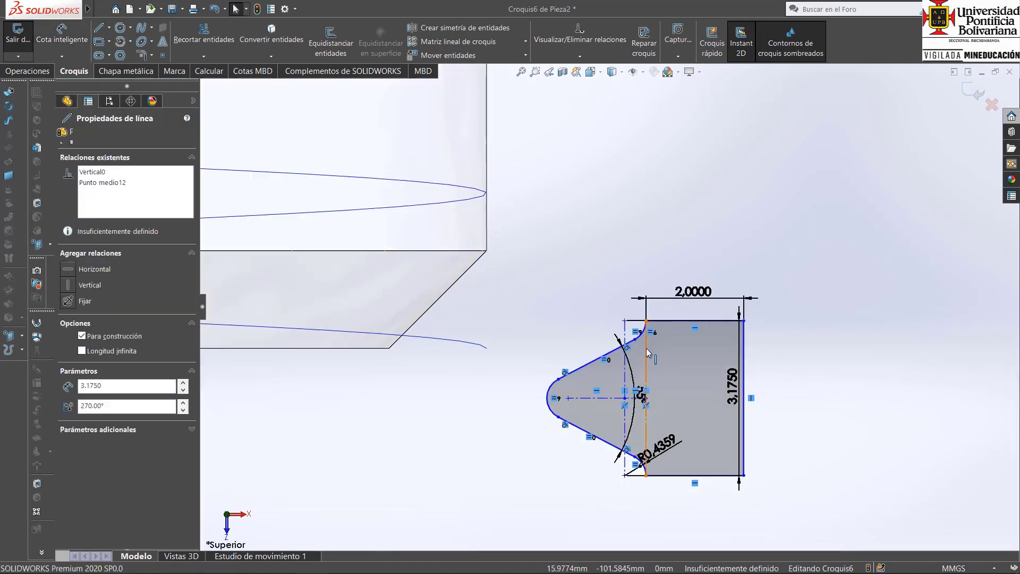
left_click(625, 380, "ctrl")
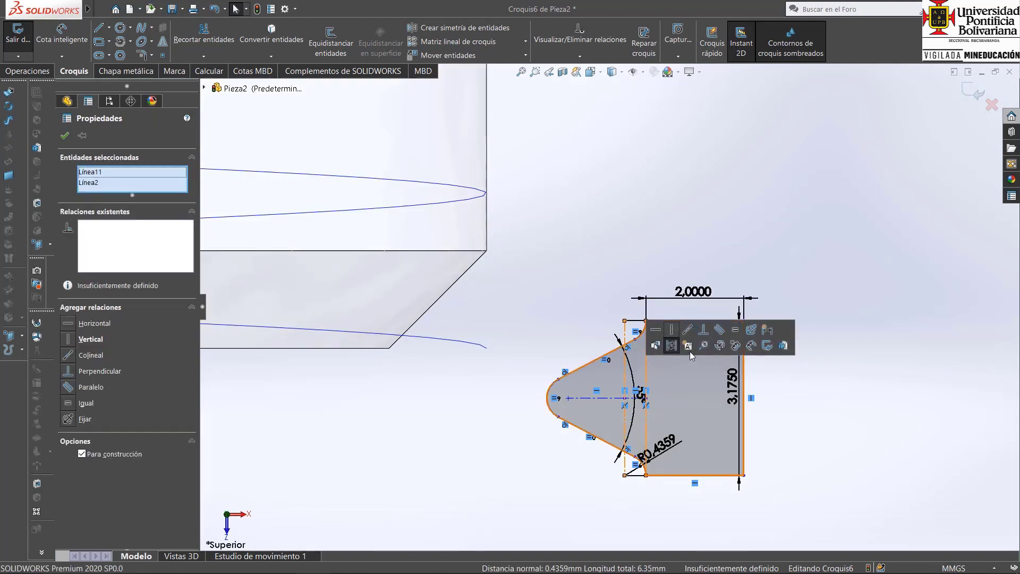
left_click(658, 231)
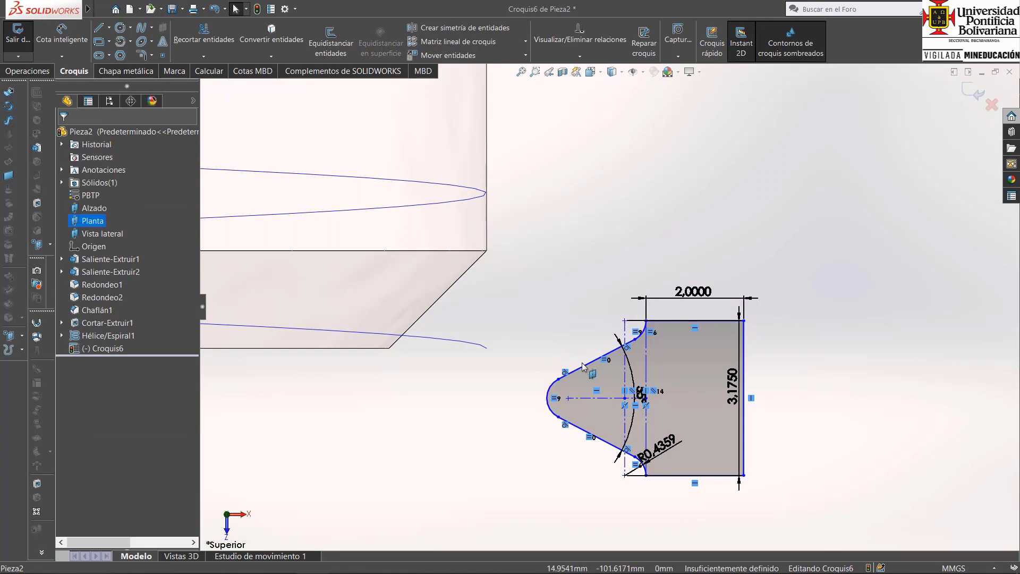
Try a pierce relation between the upper endpoint of the outer vertical construction line and the helix, and undo it.
middle_click_drag(580, 367, 580, 381)
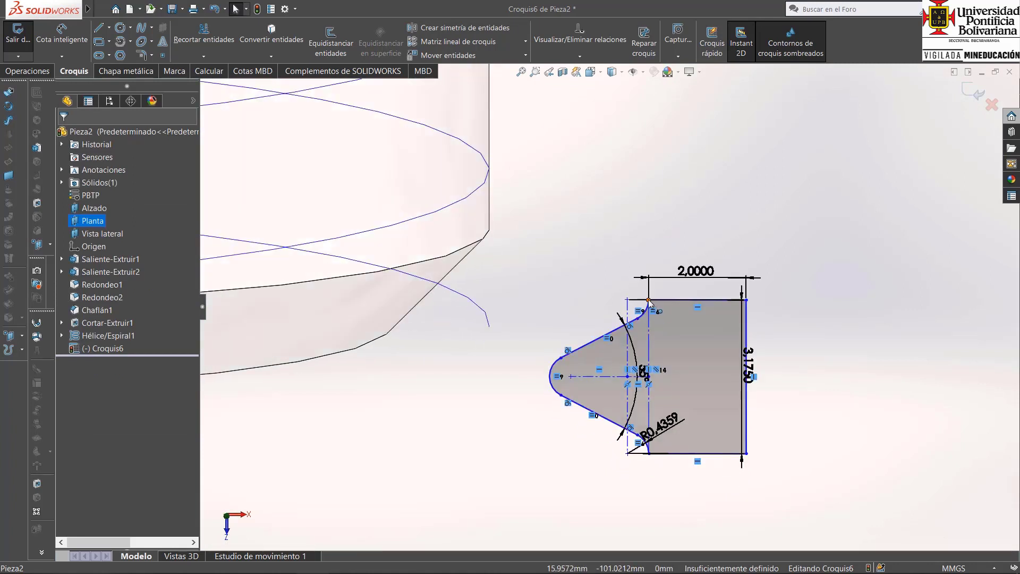
left_click(648, 301)
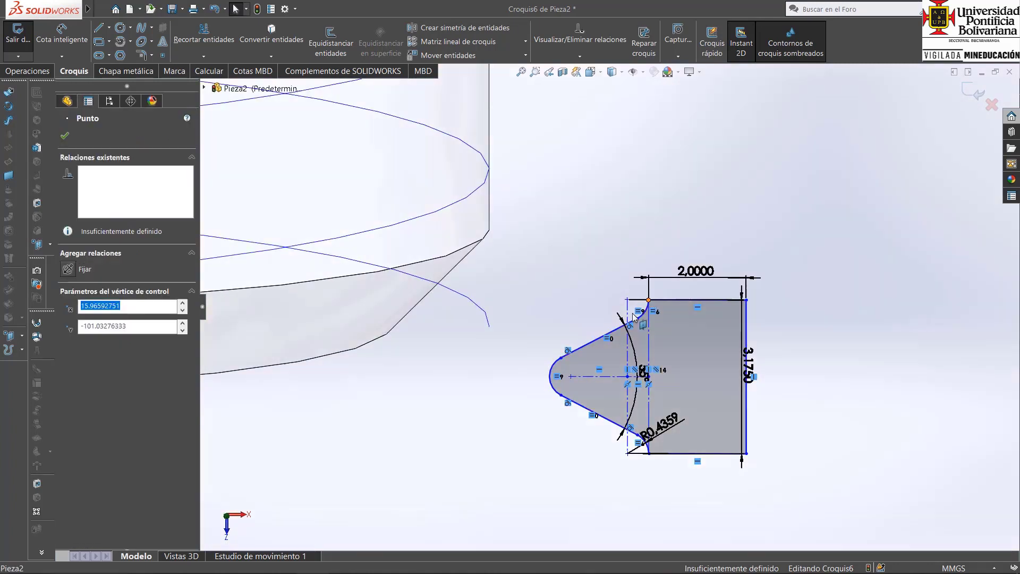
left_click(489, 320, "ctrl")
left_click(78, 340)
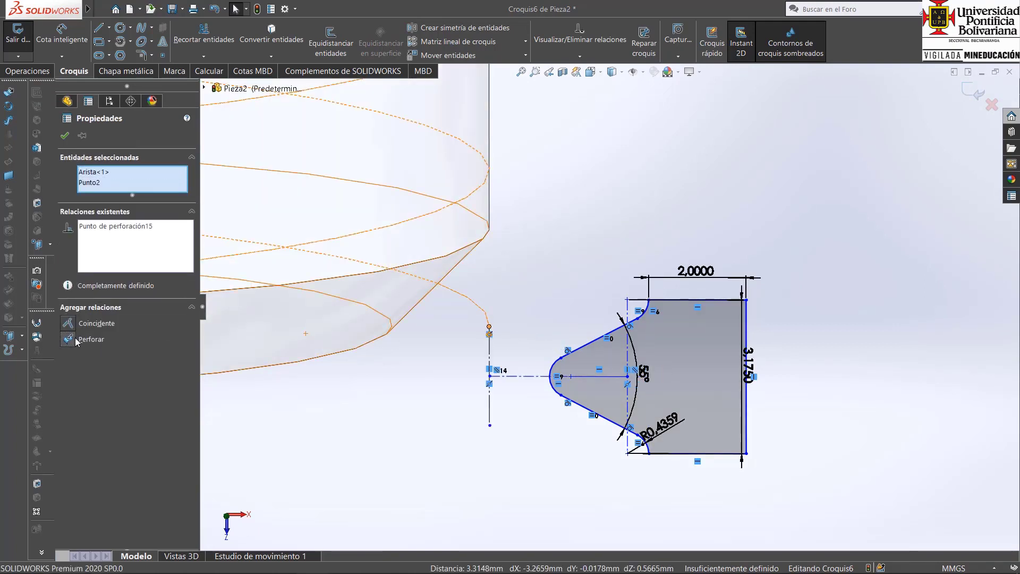
key("ctrl+z")
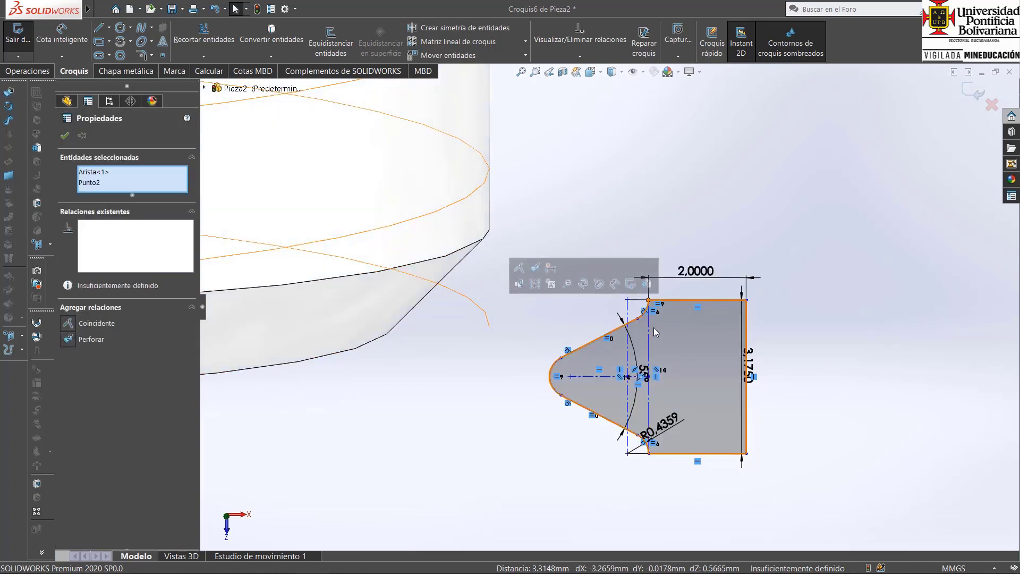
Add a pierce relation (Perforar) between the outer endpoint of the thread profile's upper base fillet and the helix.
left_click(846, 283)
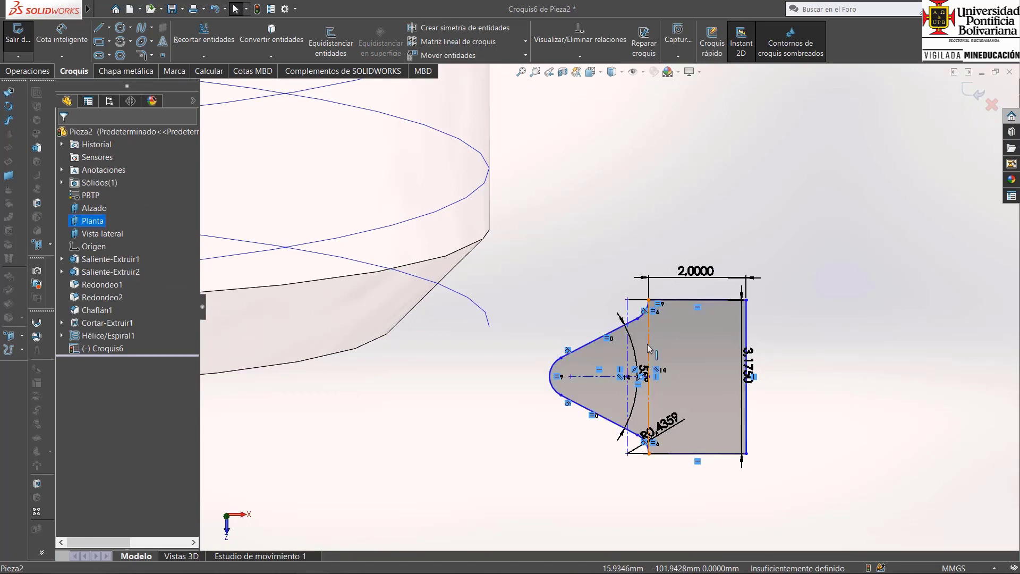
left_click_drag(650, 346, 662, 349)
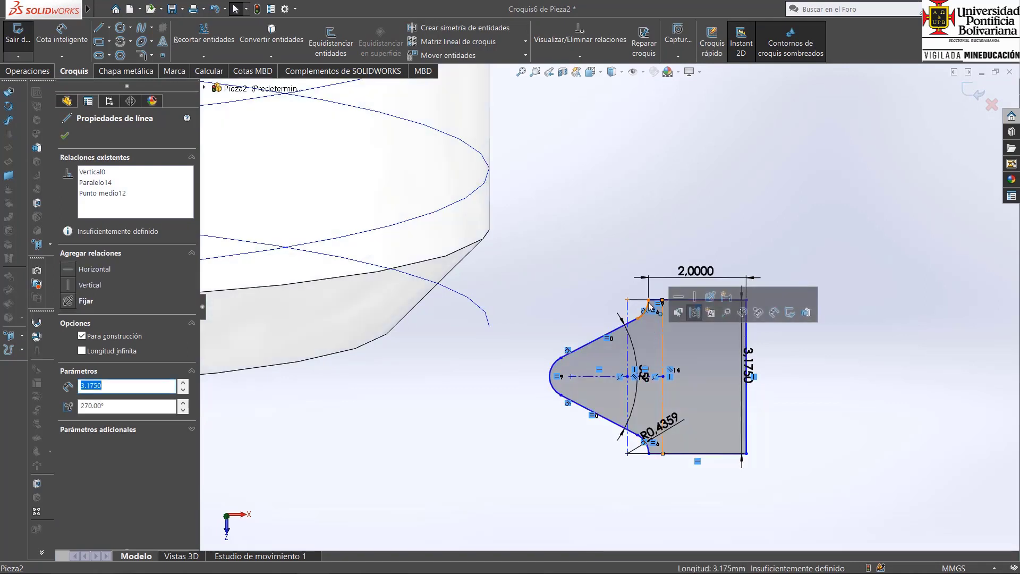
left_click(648, 301)
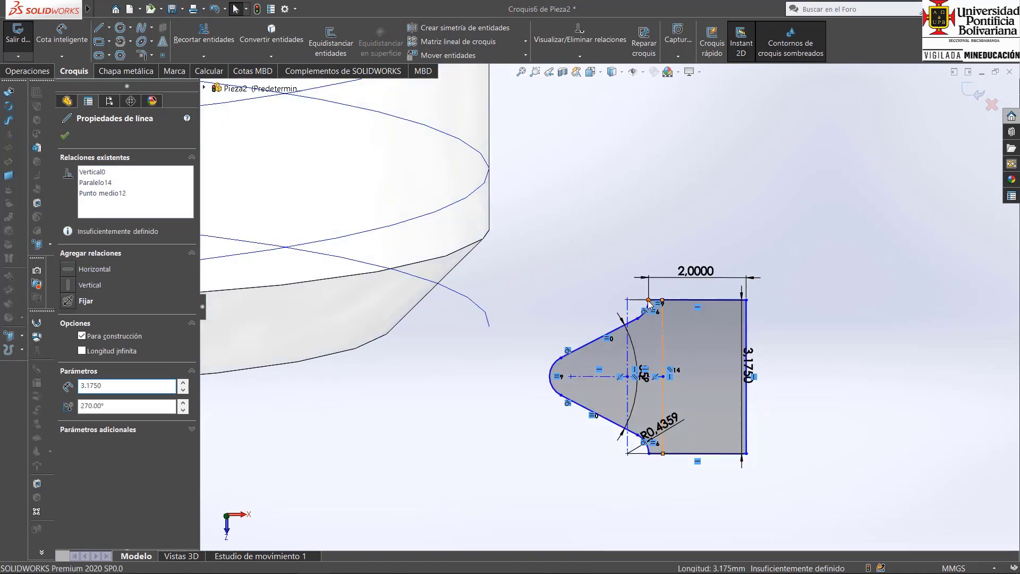
left_click(486, 319, "ctrl")
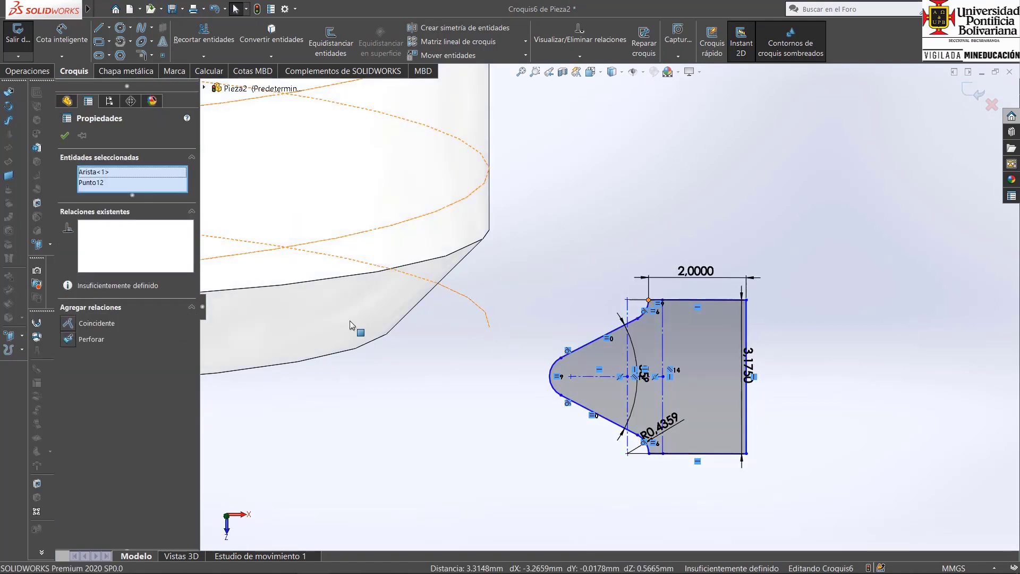
left_click(69, 340)
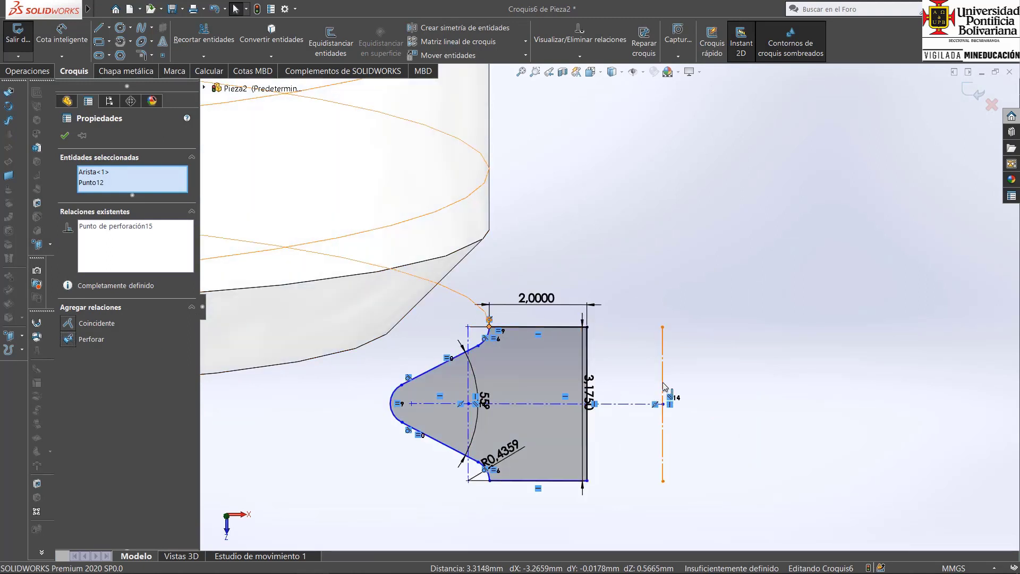
Move the outer vertical construction line back inside the thread profile, near its fillets, and exit the sketch.
left_click_drag(565, 385, 510, 381)
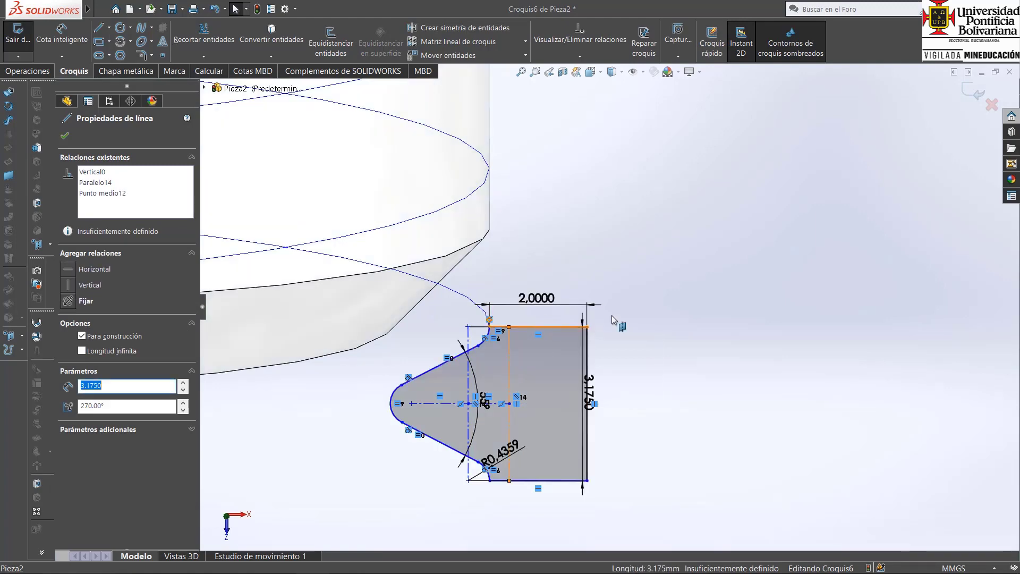
left_click(652, 292)
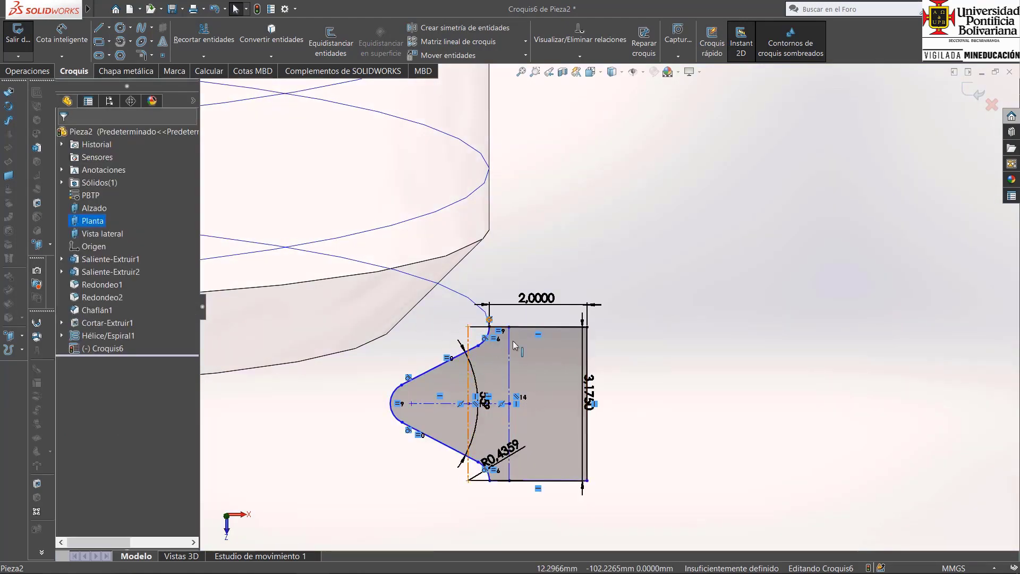
middle_click_drag(616, 417, 588, 422)
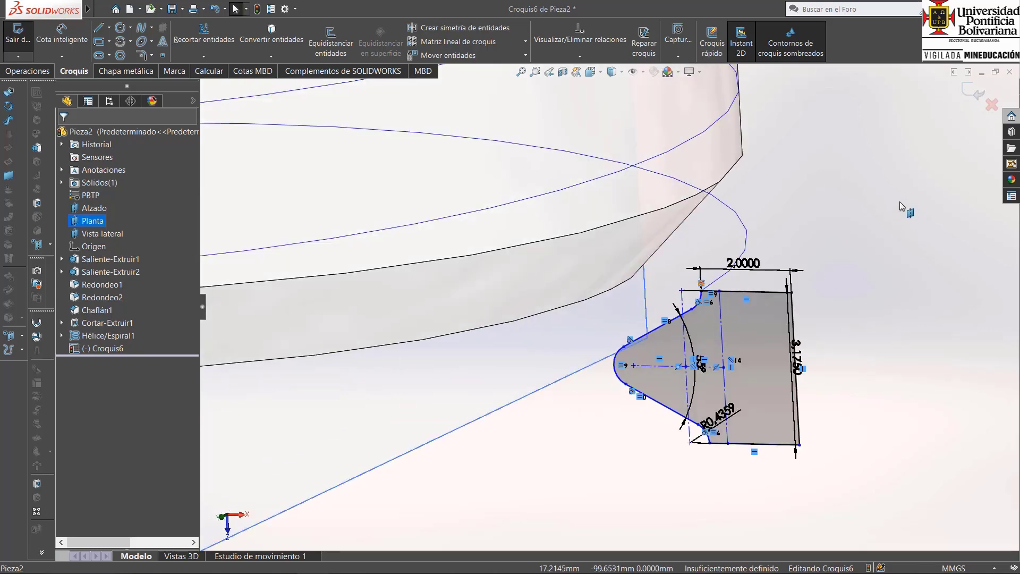
left_click(971, 94)
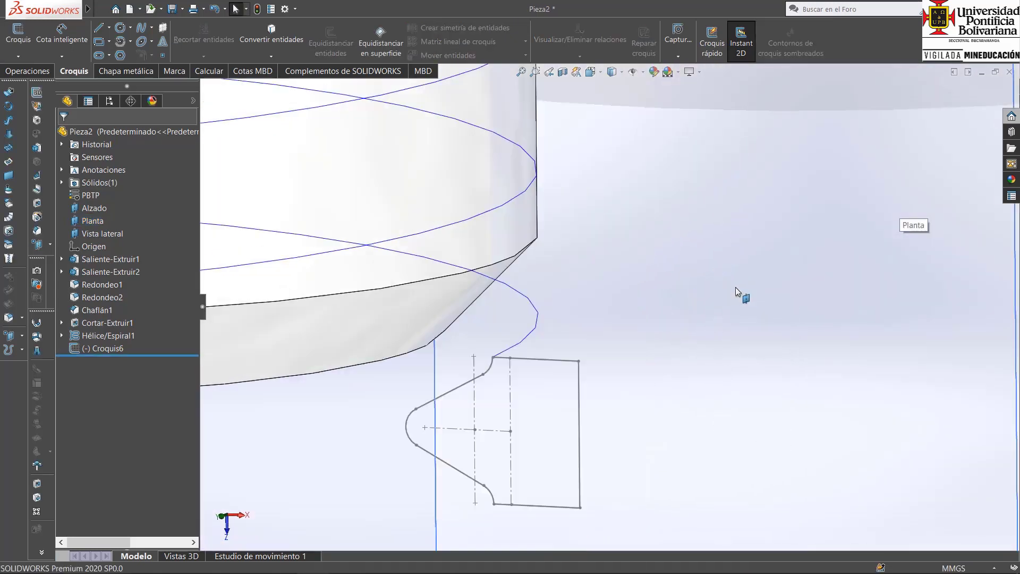
Try a swept cut using the thread profile Croquis6 along the helix Hélice/Espiral1.
key("ctrl+7")
scroll(550, 411, "down", 4)
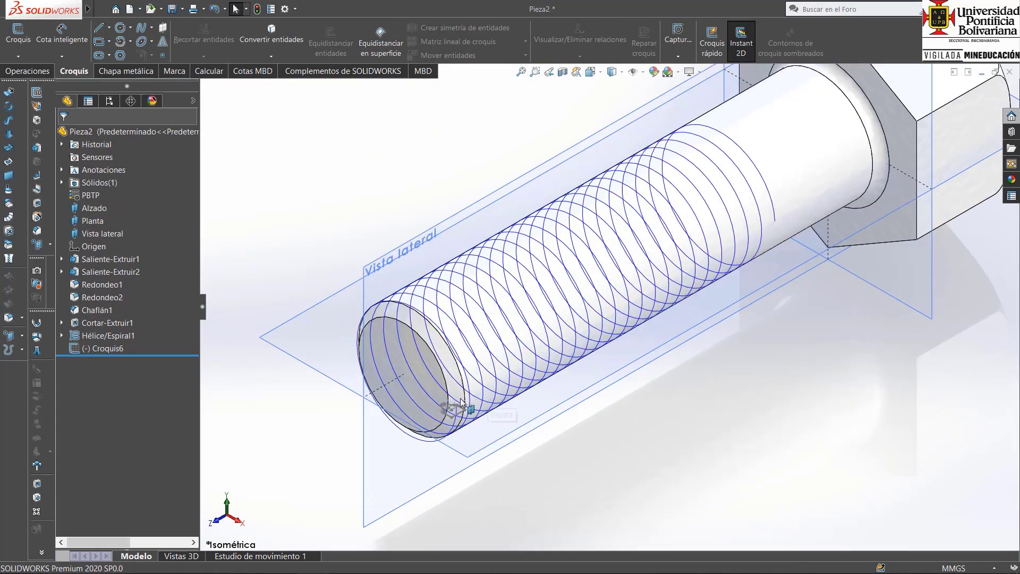
scroll(461, 402, "down", 4)
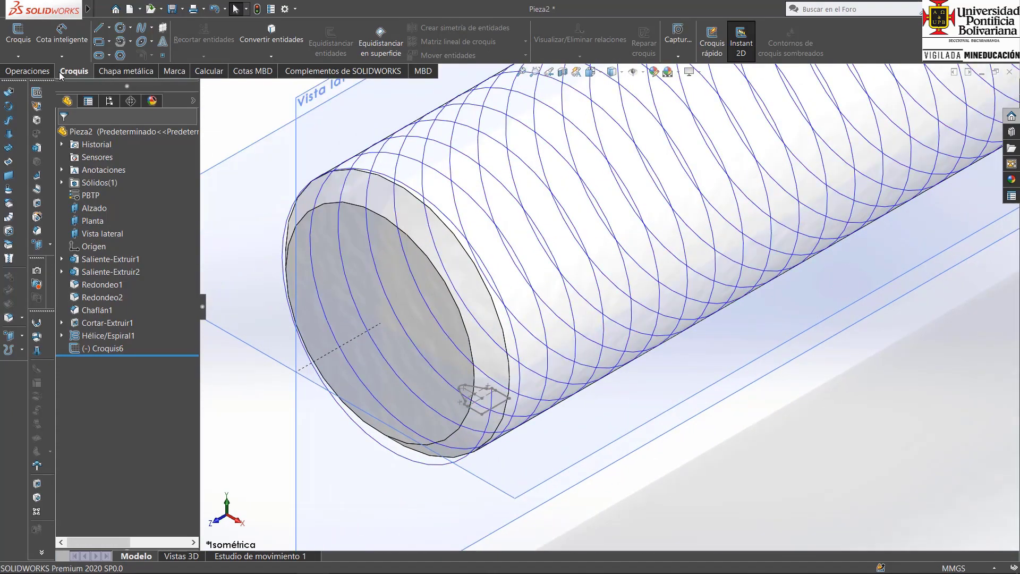
left_click(37, 71)
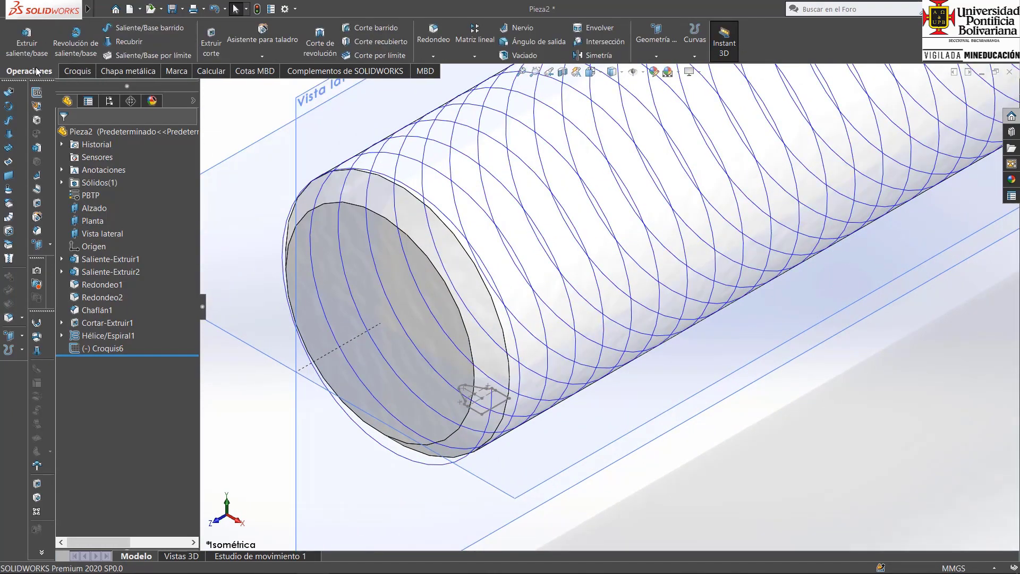
left_click(365, 29)
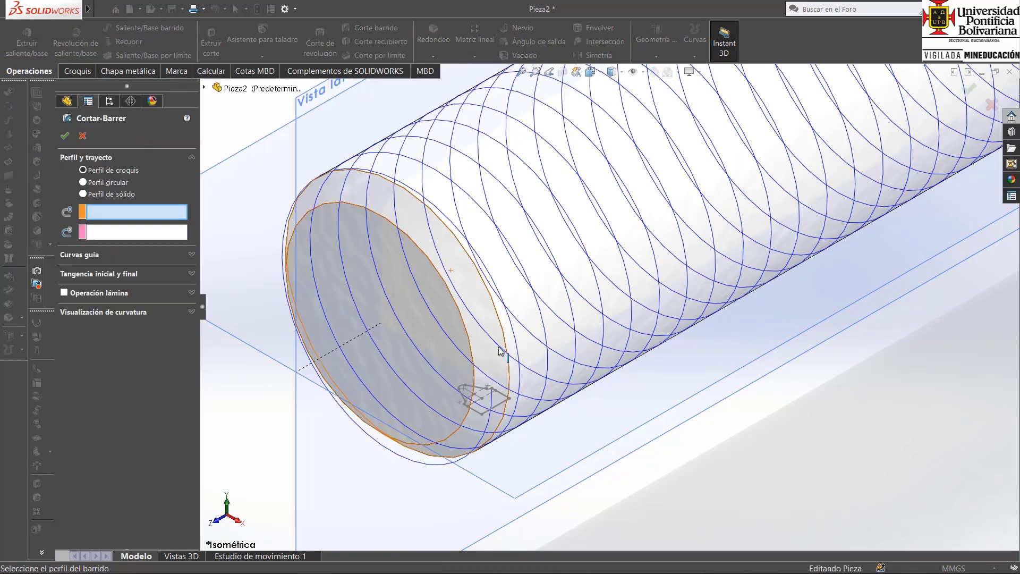
left_click(500, 407)
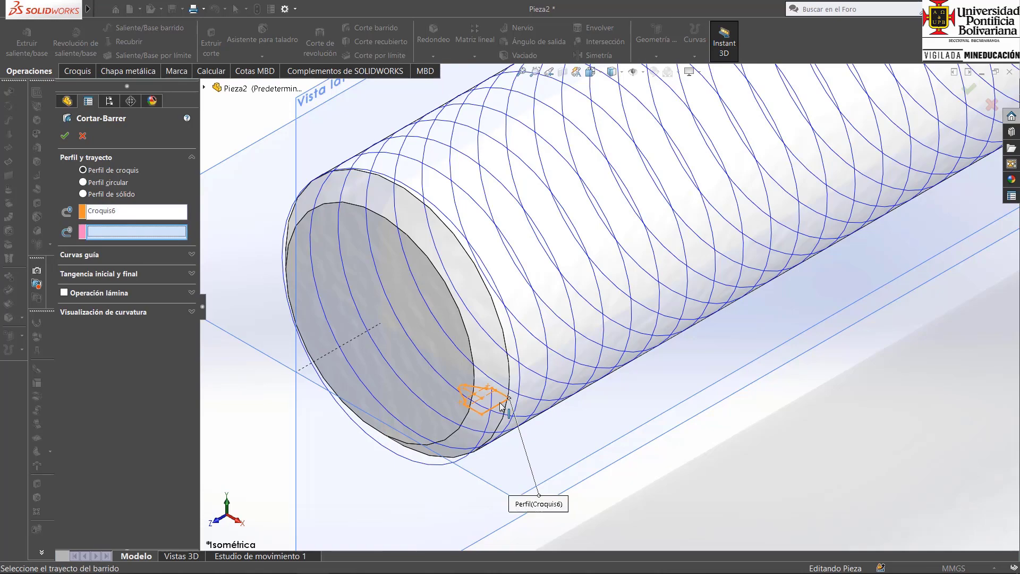
left_click(546, 369)
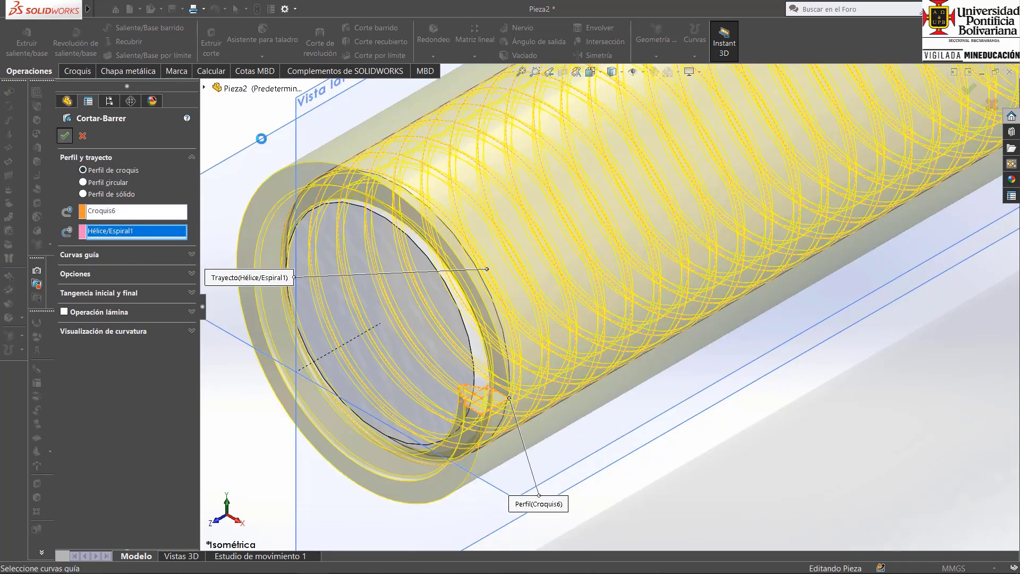
scroll(762, 243, "up", 5)
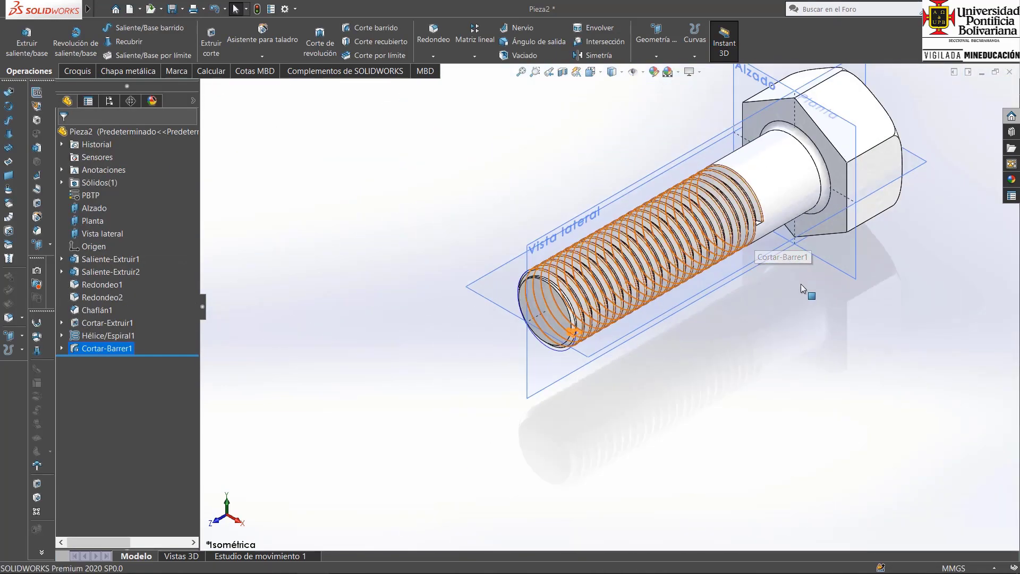
left_click(799, 284)
Hide the helix Hélice/Espiral1 and inspect the cut thread.
left_click(110, 331)
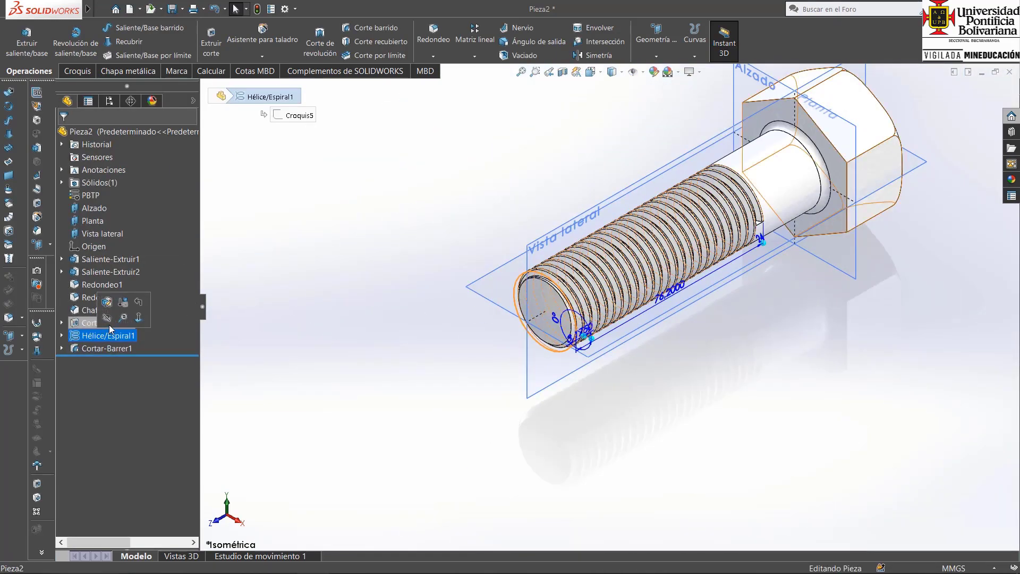
left_click(107, 319)
scroll(748, 245, "down", 4)
mouse_move(658, 307)
middle_mouse_down()
mouse_move(606, 298)
mouse_move(657, 301)
middle_mouse_up()
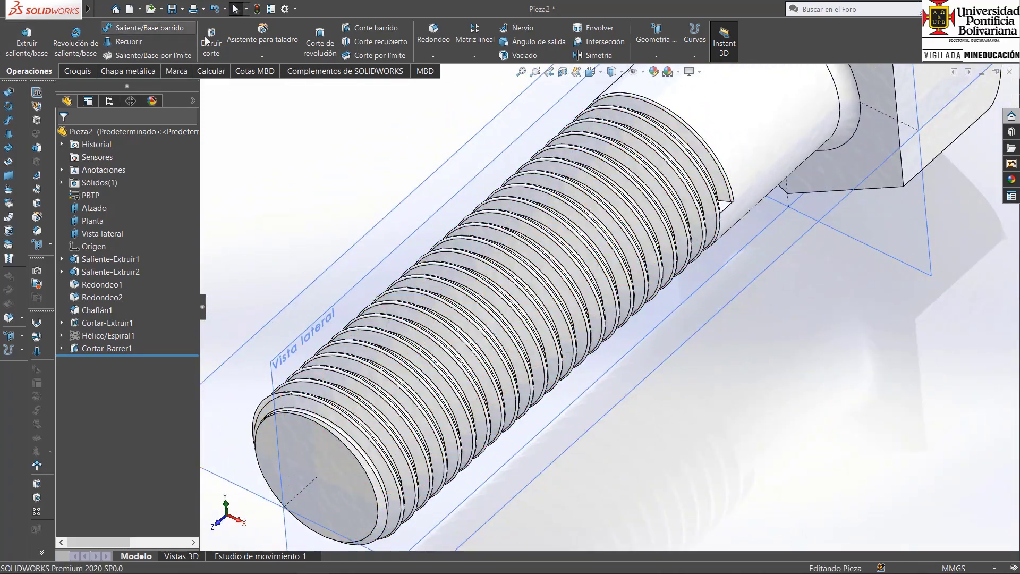
Undo the swept cut and show the helix Hélice/Espiral1 again.
left_click(213, 8)
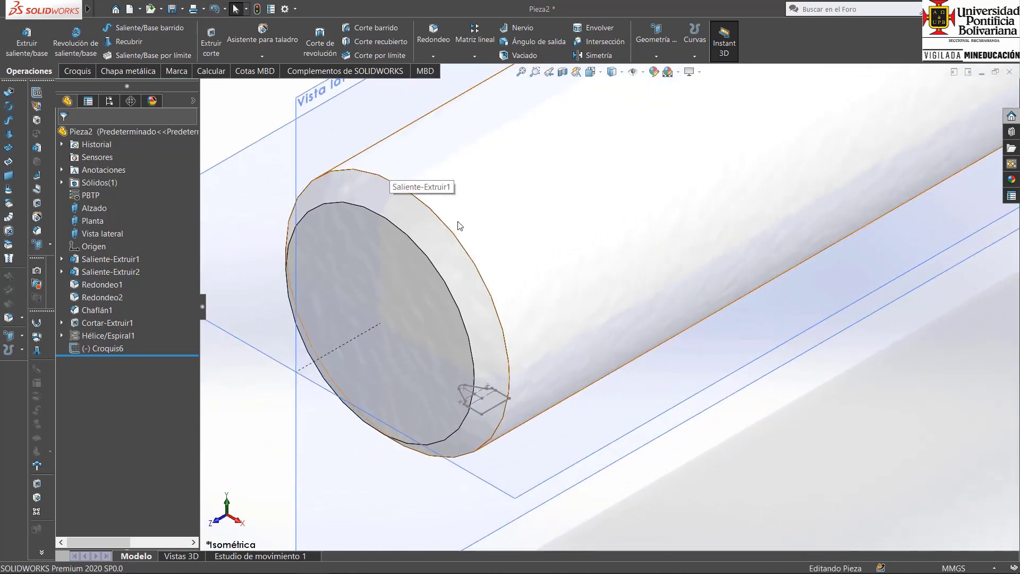
left_click(103, 336)
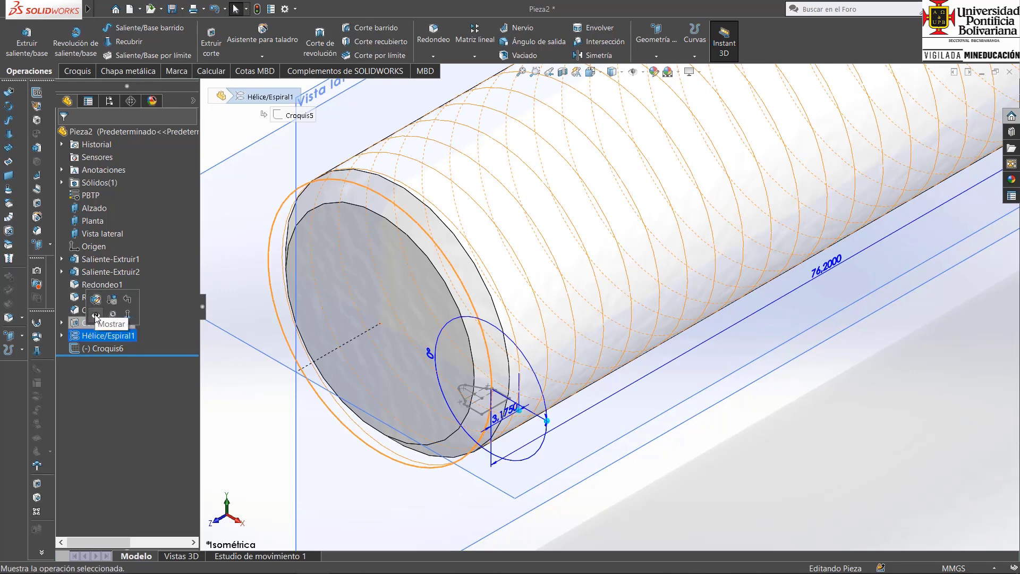
left_click(682, 493)
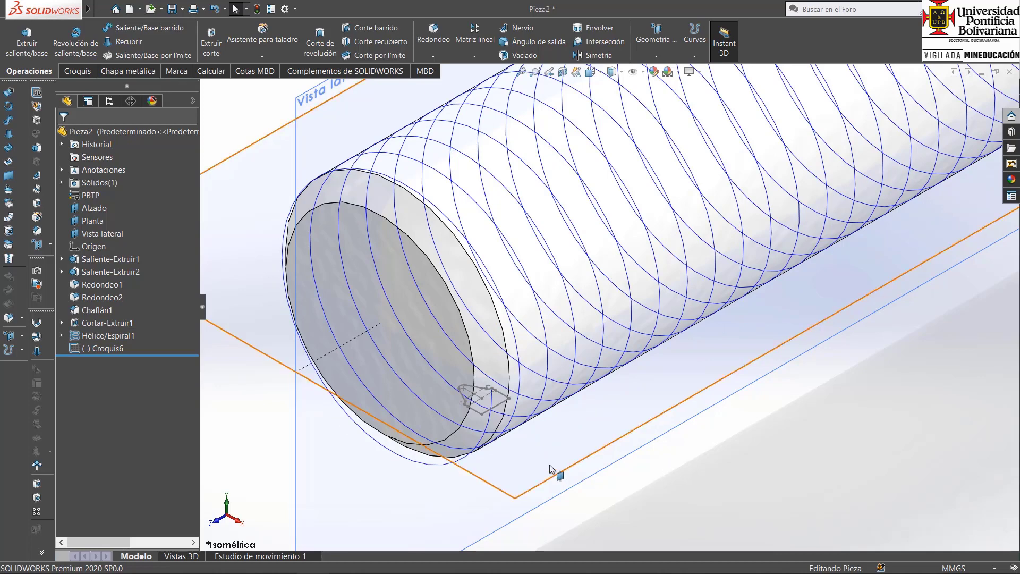
Cut the thread into the shank with a swept cut of profile Croquis6 along the path Hélice/Espiral1.
left_click(359, 29)
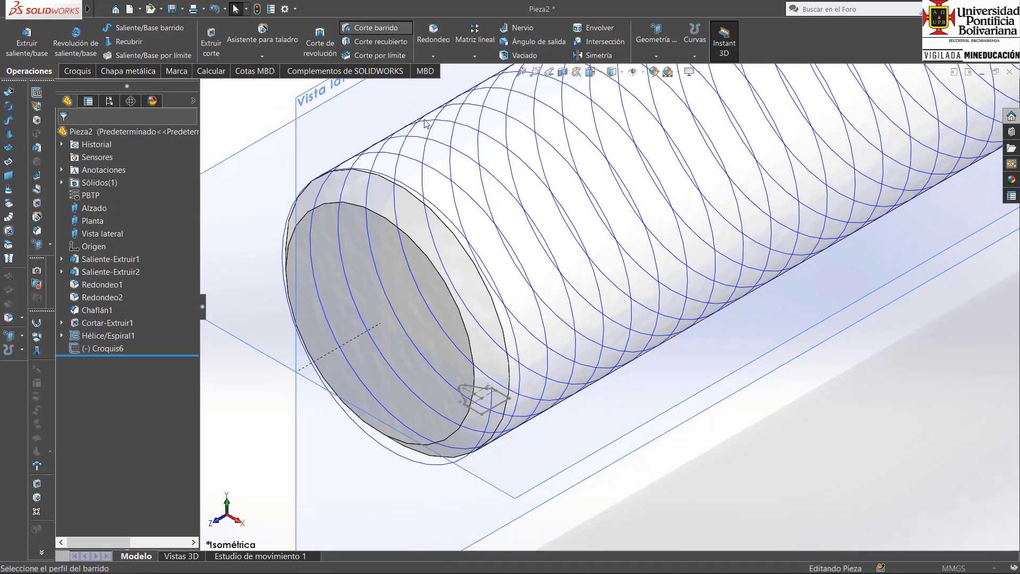
left_click(501, 408)
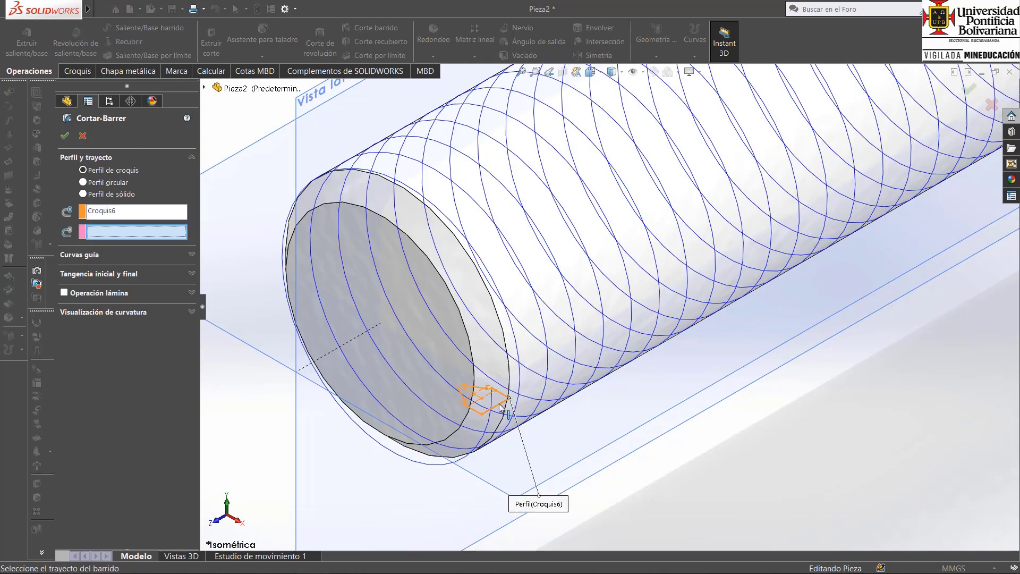
left_click(545, 388)
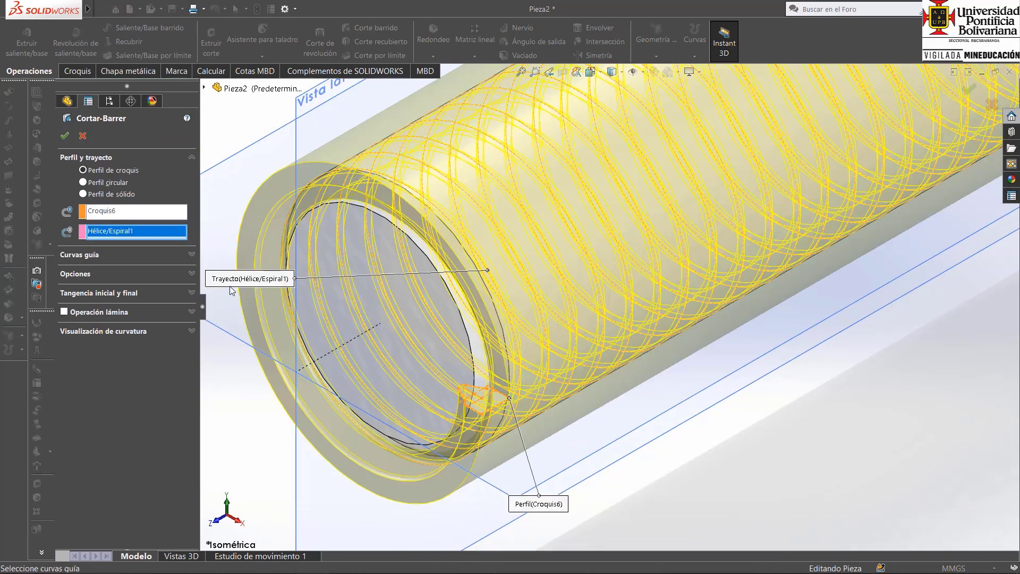
left_click(65, 136)
scroll(822, 272, "up", 5)
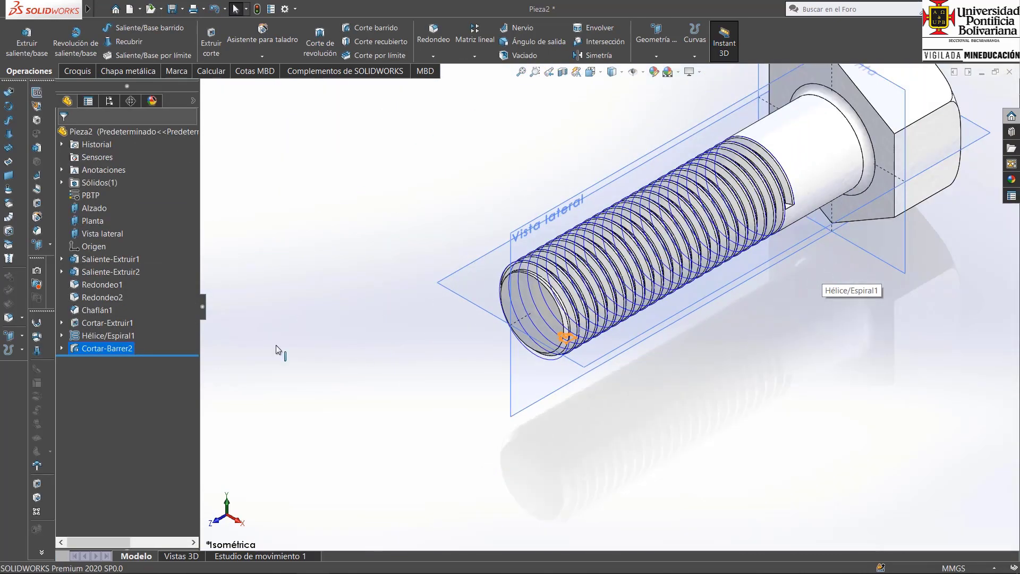
Hide the helix curve Hélice/Espiral1 on the threaded bolt.
left_click(93, 337)
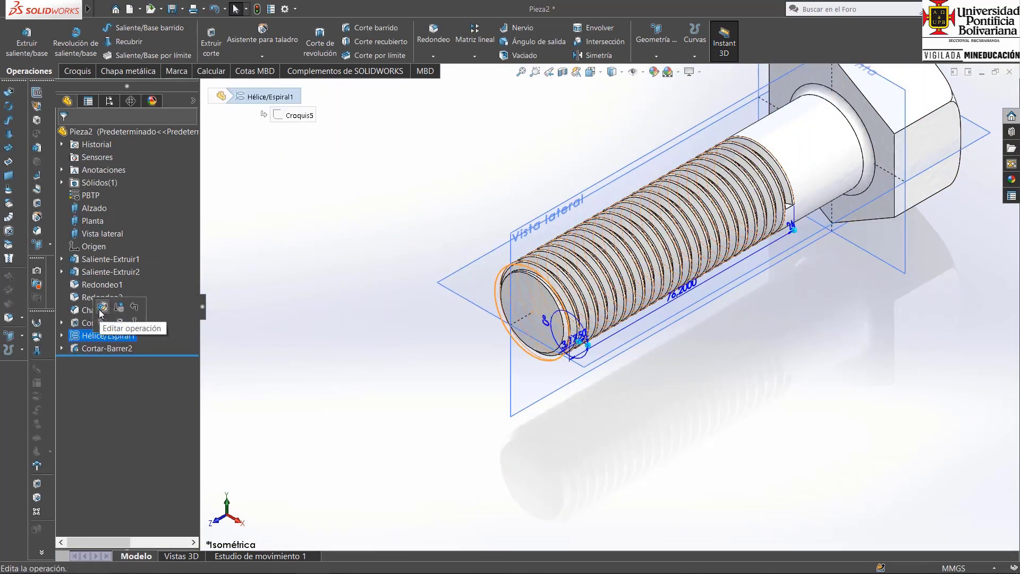
left_click(102, 323)
middle_click_drag(798, 269, 770, 301)
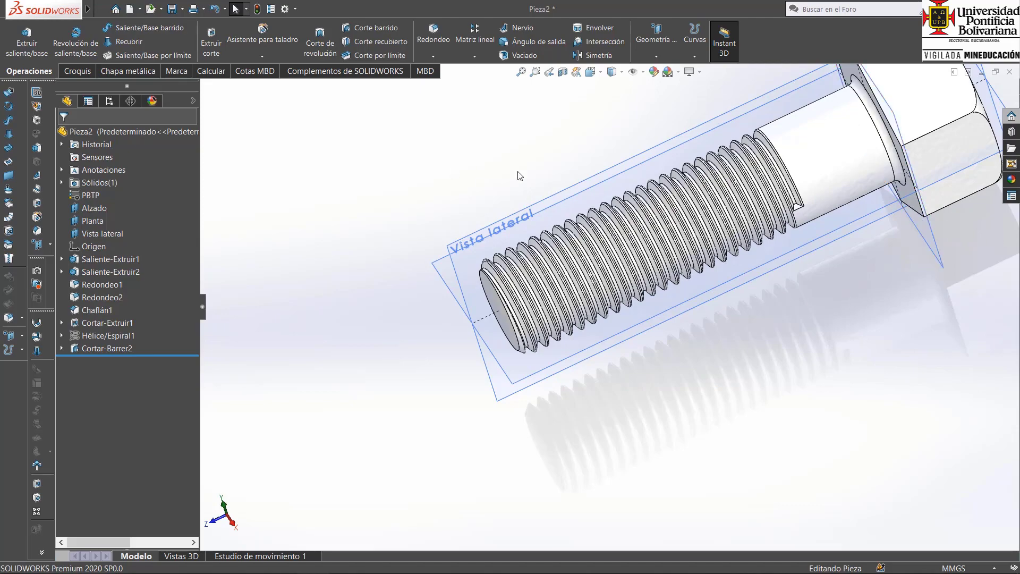
Start an extruded cut on the flat end face of the thread groove and convert the face's edges into its sketch.
left_click(212, 40)
scroll(792, 220, "down", 8)
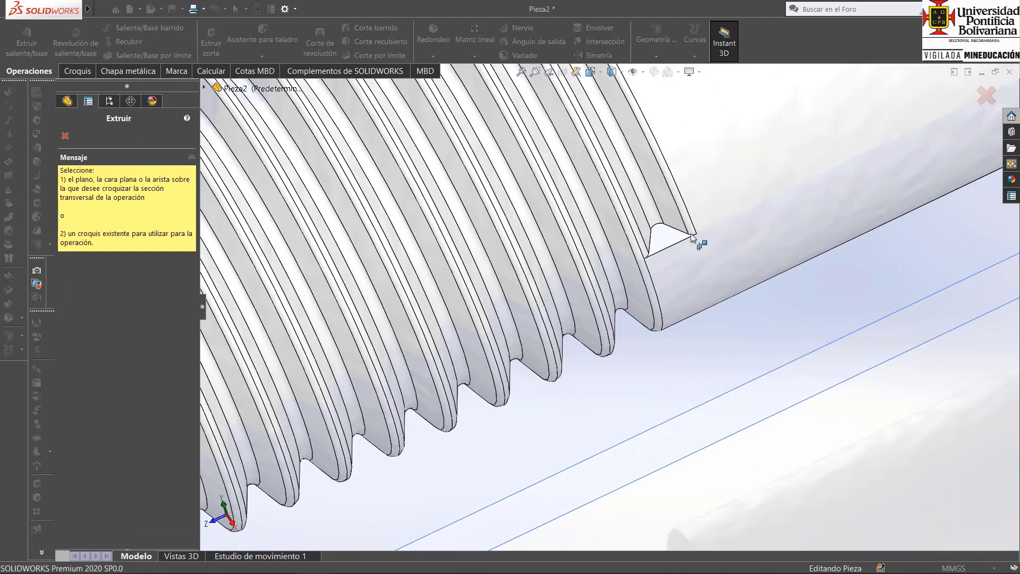
left_click(666, 235)
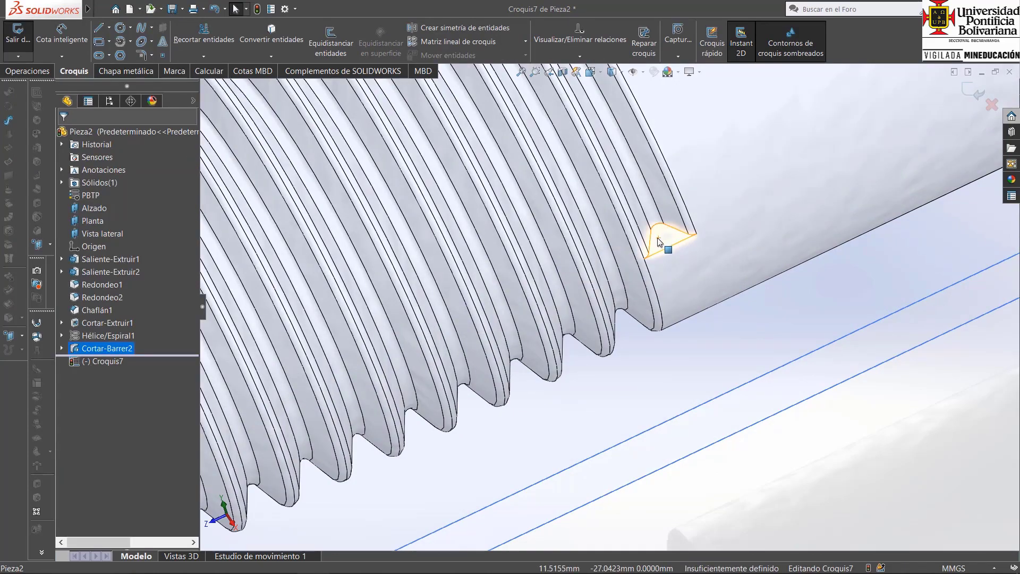
left_click(101, 30)
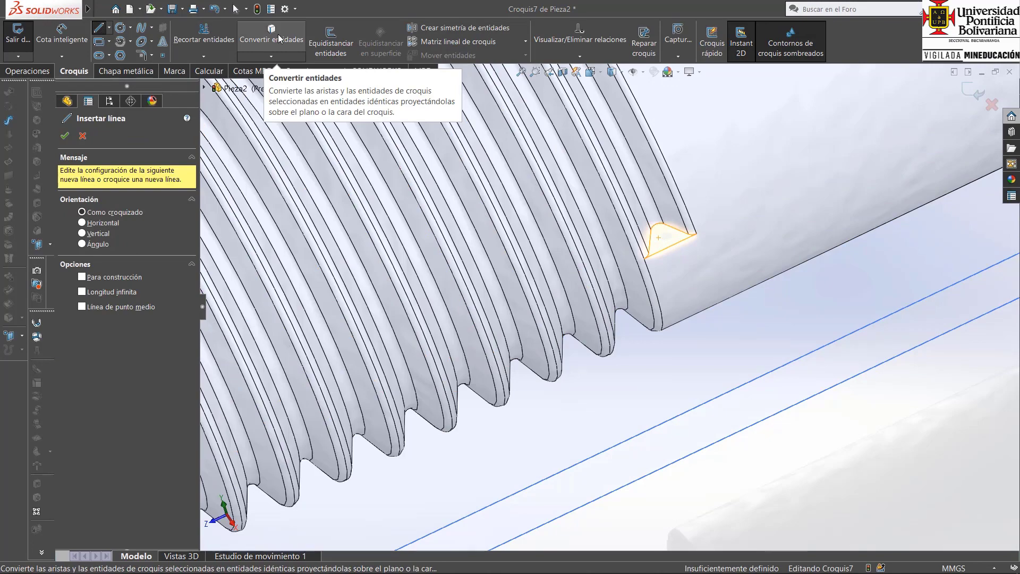
left_click(278, 34)
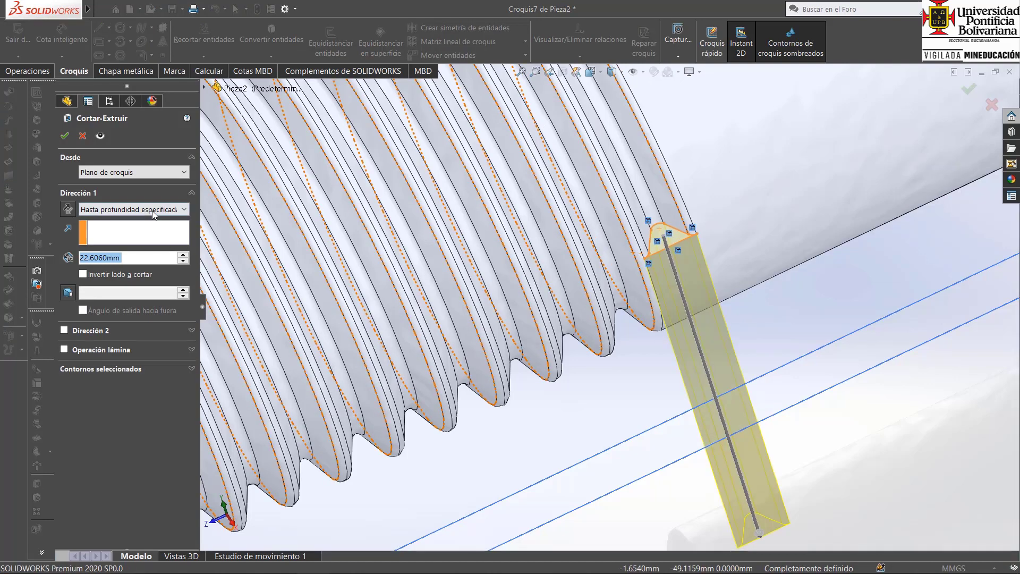
Cut the converted groove contour through all (Por todo) to run the thread out of the shank.
left_click(153, 210)
left_click(107, 228)
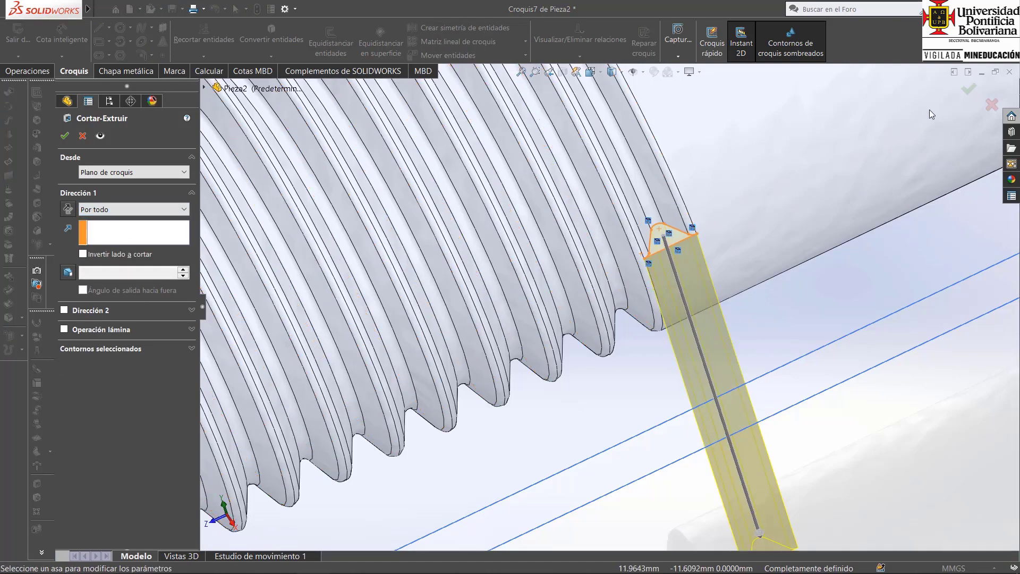
left_click(970, 89)
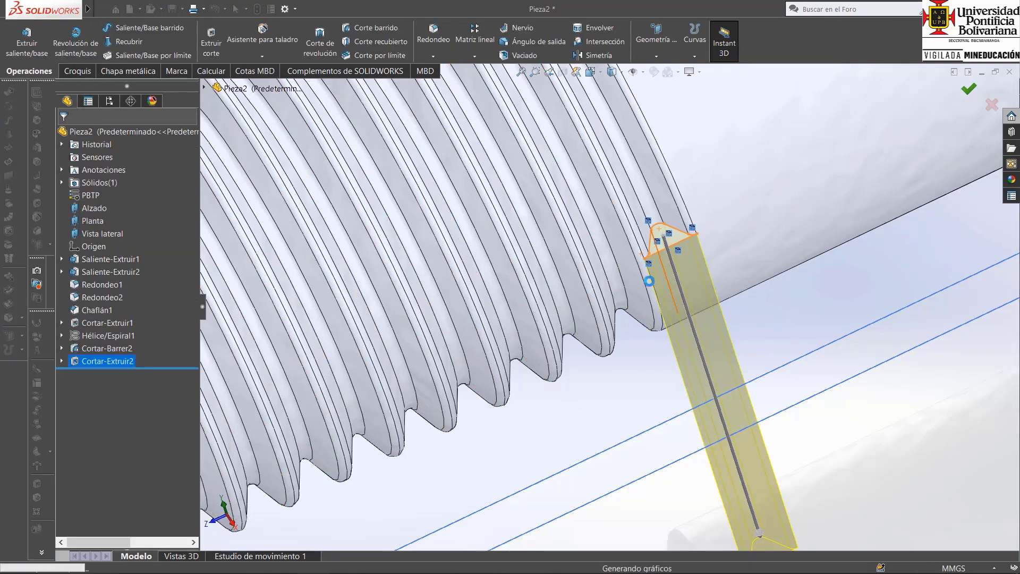
scroll(670, 345, "up", 5)
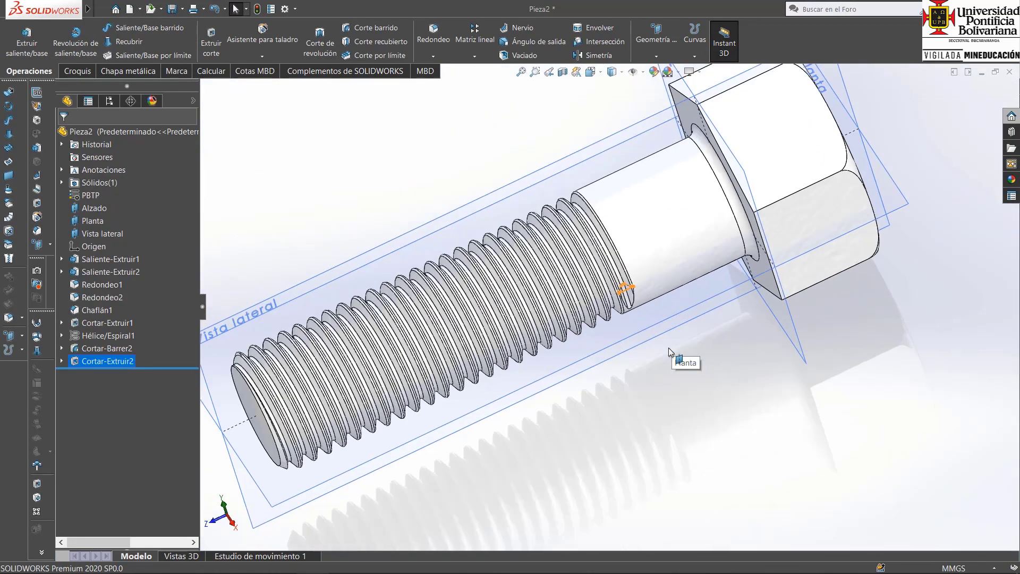
left_click(655, 344)
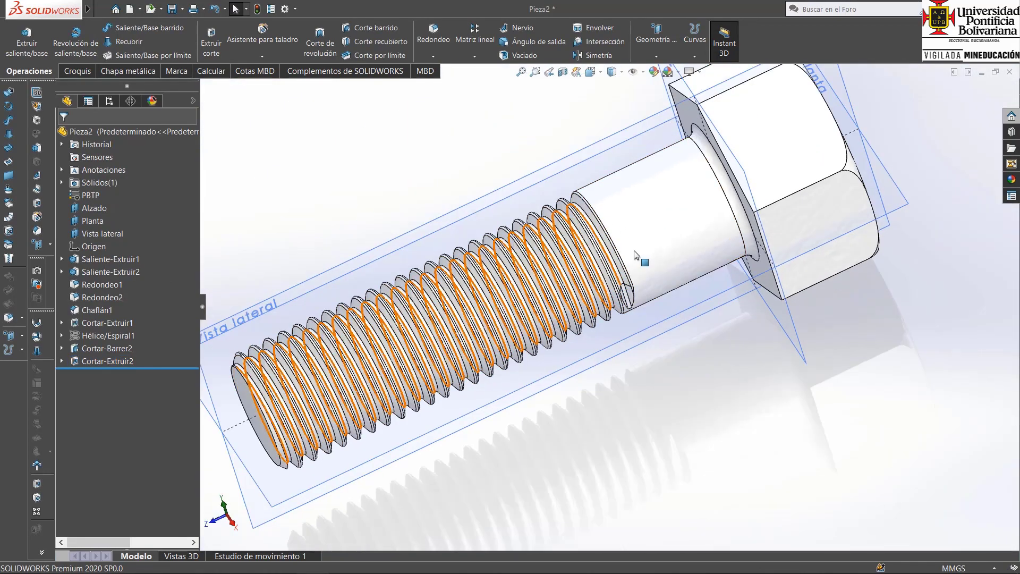
Hide the three reference planes Alzado, Planta and Vista lateral.
left_click(87, 207)
left_click(98, 234, "shift")
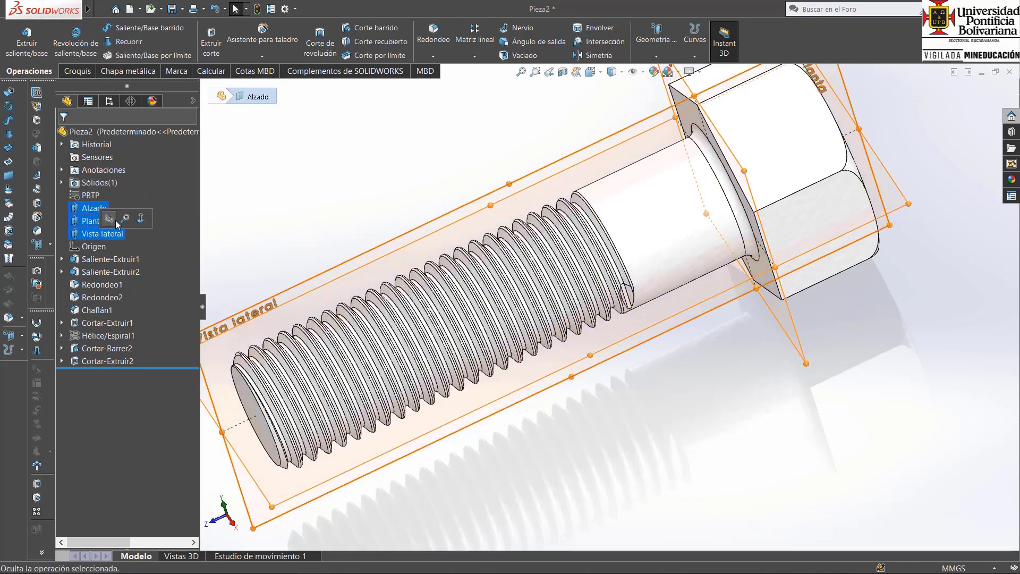
left_click(391, 195)
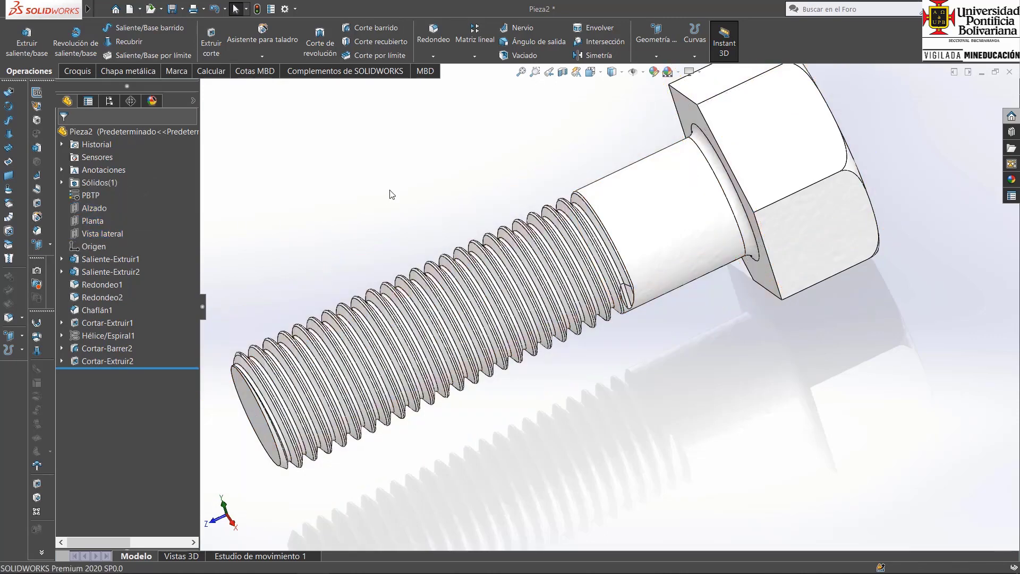
Replace the bolt's PBTP material with AISI 1045 Acero estirado en frío from the Acero category.
right_click(94, 196)
left_click(117, 205)
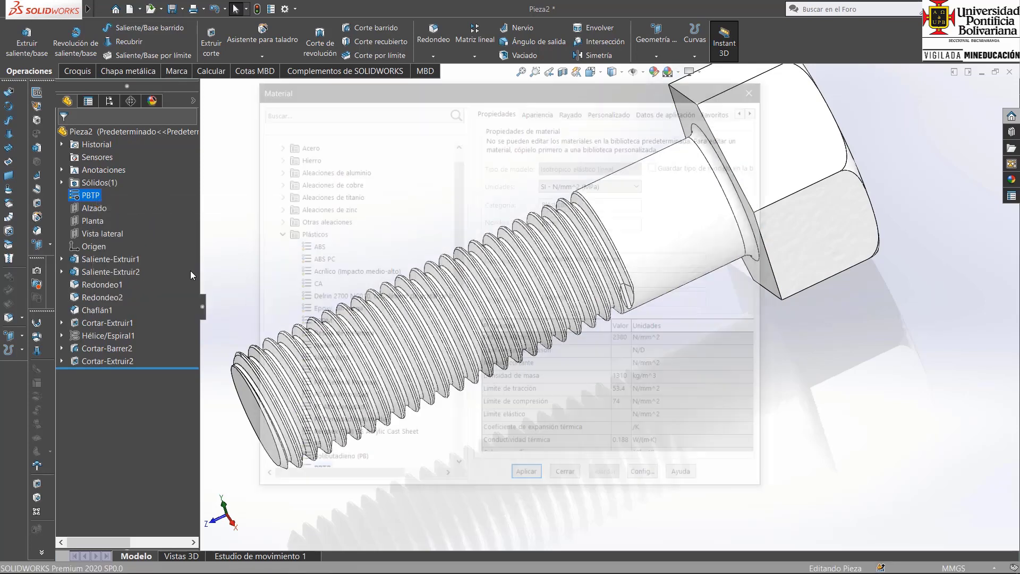
left_click(275, 236)
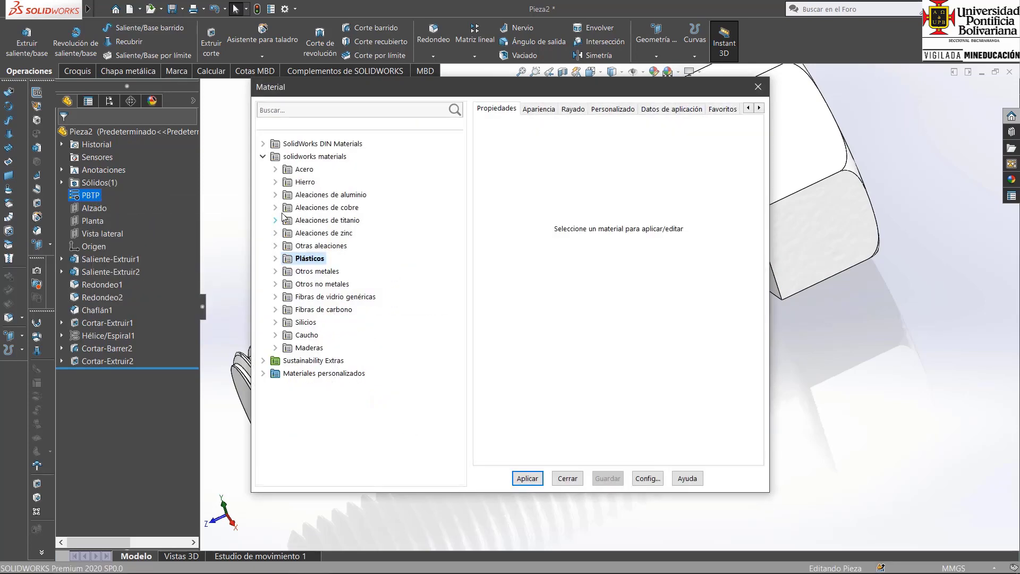
left_click(276, 169)
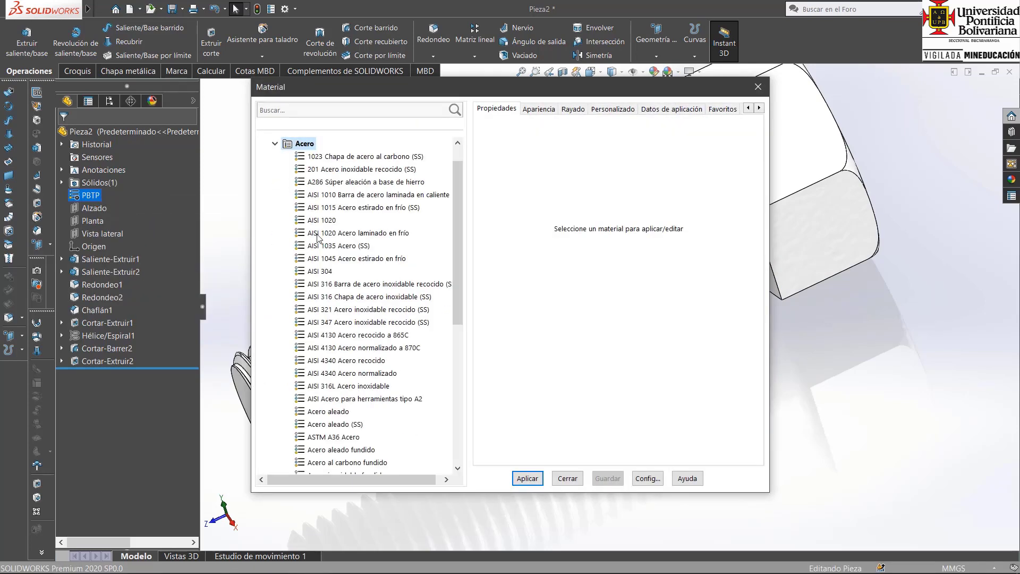
left_click(326, 260)
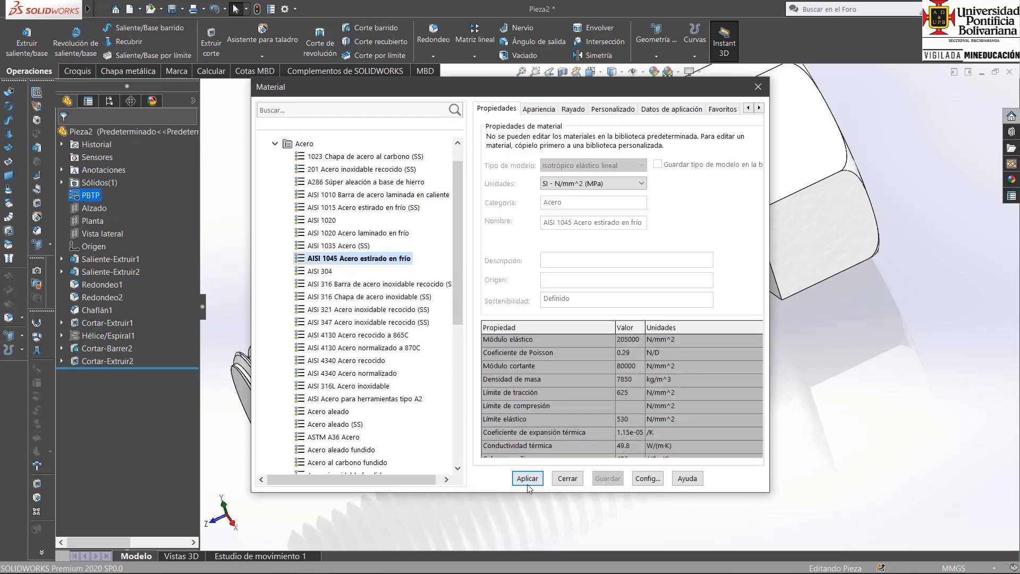
left_click(528, 478)
left_click(567, 478)
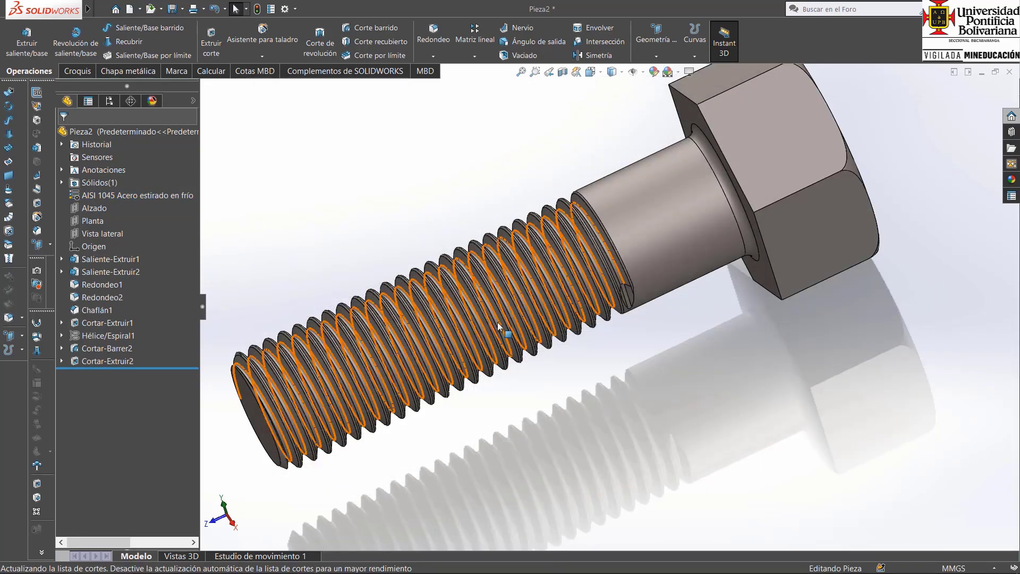
Inspect the finished bolt's thread up close and from the right, front, left, back and isometric views.
middle_click_drag(501, 304, 517, 282)
scroll(518, 282, "down", 8)
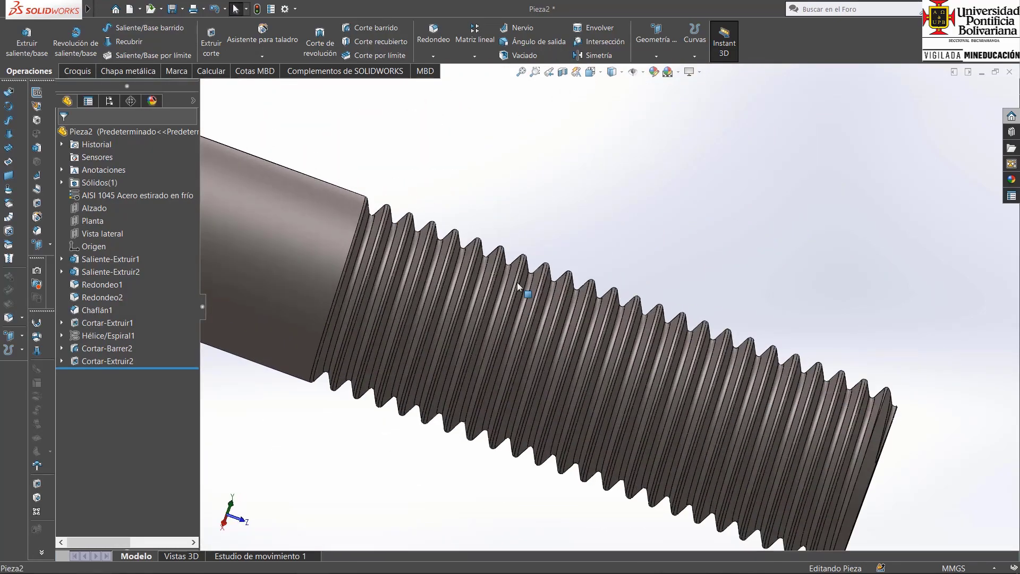
scroll(518, 282, "down", 2)
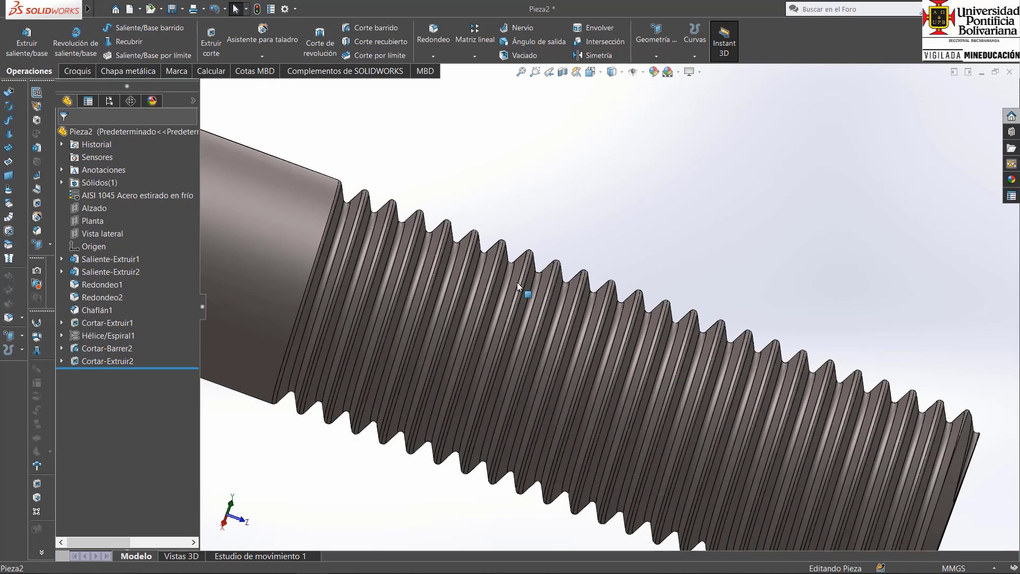
key("ctrl+4")
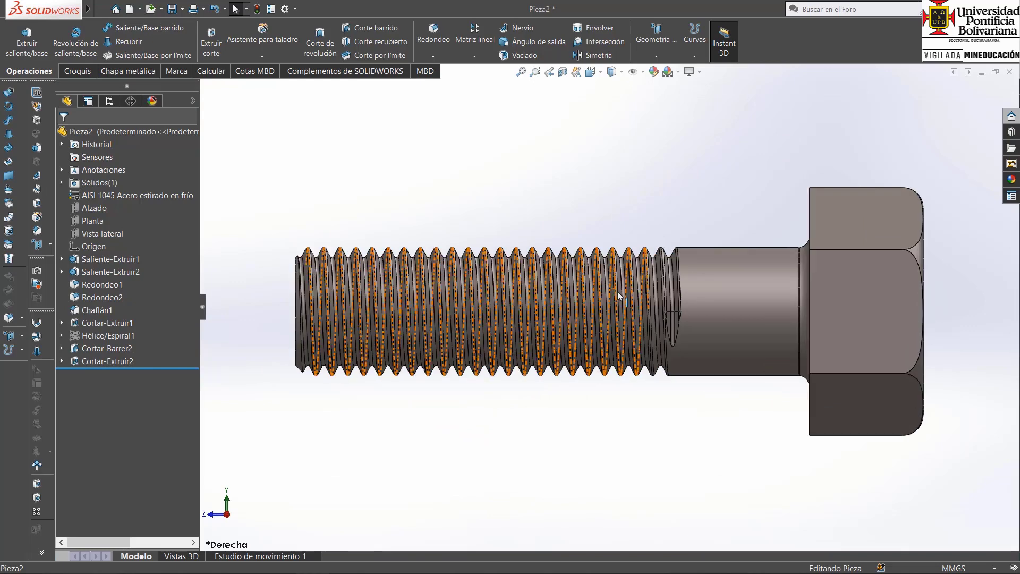
key("ctrl+1")
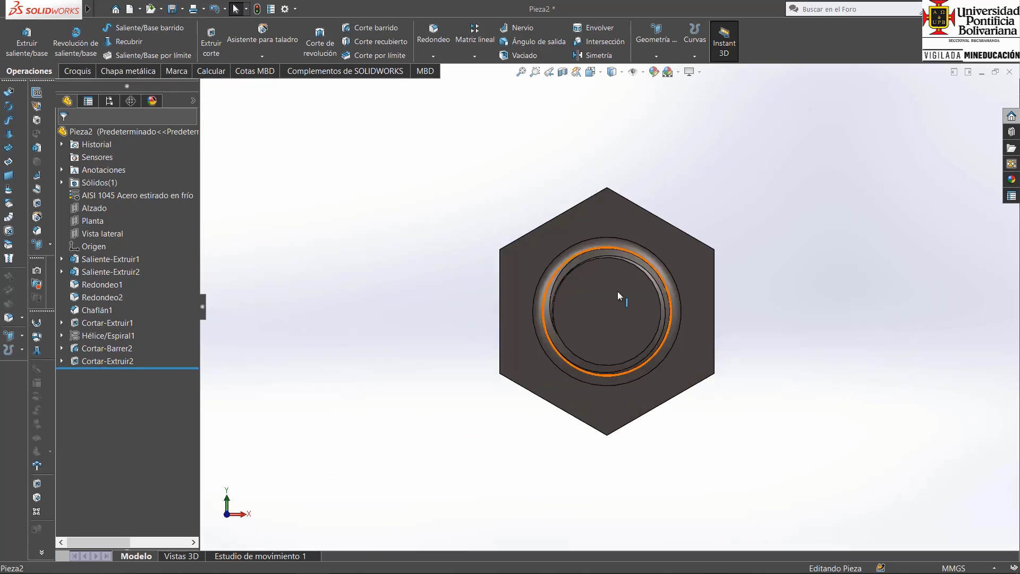
key("ctrl+3")
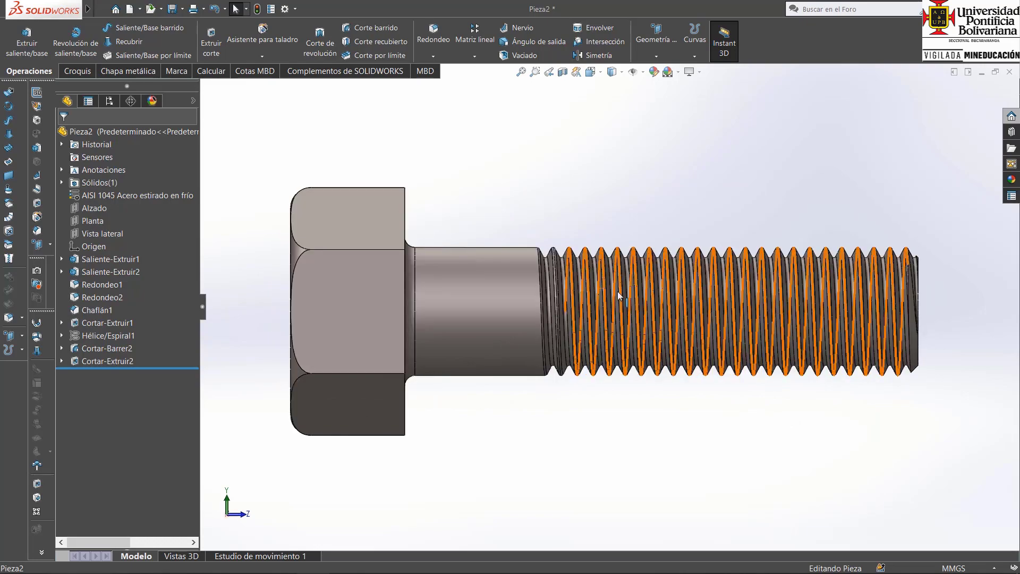
key("ctrl+2")
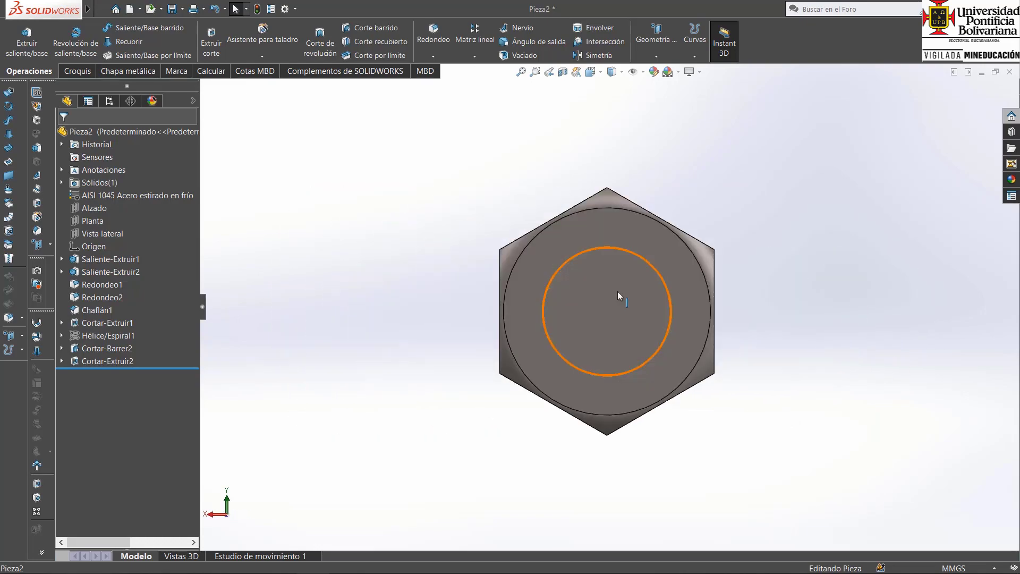
key("Right")
key("ctrl+7")
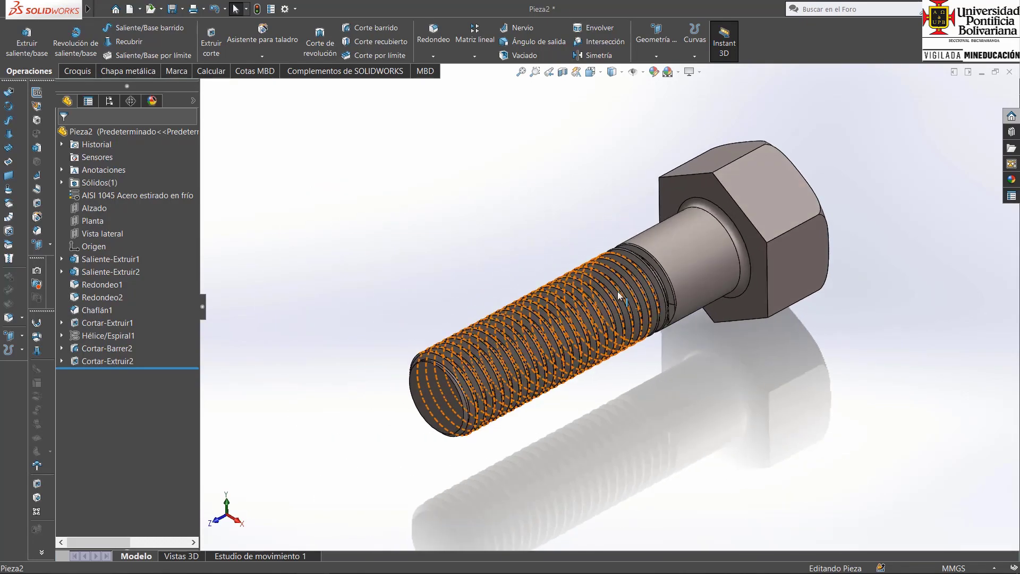
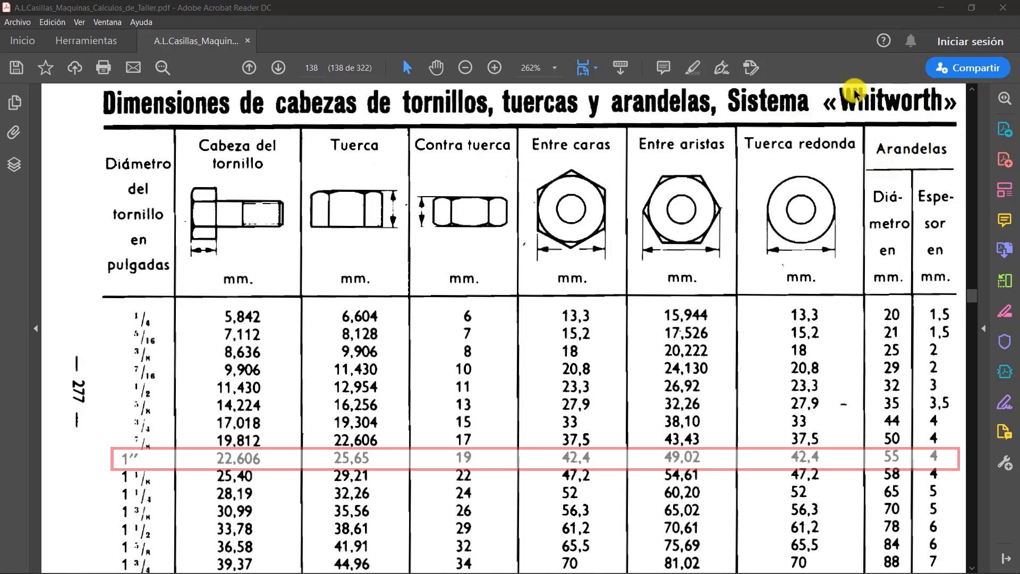
Switch to SOLIDWORKS and start an extruded boss on the Alzado plane with an origin-centred circle of about 21 mm radius.
mouse_move(420, 572)
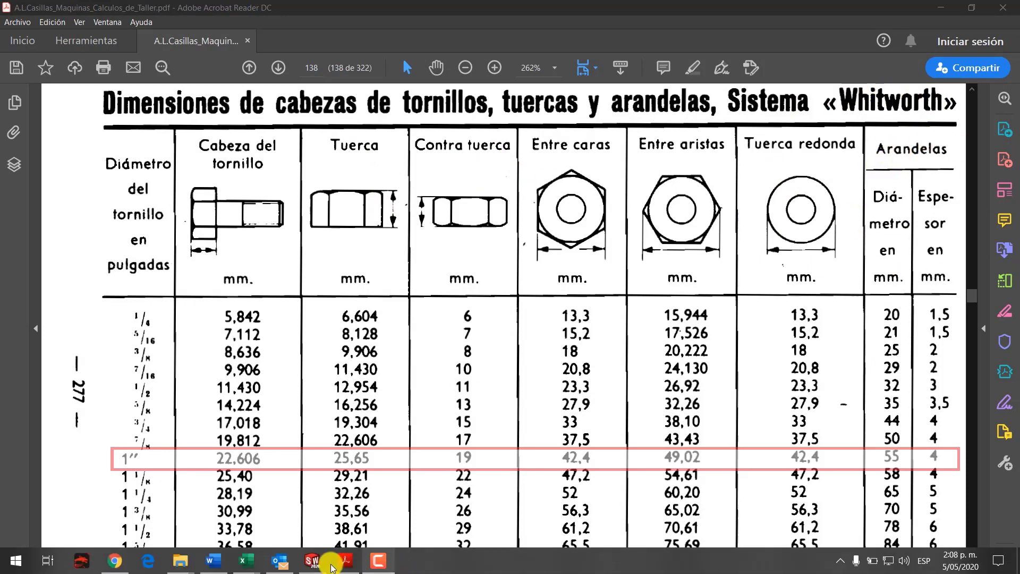
left_click(328, 564)
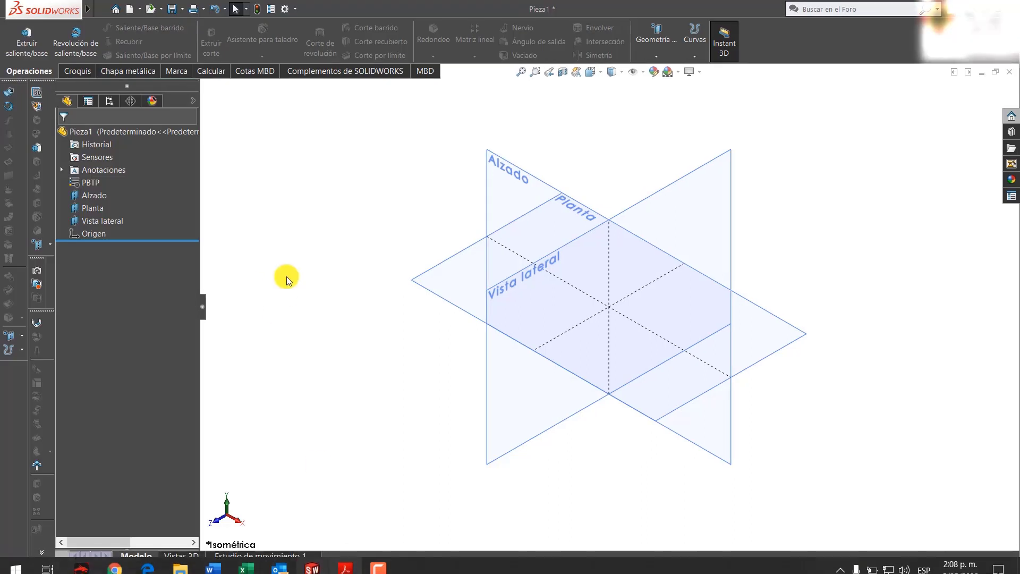
left_click(24, 41)
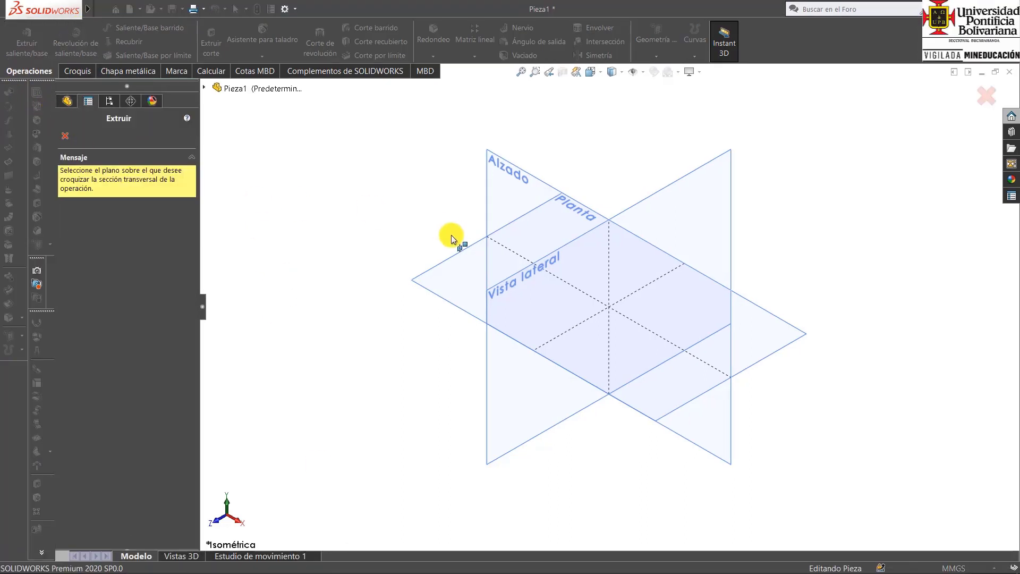
left_click(511, 191)
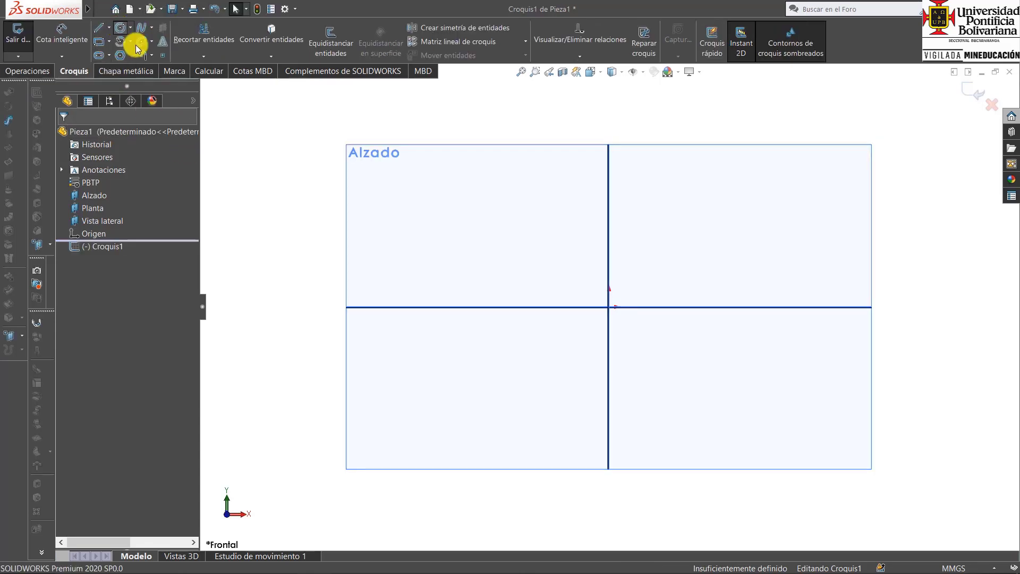
left_click(608, 306)
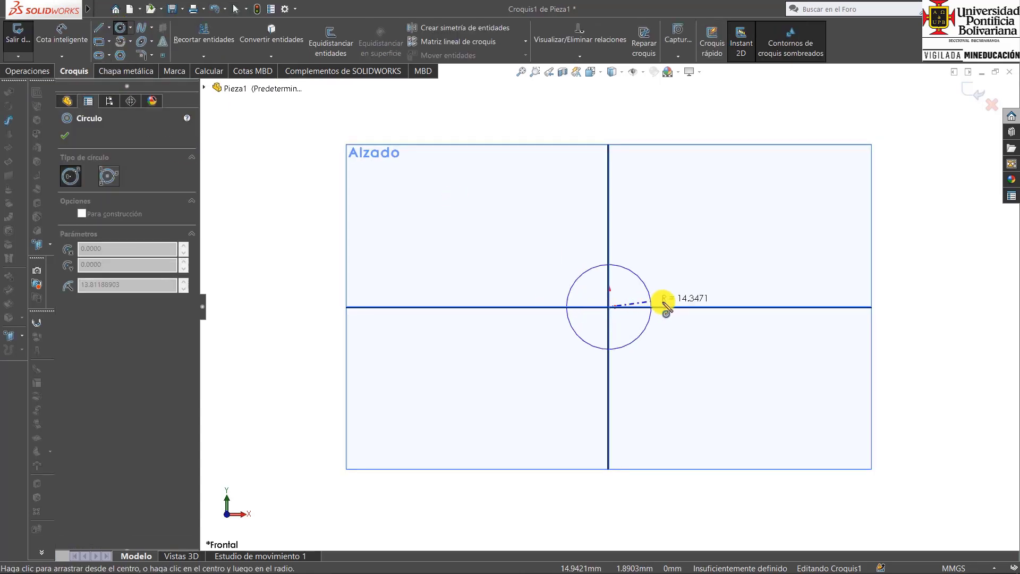
left_click(672, 308)
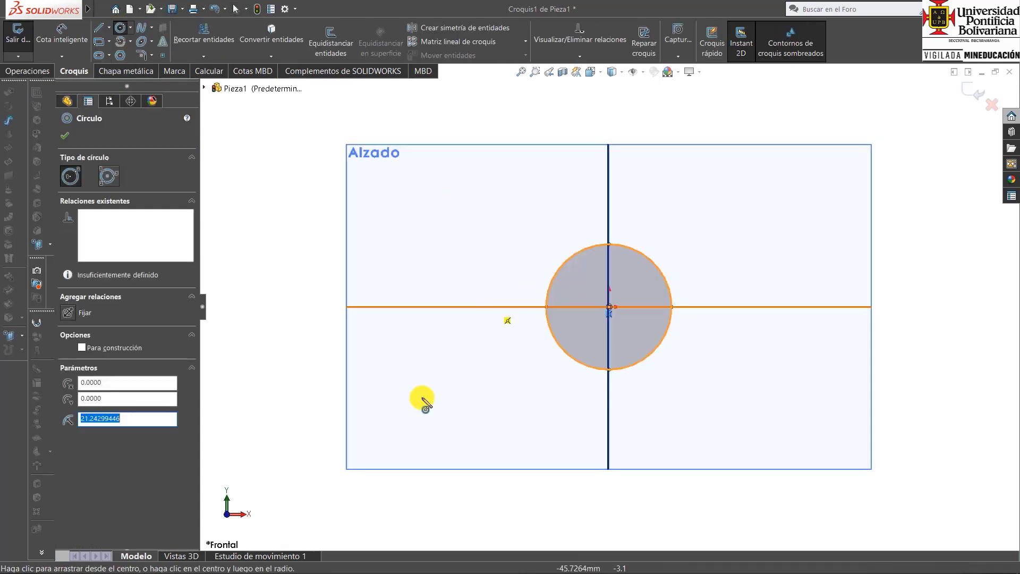
Consult the 1" row of the Whitworth table in Acrobat Reader and dimension the circle's diameter as 49.02 mm.
left_click(346, 563)
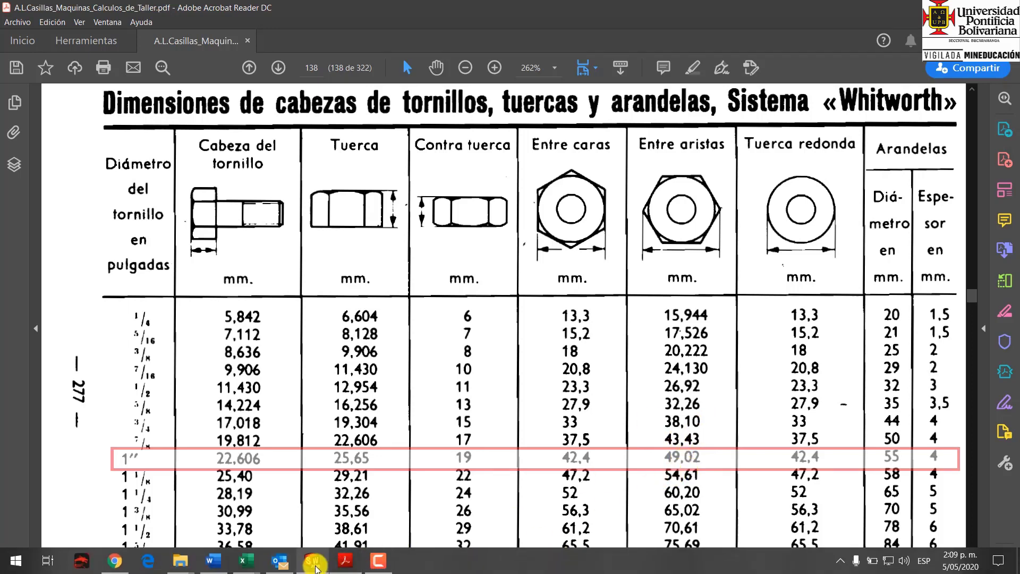
left_click(312, 561)
left_click(65, 36)
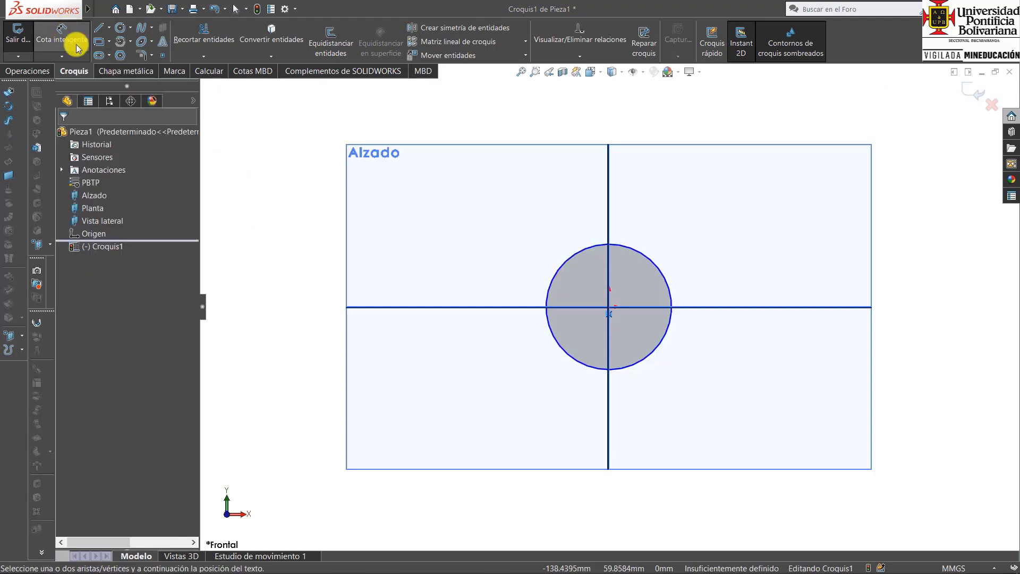
left_click(671, 291)
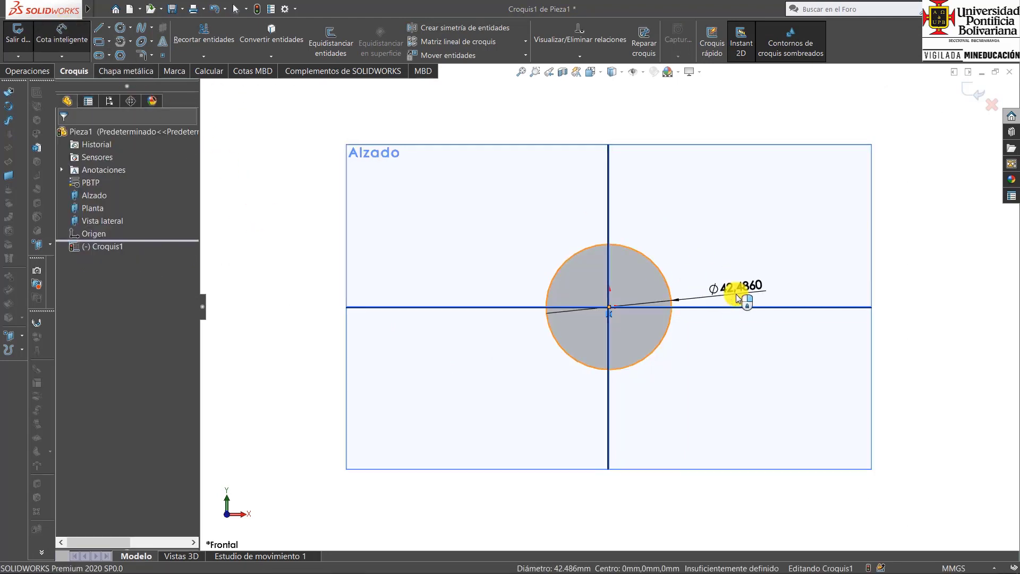
left_click(737, 299)
type("49")
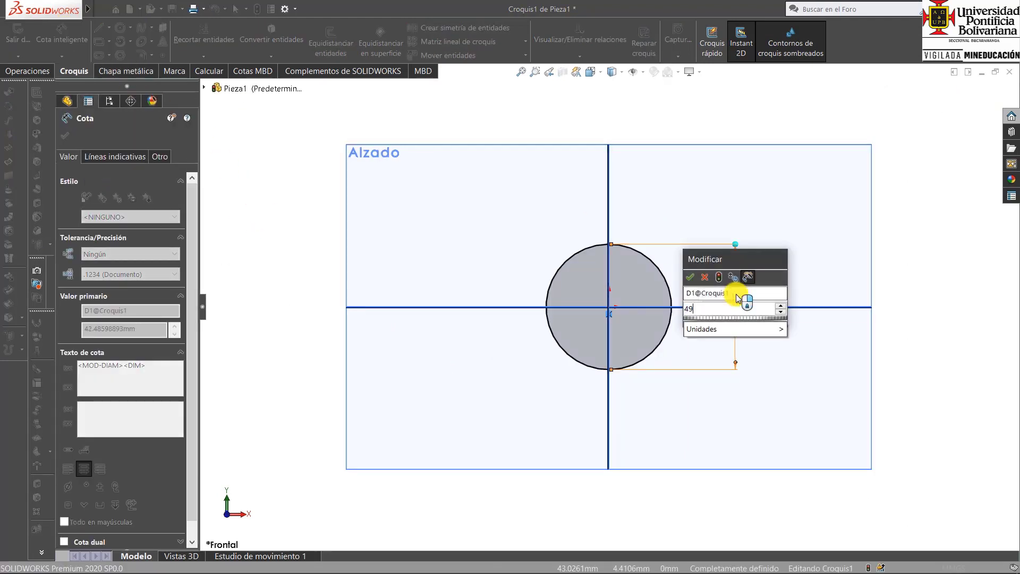
type(",02")
key("Return")
Extrude the circle with the Plano medio condition to the 1" nut height from the Whitworth table, 25.65 mm.
key("ctrl+7")
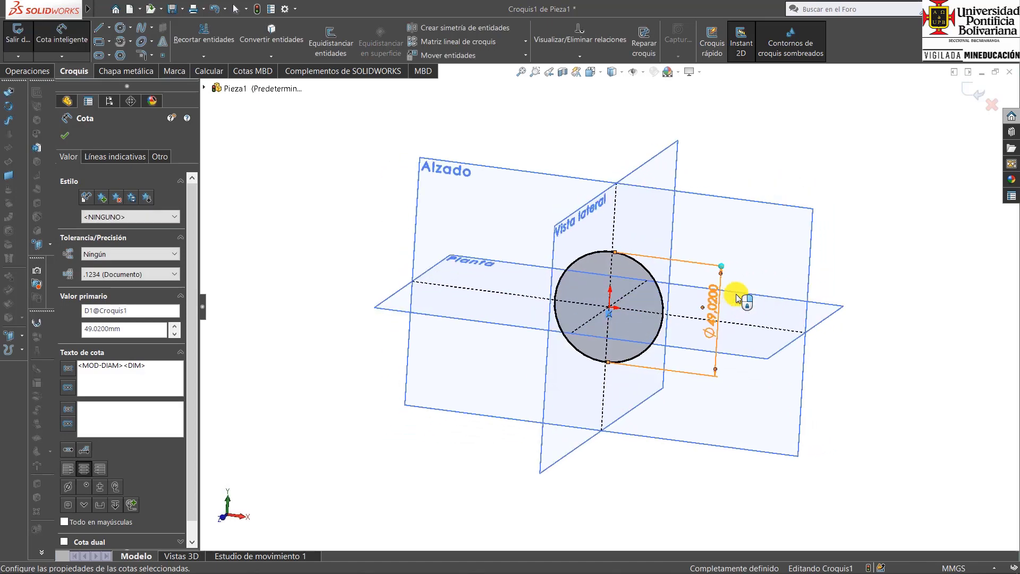
left_click(975, 93)
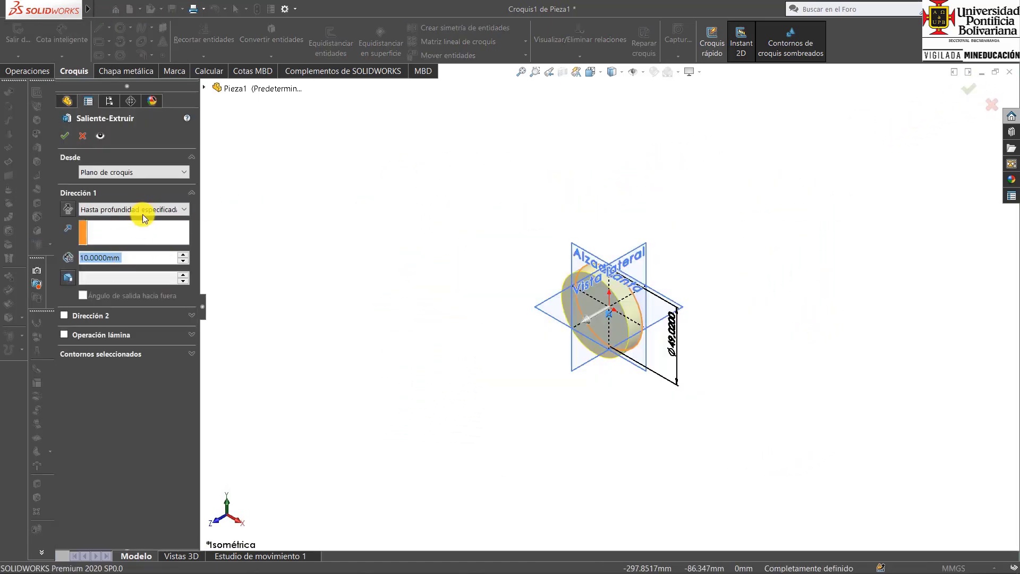
left_click(142, 212)
left_click(125, 267)
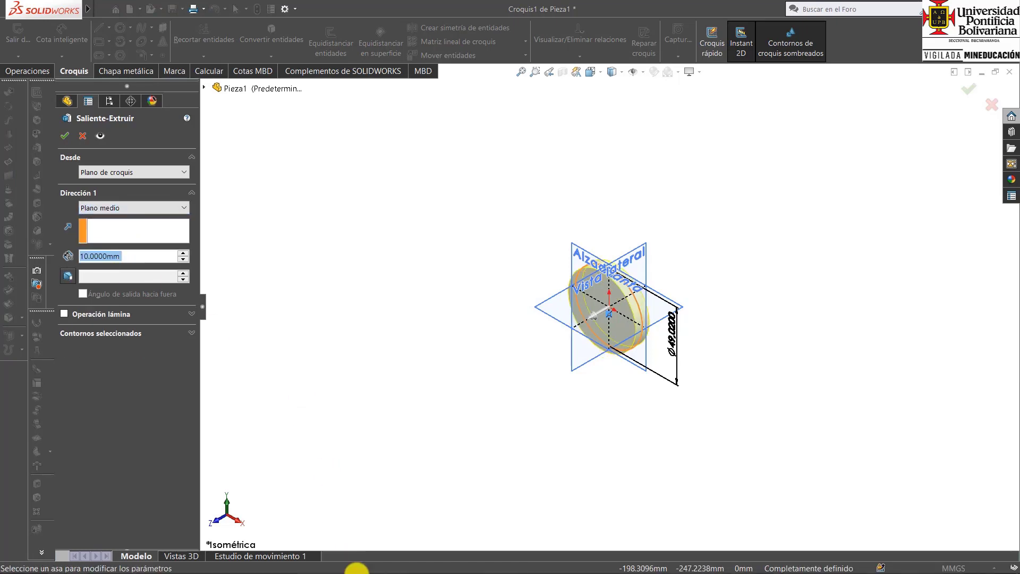
left_click(347, 562)
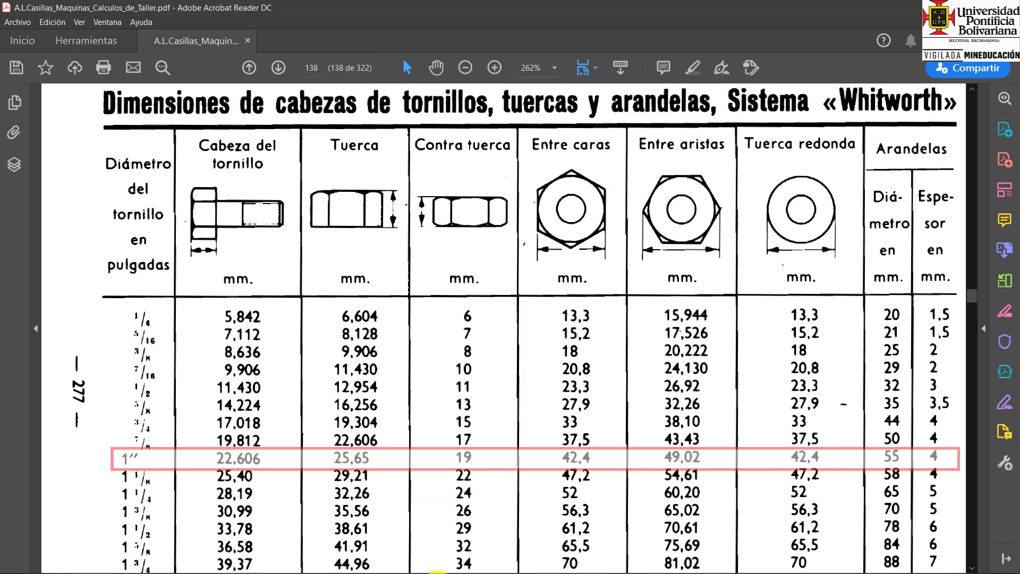
left_click(325, 561)
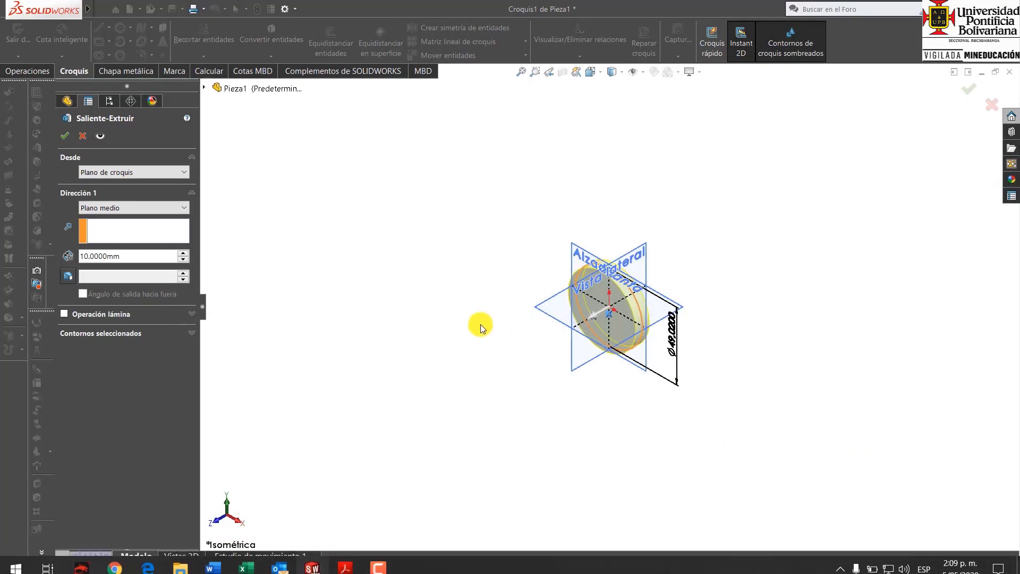
left_click(142, 256)
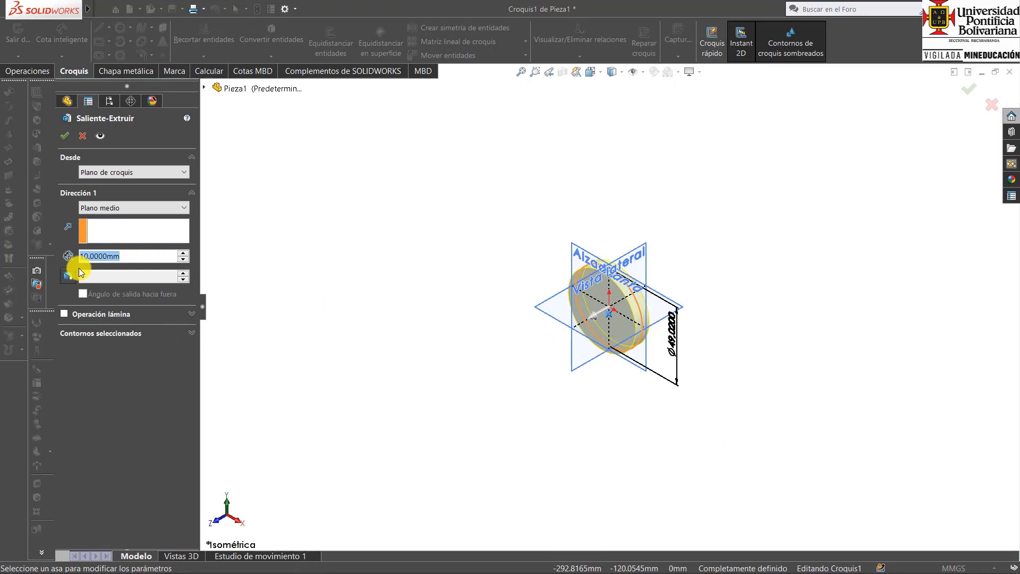
type("25.65")
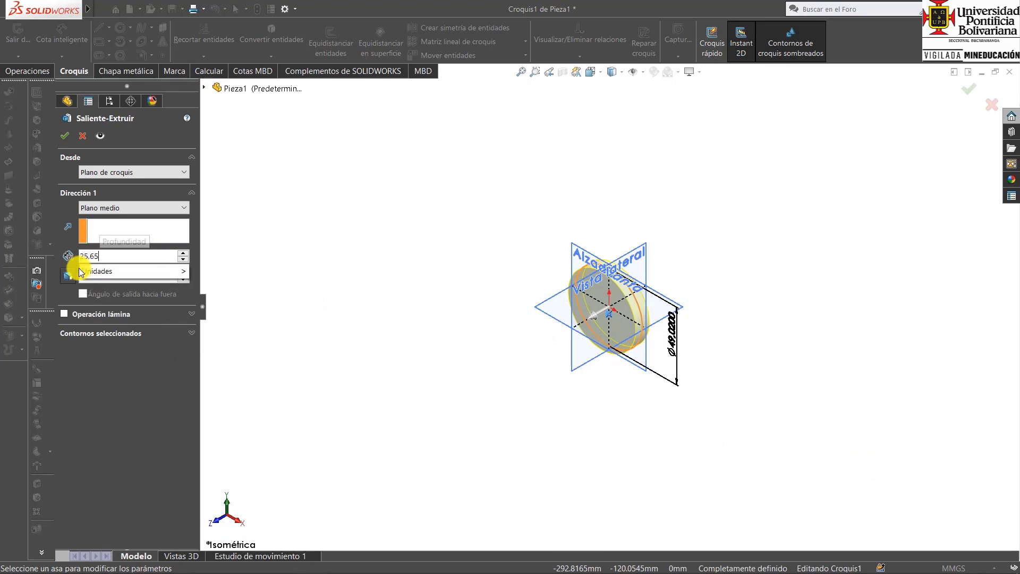
key("Return")
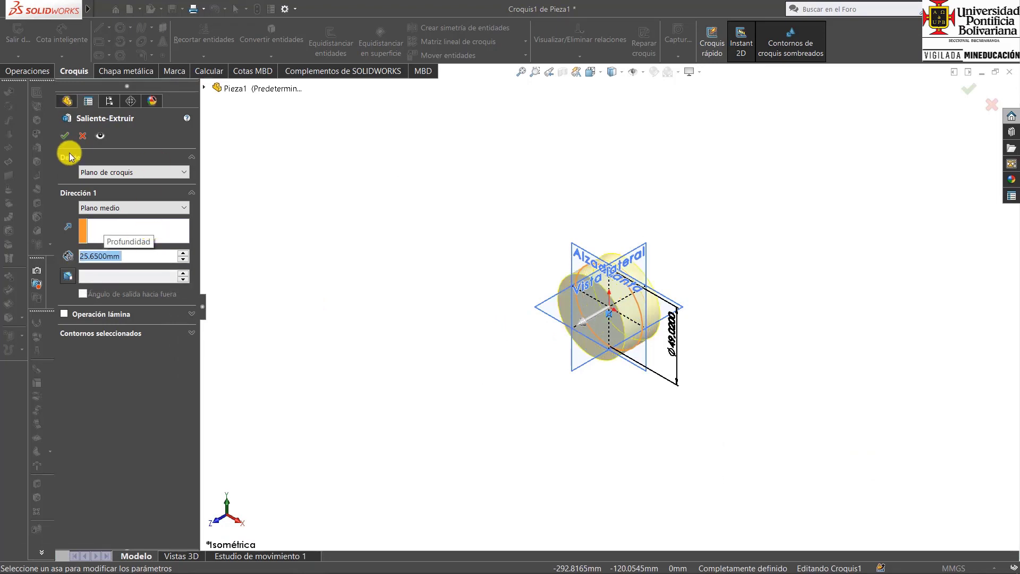
left_click(65, 136)
left_click(686, 308)
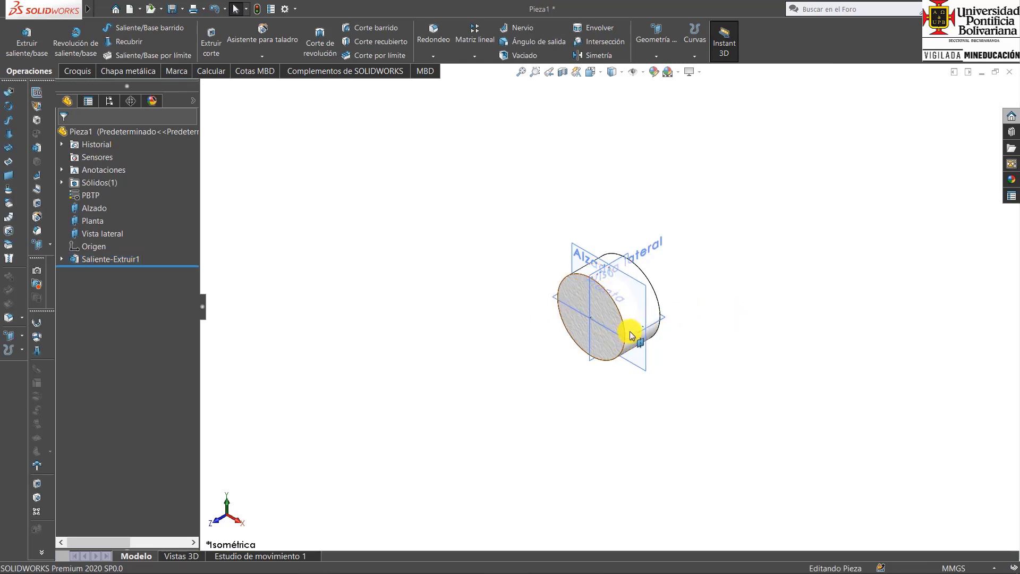
Round the circular edges of both end faces of the cylinder with a symmetric 4 mm fillet.
scroll(646, 348, "down", 5)
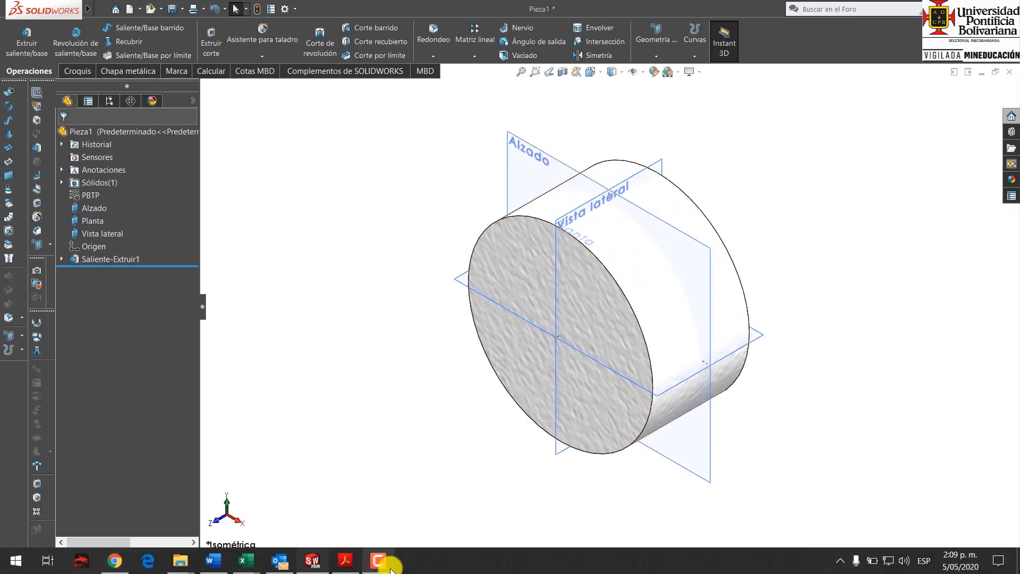
left_click(346, 563)
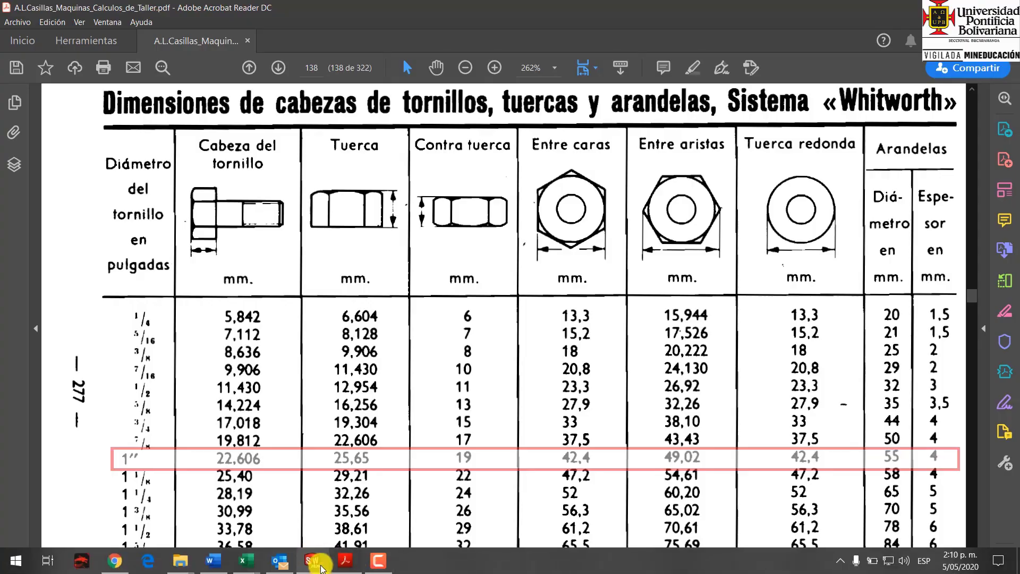
left_click(321, 566)
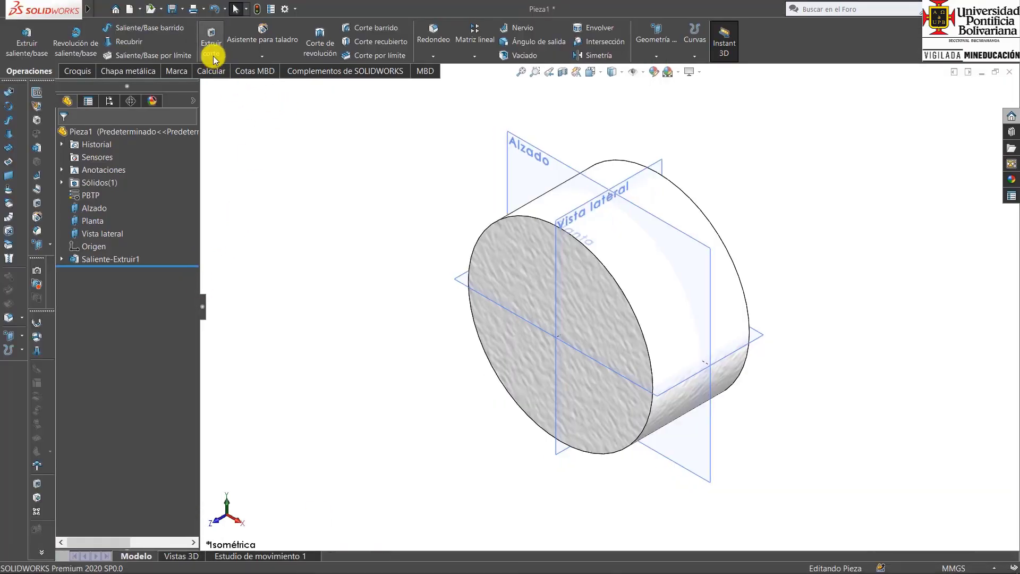
left_click(434, 38)
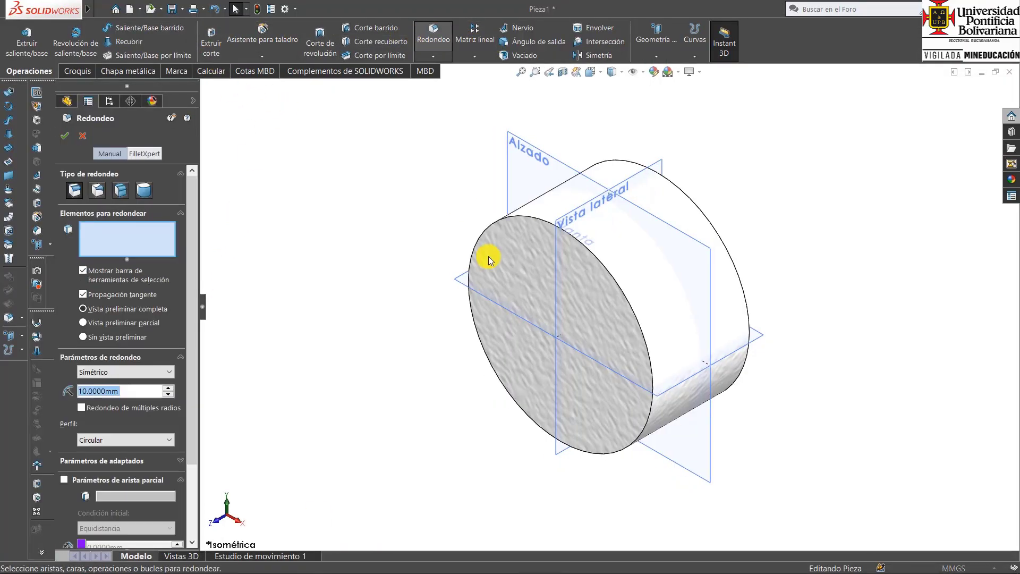
left_click(620, 284)
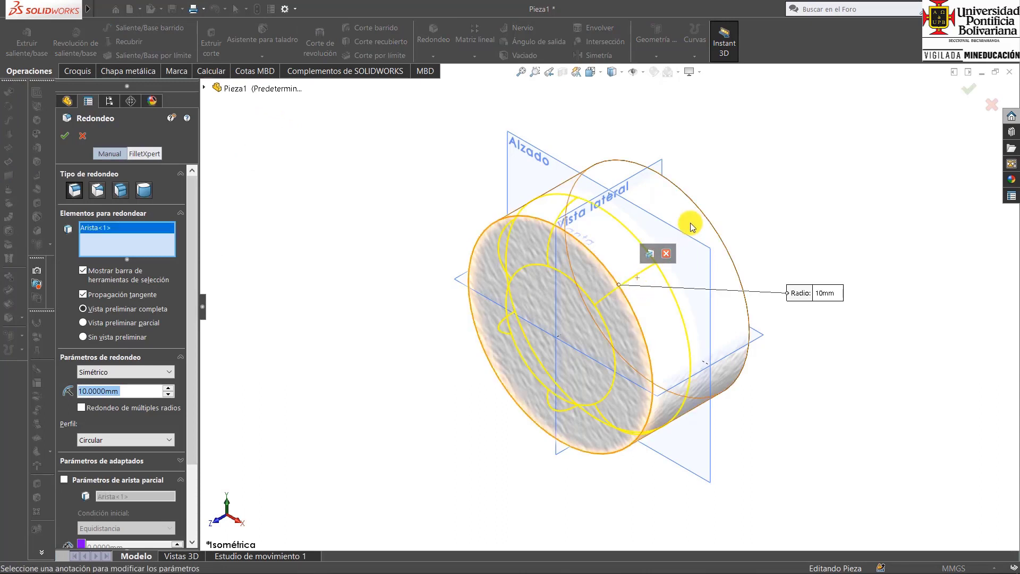
left_click(693, 204)
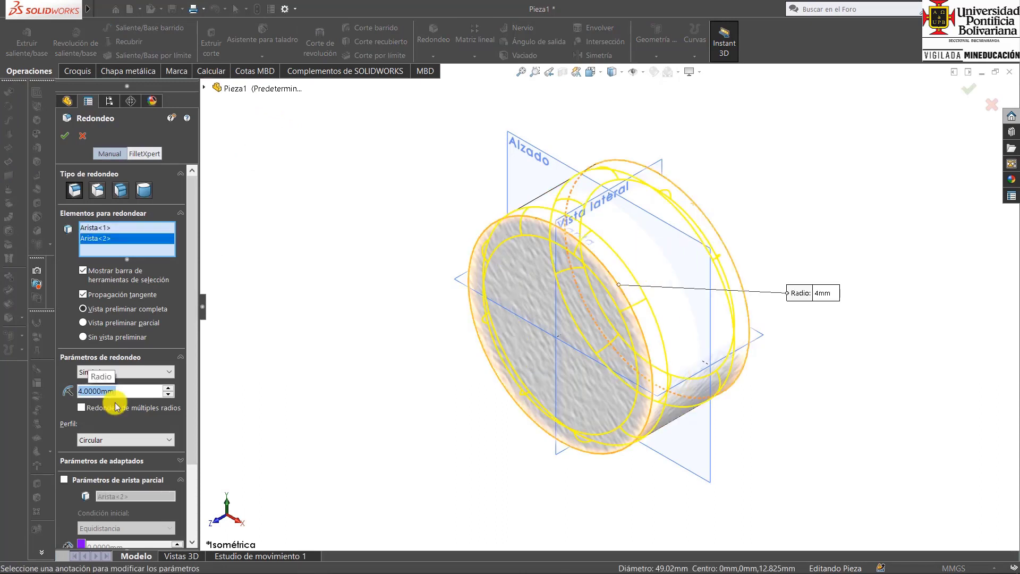
left_click(63, 137)
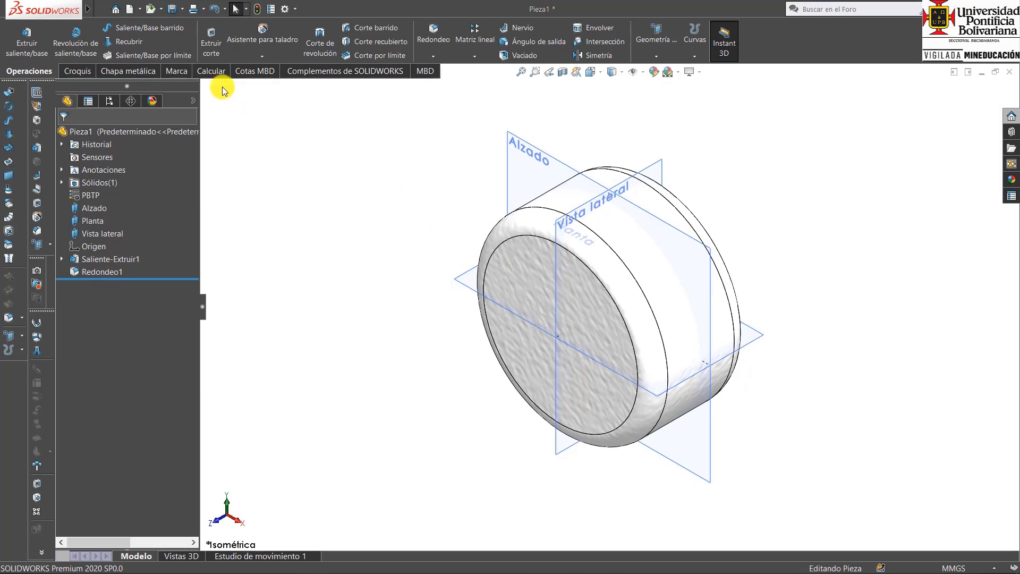
Start an extruded cut on the cylinder's front face with a six-sided polygon centred on the origin, one vertex atop the outer circle.
left_click(211, 35)
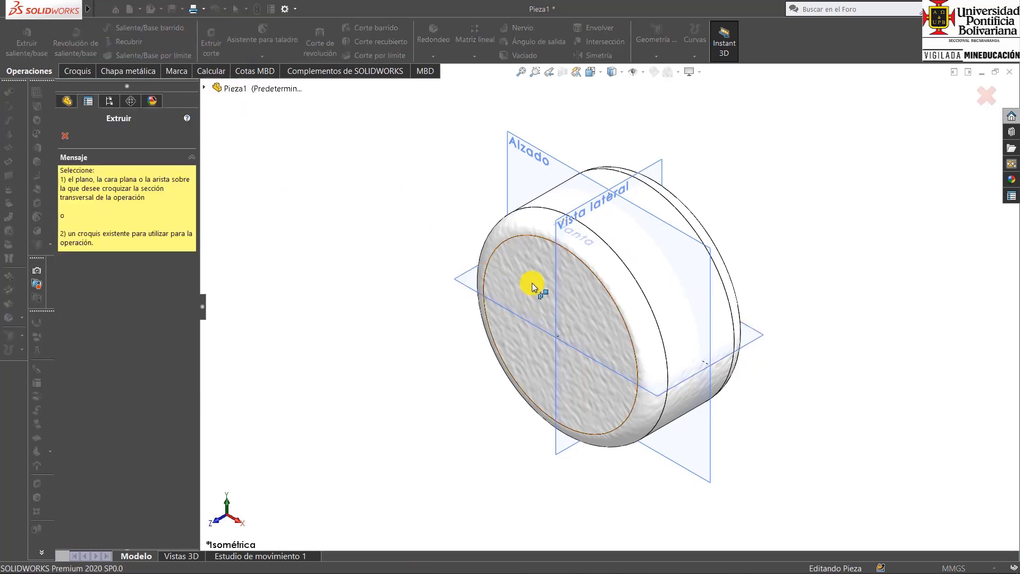
left_click(531, 282)
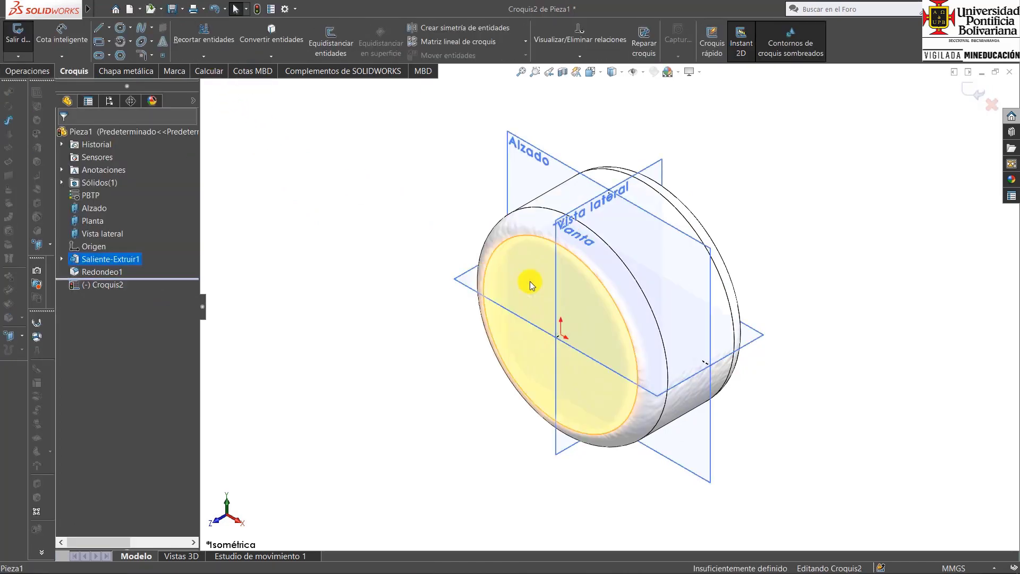
key("ctrl+8")
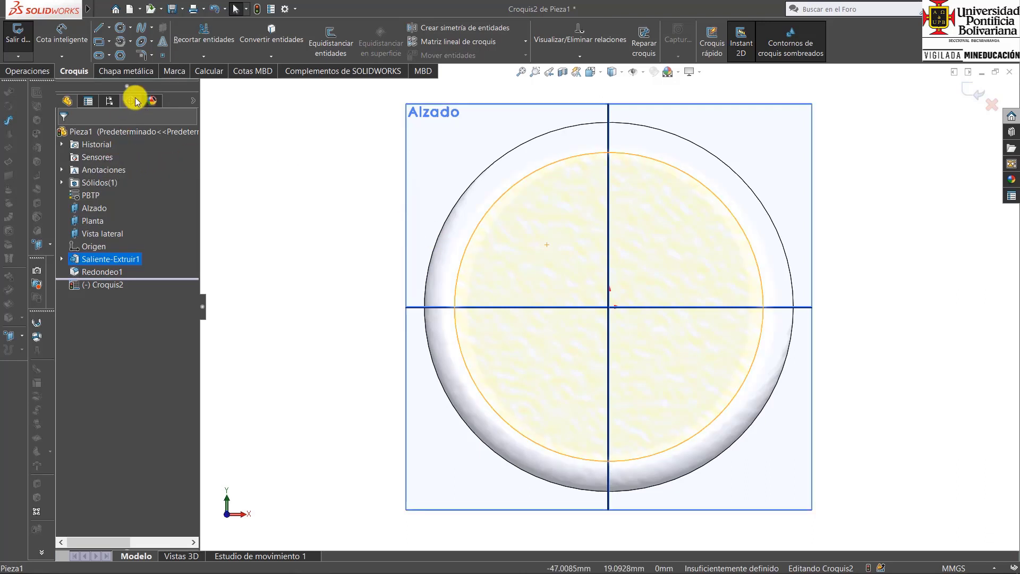
left_click(120, 55)
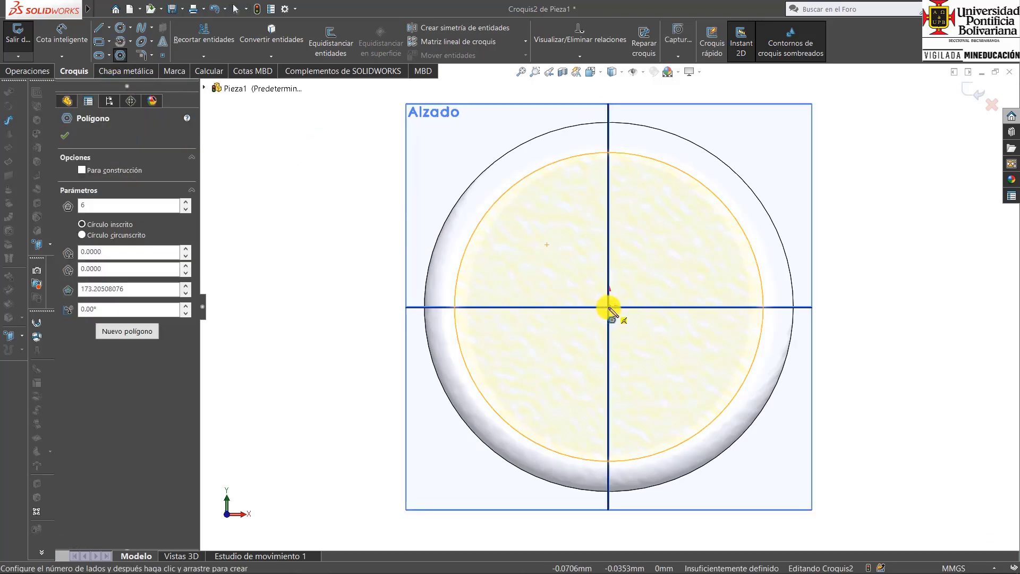
mouse_move(609, 308)
left_mouse_down()
mouse_move(635, 133)
mouse_move(610, 124)
left_mouse_up()
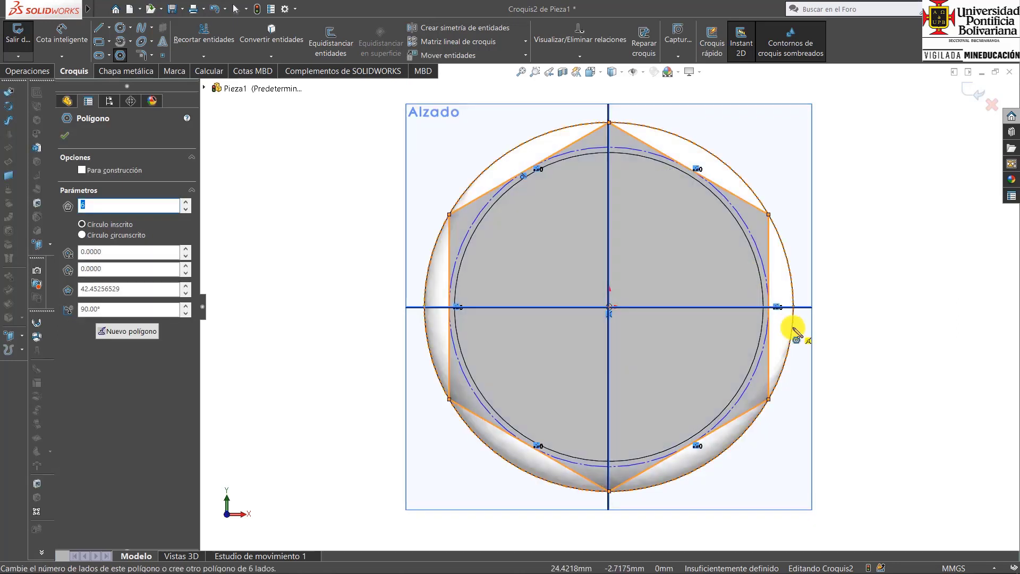
middle_click_drag(843, 319, 831, 417)
Cut away the material outside the hexagon through all (Por todo), with the side to cut inverted.
key("ctrl+7")
left_click(965, 94)
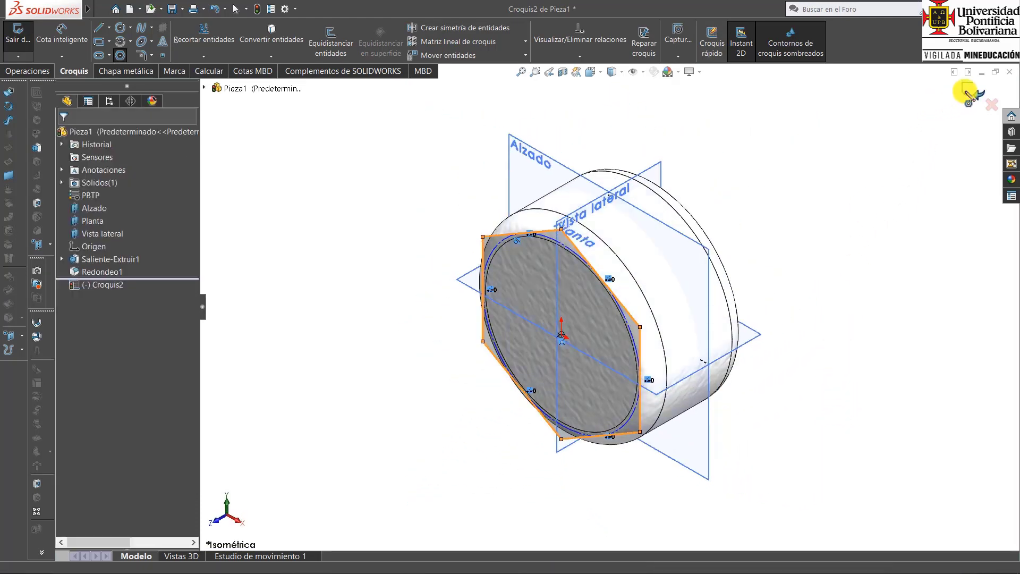
left_click(181, 209)
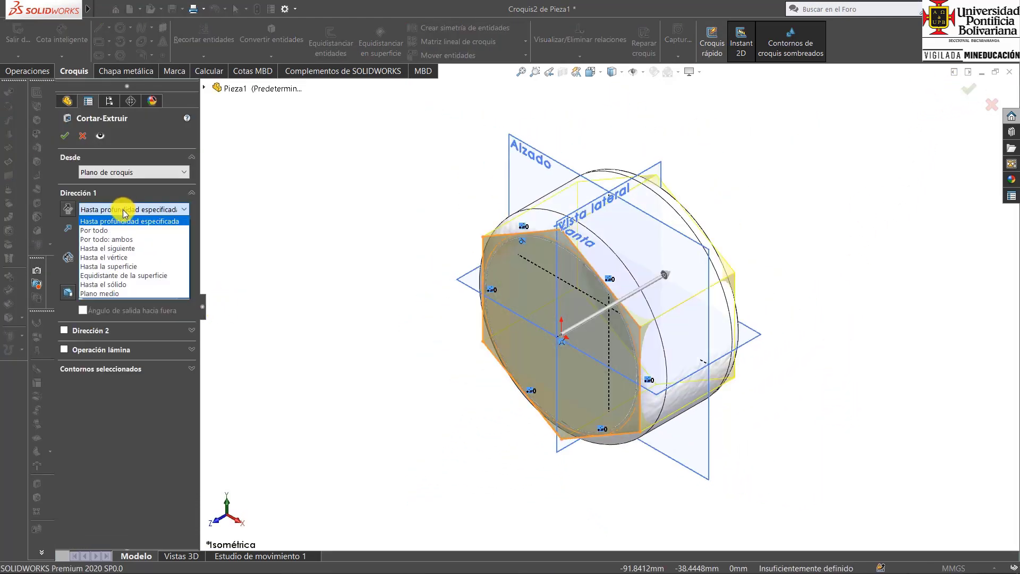
left_click(113, 231)
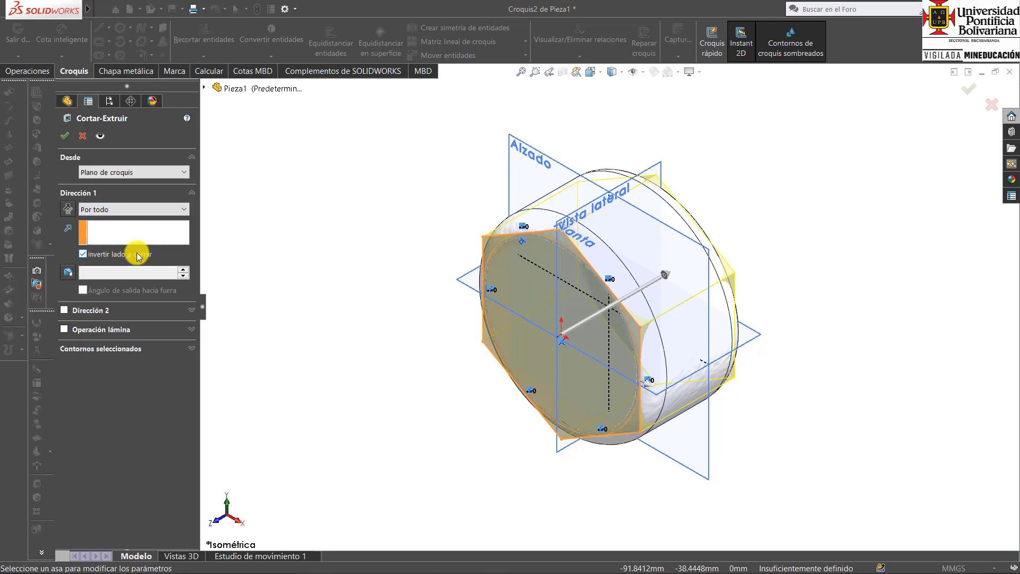
left_click(67, 136)
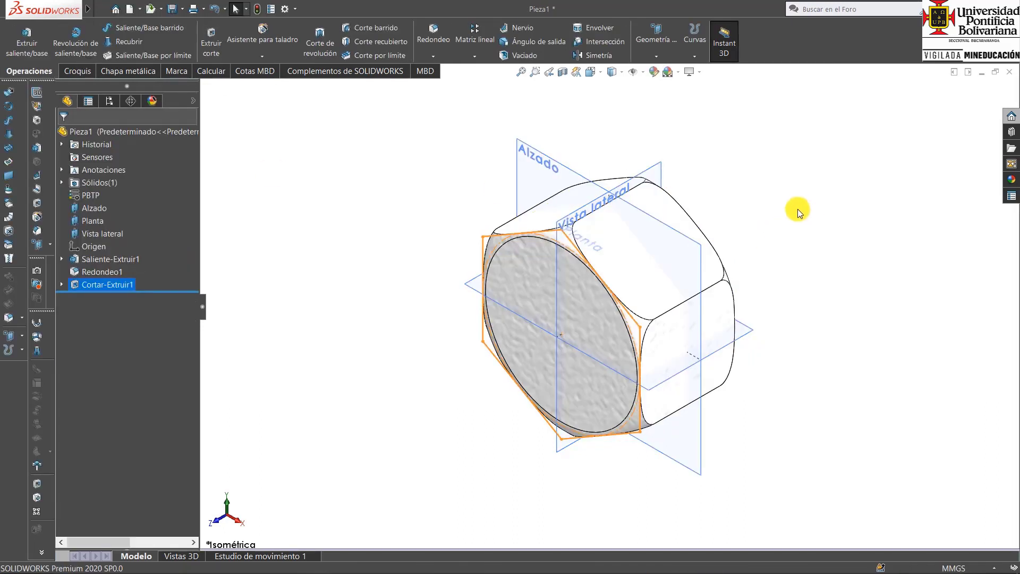
Edit the 4 mm fillet to remove the rear face's circular edge, rounding only the front face's edge.
middle_click_drag(678, 355, 656, 424)
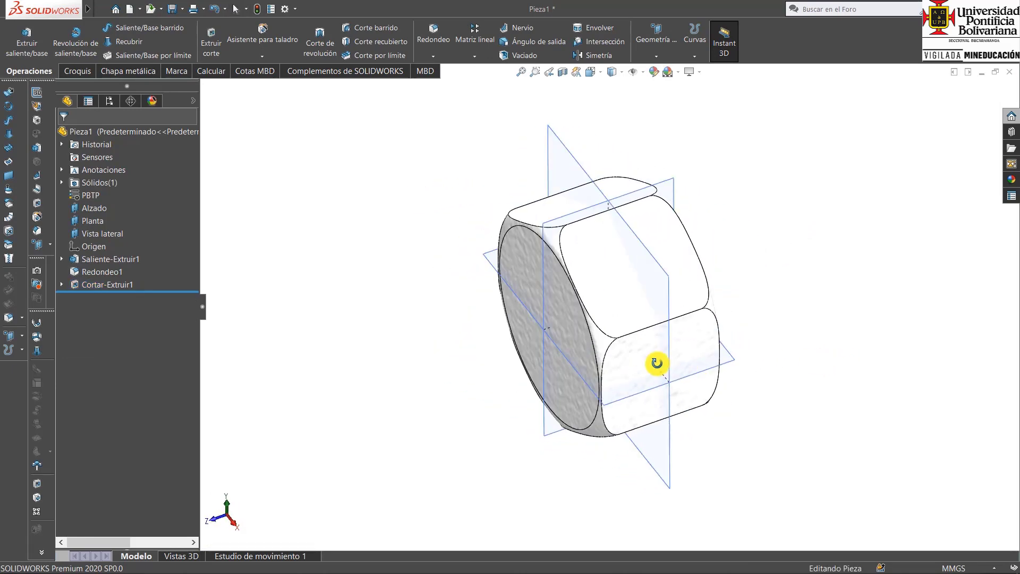
key("ctrl+7")
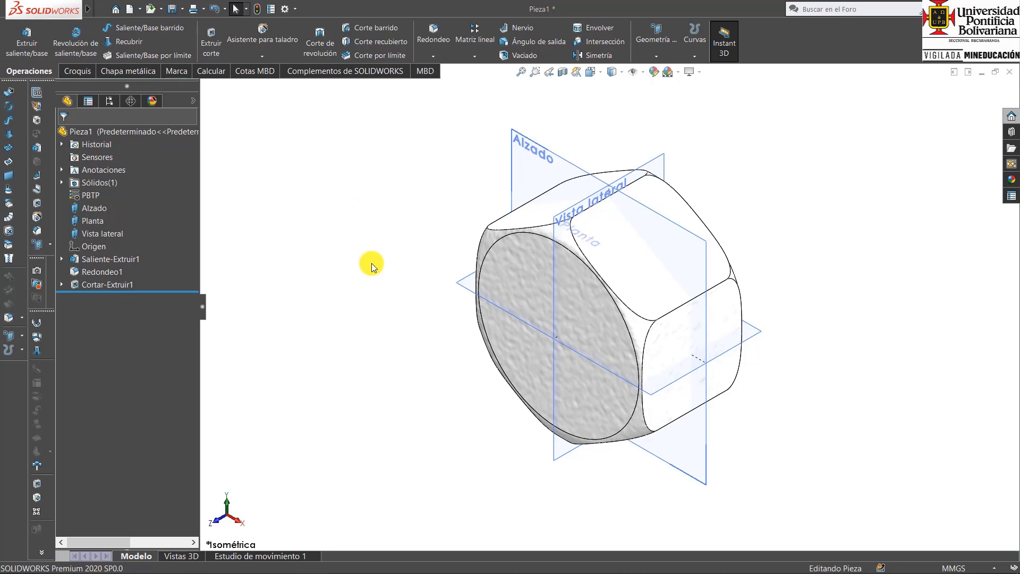
left_click(89, 272)
left_click(99, 239)
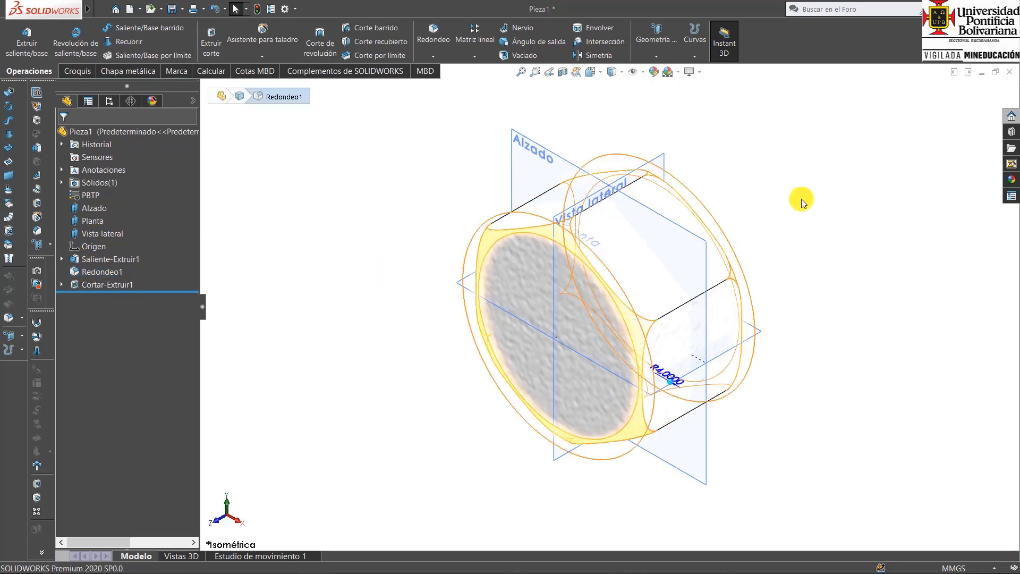
left_click(704, 208)
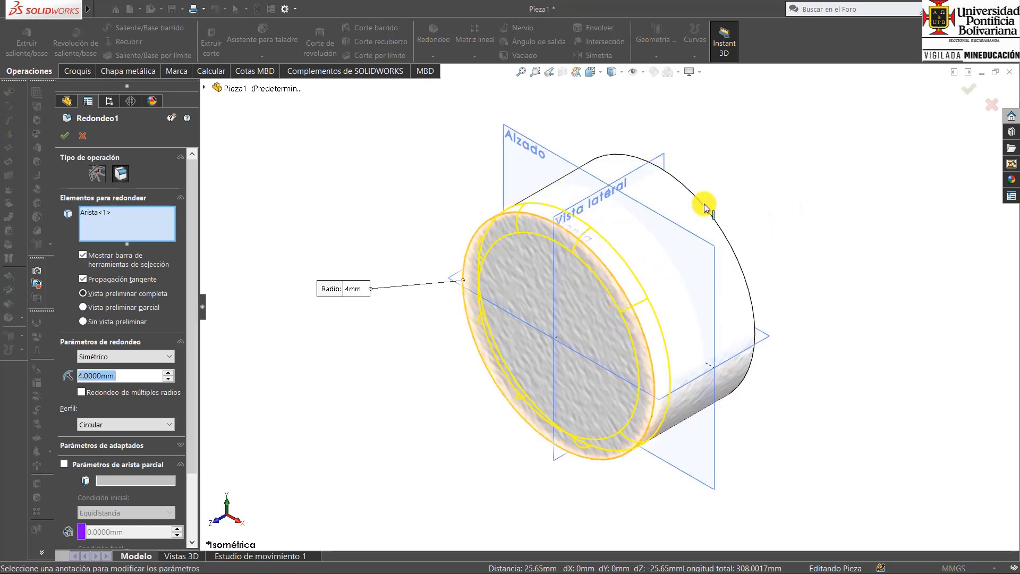
left_click(968, 88)
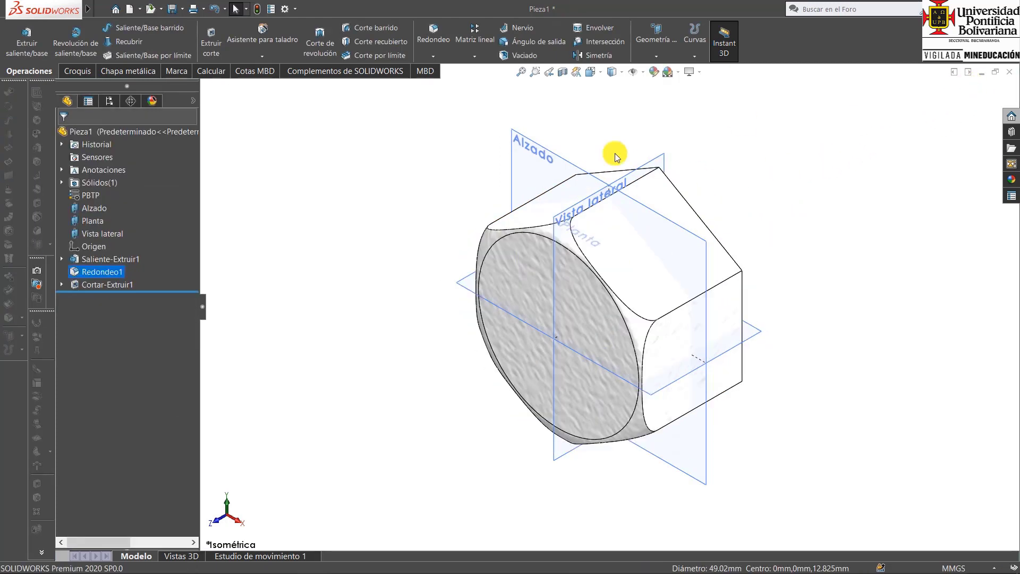
middle_click_drag(674, 309, 668, 452)
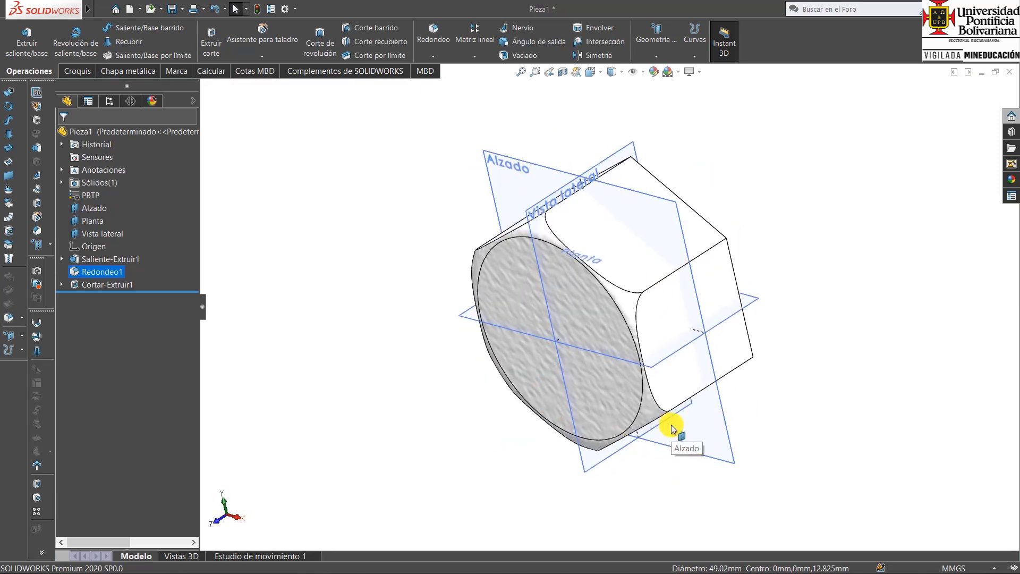
key("ctrl+7")
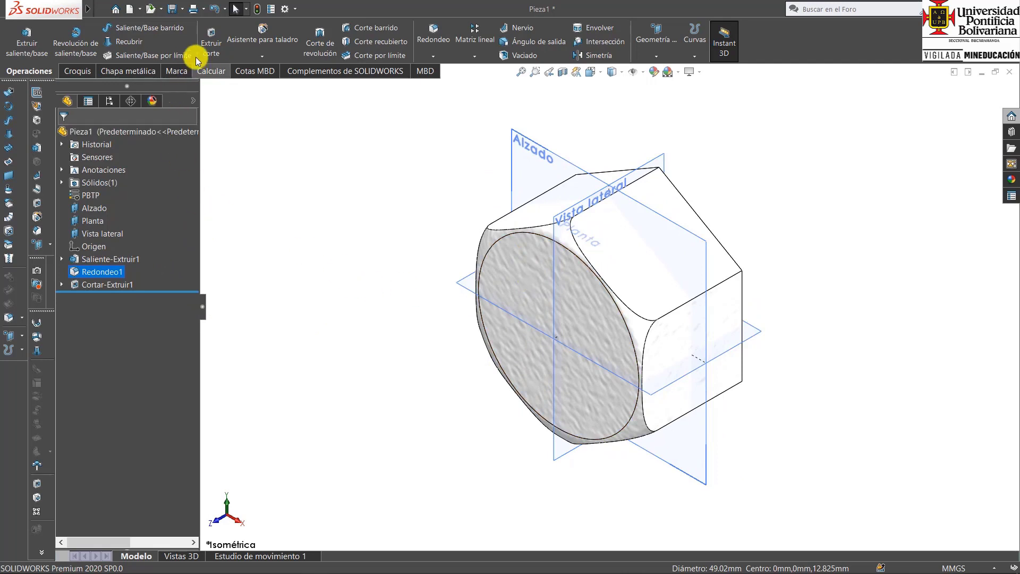
Start a Hole Wizard tapped hole (Taladro roscado) with the Ansi Inch standard and size 1-8.
left_click(260, 37)
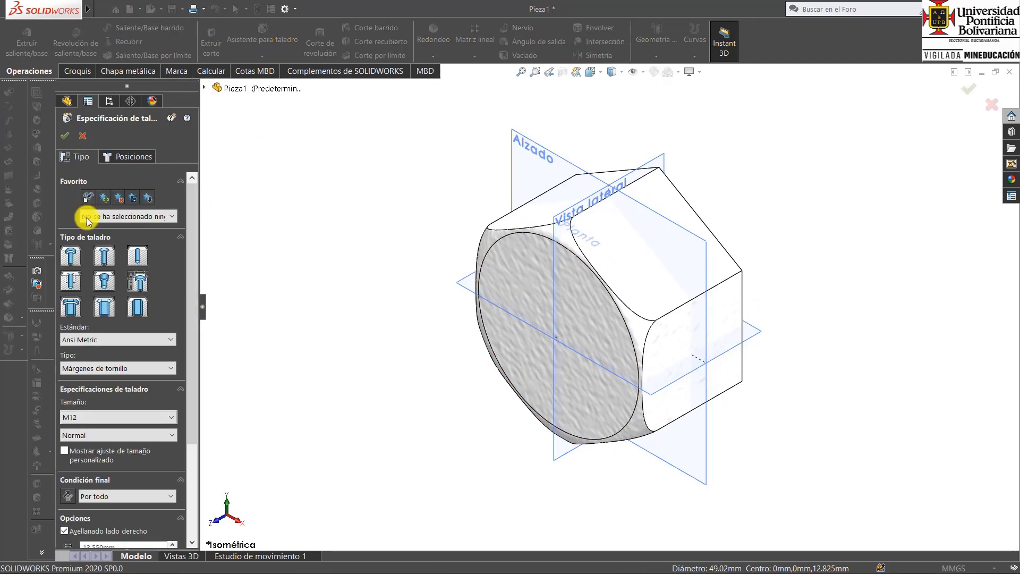
left_click(119, 339)
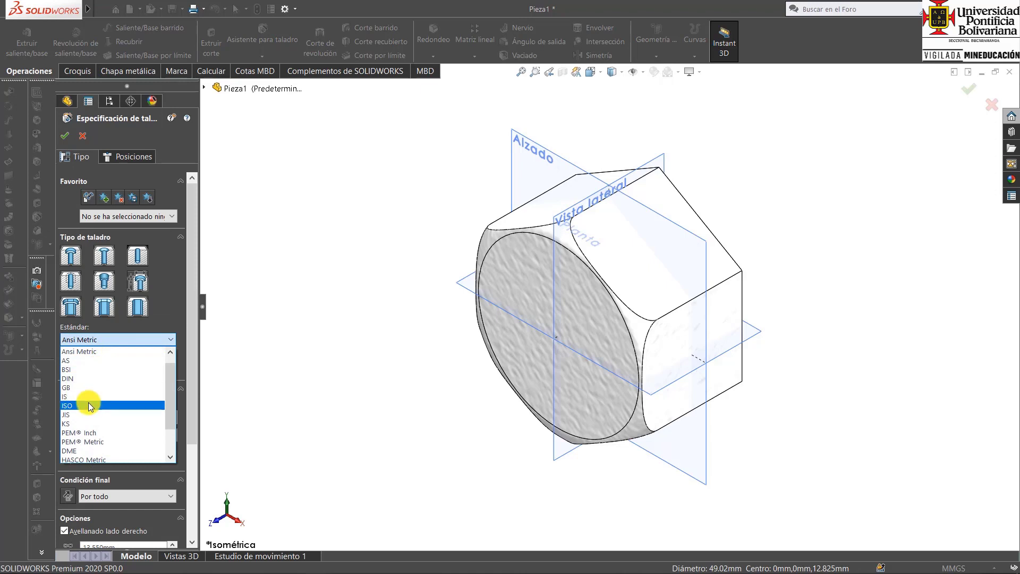
scroll(89, 359, "up", 1)
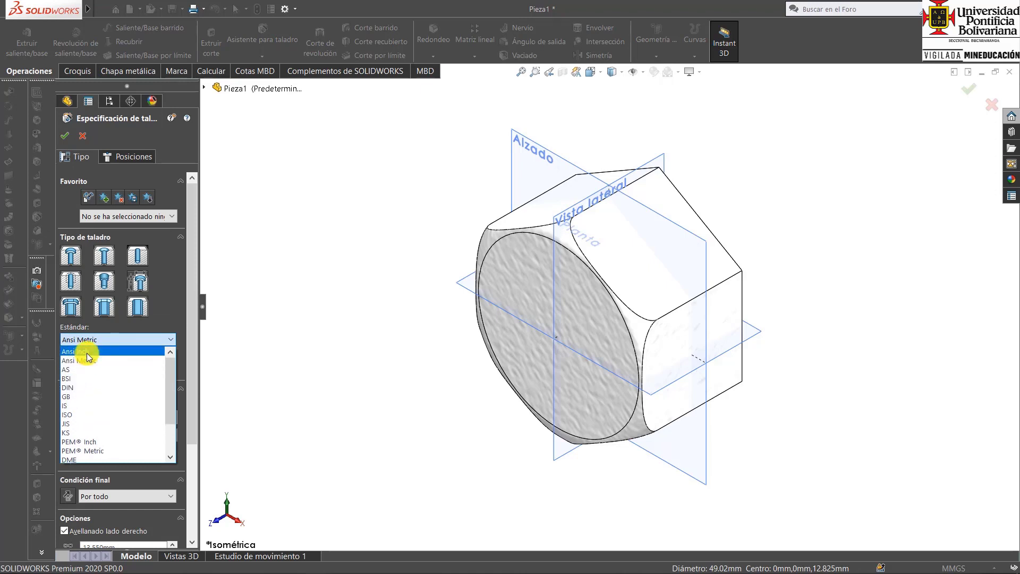
left_click(87, 353)
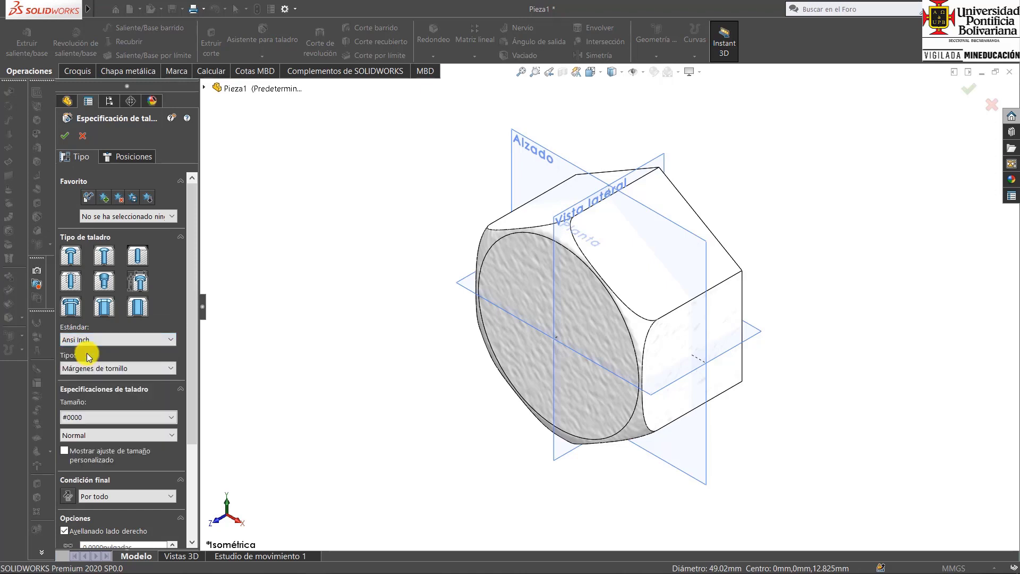
left_click(72, 282)
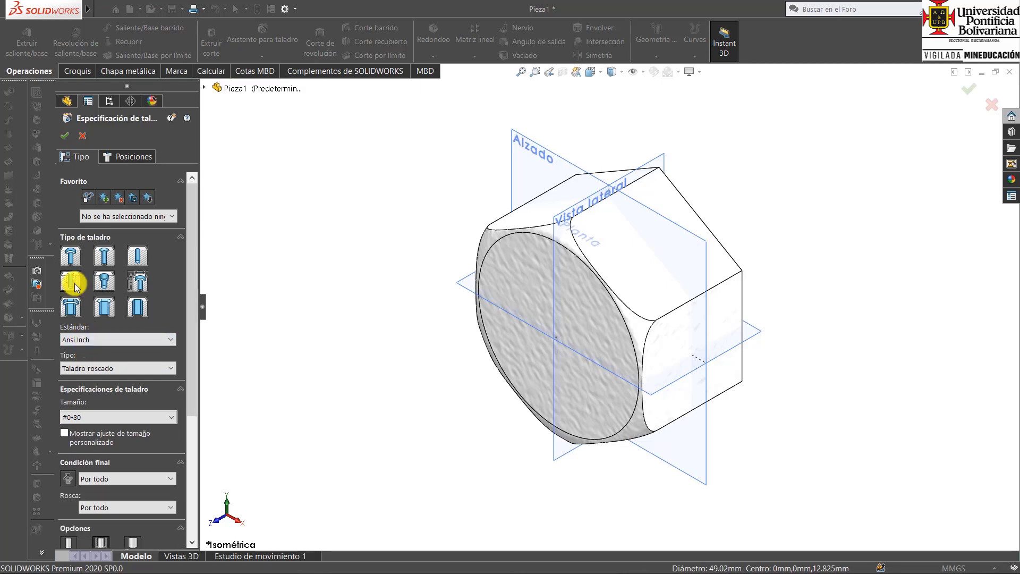
left_click(151, 417)
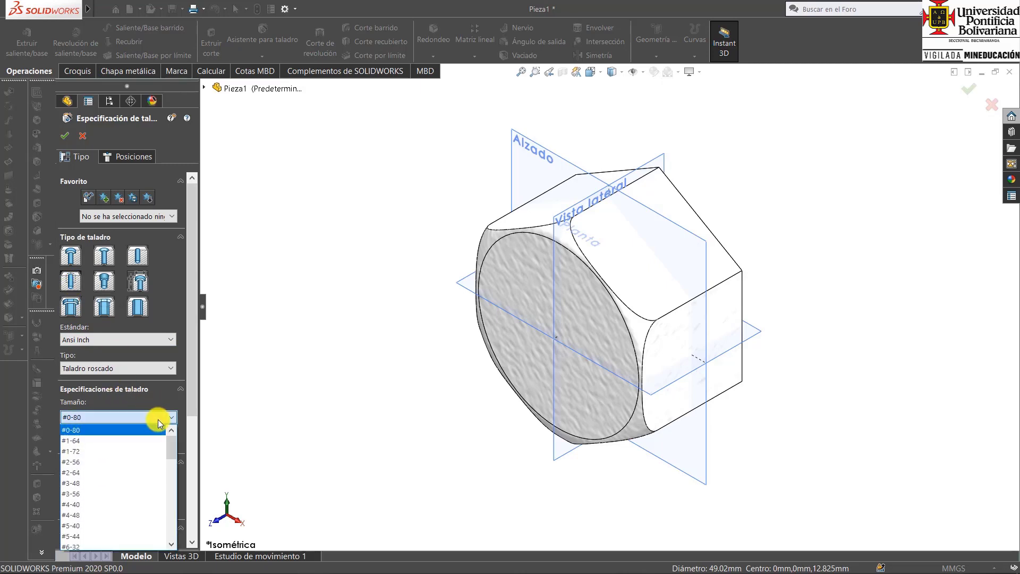
scroll(153, 467, "down", 3)
scroll(153, 467, "down", 4)
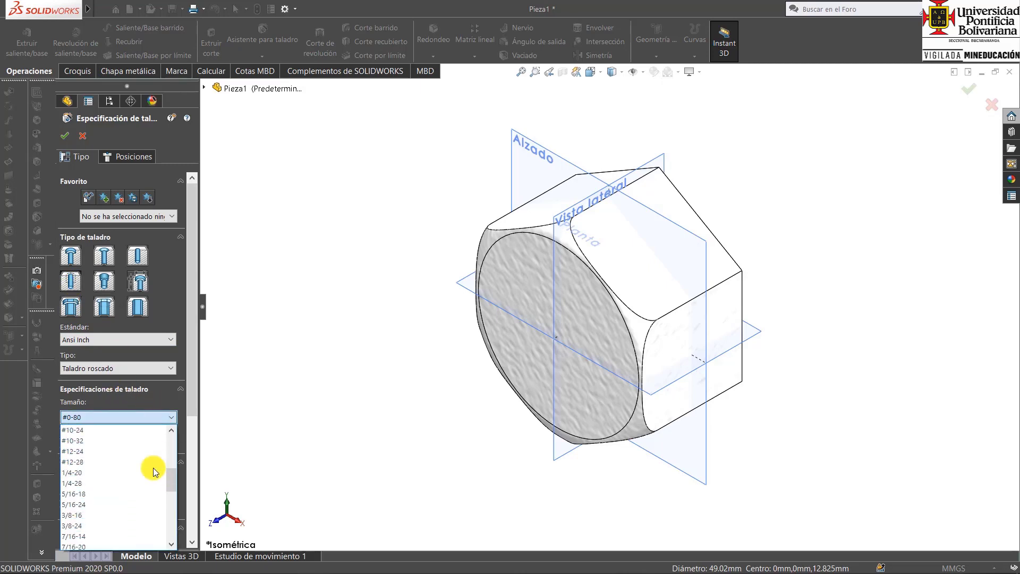
scroll(153, 468, "down", 4)
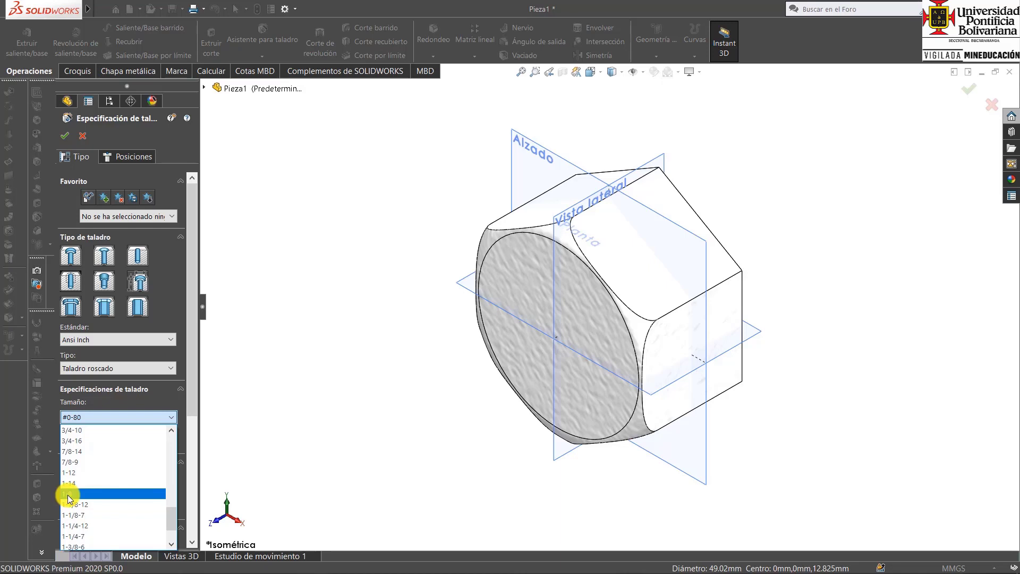
left_click(68, 494)
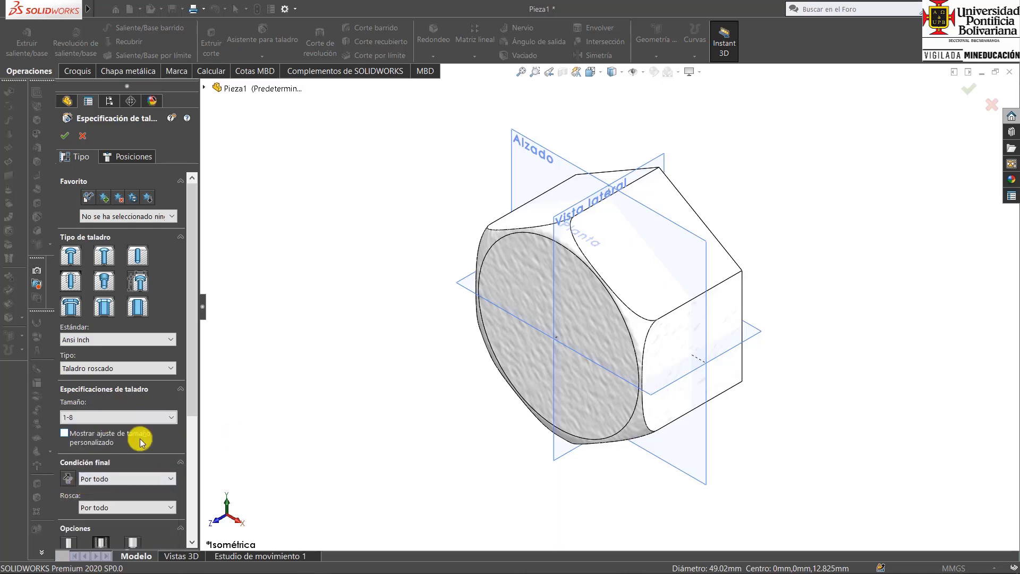
Disable the Avellanado lado derecho countersink and enable the thread class, set to 1B, for the tapped hole.
left_click_drag(192, 396, 187, 469)
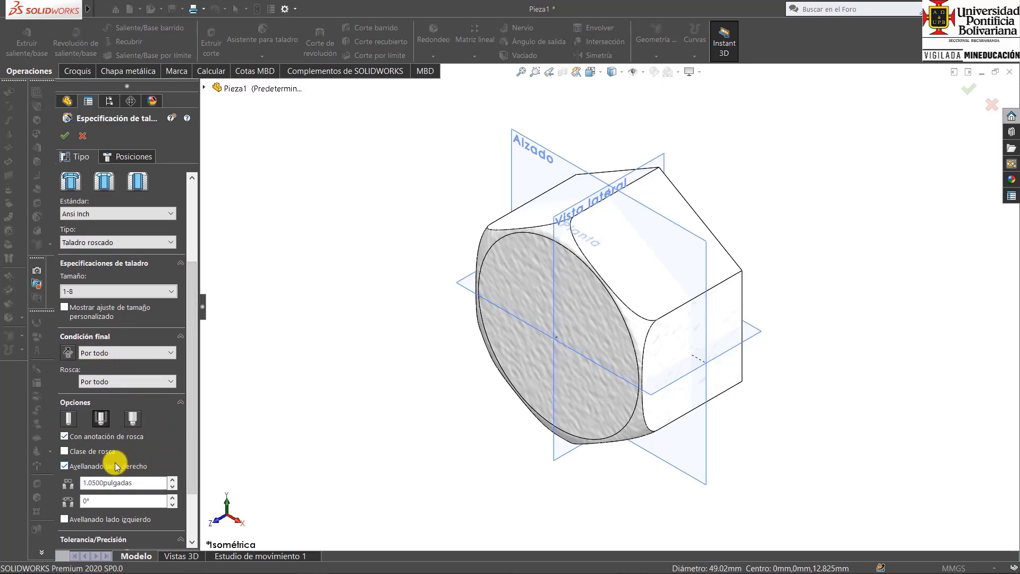
left_click(64, 465)
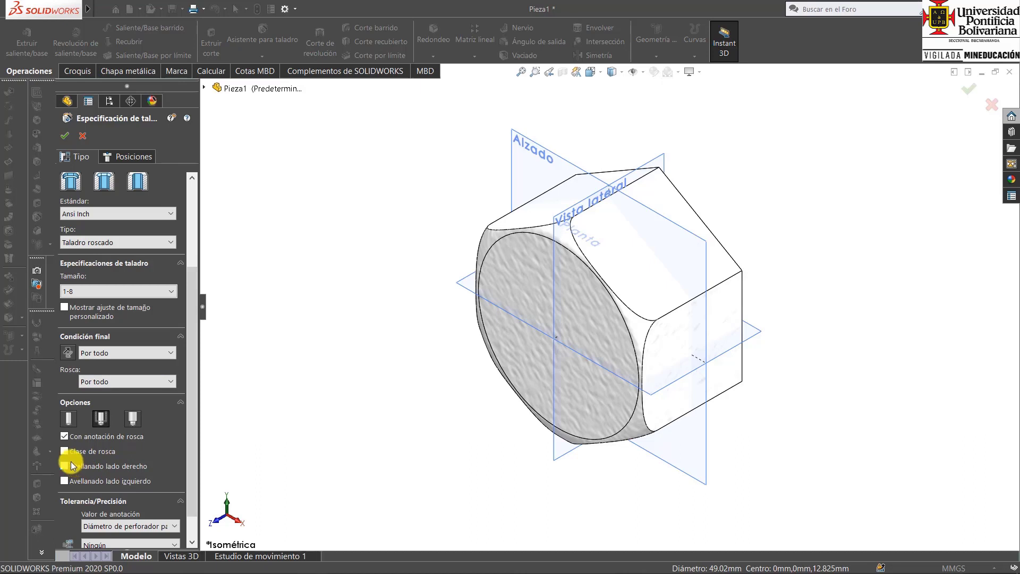
left_click(65, 451)
left_click(158, 453)
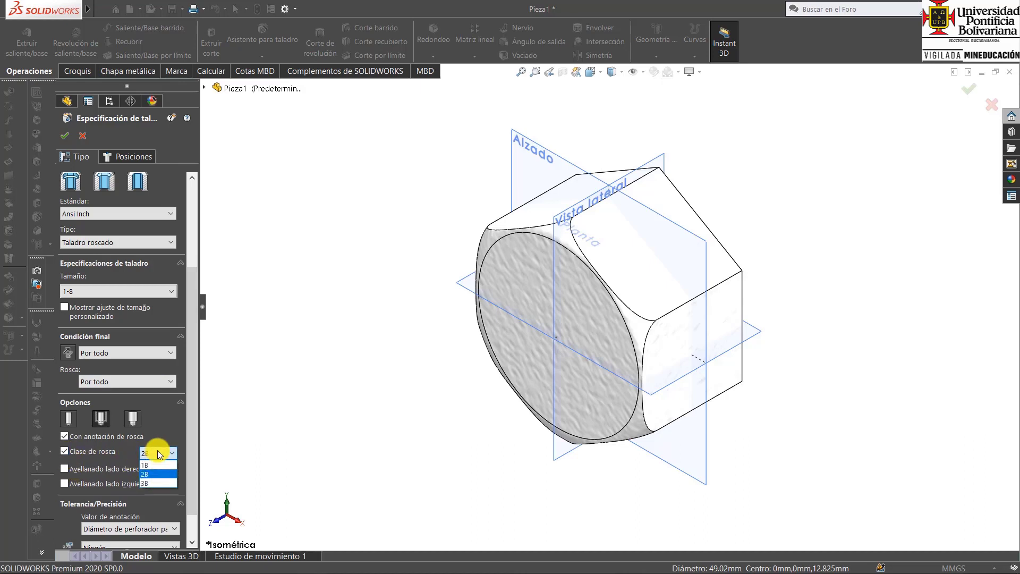
left_click(154, 464)
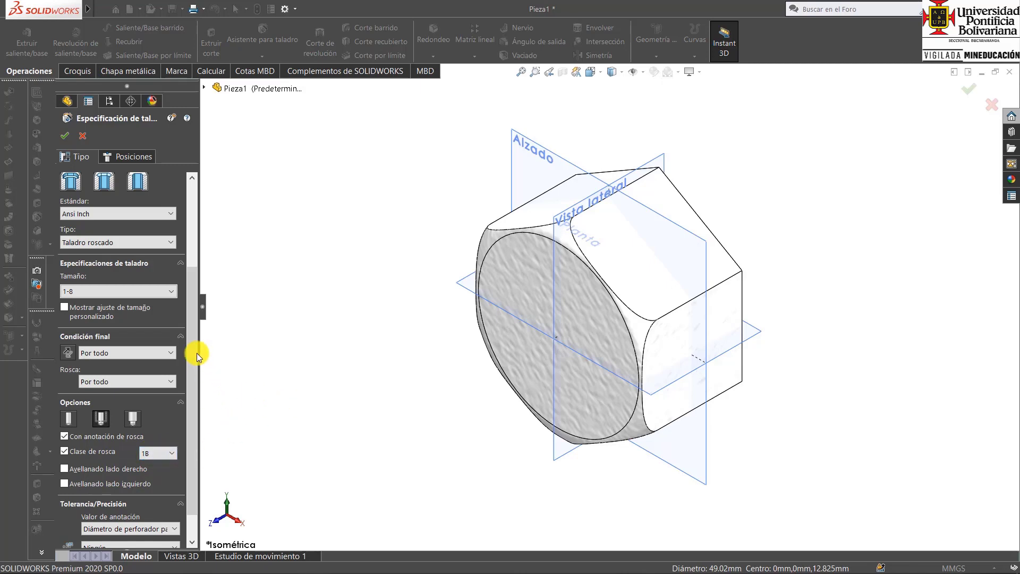
left_click_drag(191, 406, 191, 448)
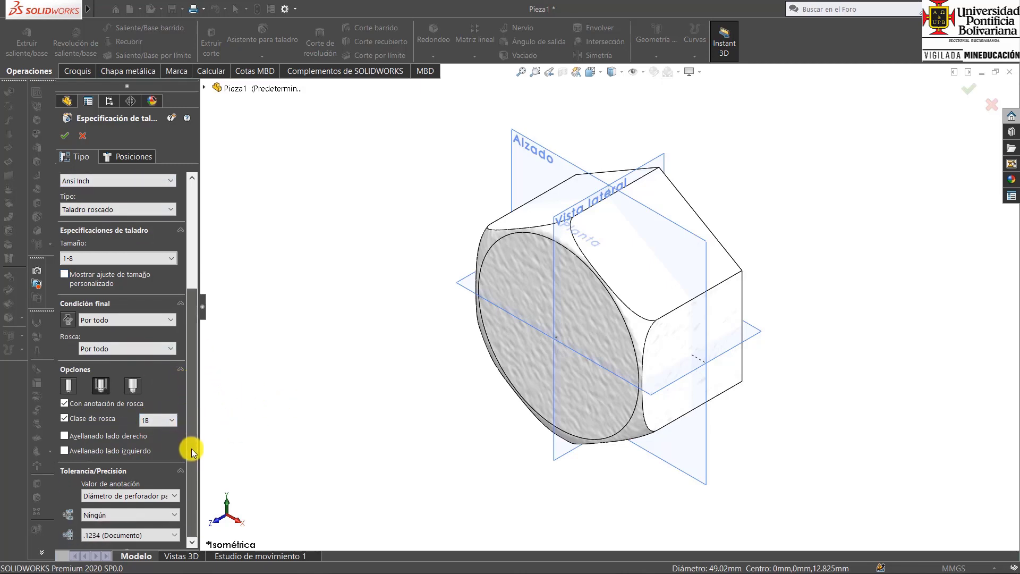
Place the tapped hole on the nut's front face, centred on the origin, and create it.
left_click(136, 155)
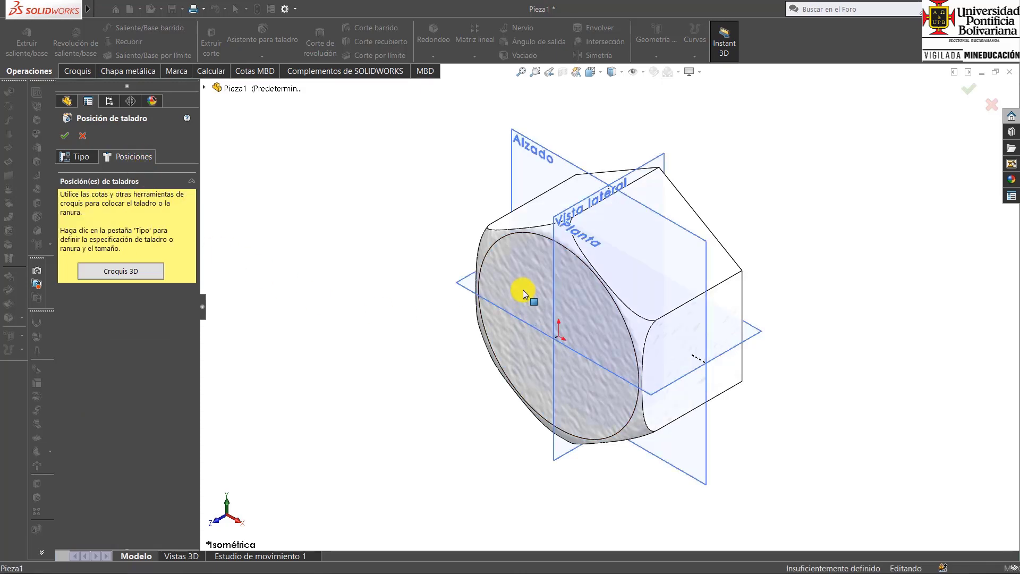
left_click(559, 337)
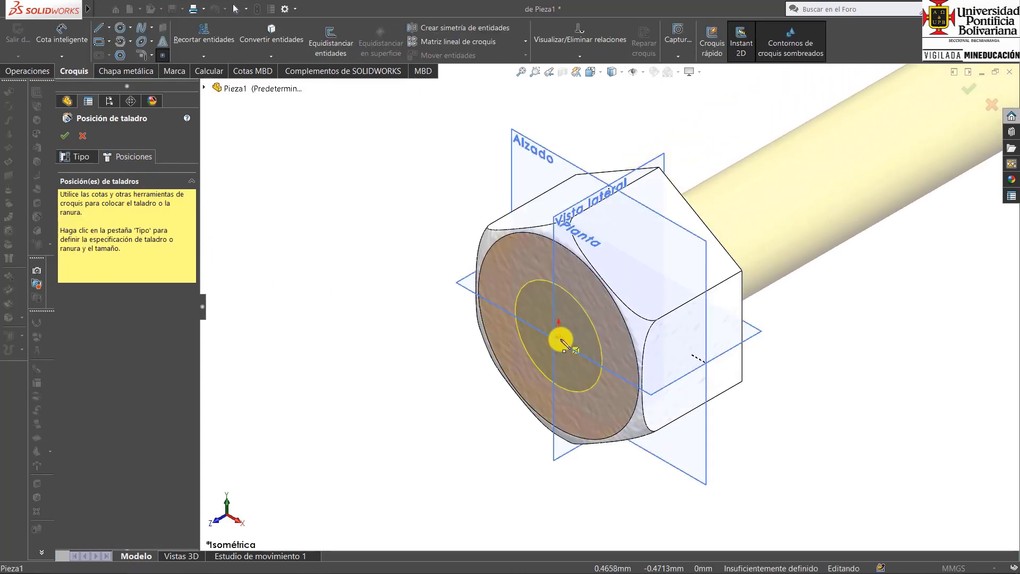
scroll(563, 344, "up", 3)
scroll(584, 391, "down", 8)
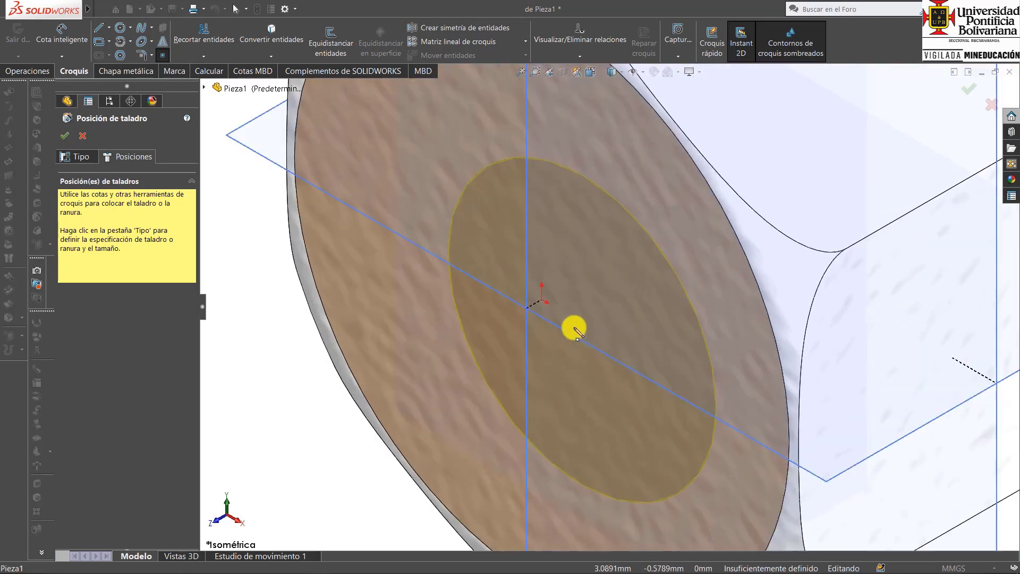
left_click_drag(577, 339, 547, 310)
left_click(543, 301)
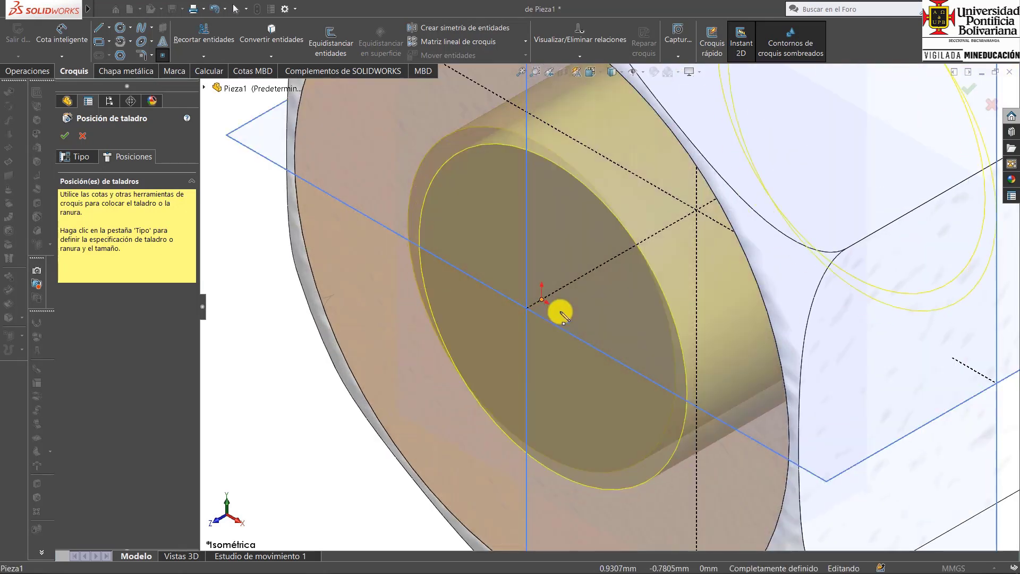
scroll(906, 179, "up", 7)
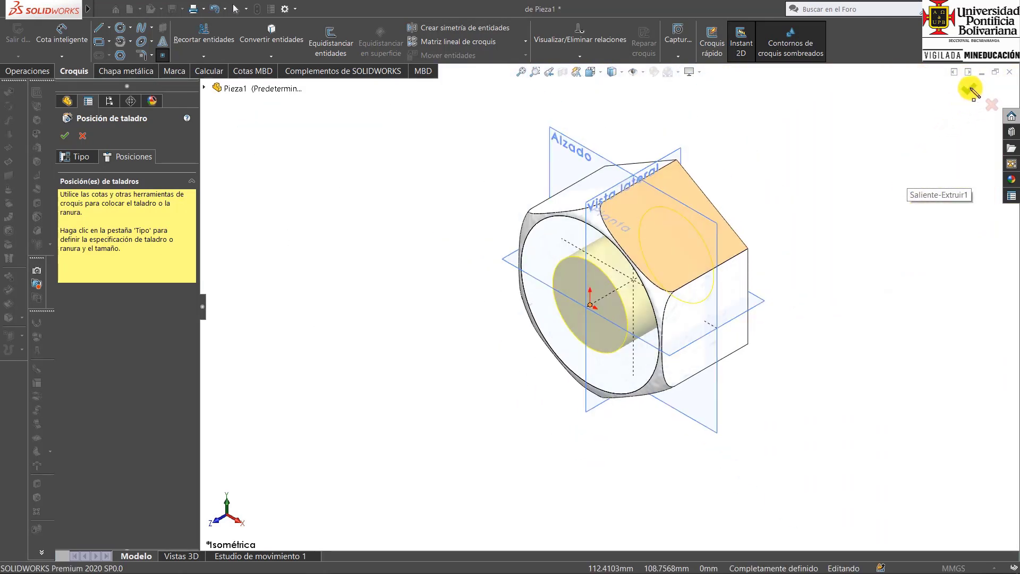
left_click(971, 91)
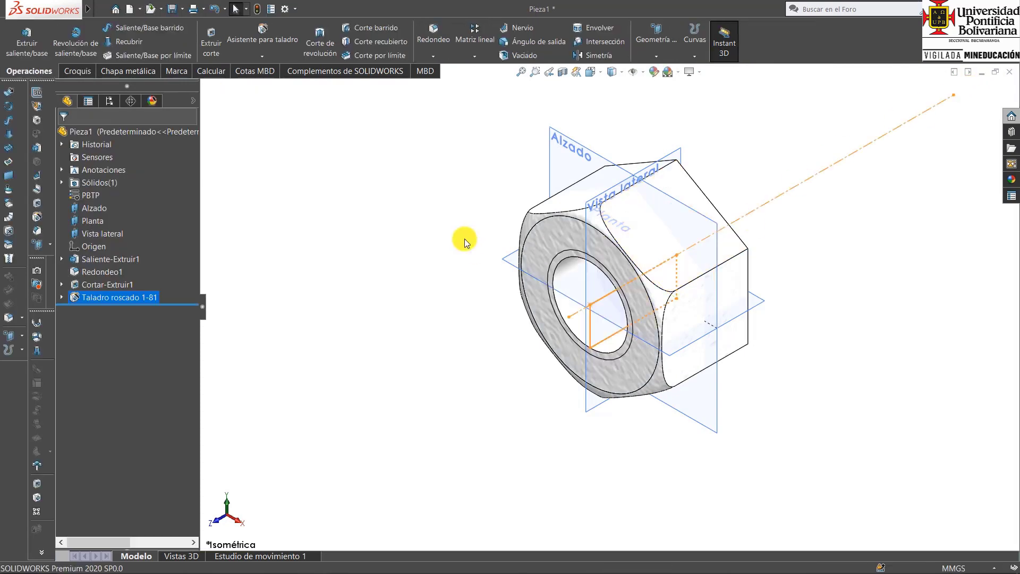
left_click(464, 240)
middle_click_drag(690, 296, 701, 334)
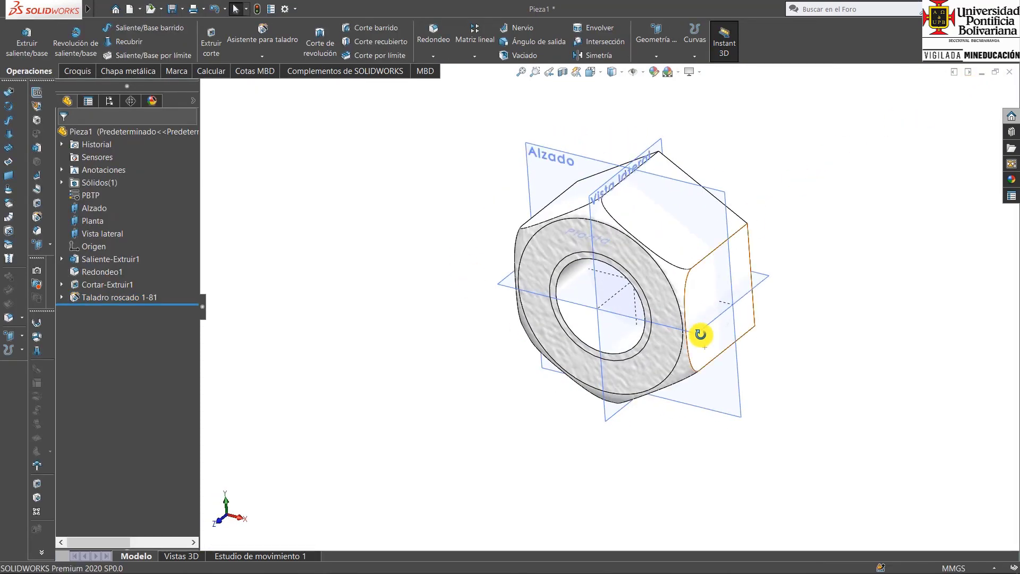
key("ctrl+7")
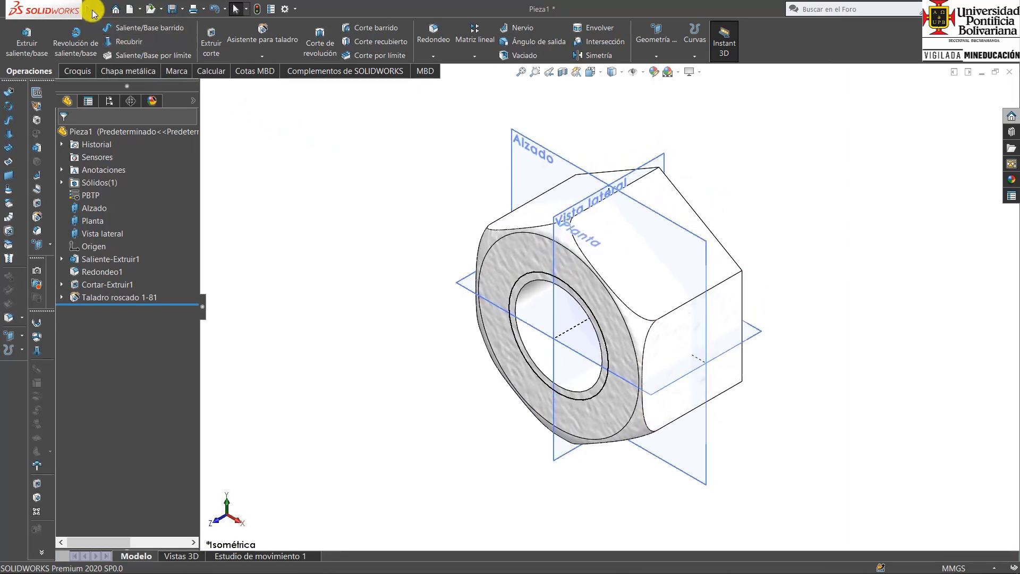
Save the part as Tuerca in the Escritorio folder.
left_click(103, 10)
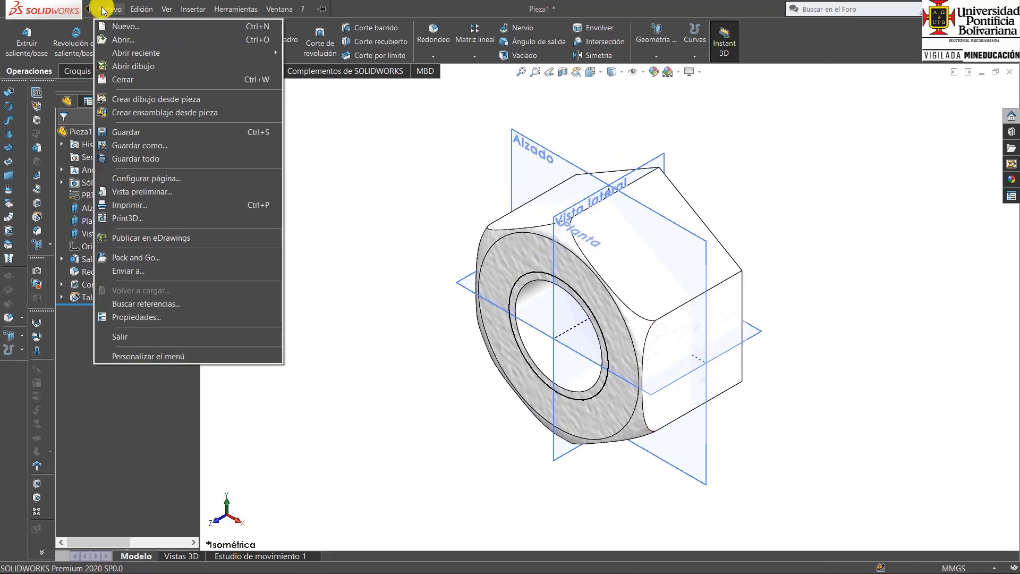
left_click(149, 147)
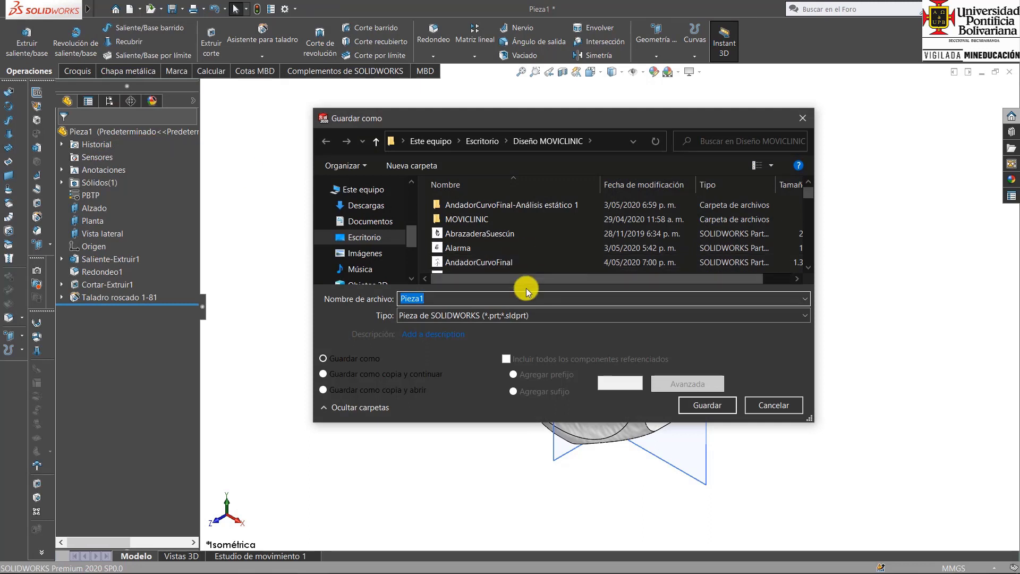
left_click(480, 142)
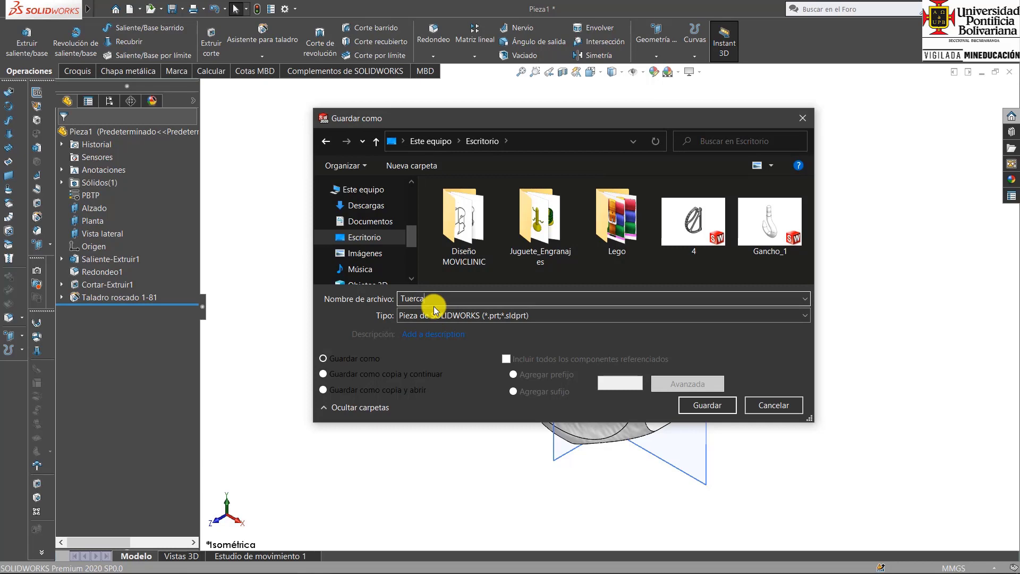
left_click_drag(449, 298, 387, 298)
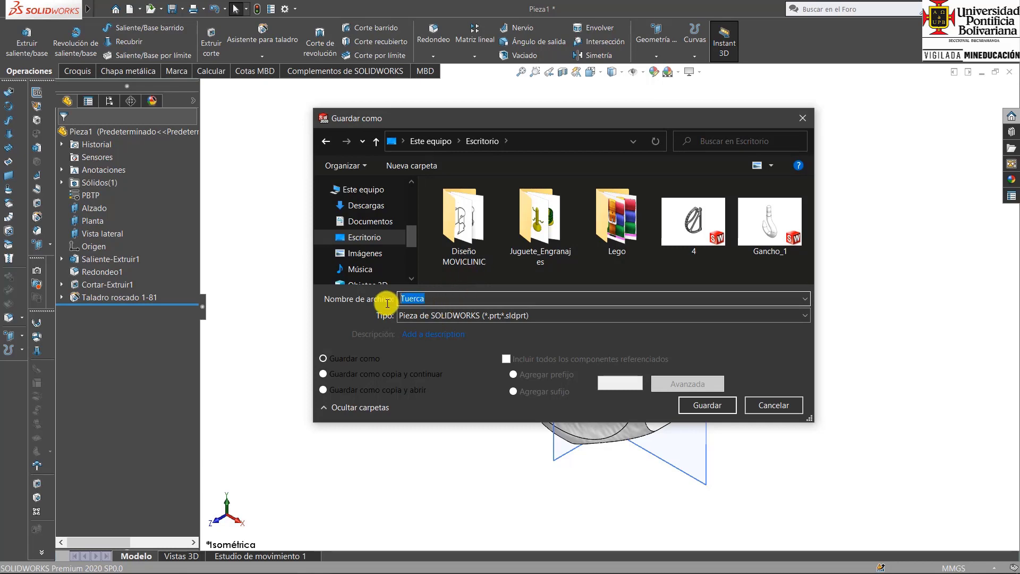
left_click(712, 405)
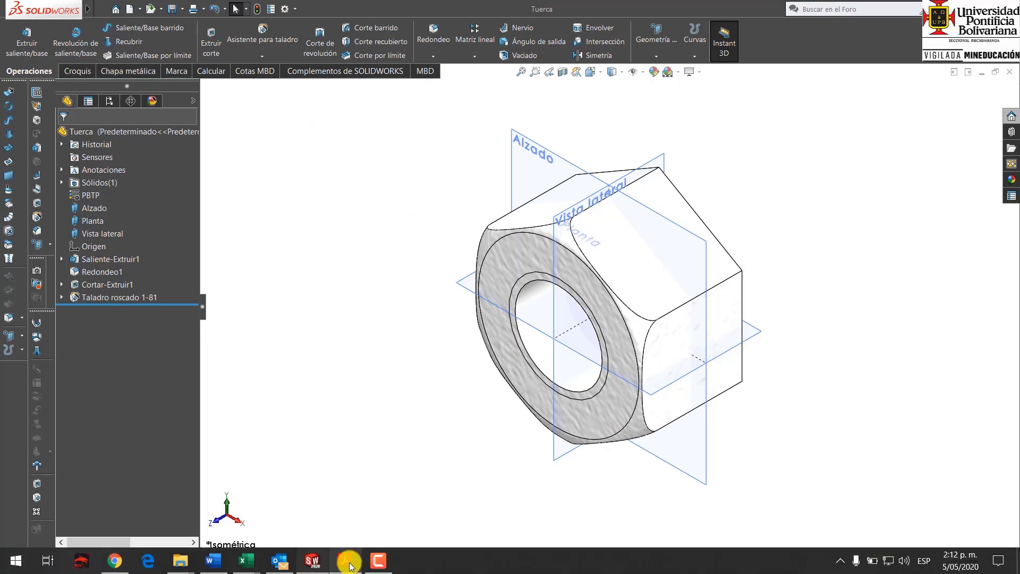
Switch to Adobe Acrobat Reader to consult the 1" row of the Whitworth bolt, nut and washer dimension table.
left_click(346, 568)
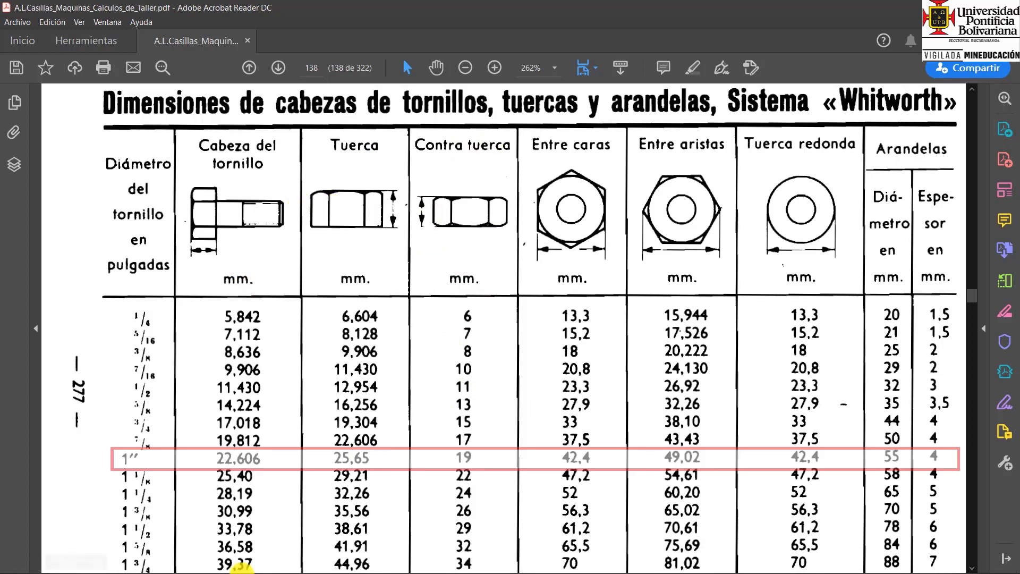
Switch back to SOLIDWORKS and set the depth of the nut's base extrusion to 19 mm.
left_click(310, 562)
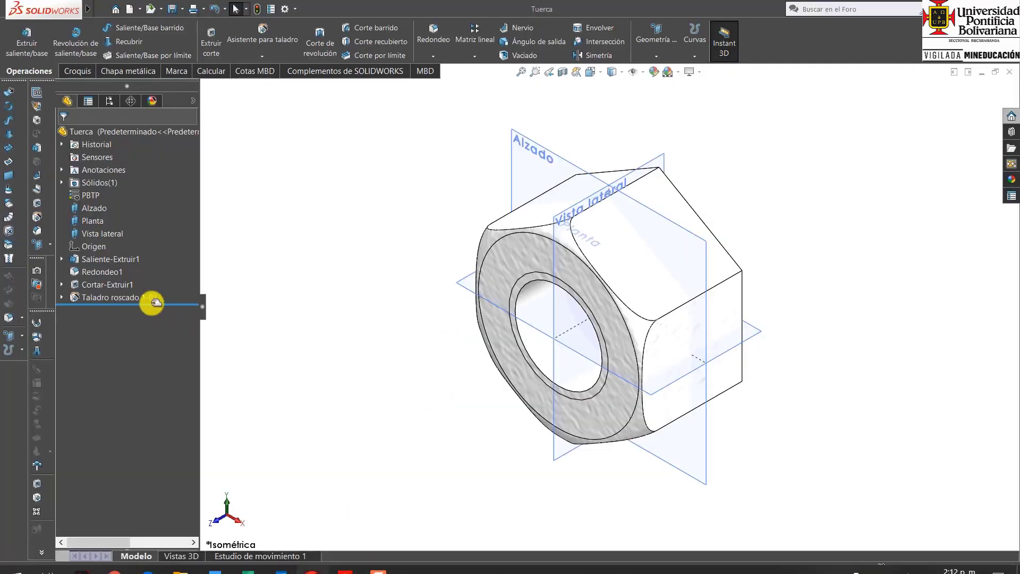
left_click(103, 262)
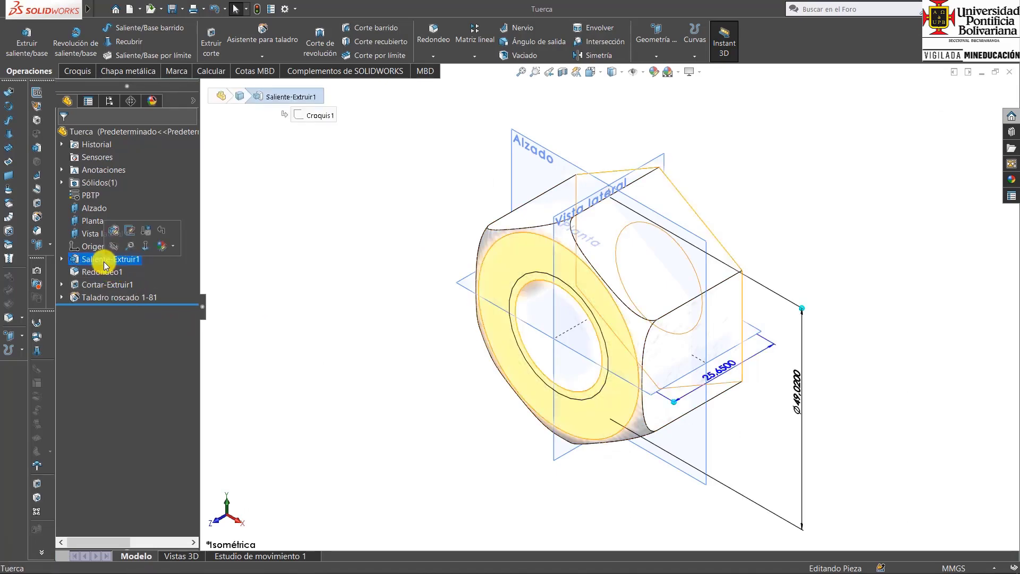
right_click(103, 262)
left_click(130, 230)
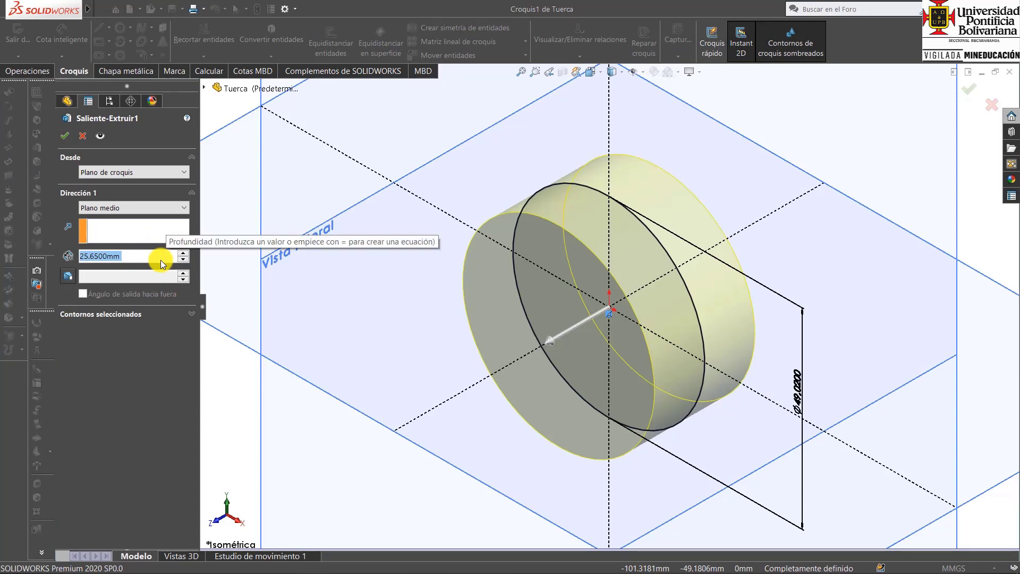
type("19")
key("Return")
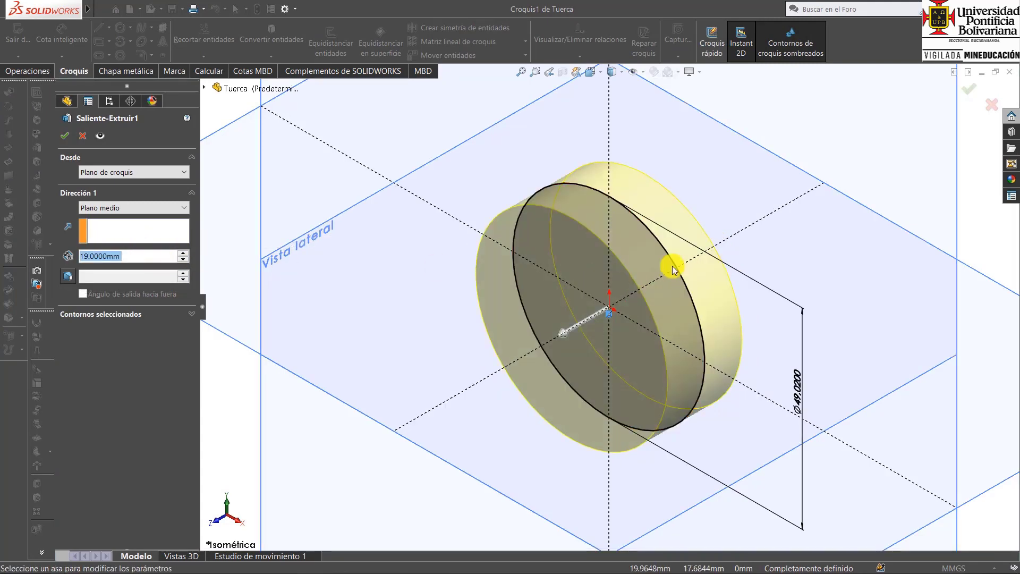
left_click(64, 136)
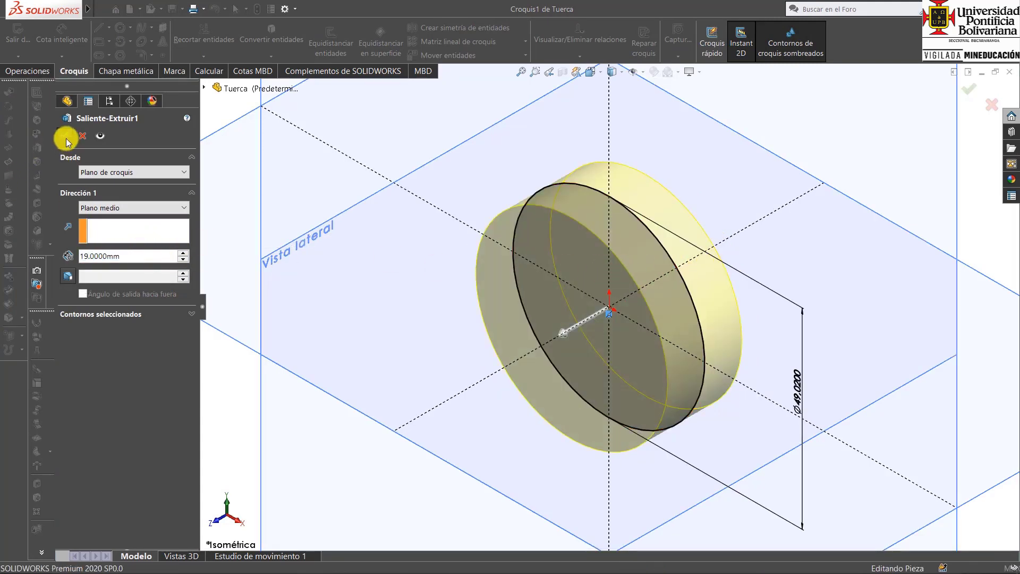
Add the rear circular edge of the nut body to the existing 4 mm fillet.
left_click(91, 272)
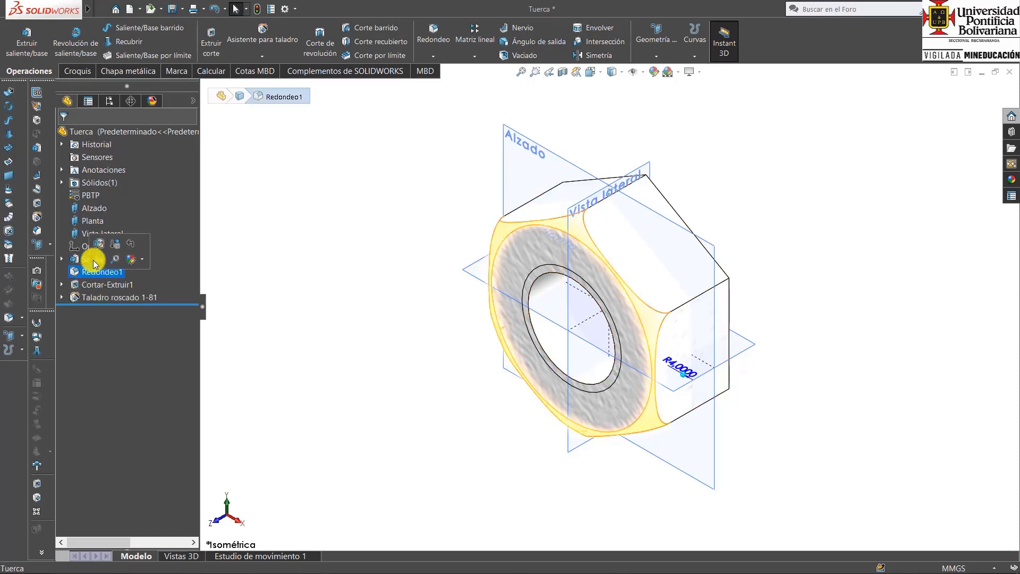
left_click(96, 244)
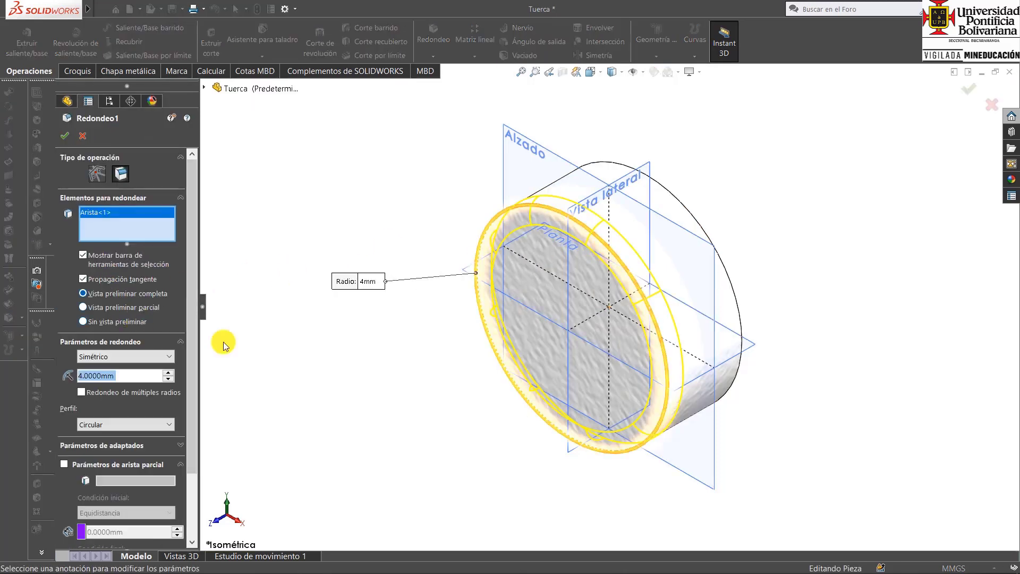
left_click(706, 228)
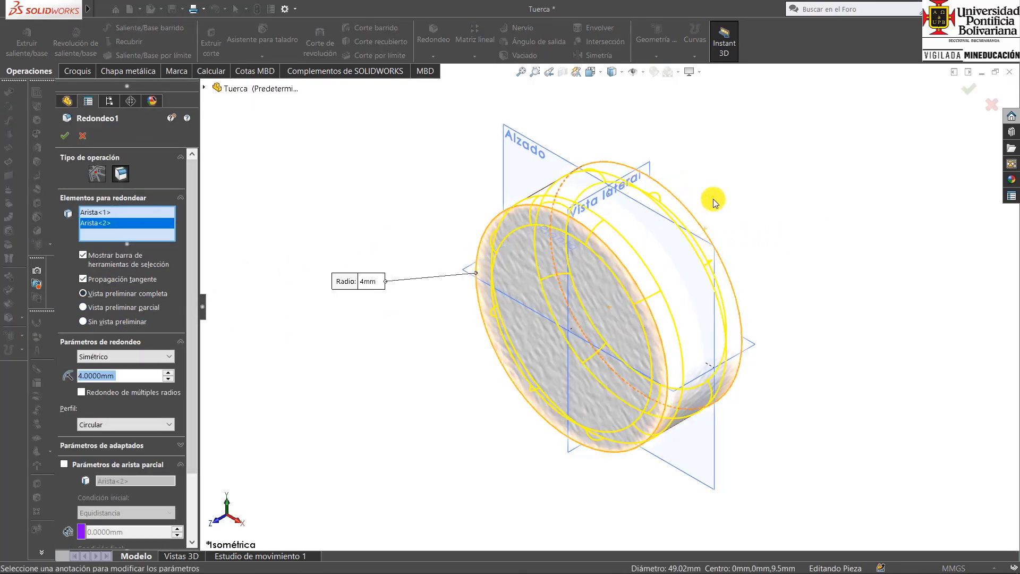
left_click(969, 89)
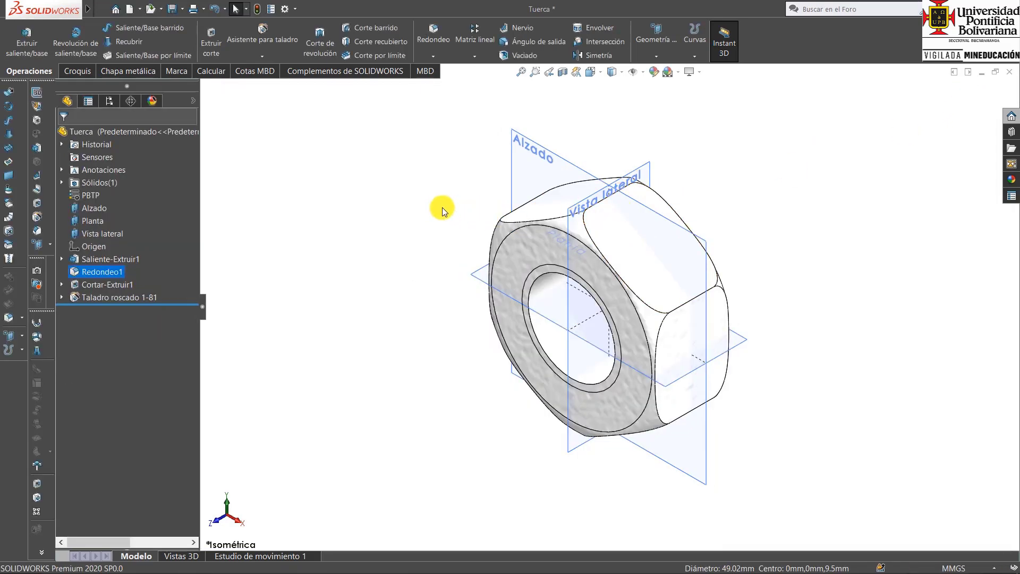
Save the modified nut as a new part named Contratuerca in the Escritorio folder.
left_click(109, 9)
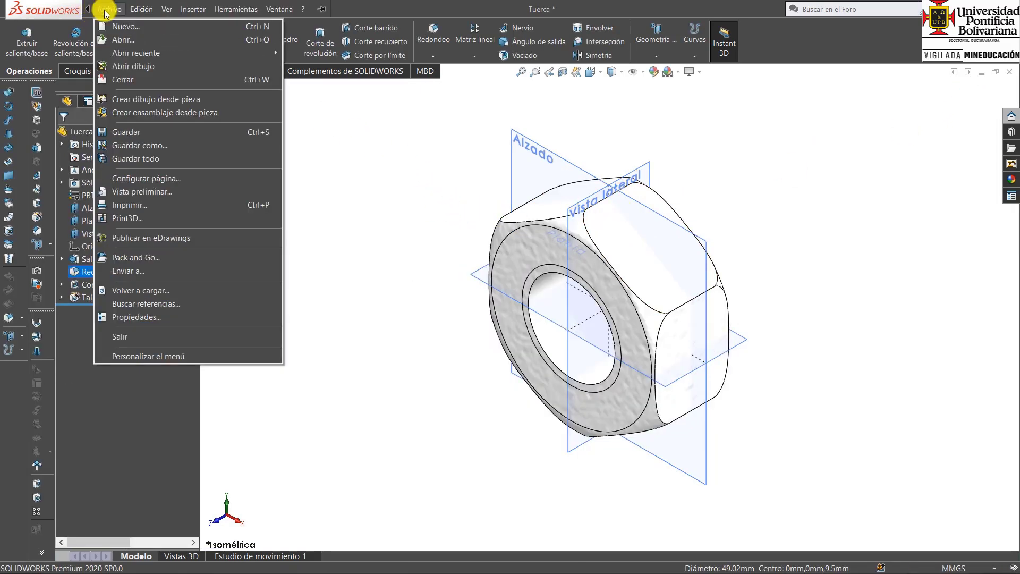
left_click(152, 141)
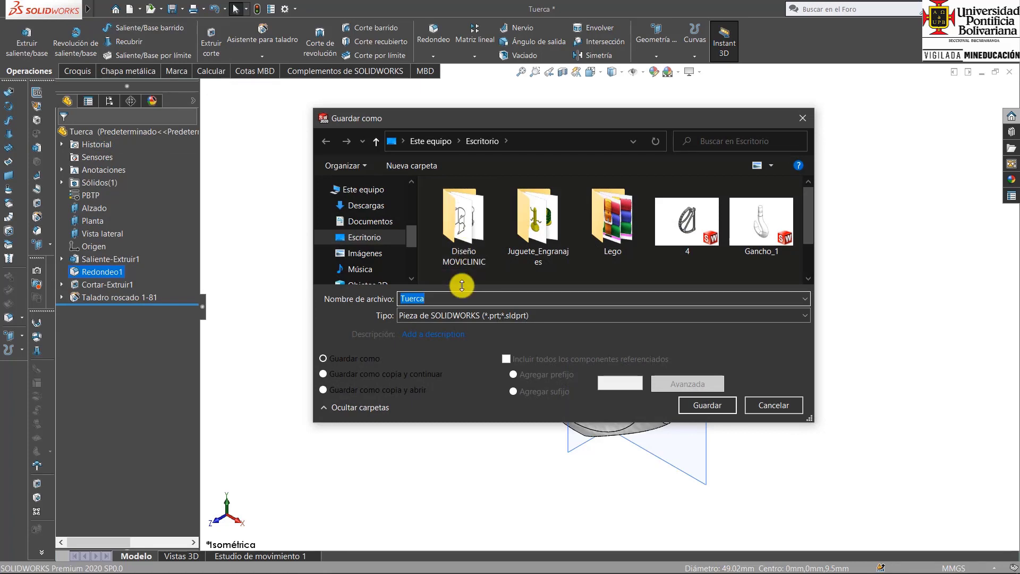
type("Contrat")
left_click_drag(448, 299, 394, 299)
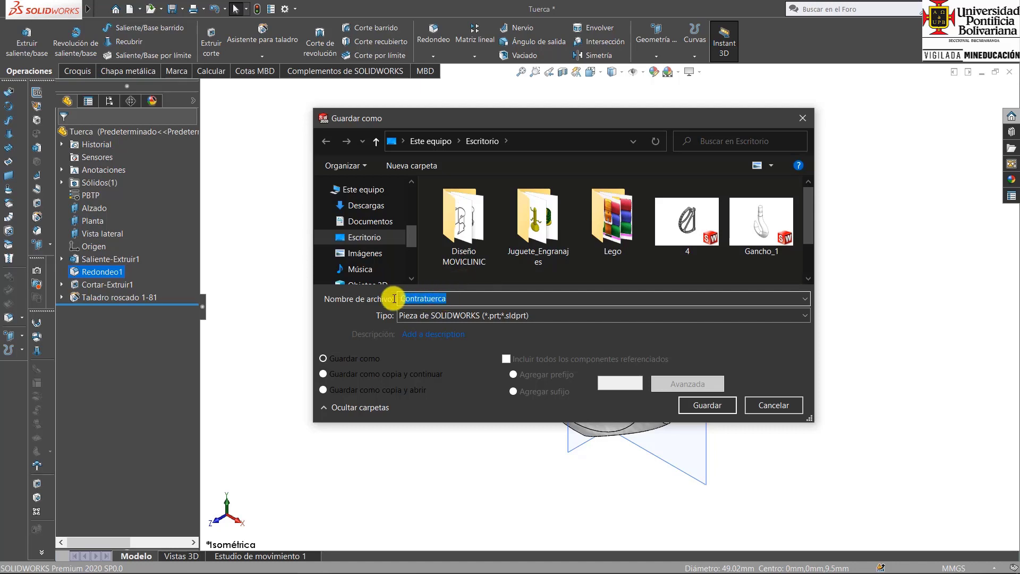
left_click(698, 404)
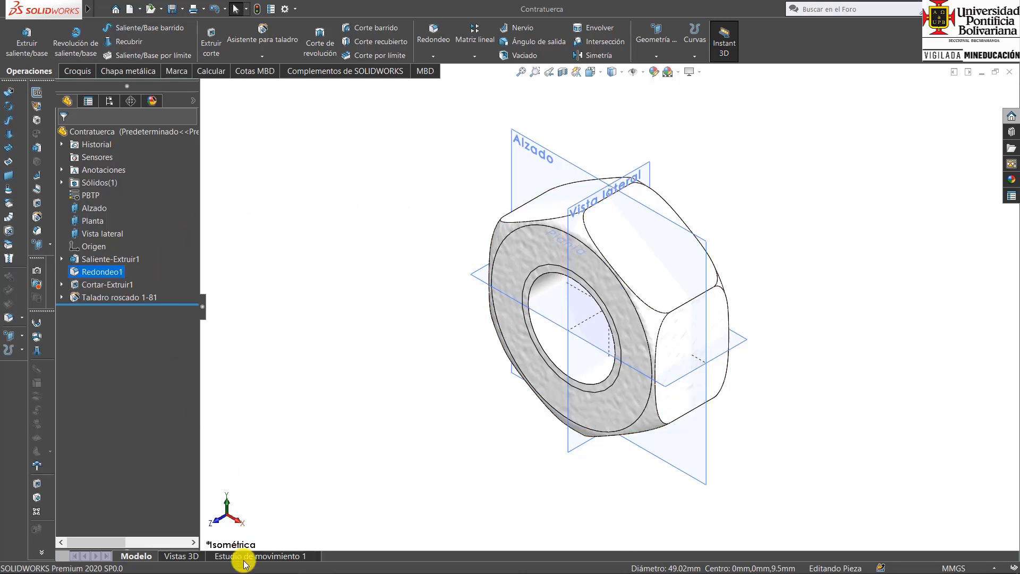
Consult the Whitworth table in Adobe Acrobat Reader, then return to SOLIDWORKS and delete the hexagonal cut together with its sketch.
left_click(345, 562)
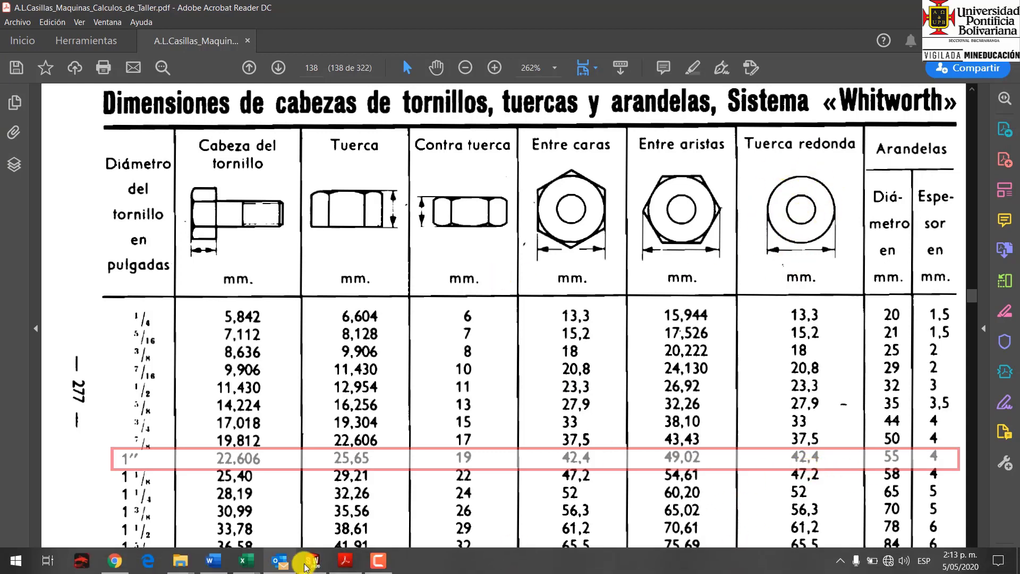
left_click(313, 560)
left_click(94, 286)
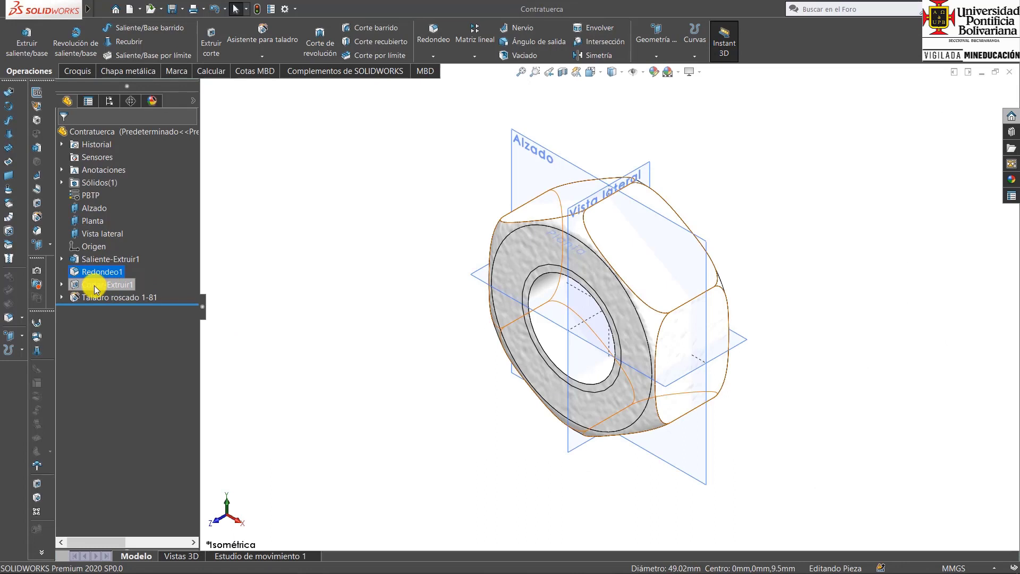
key("Delete")
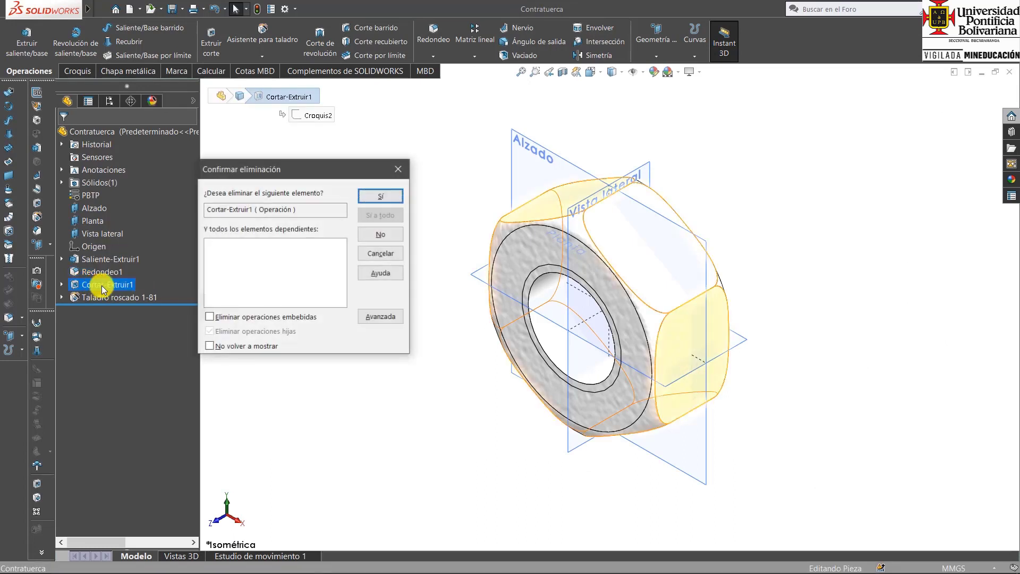
left_click(380, 196)
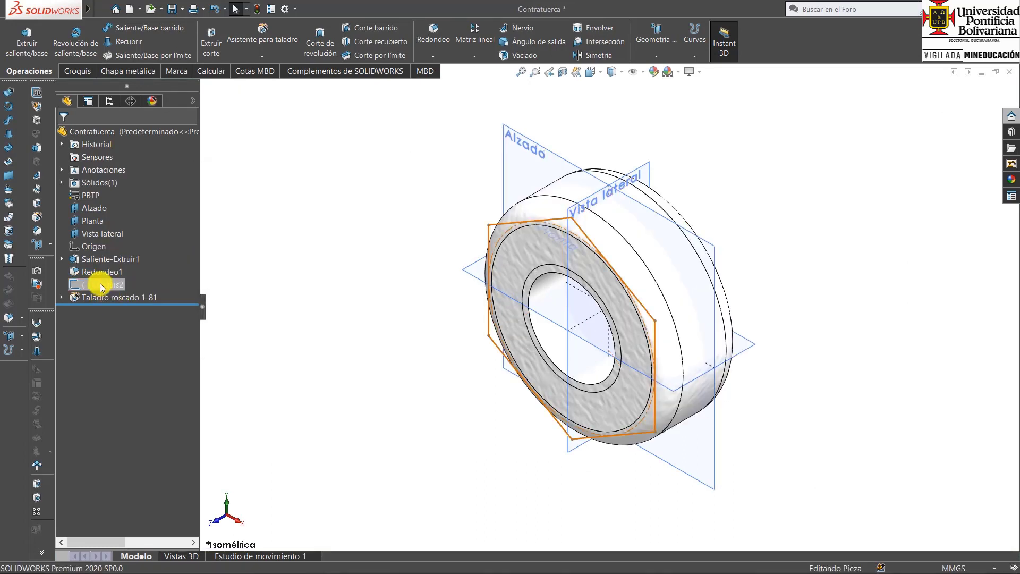
left_click(102, 285)
key("Delete")
left_click(381, 196)
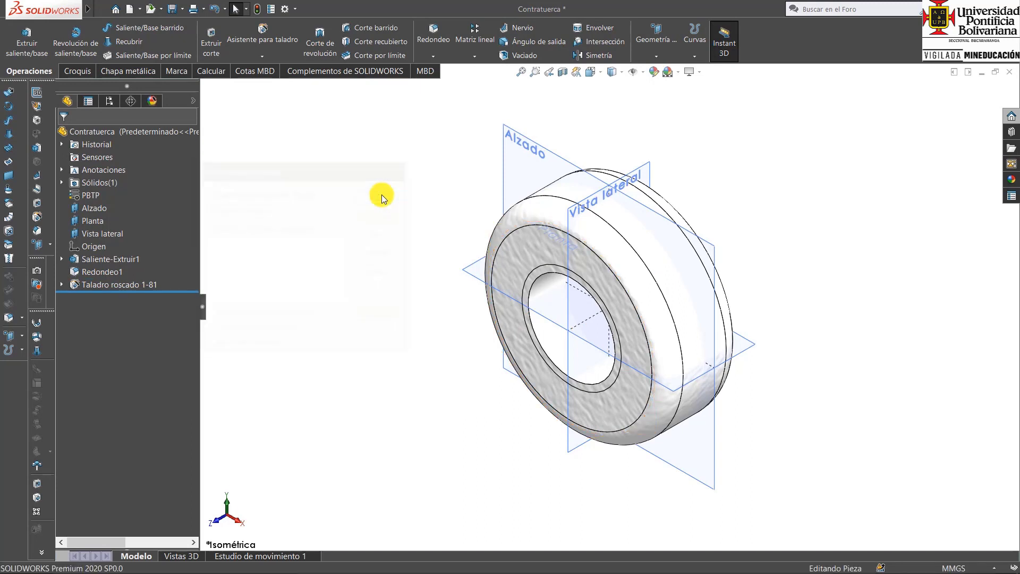
Edit the sketch of the base extrusion and set the circle's diameter to 42.4 mm.
left_click(62, 259)
left_click(87, 271)
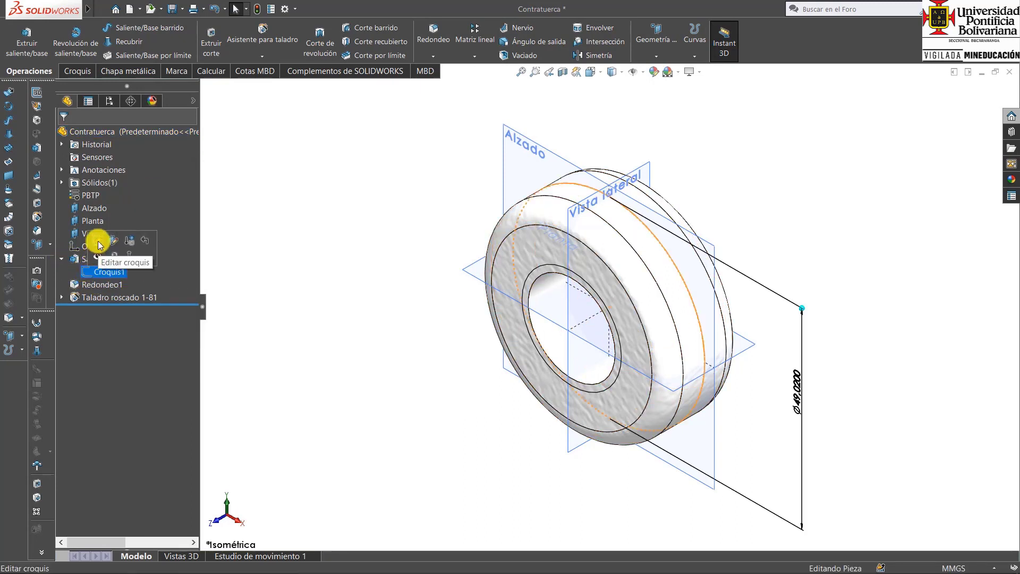
left_click(97, 240)
double_click(802, 392)
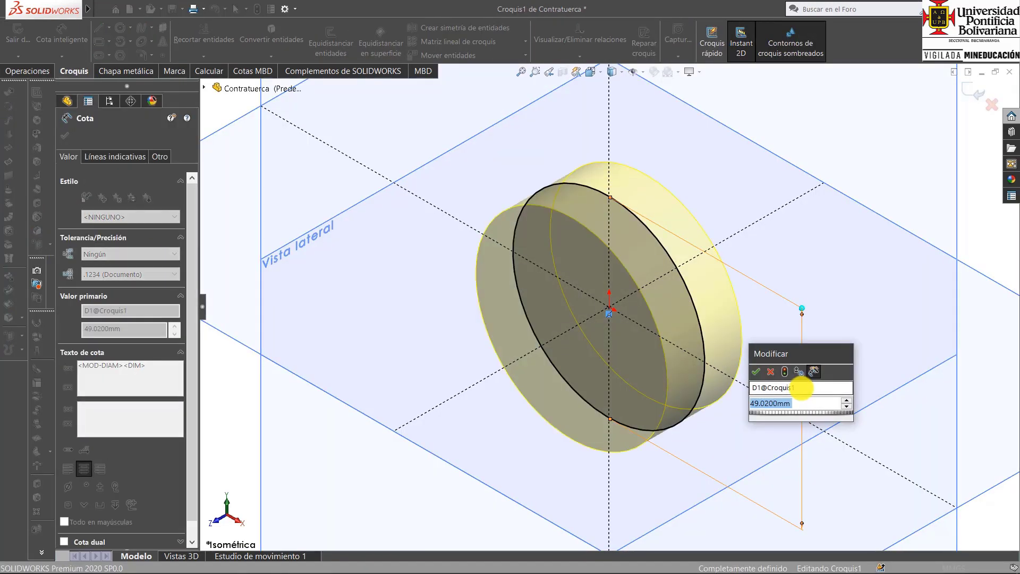
type("42,")
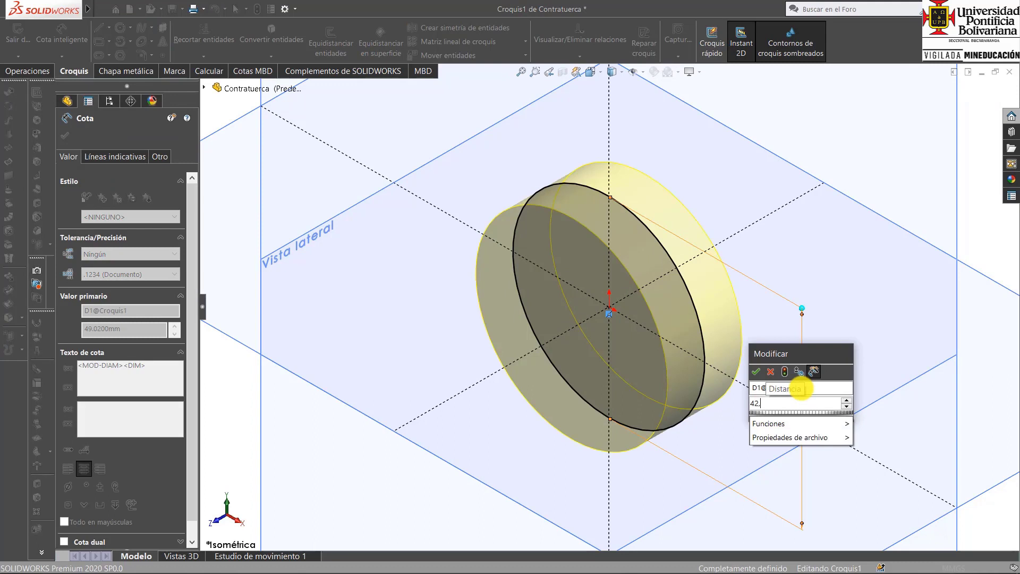
type("4")
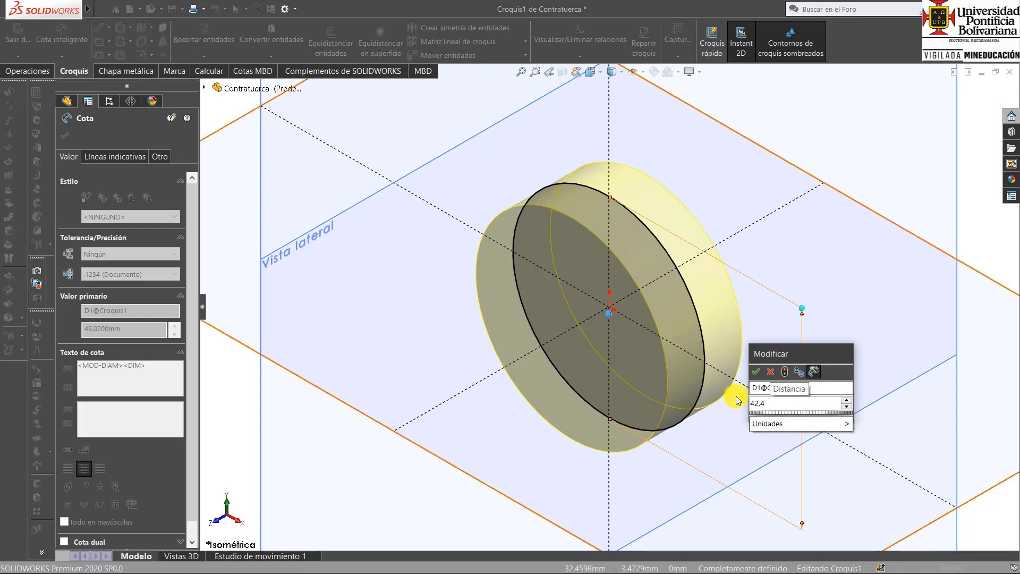
left_click(754, 372)
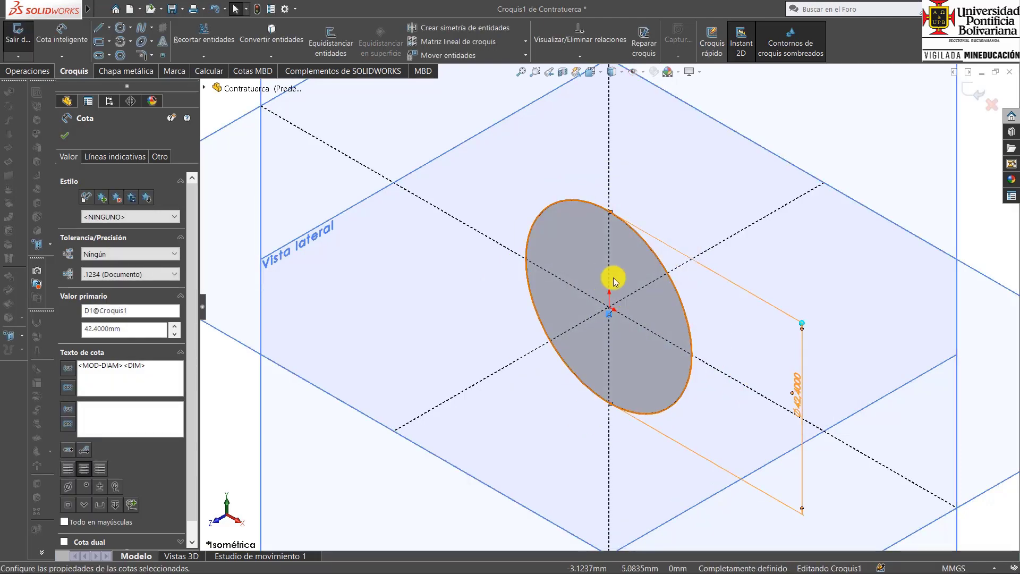
left_click(975, 92)
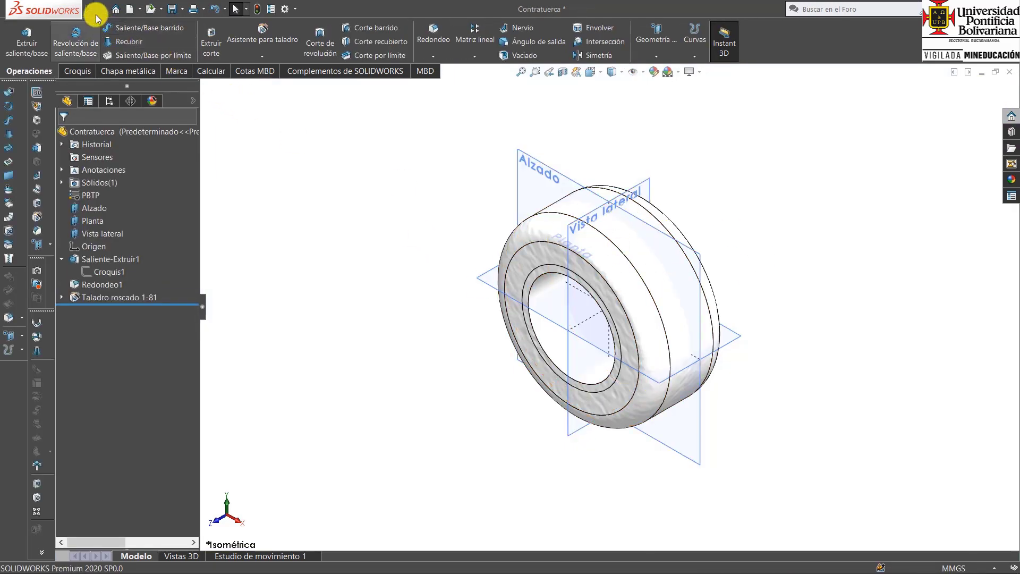
Save the round nut as a new part named Tuerca Redonda in the Escritorio folder.
left_click(116, 9)
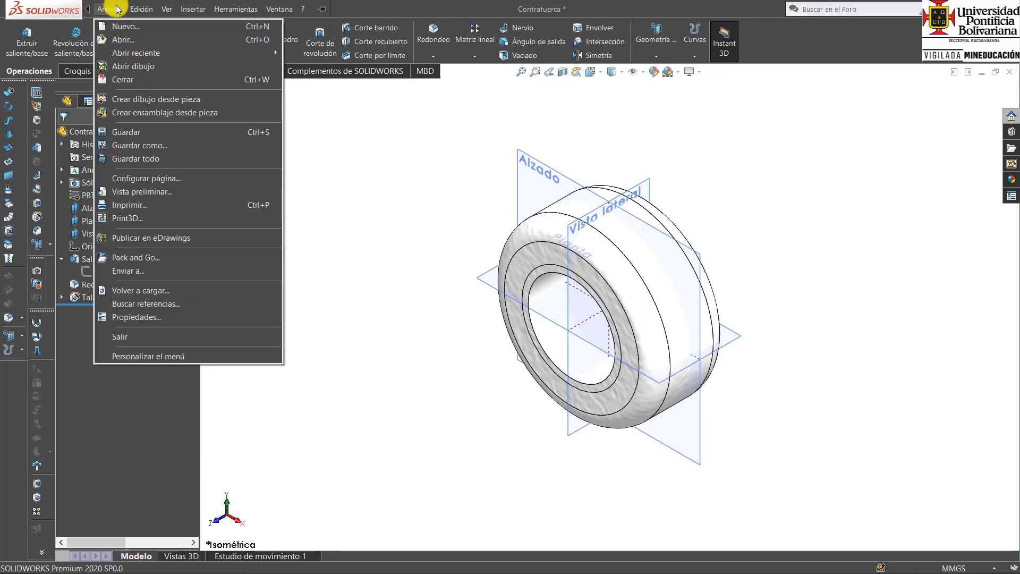
left_click(142, 145)
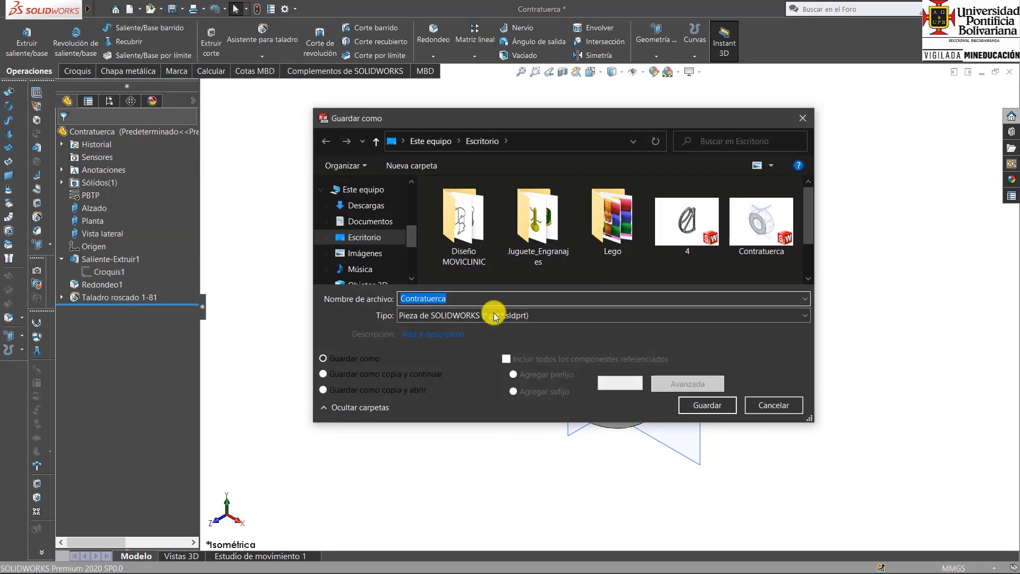
type("Tue")
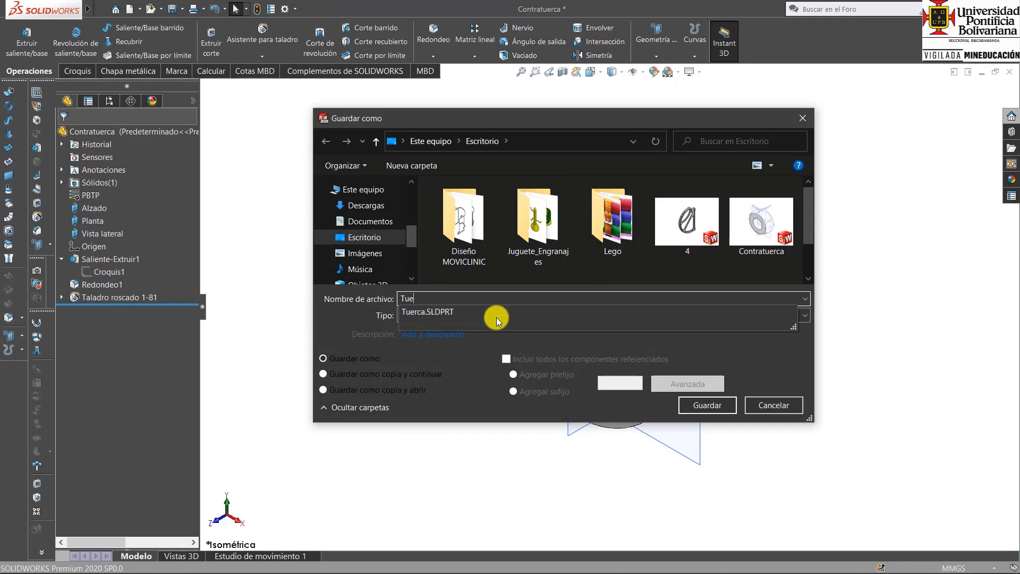
type("rca Redonda")
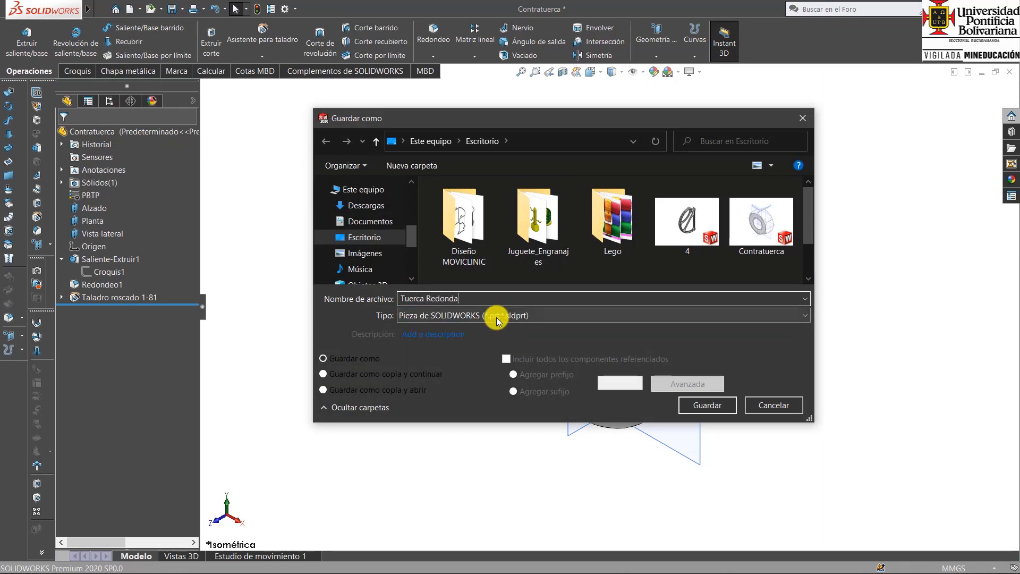
left_click(720, 411)
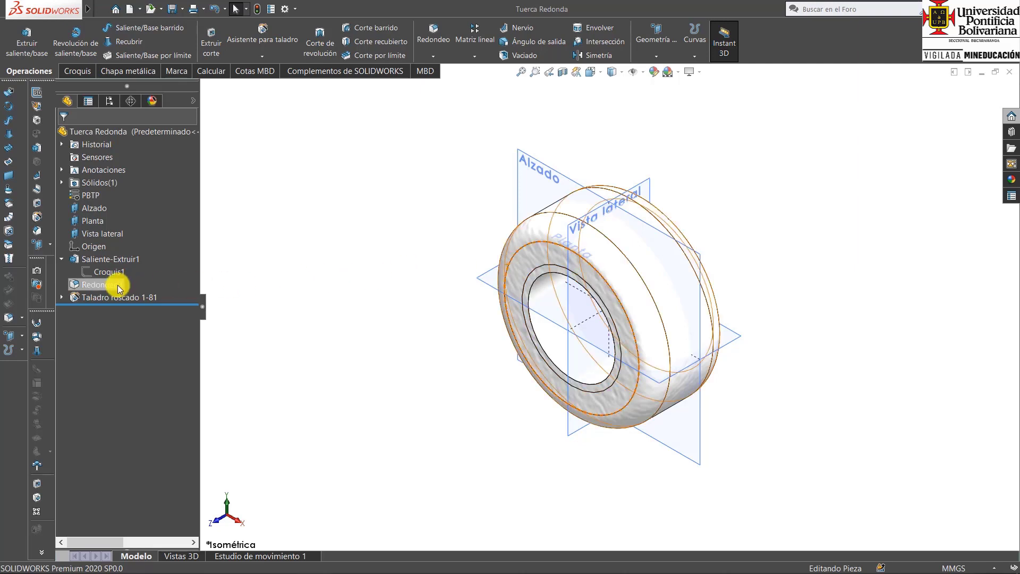
Delete both the fillet and the tapped hole, keeping only the base extrusion.
left_click(98, 286)
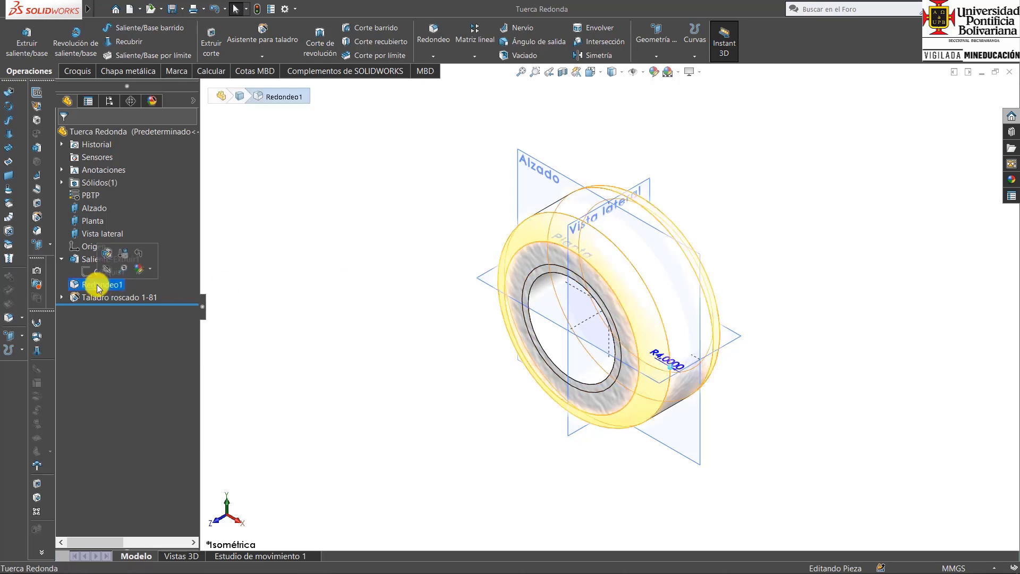
left_click(103, 297, "ctrl")
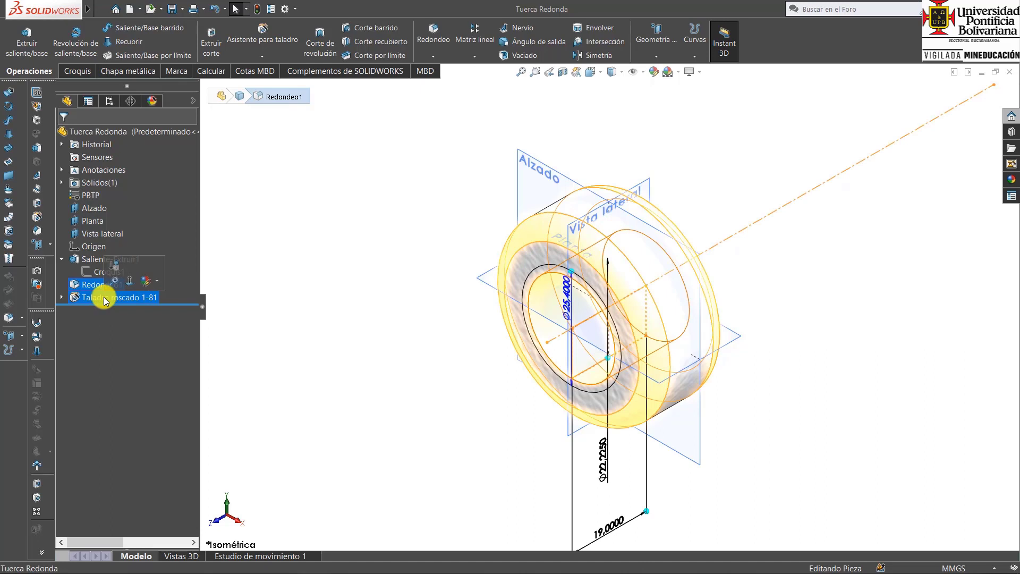
key("Delete")
left_click(392, 212)
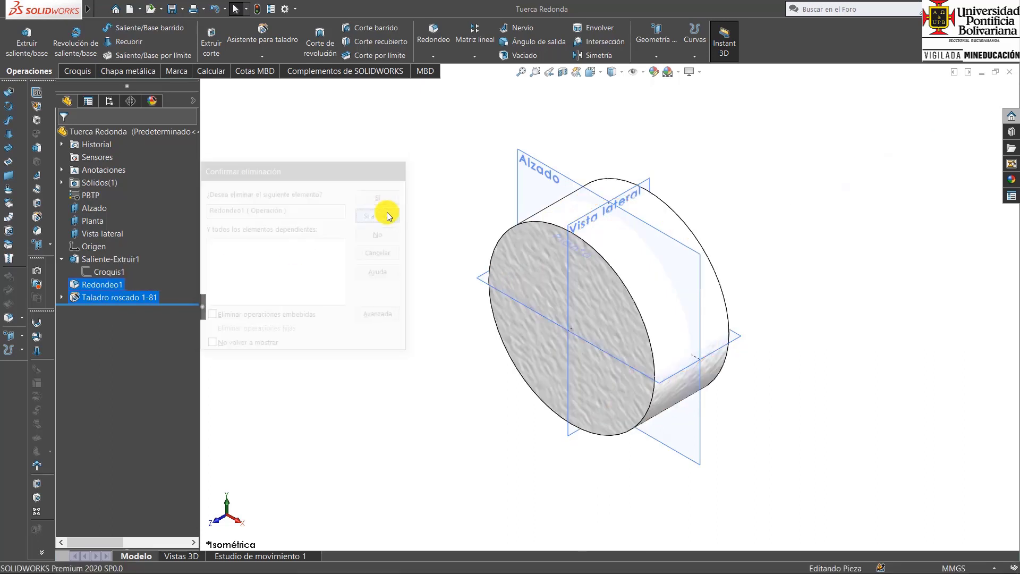
Edit the base extrusion's sketch, consult the Whitworth table in Adobe Acrobat Reader, and back in SOLIDWORKS set the circle's diameter to 55 mm.
left_click(107, 272)
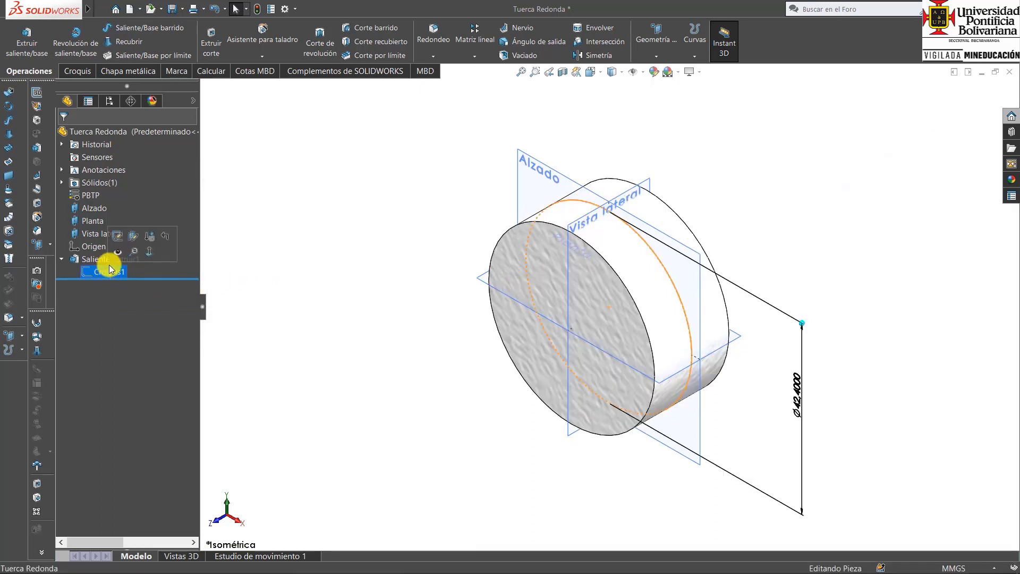
left_click(113, 255)
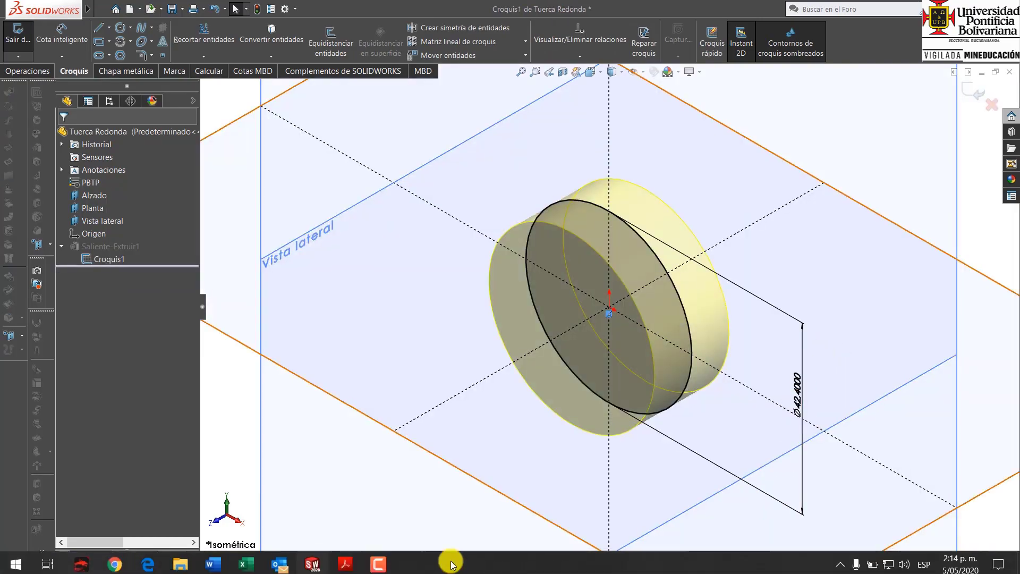
left_click(345, 560)
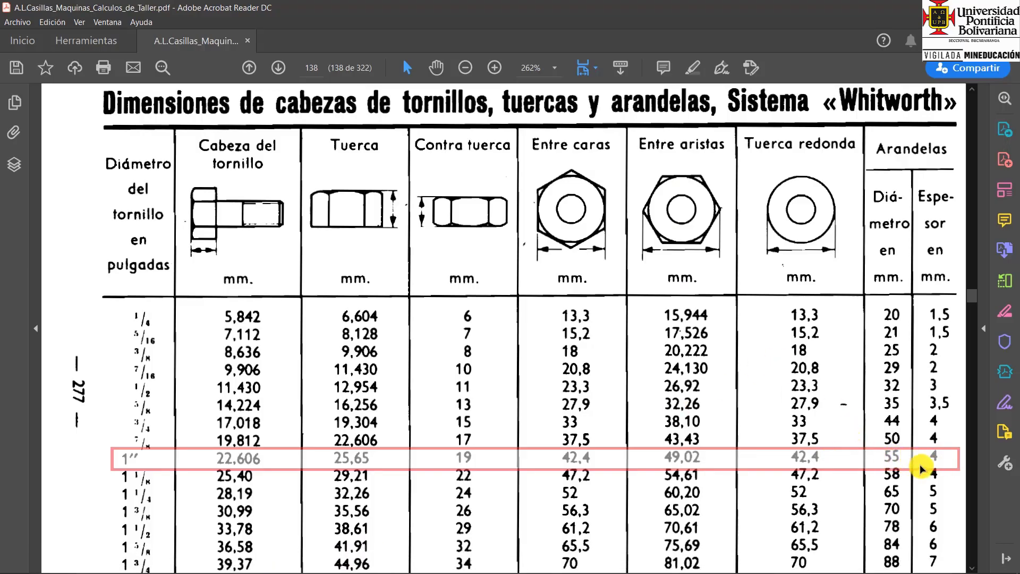
left_click(314, 560)
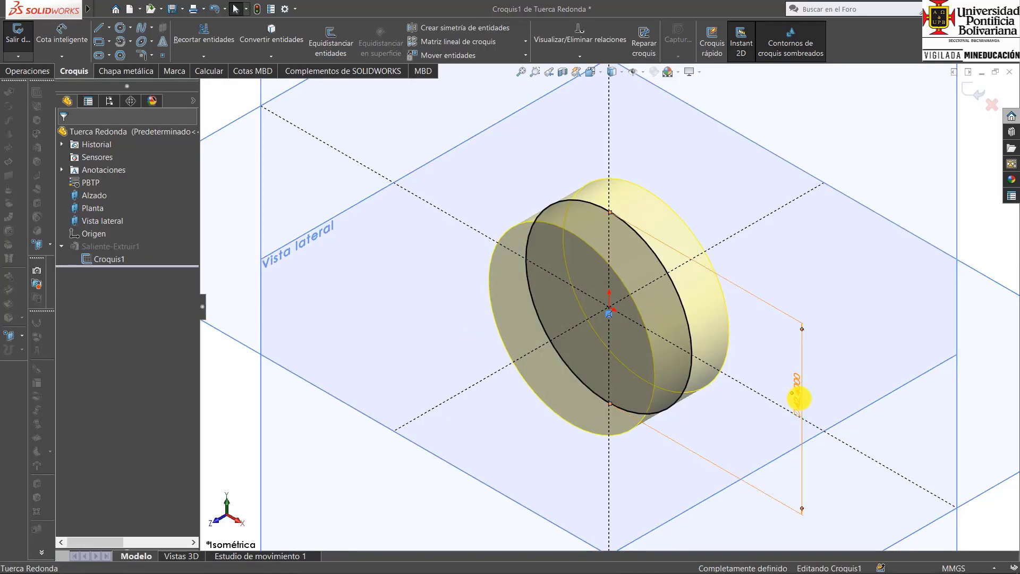
double_click(799, 398)
type("5")
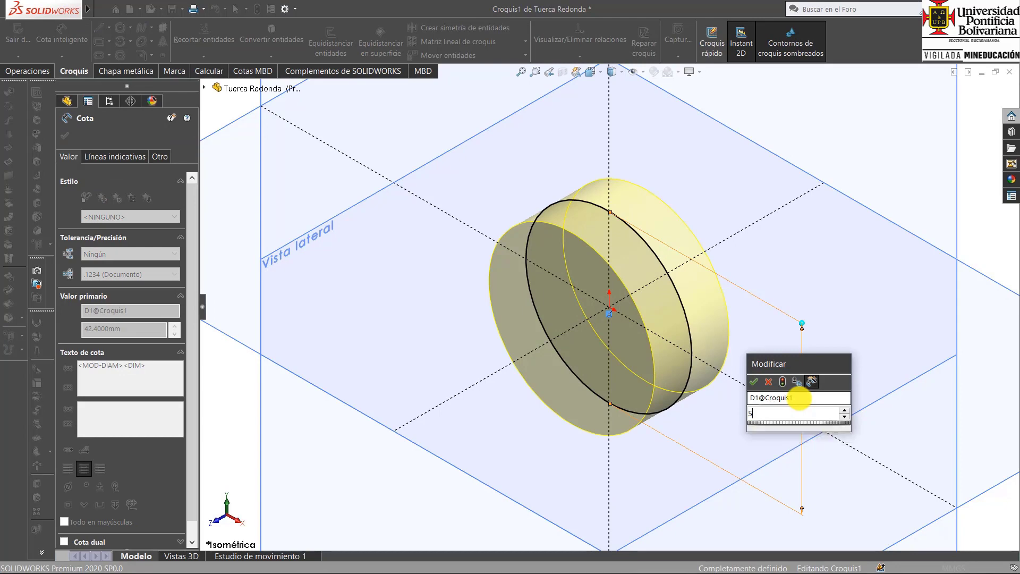
type("5")
key("Return")
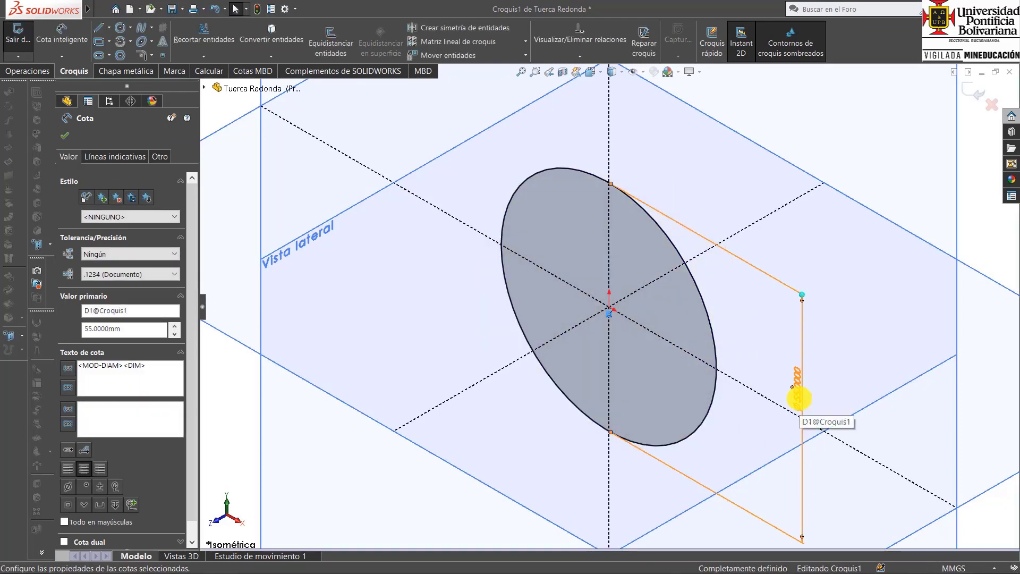
Sketch a second circle about 29 mm in diameter, centred on the origin inside the outer circle.
key("ctrl+8")
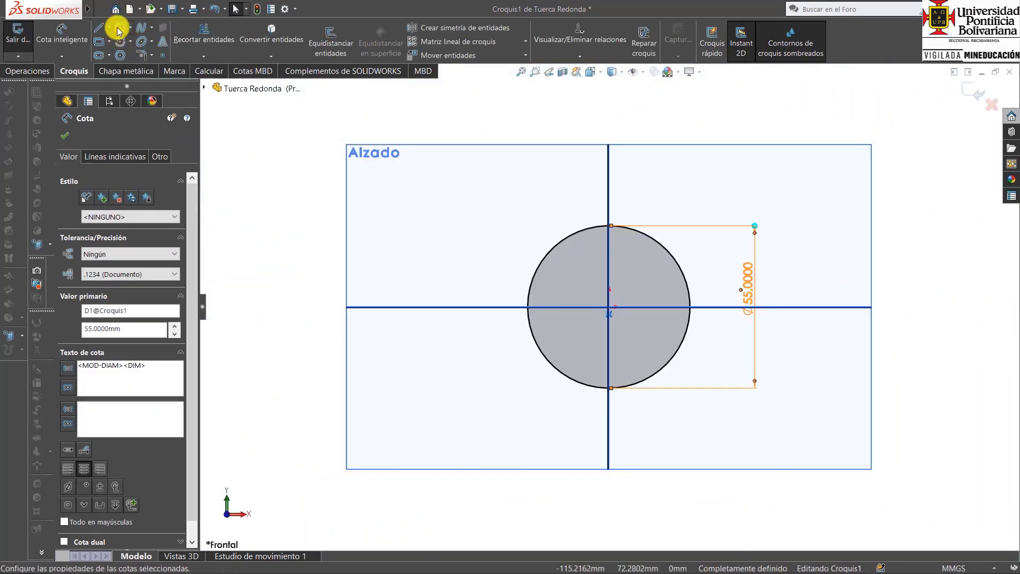
left_click(119, 28)
left_click(609, 307)
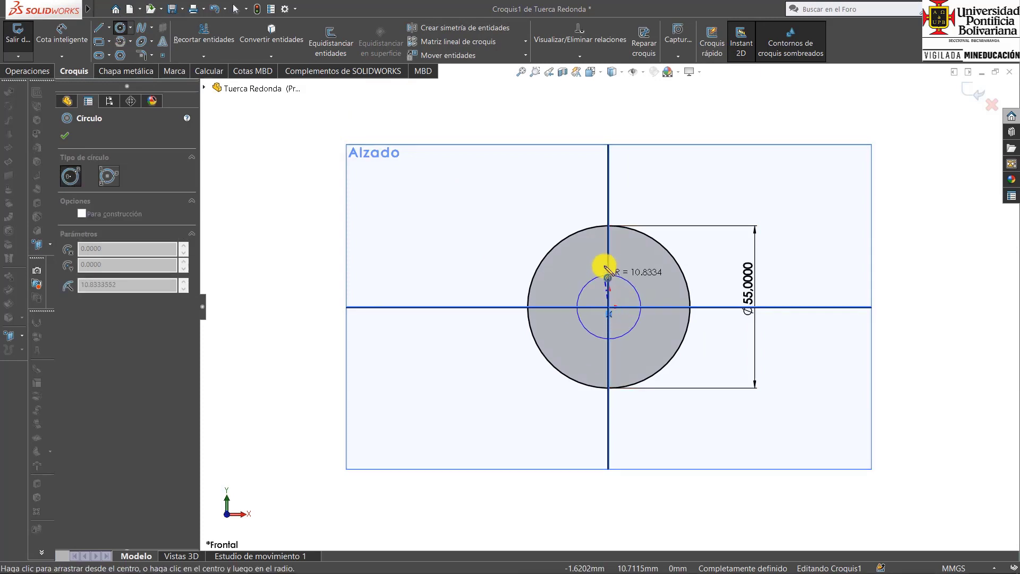
left_click(599, 266)
key("Escape")
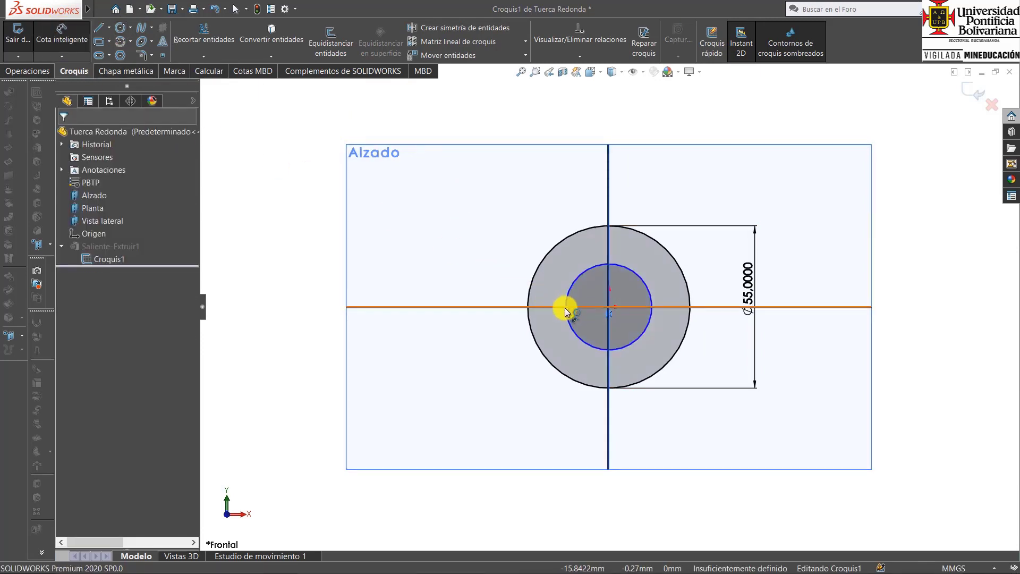
Dimension the inner circle's diameter as 1" and exit the sketch.
left_click(567, 297)
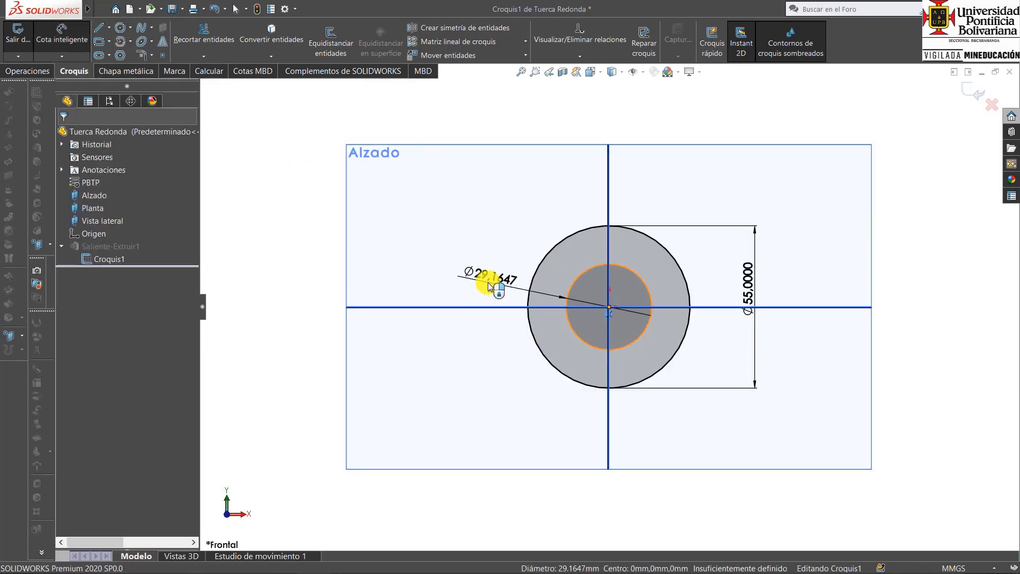
left_click(489, 286)
type("1")
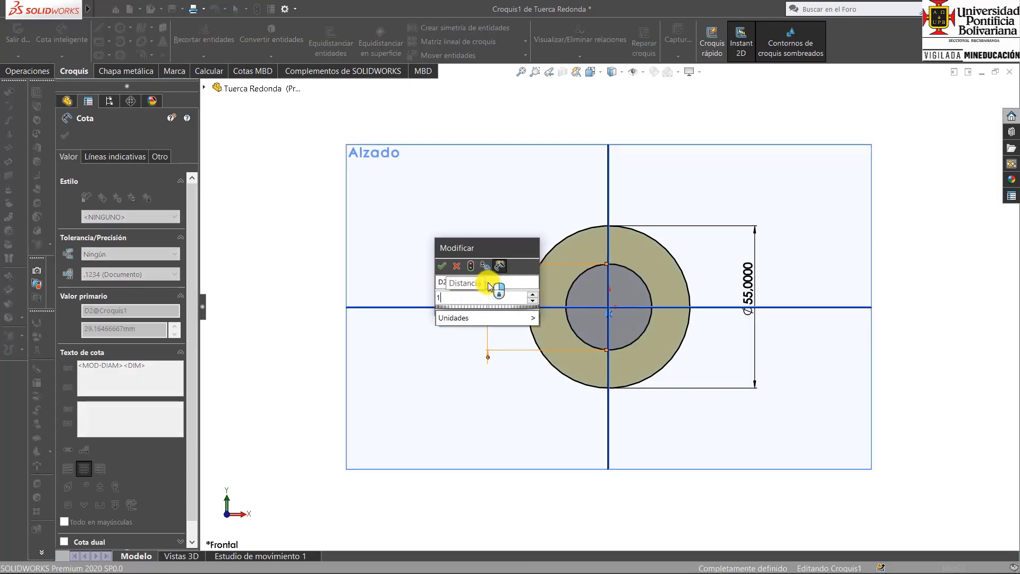
type("\"")
key("Return")
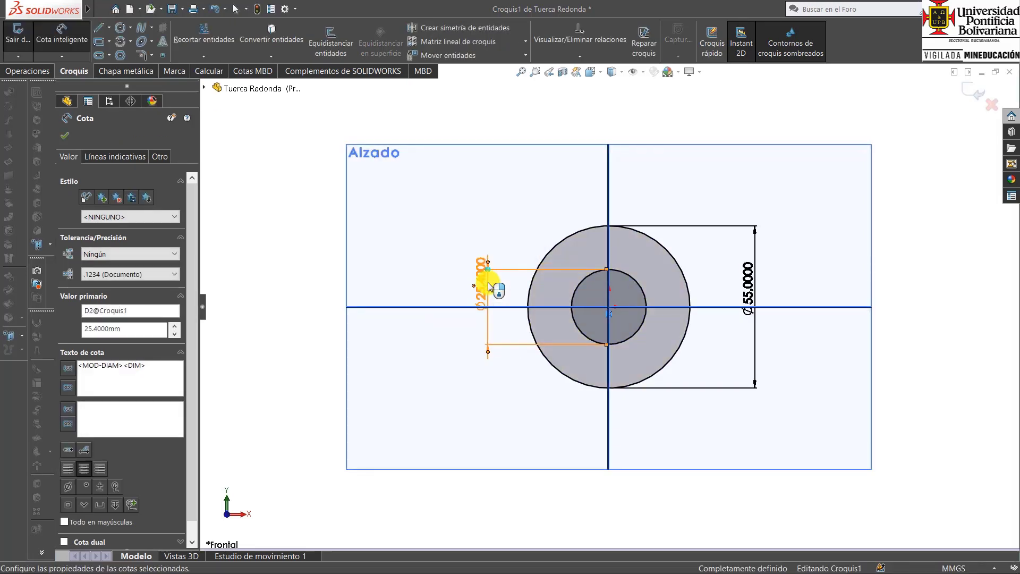
key("ctrl+7")
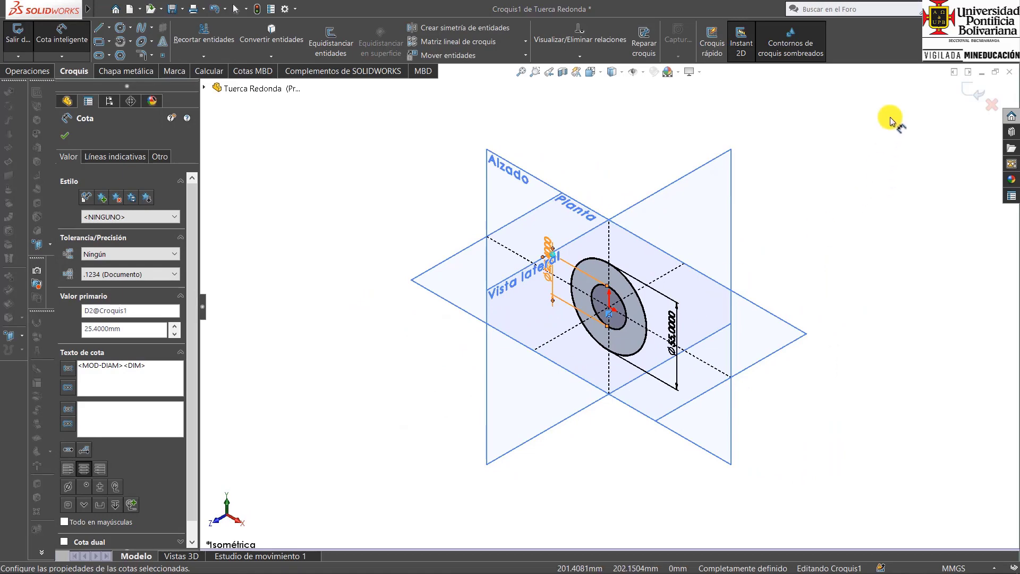
left_click(971, 96)
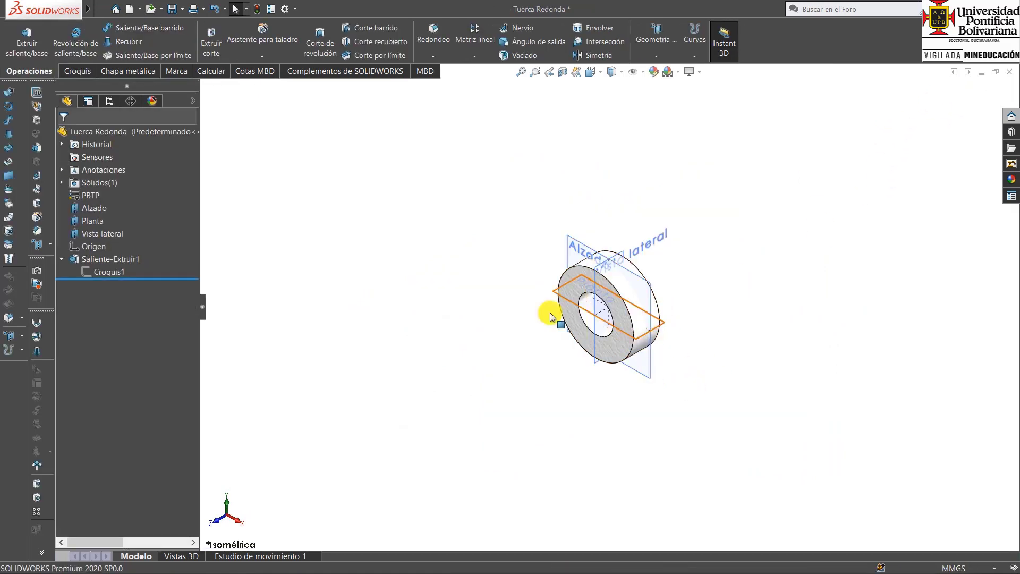
Edit the base extrusion and set its mid-plane depth to 4 mm.
left_click(97, 259)
left_click(101, 230)
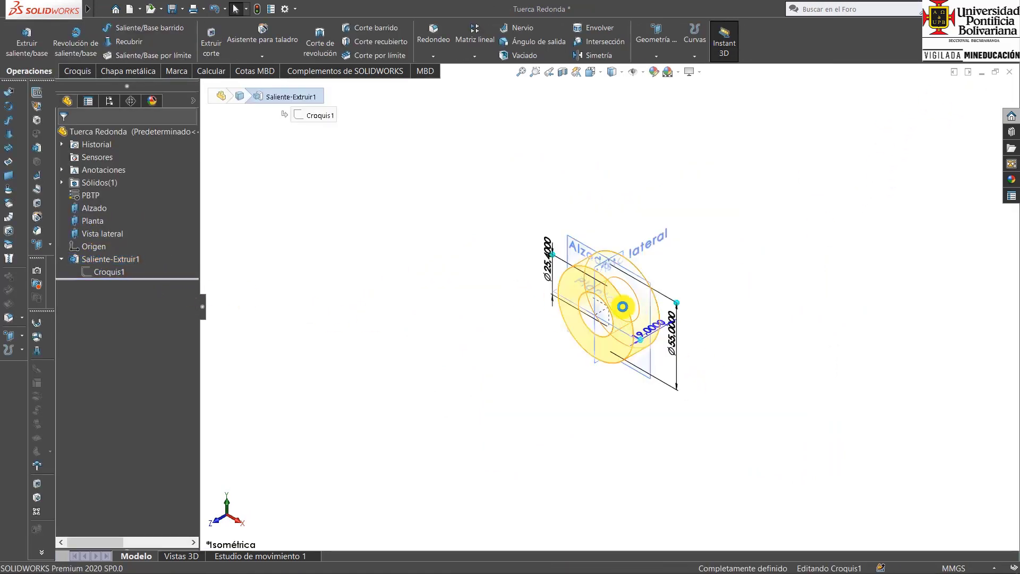
scroll(649, 309, "down", 2)
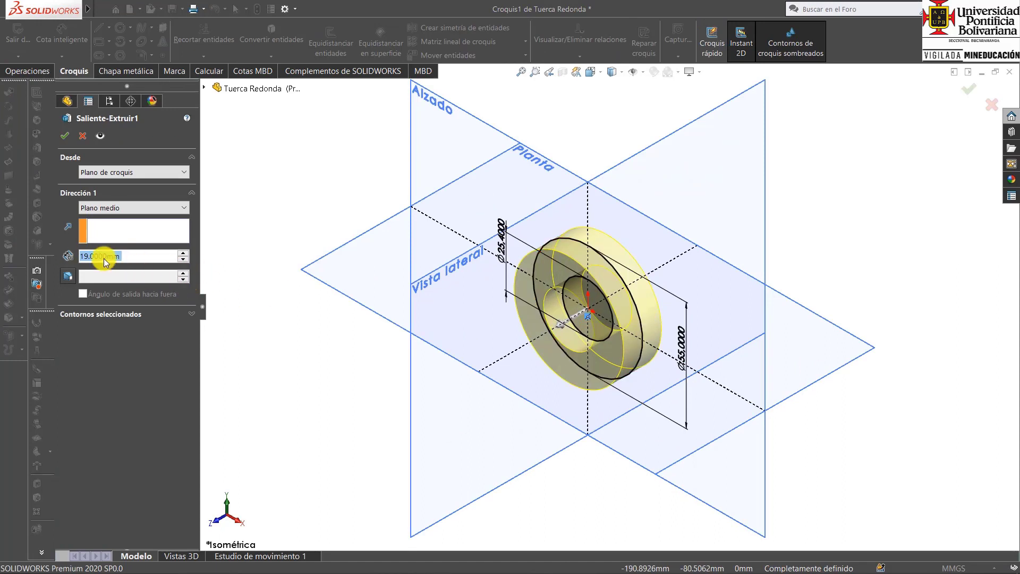
type("4")
key("Return")
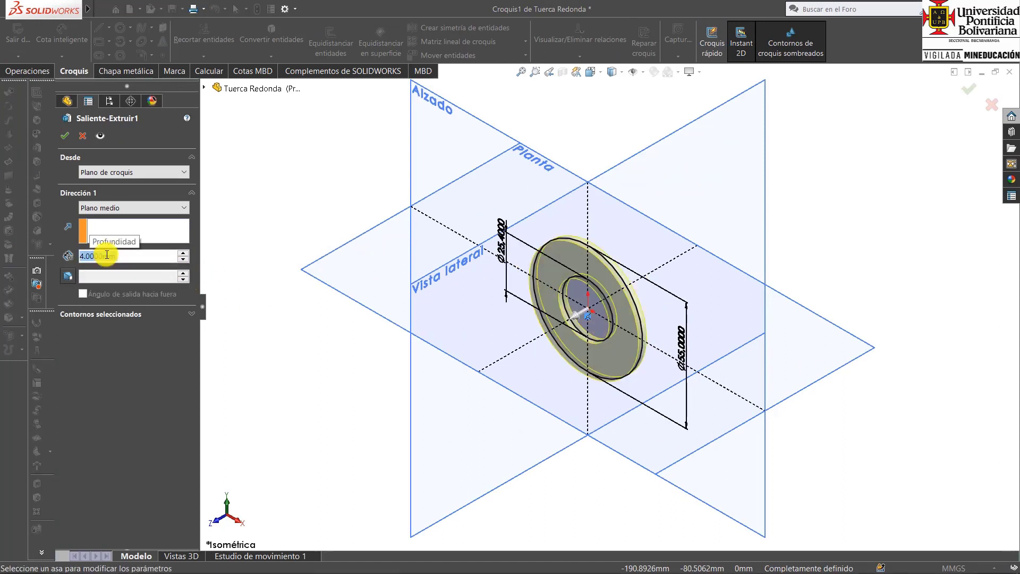
left_click(68, 136)
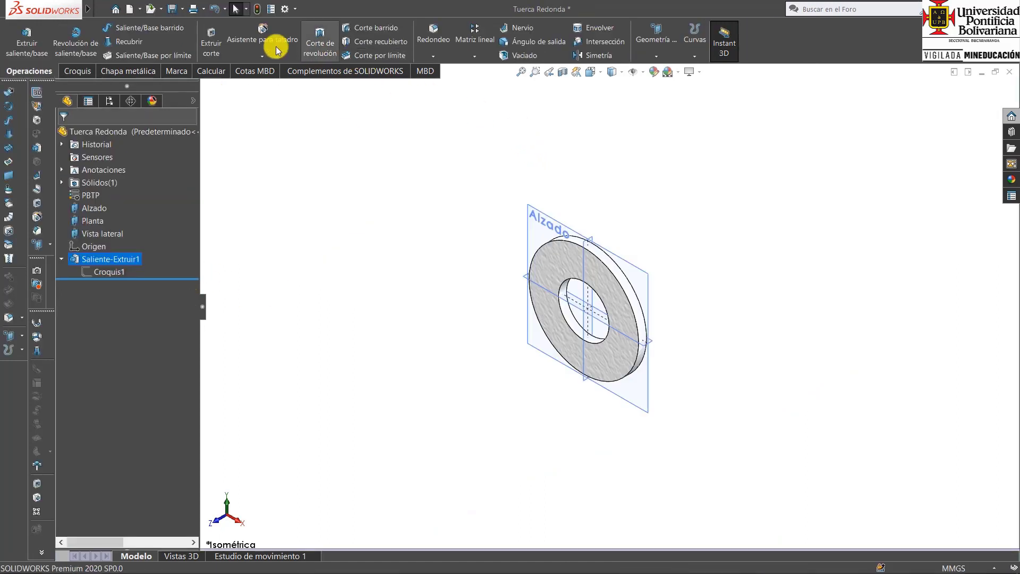
Save the washer as a new part named Arandela in the Escritorio folder.
left_click(99, 8)
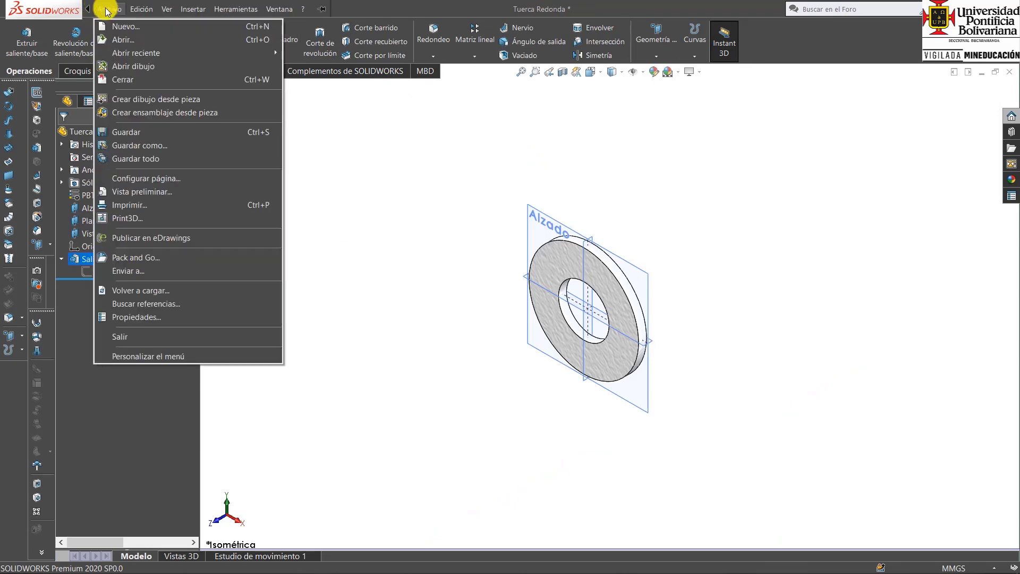
left_click(147, 133)
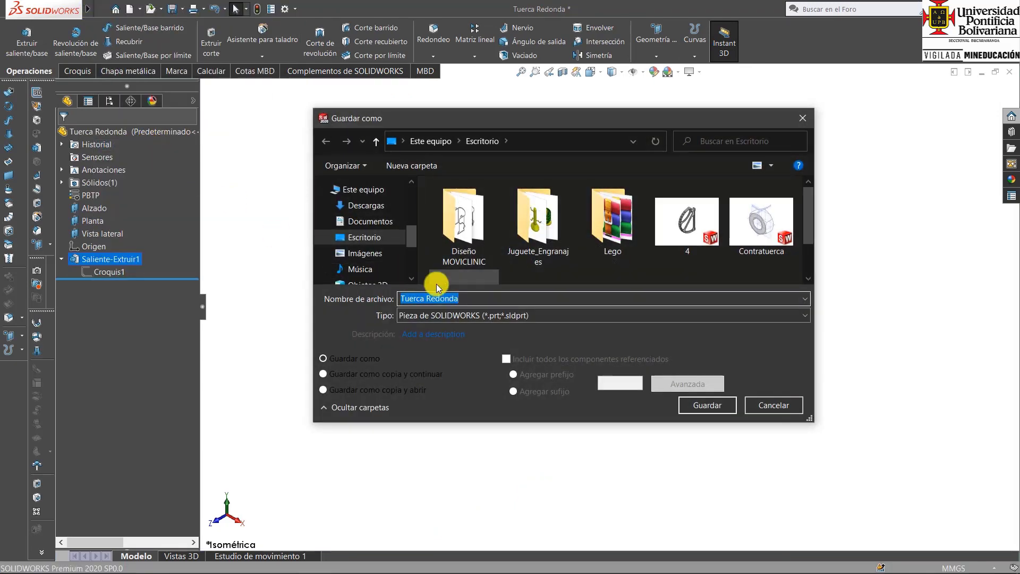
type("Arandela")
left_click(697, 406)
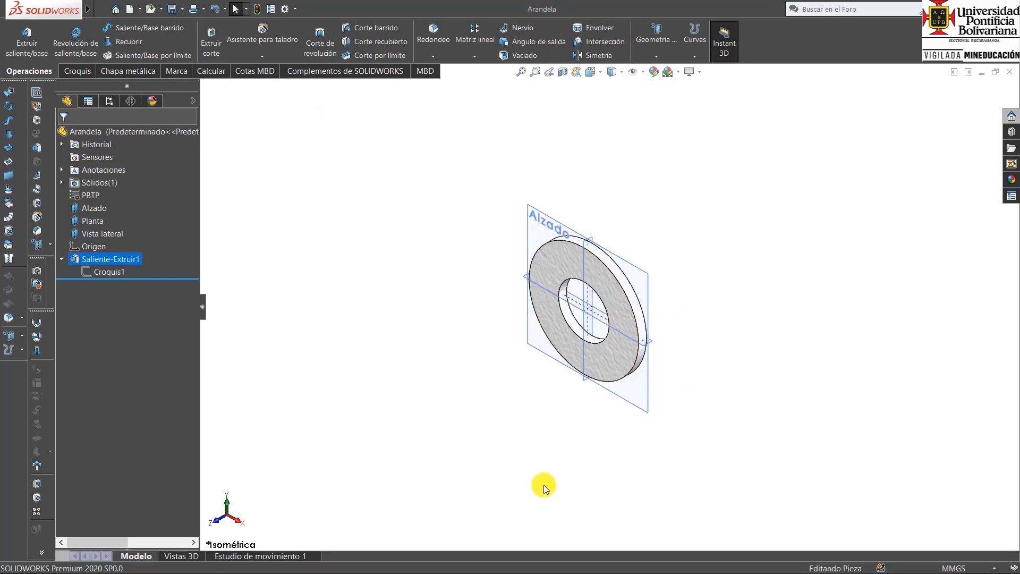
Switch to Adobe Acrobat Reader and consult the Whitworth dimensions table.
left_click(346, 561)
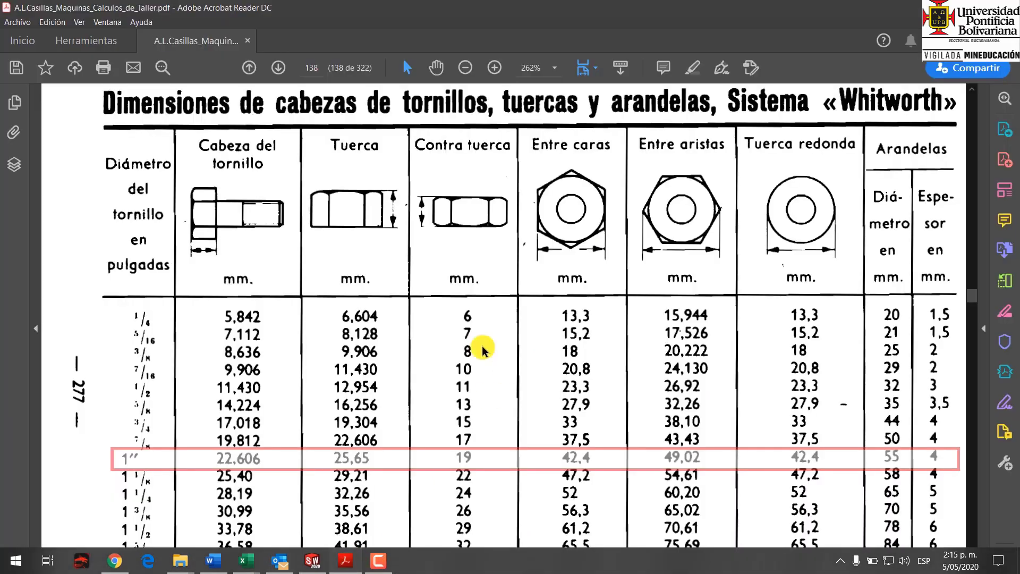